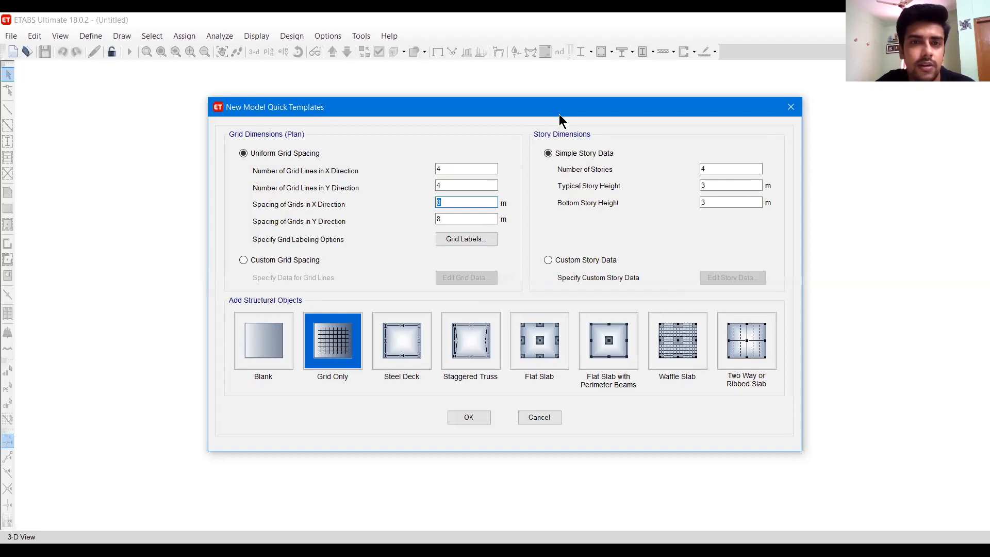
Set the grid spacing to 4 m in both X and Y directions and create the grid-only model
{"action": "double_click", "coordinate": [457, 169]}
{"action": "key", "text": "Tab"}
{"action": "key", "text": "Tab"}
{"action": "type", "text": "4"}
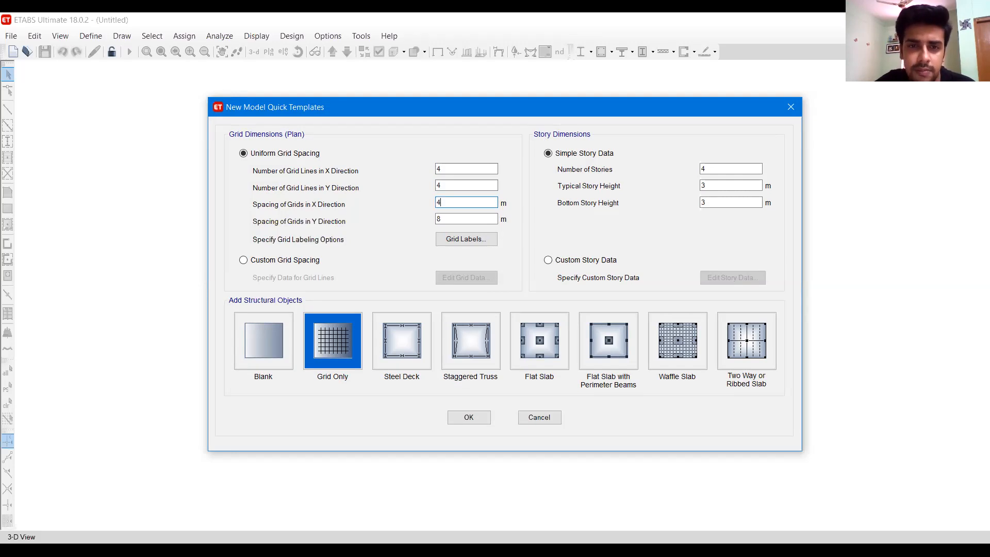
{"action": "double_click", "coordinate": [466, 218]}
{"action": "type", "text": "4"}
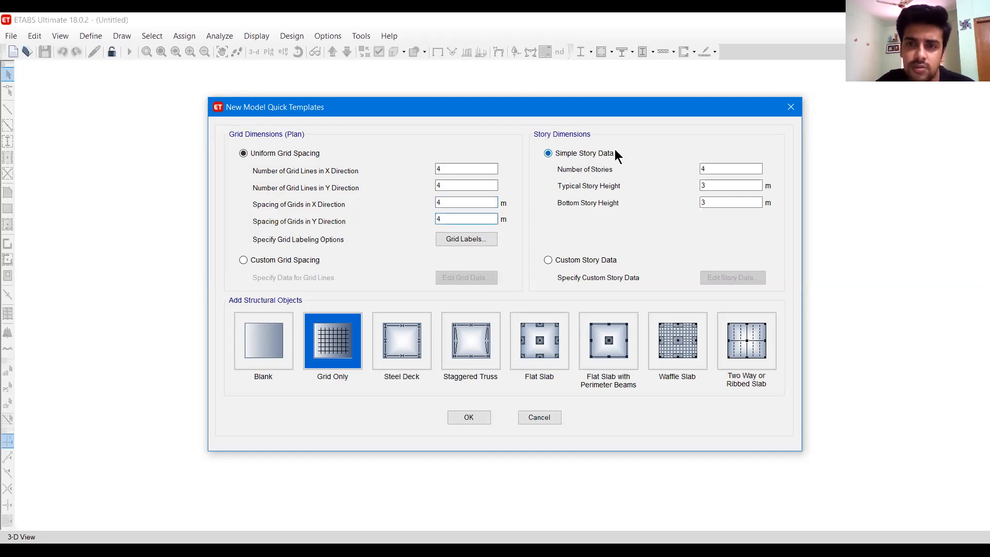
{"action": "double_click", "coordinate": [705, 202]}
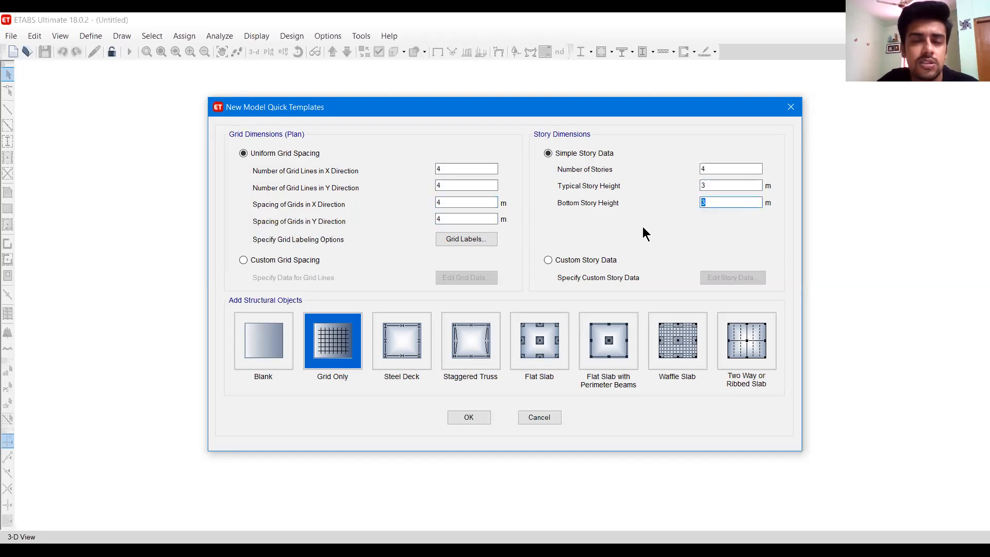
{"action": "left_click", "coordinate": [462, 419]}
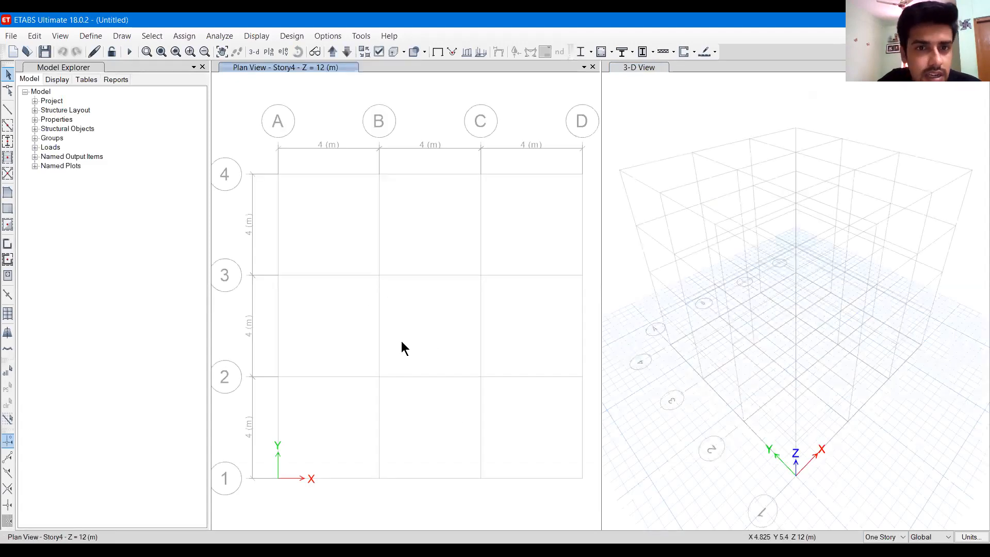
Add a new concrete material for region India, Indian standard, grade M30
{"action": "middle_click_drag", "start_coordinate": [434, 308], "coordinate": [426, 306]}
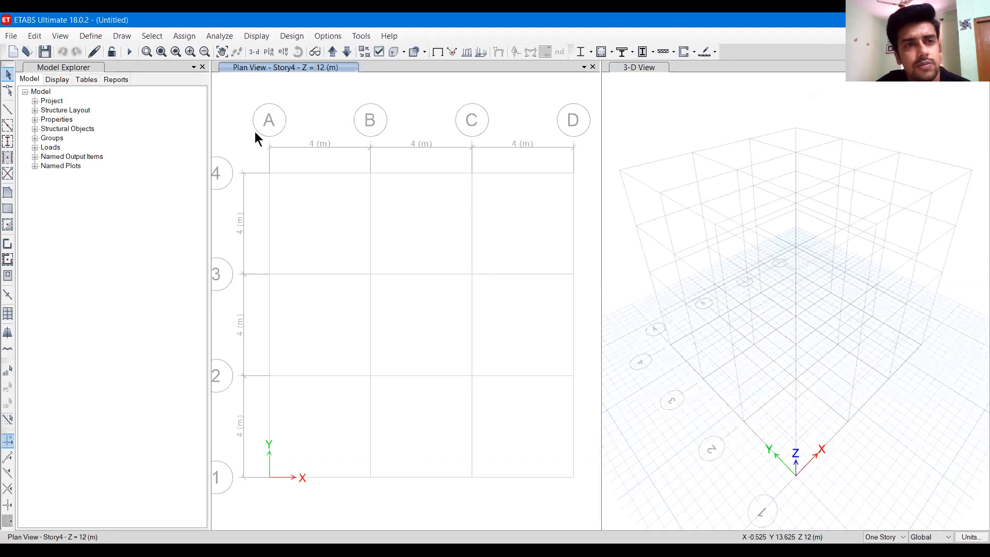
{"action": "left_click", "coordinate": [91, 37]}
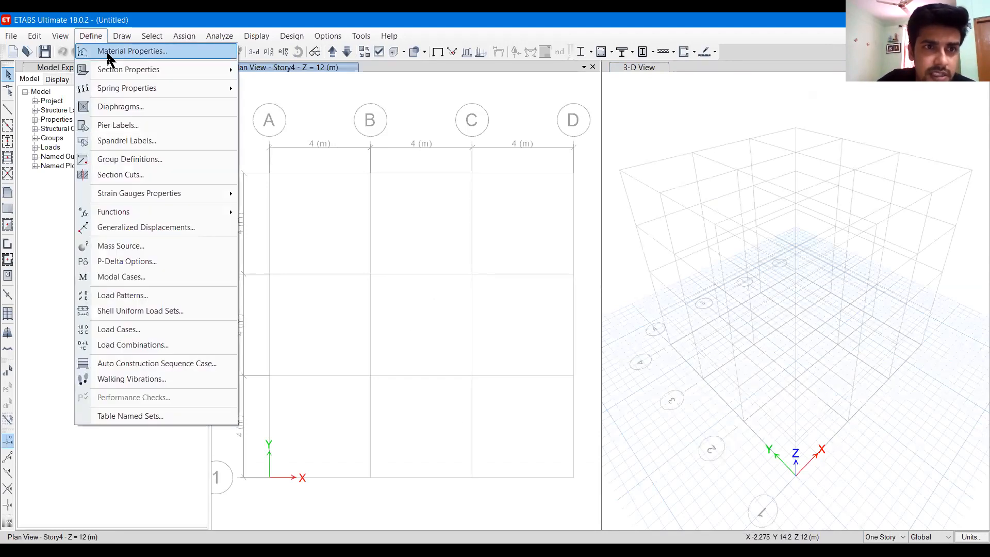
{"action": "left_click", "coordinate": [110, 52]}
{"action": "left_click", "coordinate": [569, 213]}
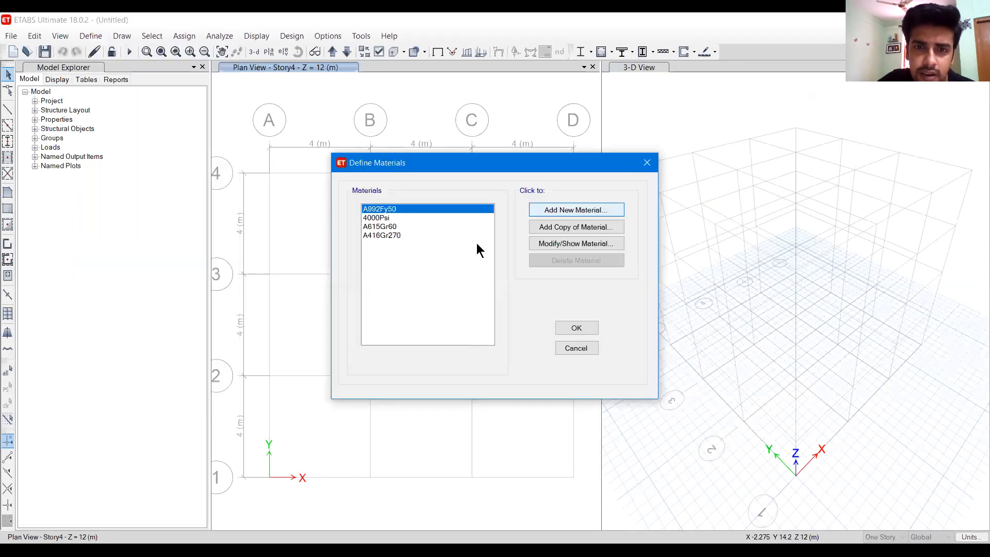
{"action": "left_click", "coordinate": [477, 242]}
{"action": "left_click", "coordinate": [456, 268]}
{"action": "left_click", "coordinate": [458, 258]}
{"action": "left_click", "coordinate": [457, 278]}
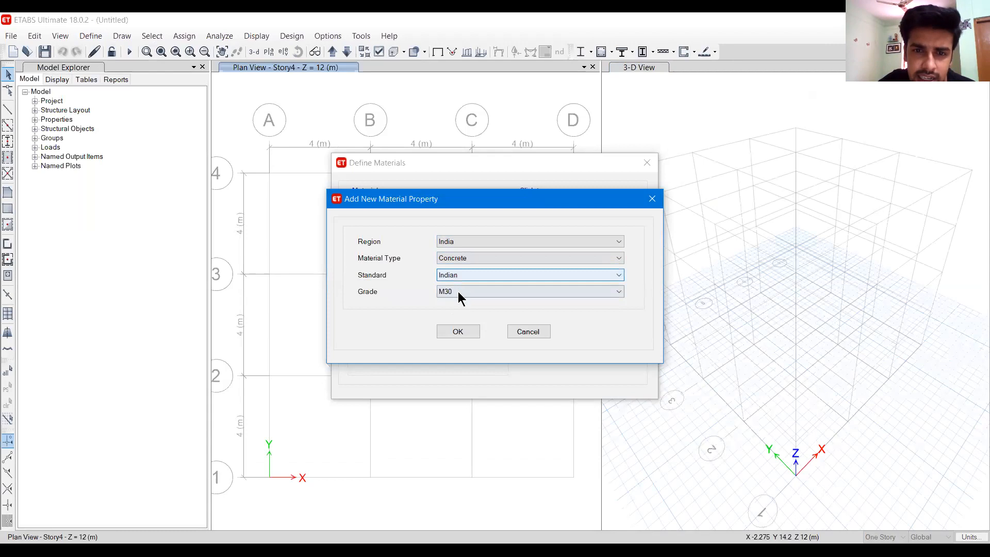
{"action": "left_click", "coordinate": [448, 330]}
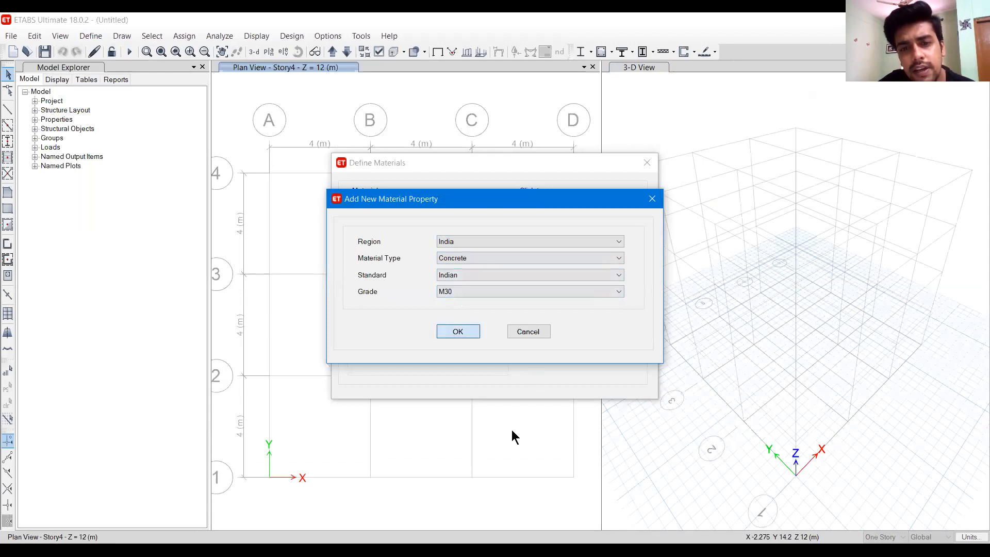
{"action": "left_click", "coordinate": [455, 448]}
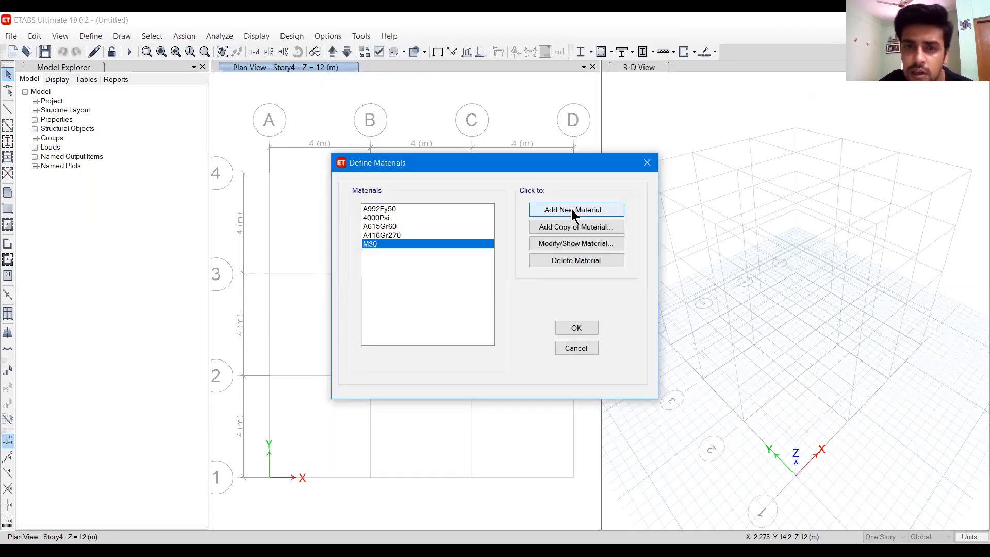
Add an Indian rebar material of grade HYSD Grade 500 and accept the material definitions
{"action": "left_click", "coordinate": [573, 213]}
{"action": "left_click", "coordinate": [464, 255]}
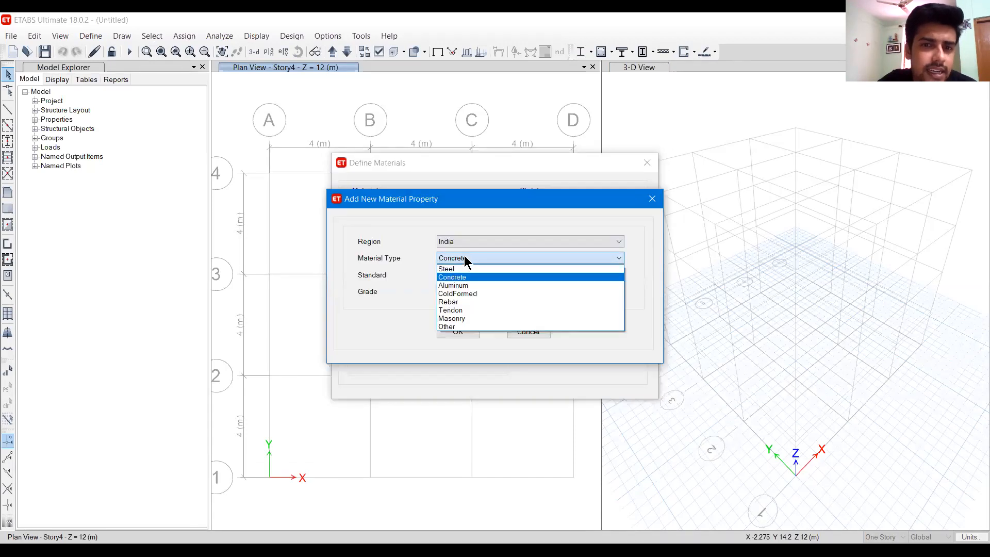
{"action": "left_click", "coordinate": [455, 303]}
{"action": "left_click", "coordinate": [461, 292]}
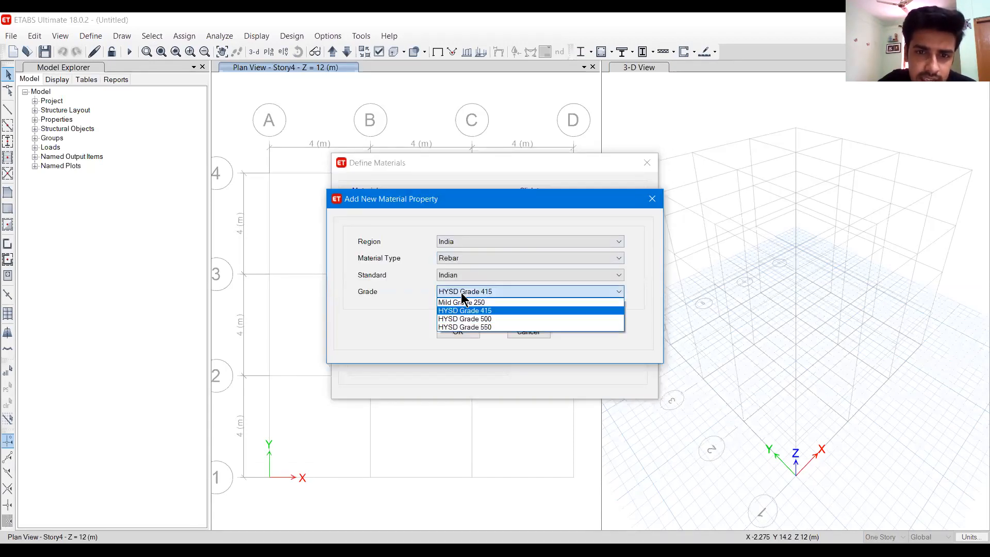
{"action": "left_click", "coordinate": [467, 319]}
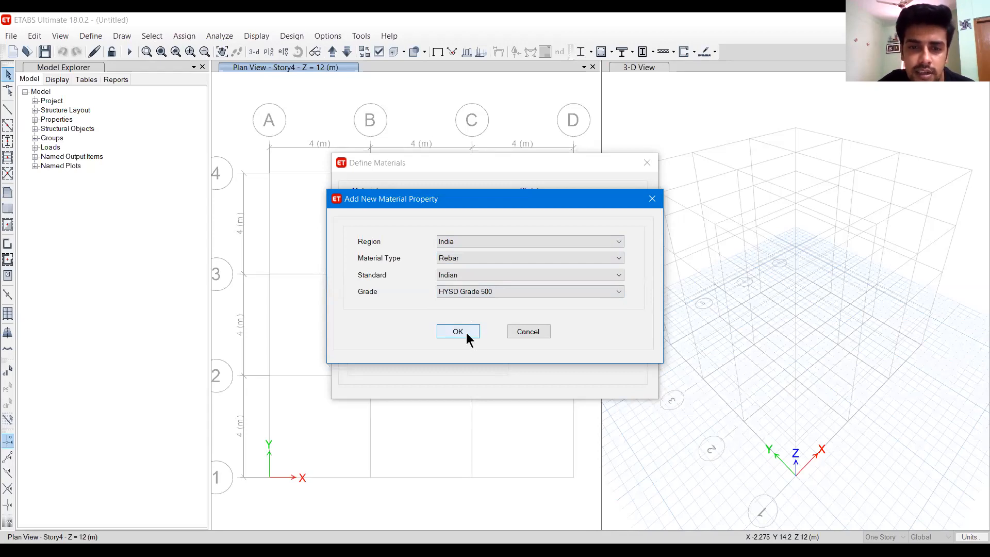
{"action": "left_click", "coordinate": [458, 331]}
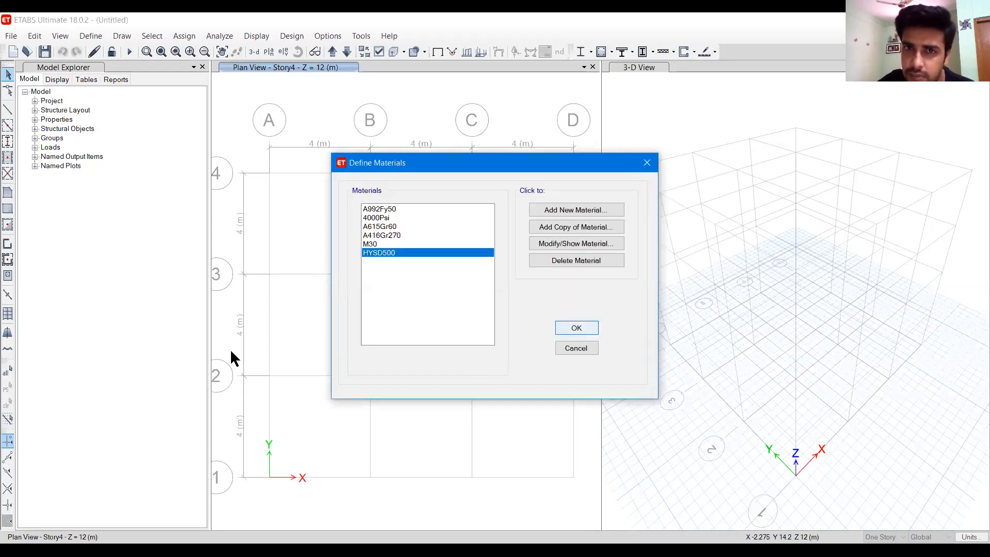
{"action": "key", "text": "Return"}
Add a concrete rectangular frame section named Beam8x12 with M30 as its material
{"action": "left_click", "coordinate": [91, 36]}
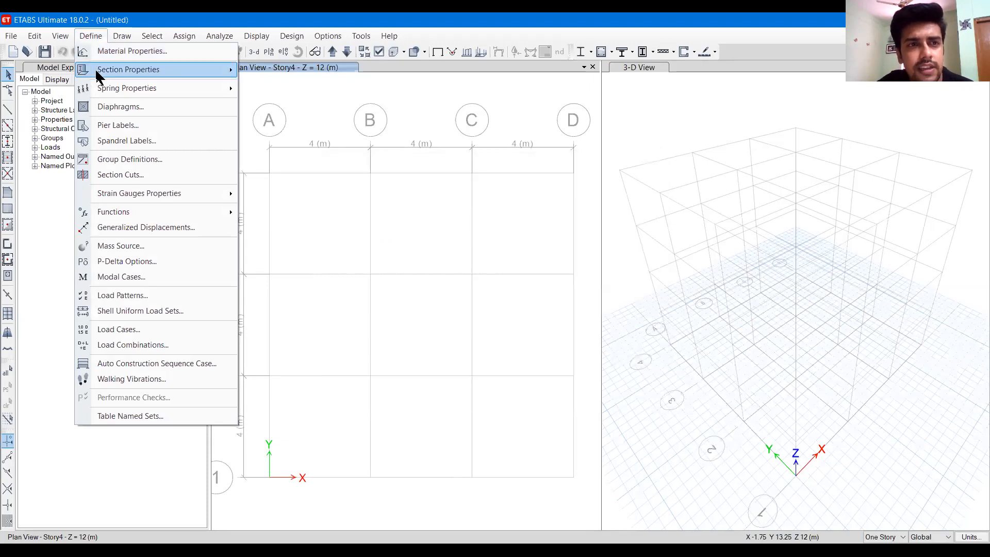
{"action": "mouse_move", "coordinate": [96, 70]}
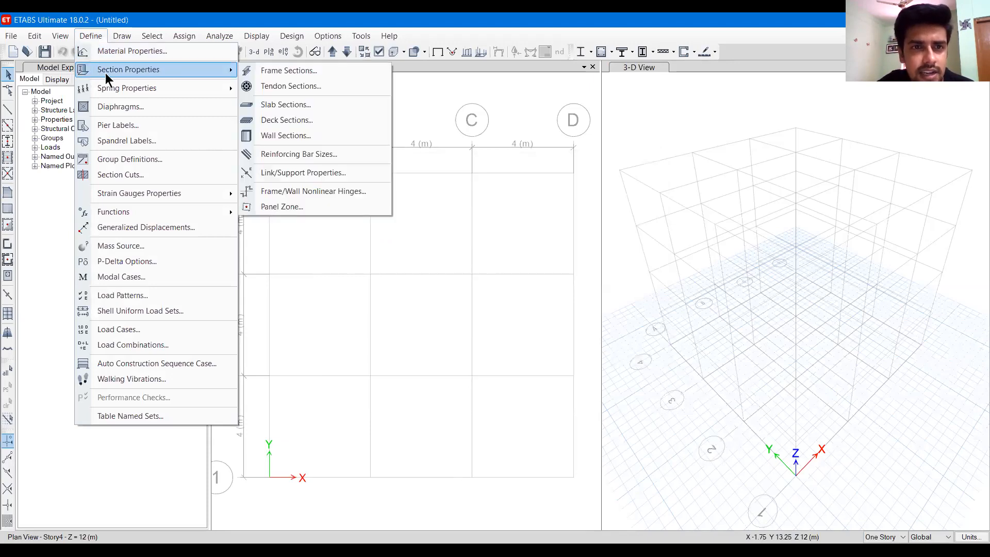
{"action": "left_click", "coordinate": [258, 73]}
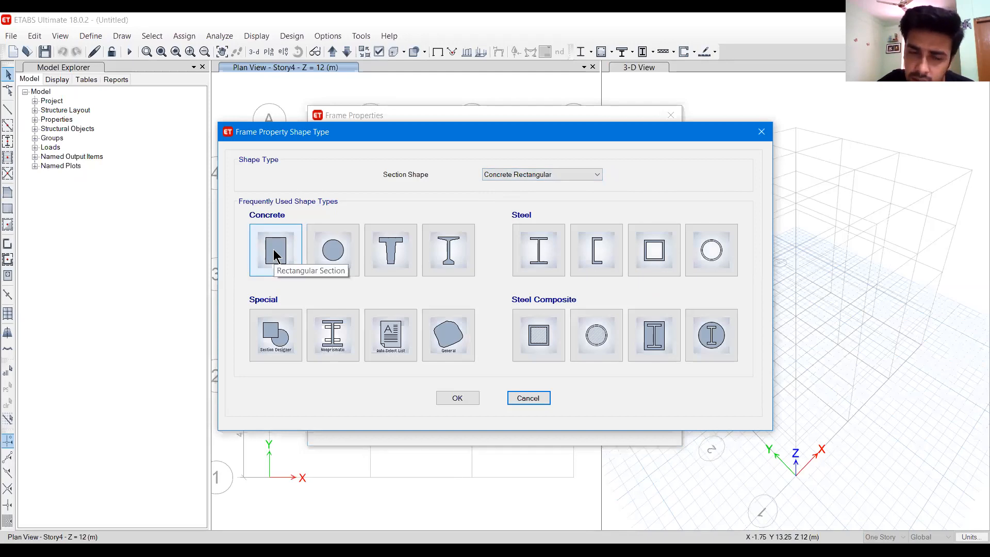
{"action": "key", "text": "Escape"}
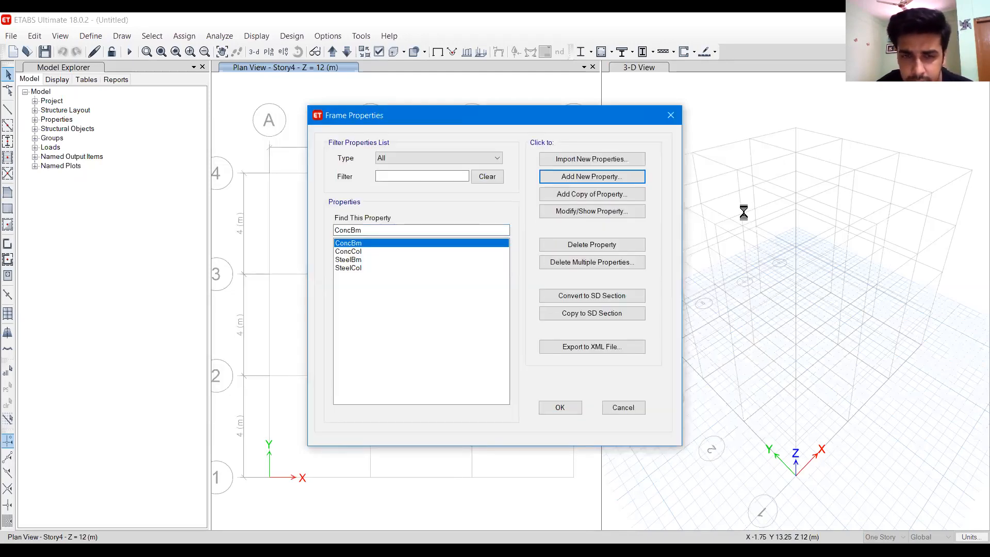
{"action": "left_click", "coordinate": [472, 118]}
{"action": "left_click_drag", "start_coordinate": [472, 118], "coordinate": [365, 109]}
{"action": "type", "text": "Beam"}
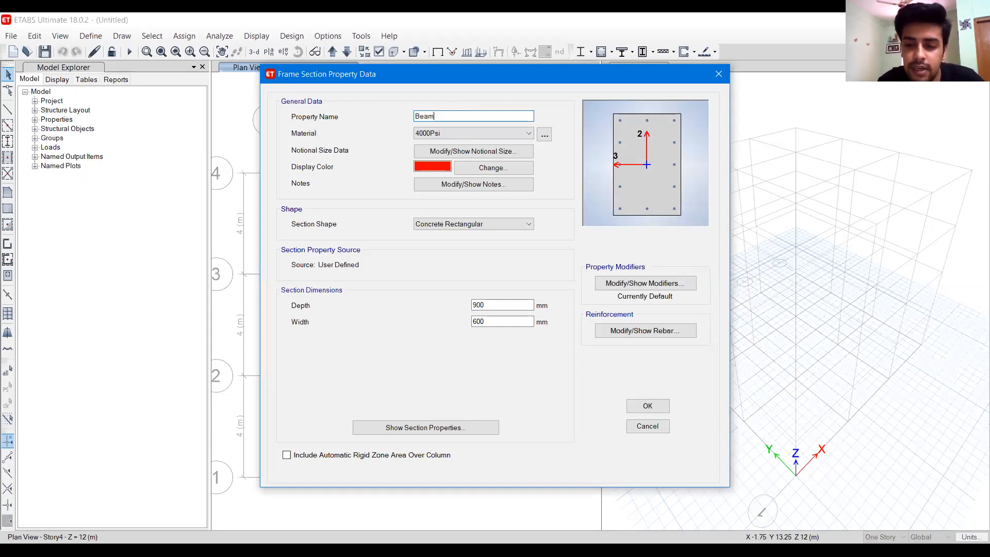
{"action": "type", "text": "8x12"}
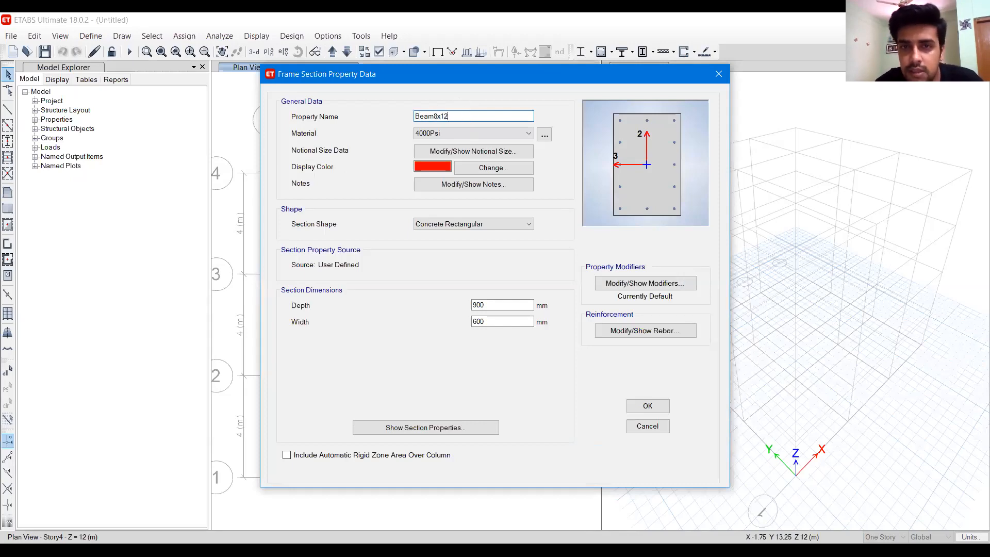
{"action": "key", "text": "Tab"}
{"action": "key", "text": "Down"}
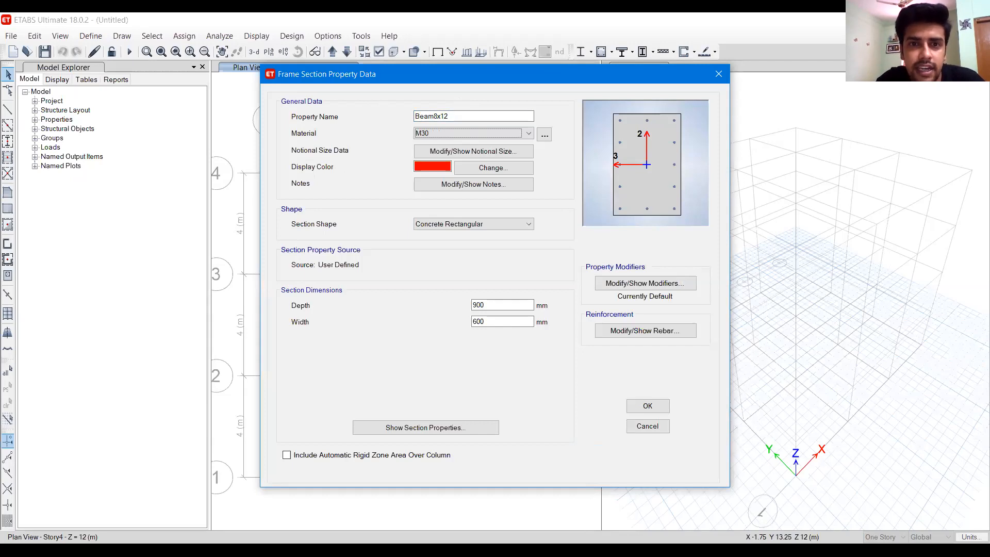
Set the beam section's depth to 12" and its width to 8"
{"action": "key", "text": "Tab"}
{"action": "double_click", "coordinate": [492, 304]}
{"action": "type", "text": "12\""}
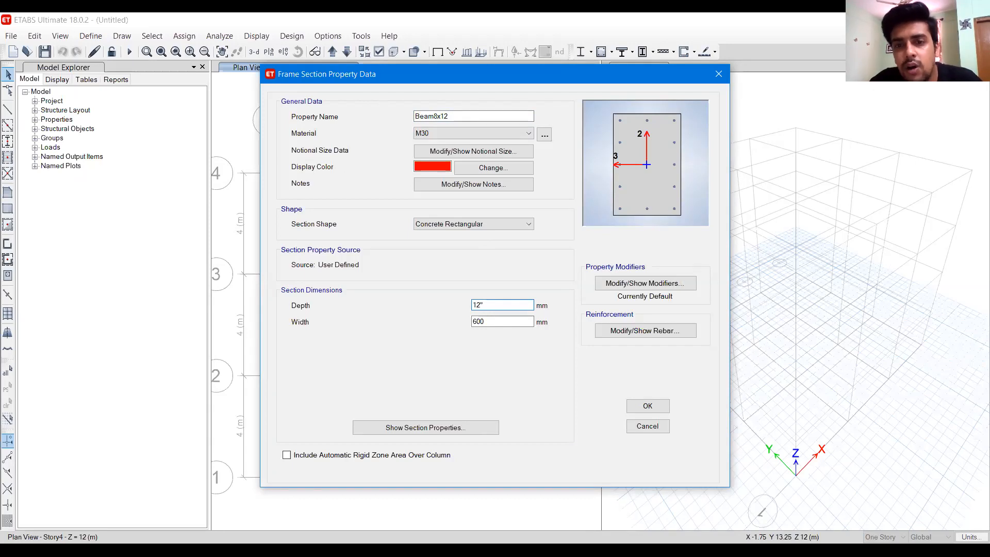
{"action": "key", "text": "Tab"}
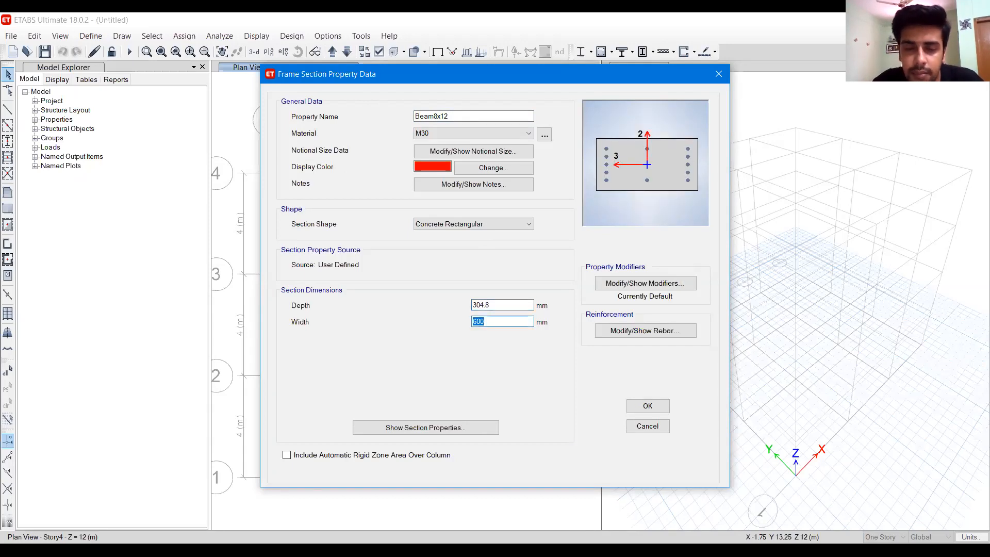
{"action": "type", "text": "8\""}
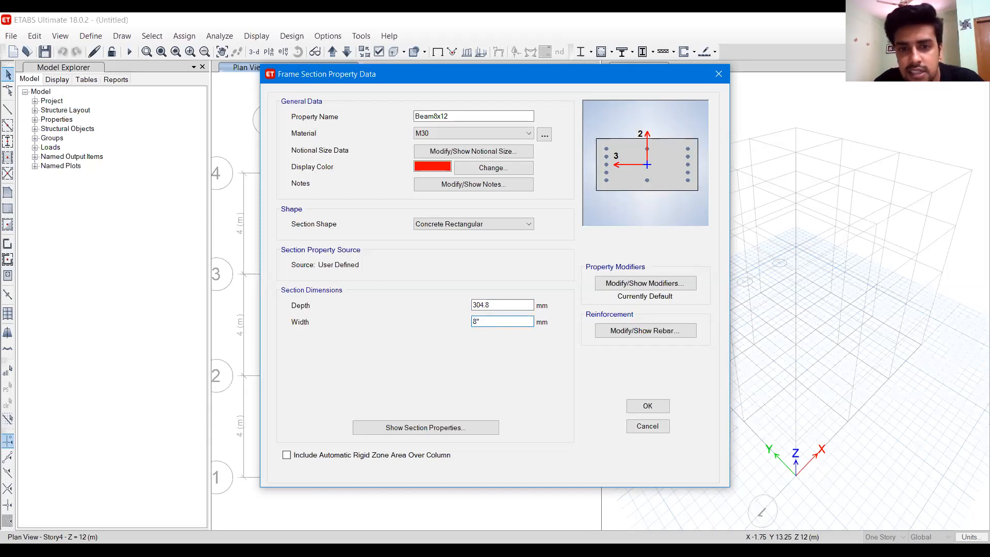
{"action": "key", "text": "Tab"}
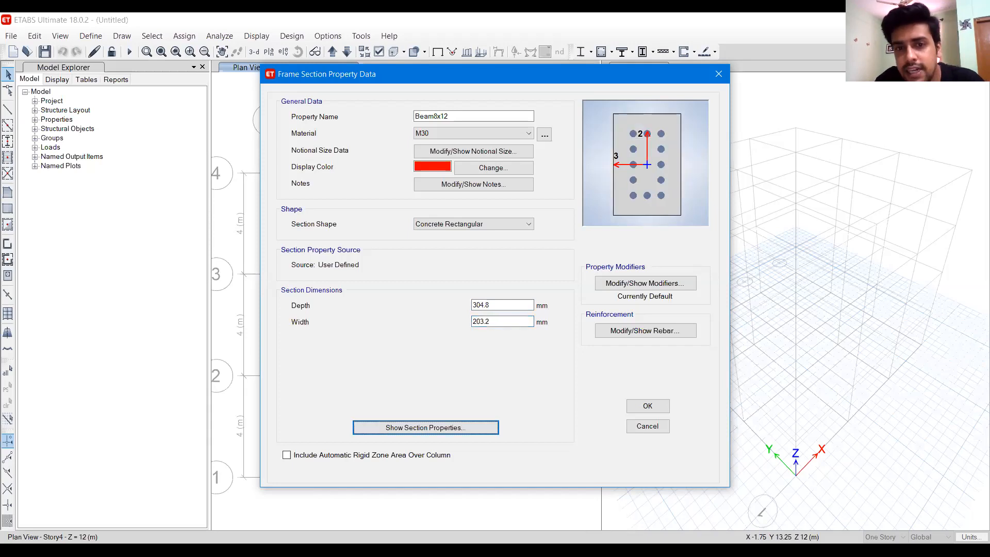
Set the beam reinforcement to M3 Design Only (Beam) with HYSD500 for the longitudinal and confinement bars
{"action": "left_click", "coordinate": [643, 332]}
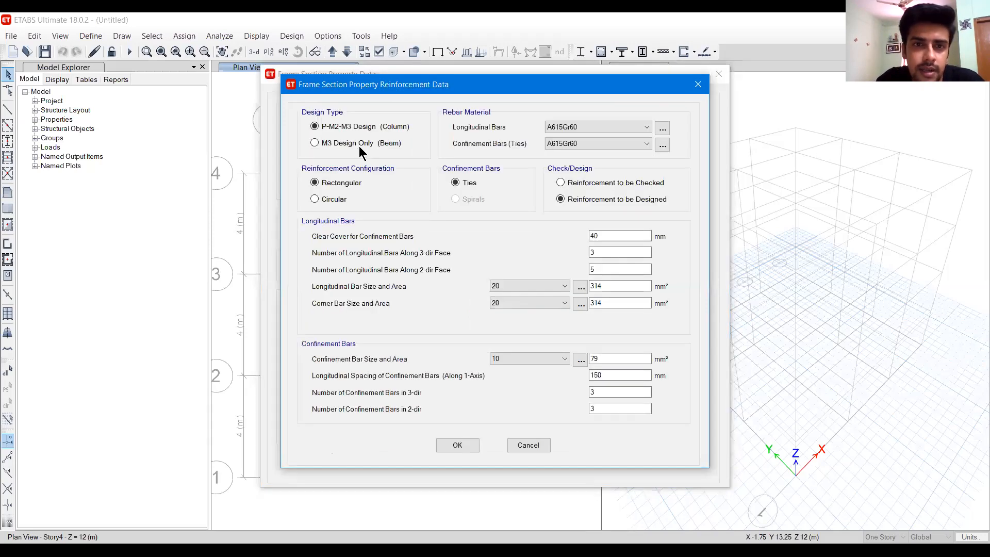
{"action": "left_click", "coordinate": [568, 124]}
{"action": "left_click", "coordinate": [565, 146]}
{"action": "left_click", "coordinate": [564, 143]}
{"action": "left_click", "coordinate": [559, 163]}
Set the beam's top and bottom bar cover to 20 mm and accept the section
{"action": "left_click_drag", "start_coordinate": [411, 184], "coordinate": [318, 193]}
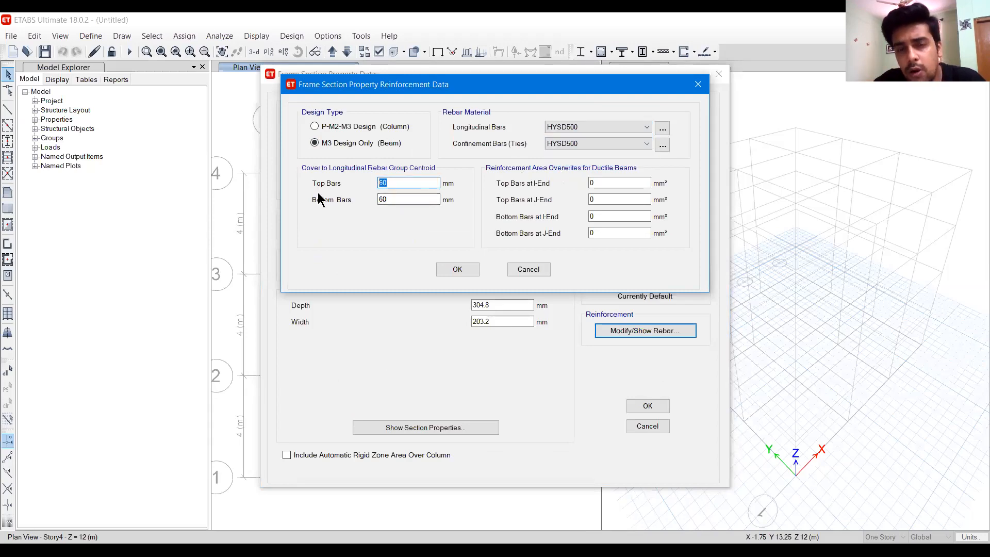
{"action": "type", "text": "20"}
{"action": "key", "text": "Tab"}
{"action": "type", "text": "20"}
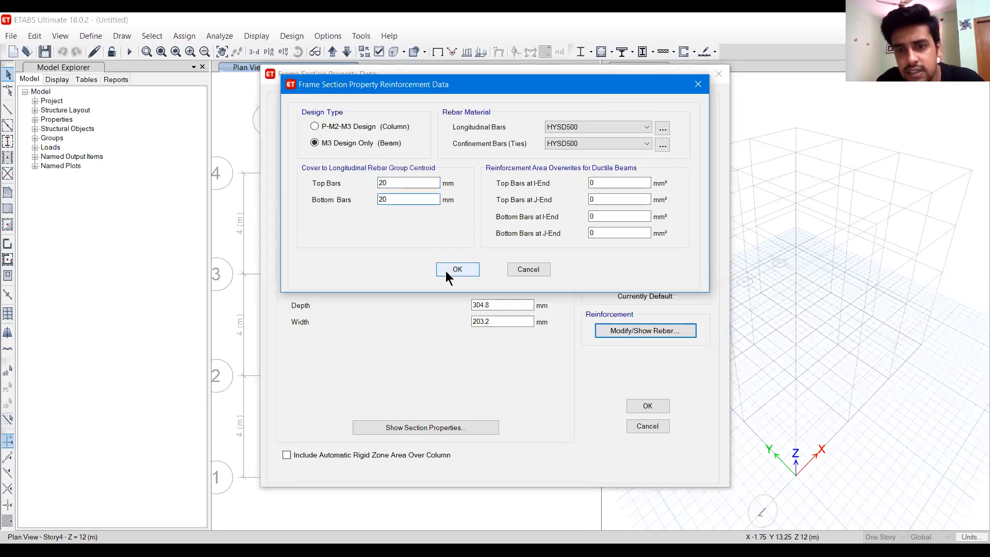
{"action": "left_click", "coordinate": [650, 408]}
Add another concrete rectangular frame section named Column12x12 with M30 as its material
{"action": "left_click", "coordinate": [574, 179]}
{"action": "left_click", "coordinate": [275, 252]}
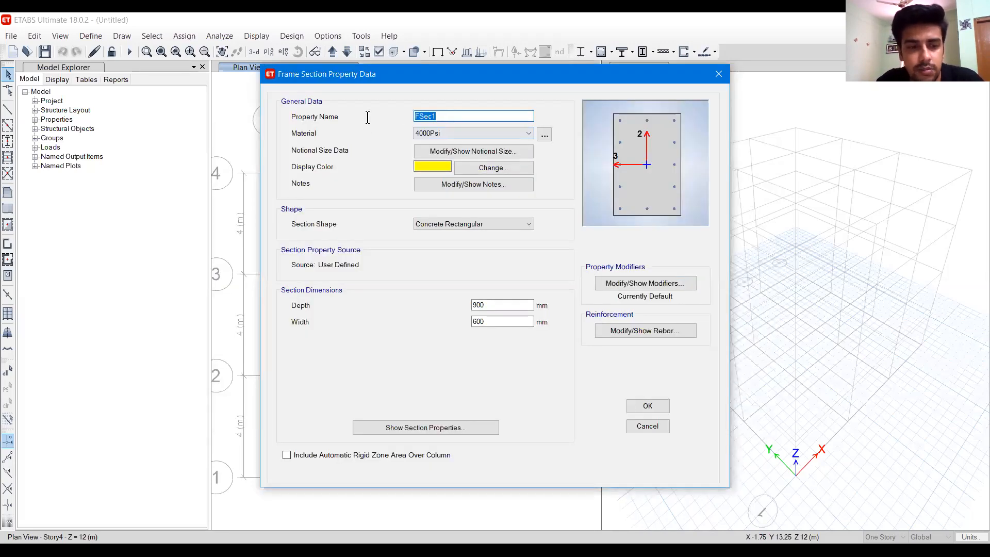
{"action": "type", "text": "Column"}
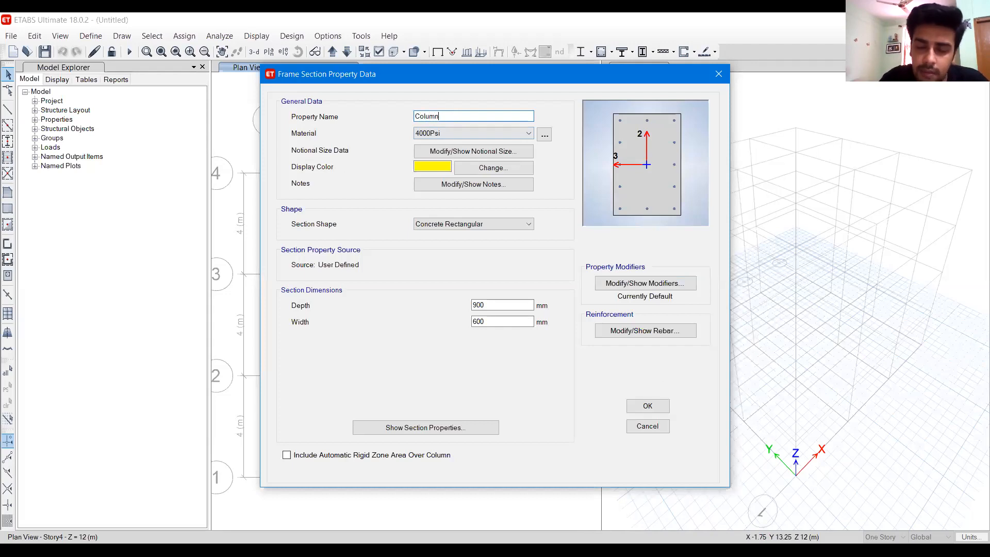
{"action": "type", "text": "12x12"}
{"action": "key", "text": "Tab"}
{"action": "key", "text": "Down"}
{"action": "key", "text": "Tab"}
{"action": "key", "text": "Tab"}
{"action": "key", "text": "Tab"}
{"action": "key", "text": "Tab"}
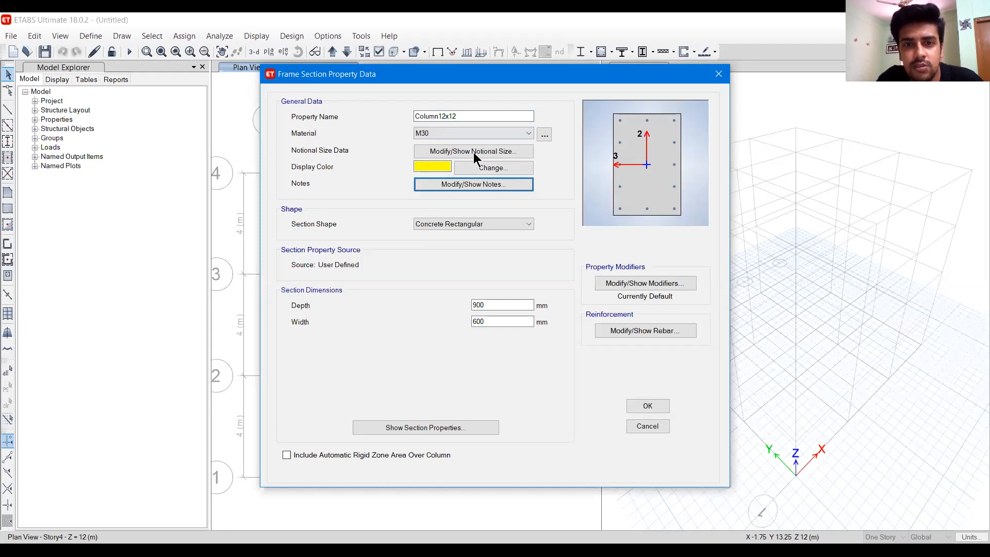
Set both the depth and the width of the column section to 12"
{"action": "double_click", "coordinate": [496, 304]}
{"action": "type", "text": "12"}
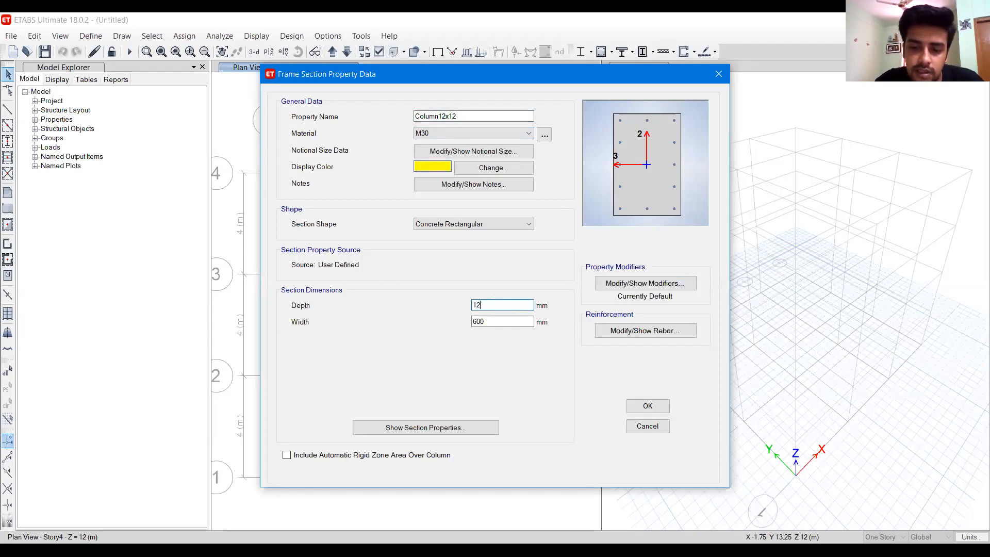
{"action": "type", "text": "\""}
{"action": "key", "text": "Tab"}
{"action": "type", "text": "12"}
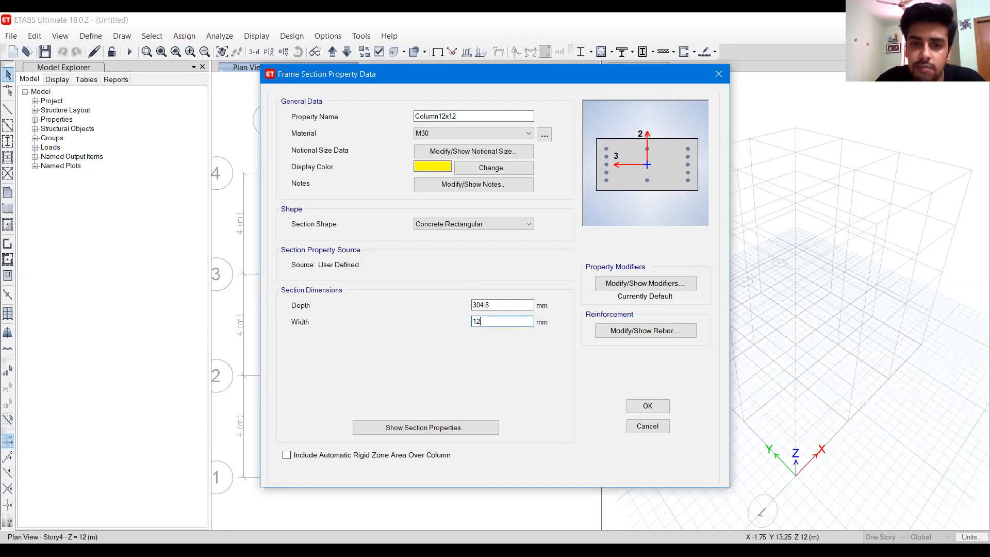
{"action": "type", "text": "\""}
{"action": "key", "text": "Tab"}
Assign HYSD500 to the longitudinal and confinement bars in the column's reinforcement data
{"action": "left_click", "coordinate": [657, 331]}
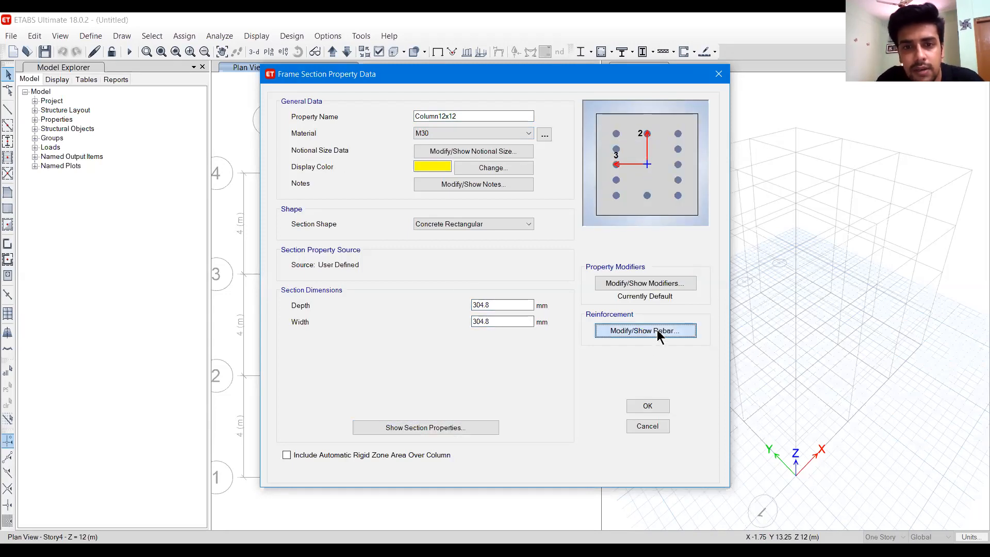
{"action": "left_click", "coordinate": [584, 128]}
{"action": "left_click", "coordinate": [576, 146]}
{"action": "left_click", "coordinate": [574, 145]}
{"action": "left_click", "coordinate": [566, 162]}
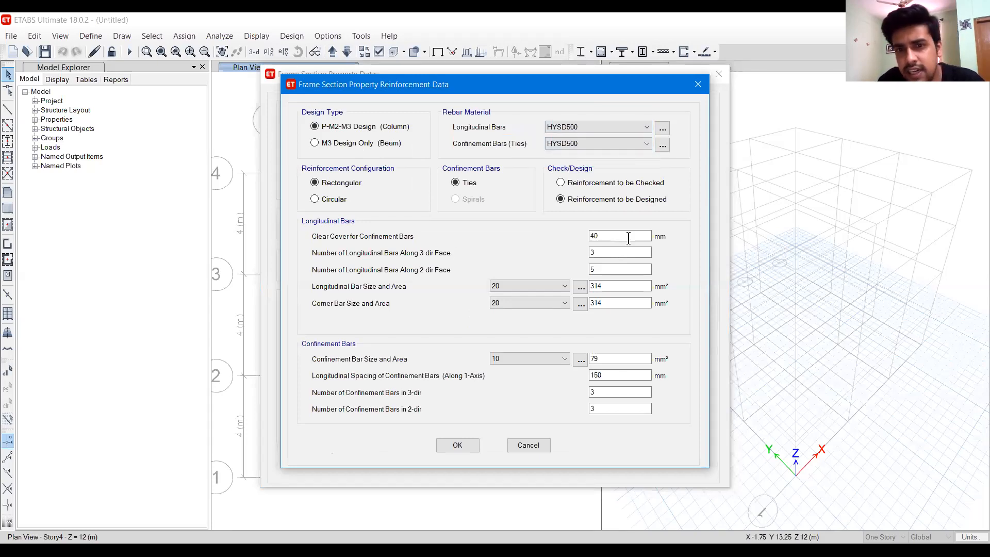
Accept the reinforcement data and the Column12x12 section, and finish defining the frame properties
{"action": "left_click", "coordinate": [467, 444]}
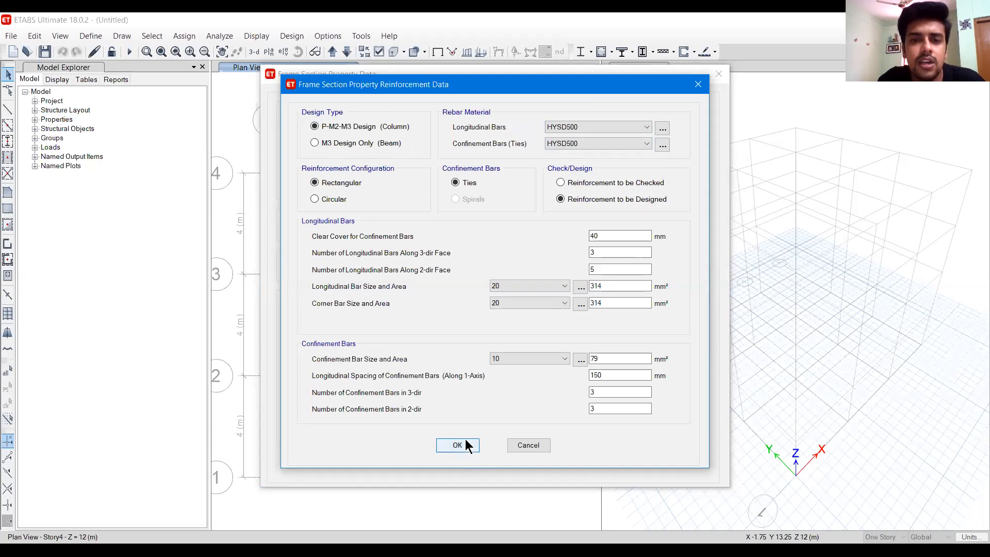
{"action": "left_click", "coordinate": [637, 406]}
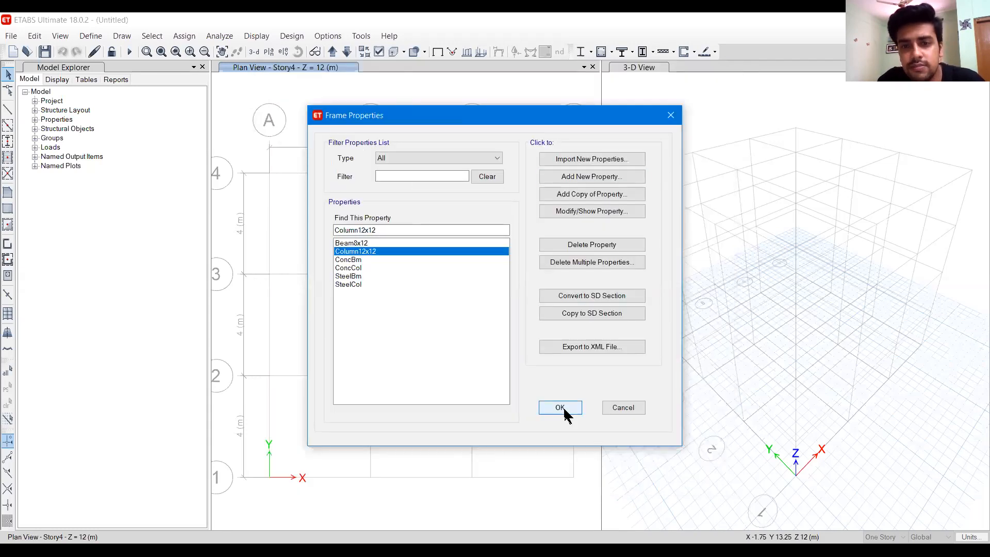
{"action": "left_click", "coordinate": [561, 408]}
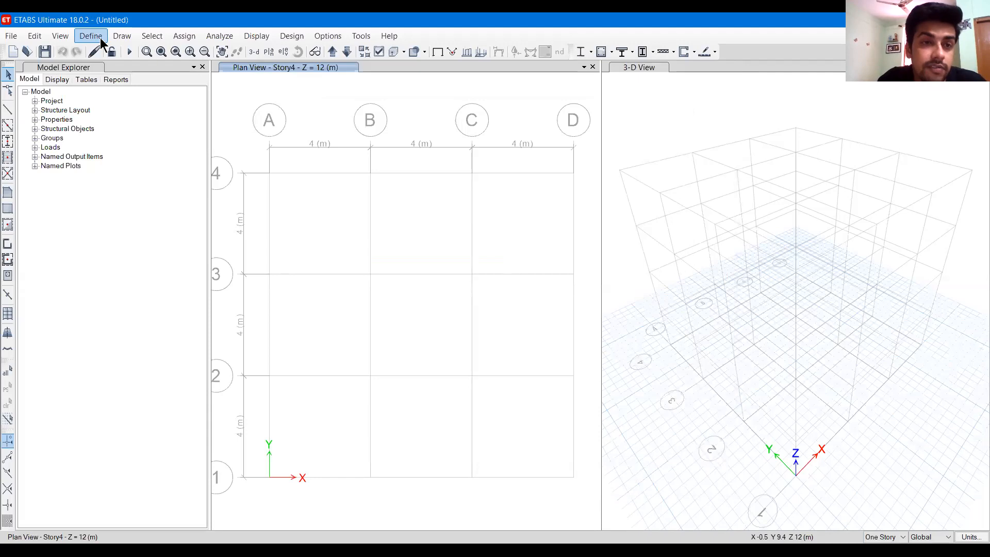
Modify the existing non-plank slab property: name it Slab150, assign M30 with Shell-Thin modeling, and set its thickness to 150 mm
{"action": "left_click", "coordinate": [92, 36]}
{"action": "mouse_move", "coordinate": [154, 69]}
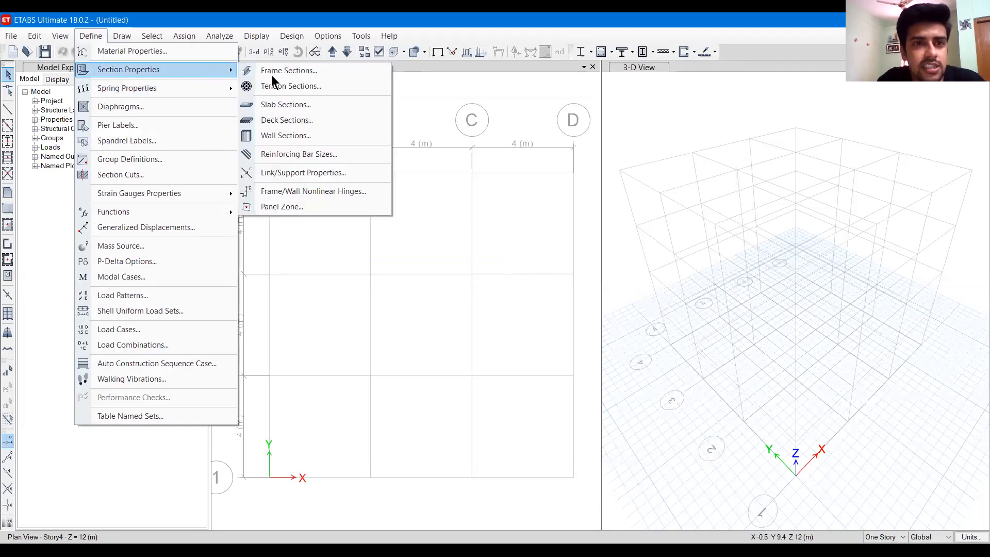
{"action": "left_click", "coordinate": [288, 106]}
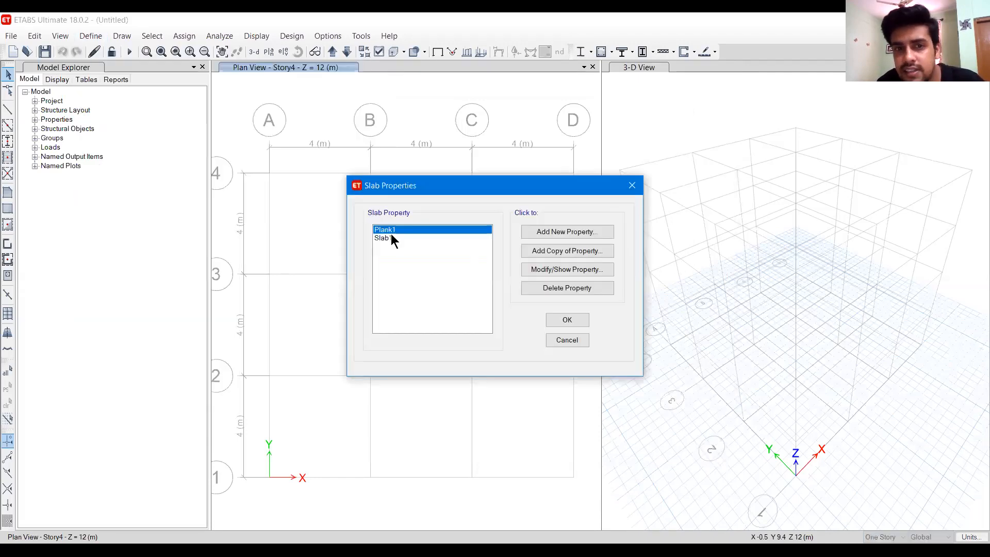
{"action": "left_click", "coordinate": [567, 269]}
{"action": "type", "text": "50"}
{"action": "left_click", "coordinate": [555, 154]}
{"action": "left_click", "coordinate": [512, 200]}
{"action": "double_click", "coordinate": [564, 308]}
{"action": "type", "text": "150"}
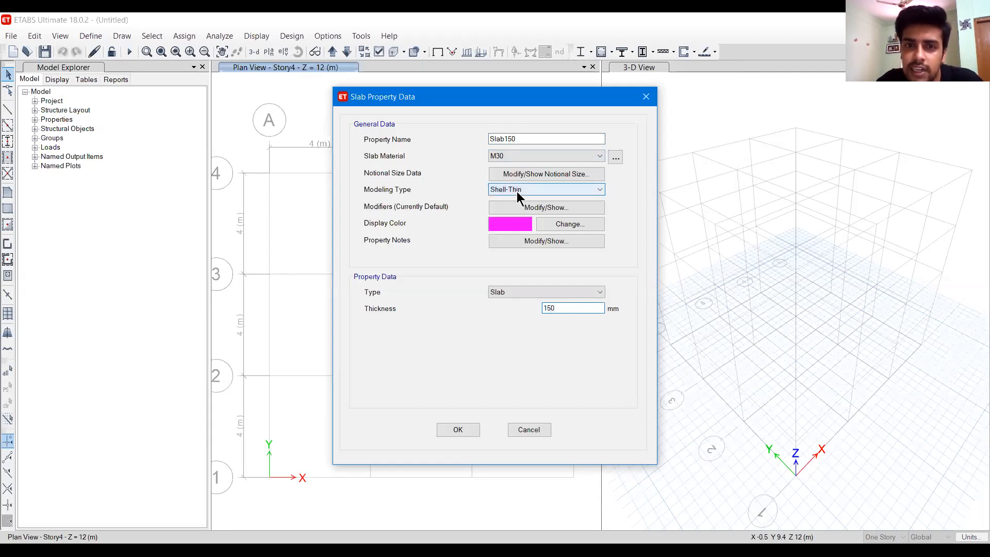
{"action": "key", "text": "Return"}
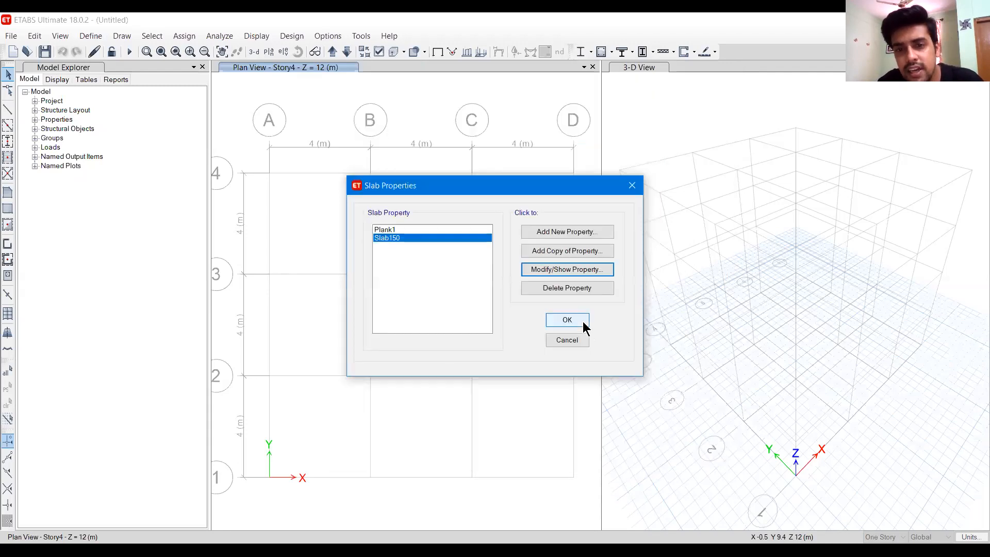
{"action": "left_click", "coordinate": [567, 320]}
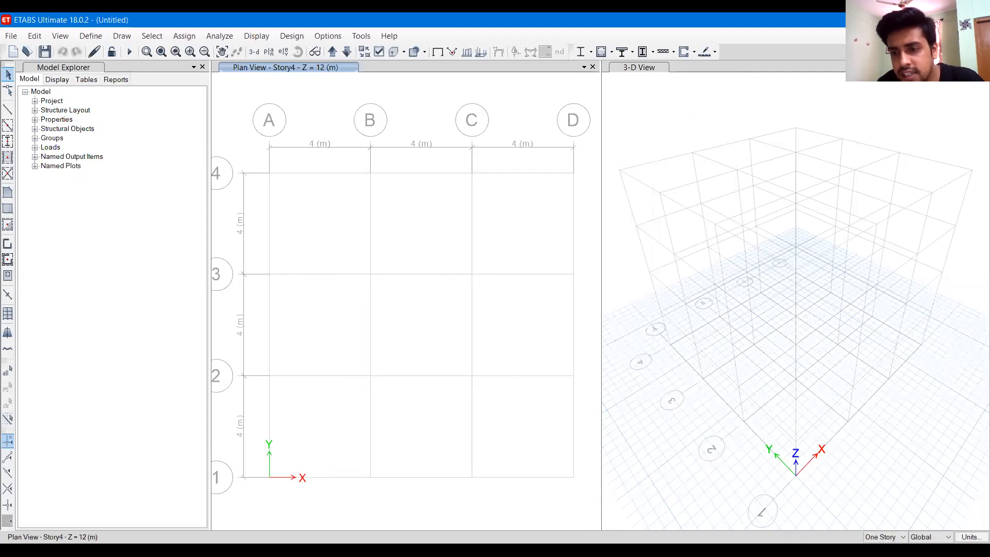
Apply drawing to all stories and place Column12x12 columns at every grid intersection of the plan
{"action": "left_click", "coordinate": [884, 537]}
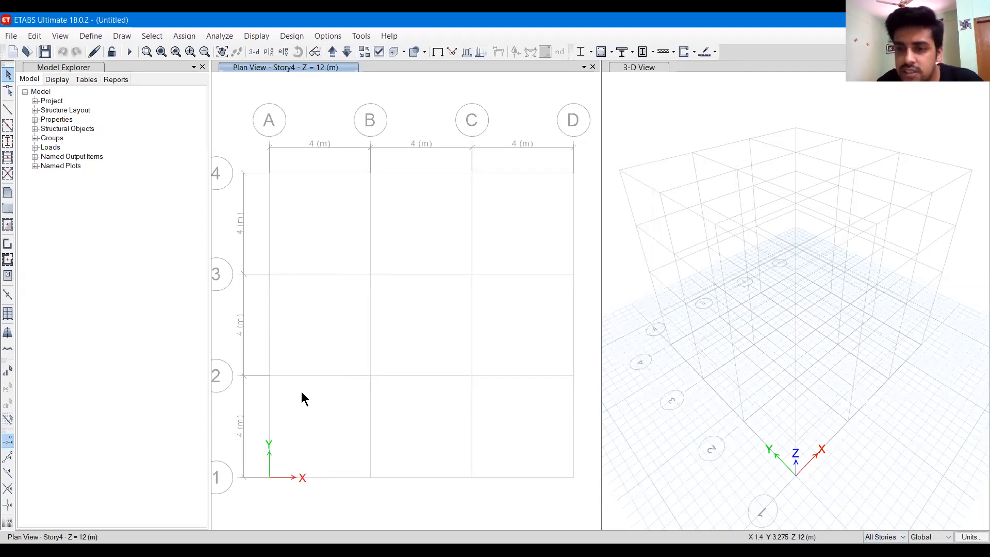
{"action": "left_click", "coordinate": [8, 140]}
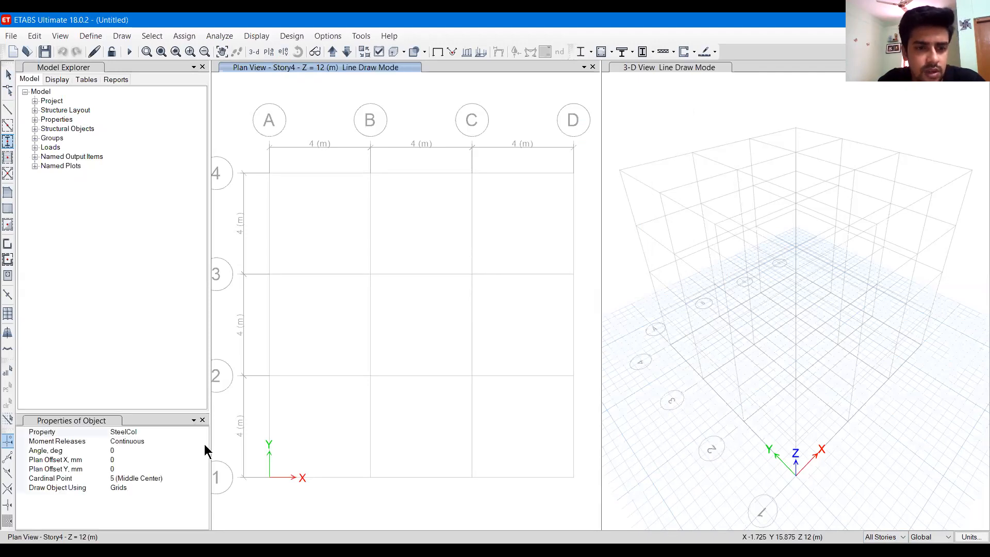
{"action": "left_click", "coordinate": [201, 433]}
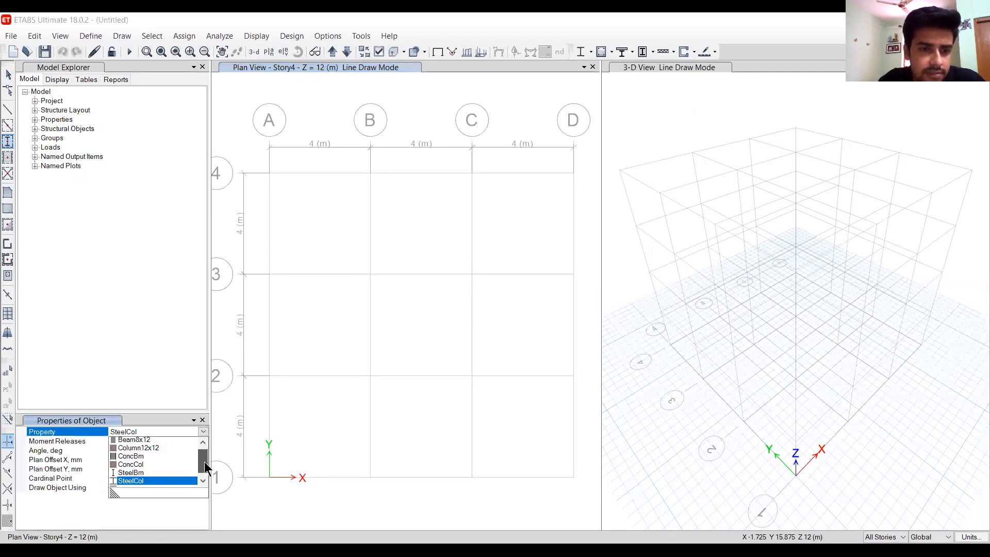
{"action": "mouse_move", "coordinate": [257, 162]}
{"action": "left_mouse_down"}
{"action": "mouse_move", "coordinate": [581, 469]}
{"action": "mouse_move", "coordinate": [598, 504]}
{"action": "mouse_move", "coordinate": [589, 500]}
{"action": "left_mouse_up"}
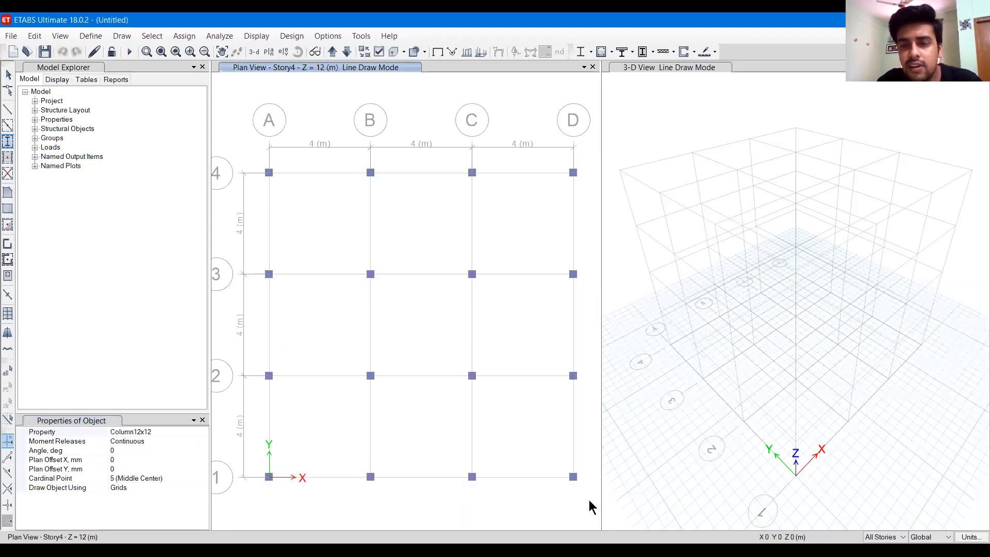
Draw Beam8x12 beams along all grid lines between A–D and 1–4
{"action": "left_click", "coordinate": [8, 125]}
{"action": "left_click", "coordinate": [193, 441]}
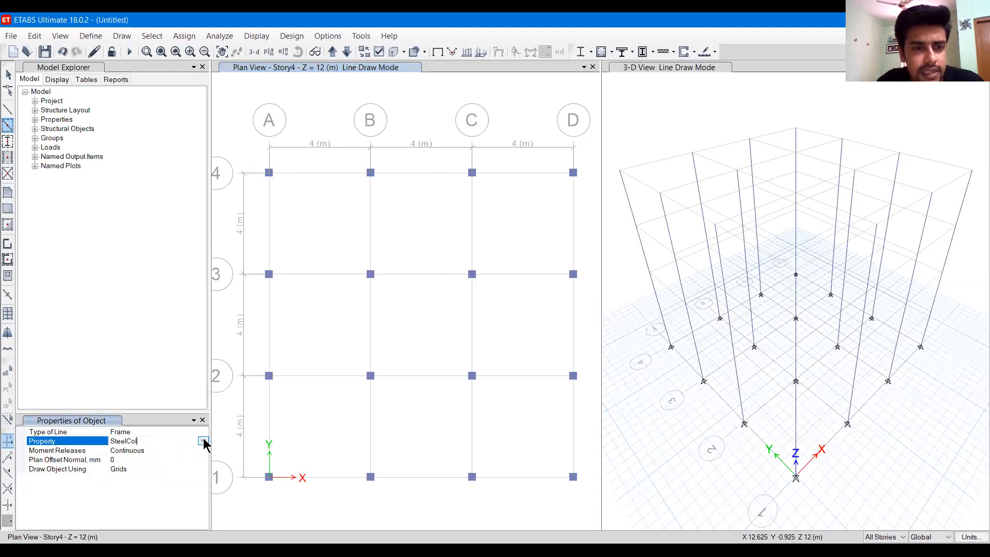
{"action": "left_click", "coordinate": [203, 442]}
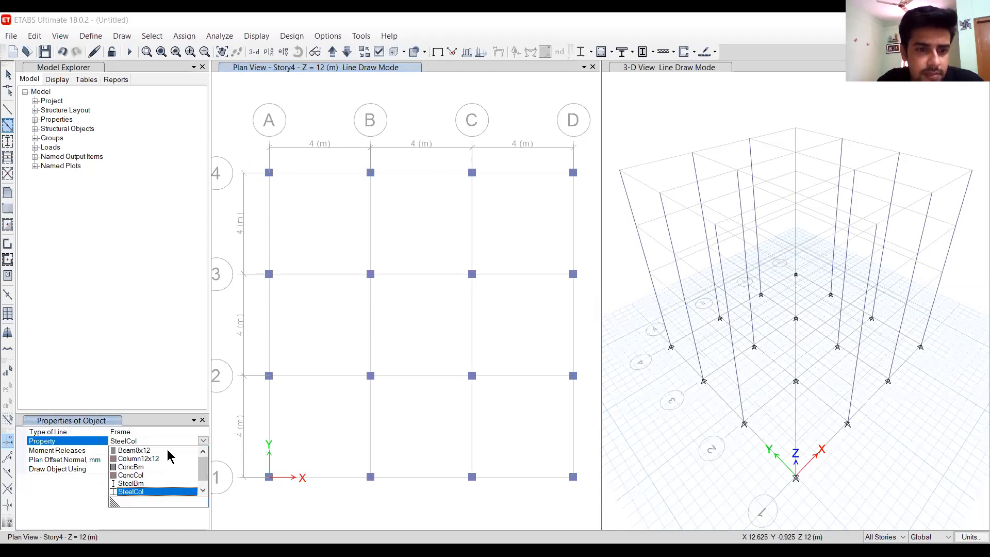
{"action": "left_click", "coordinate": [167, 450]}
{"action": "mouse_move", "coordinate": [249, 152]}
{"action": "left_mouse_down"}
{"action": "mouse_move", "coordinate": [433, 380]}
{"action": "mouse_move", "coordinate": [590, 495]}
{"action": "left_mouse_up"}
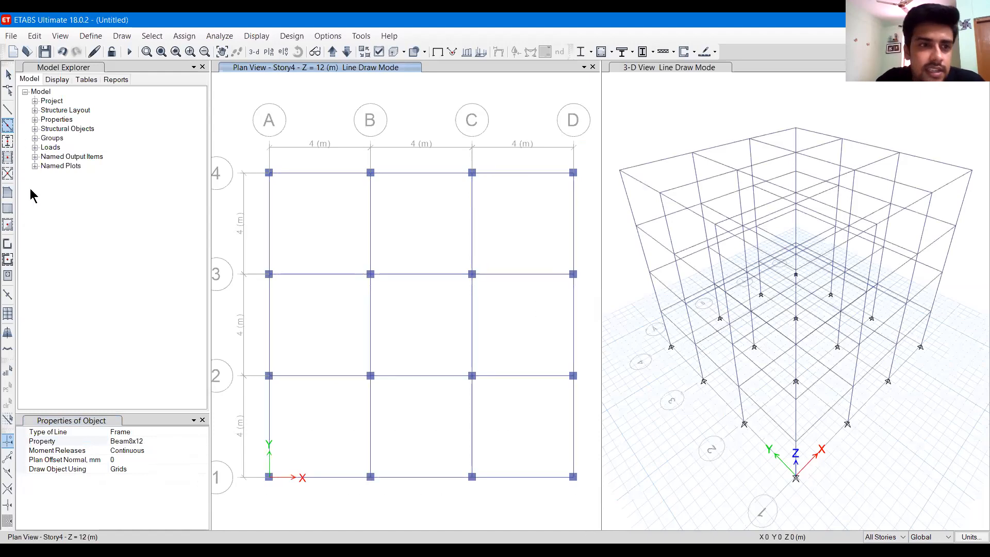
Fill every grid bay with Slab150 floor panels and leave the drawing mode
{"action": "left_click", "coordinate": [8, 225]}
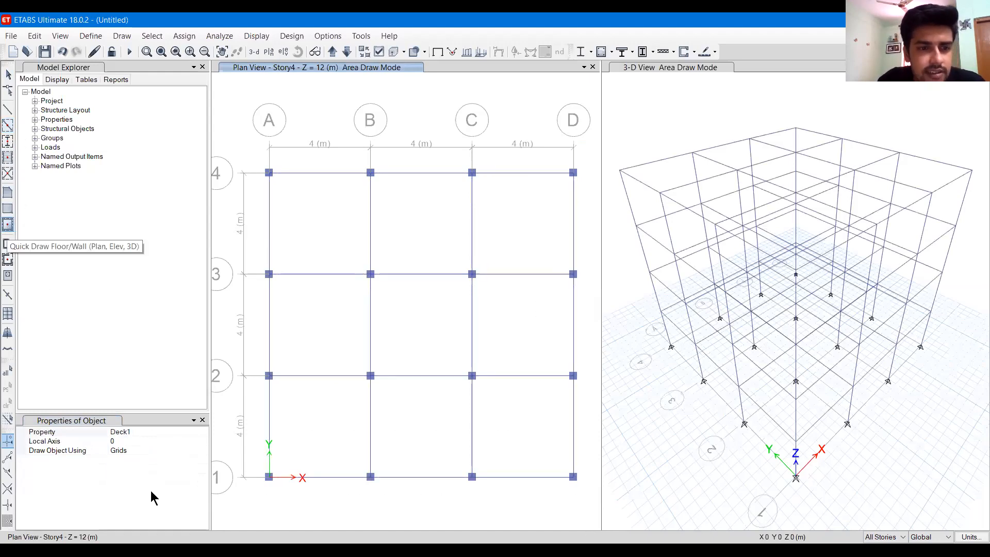
{"action": "left_click", "coordinate": [204, 434]}
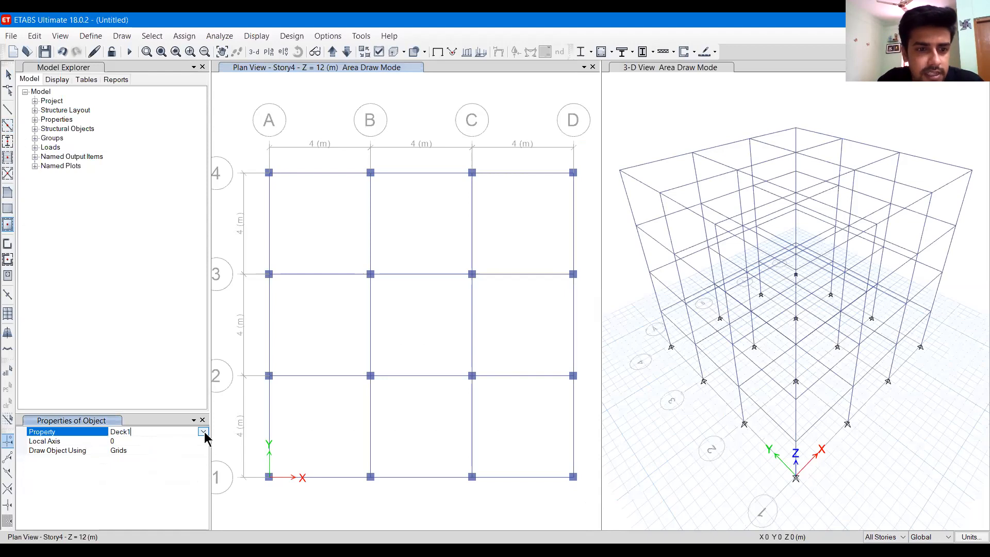
{"action": "left_click", "coordinate": [126, 475]}
{"action": "left_click_drag", "start_coordinate": [373, 293], "coordinate": [583, 499]}
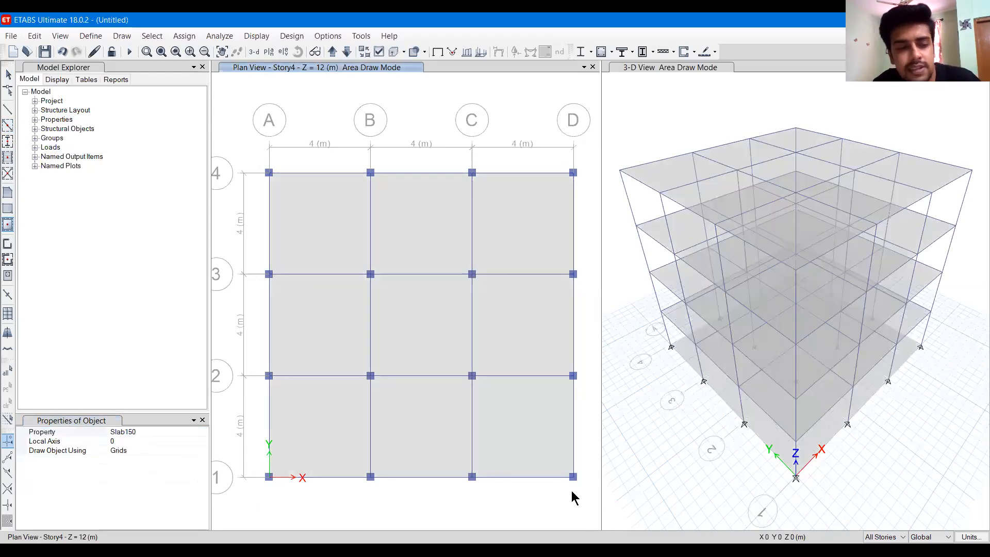
{"action": "key", "text": "Escape"}
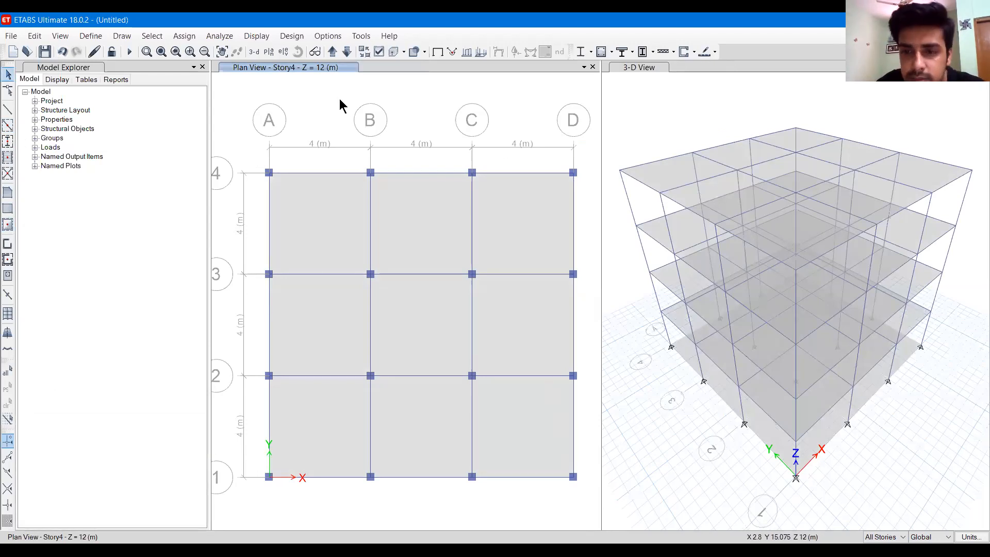
Show the base-level plan, limit edits to one story, and delete the slab panels at the base
{"action": "left_click", "coordinate": [333, 53]}
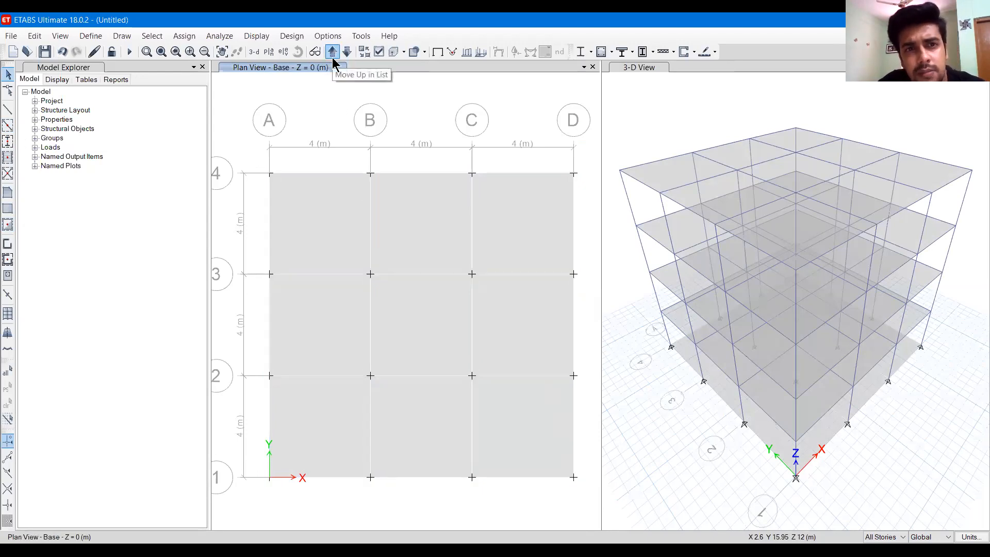
{"action": "left_click", "coordinate": [888, 540]}
{"action": "left_click", "coordinate": [881, 509]}
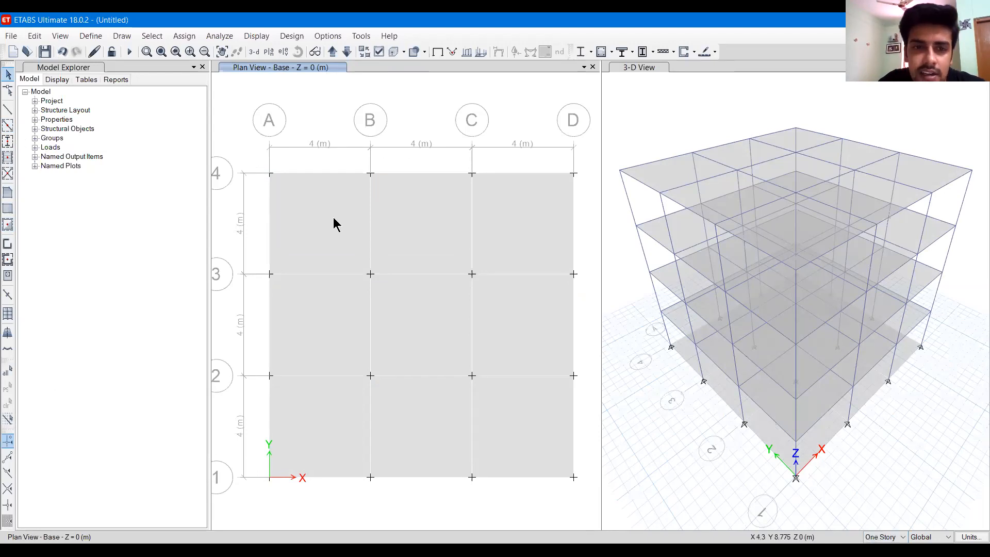
{"action": "left_click", "coordinate": [316, 309]}
{"action": "left_click", "coordinate": [407, 347]}
{"action": "left_click", "coordinate": [407, 221]}
{"action": "left_click", "coordinate": [509, 213]}
{"action": "left_click", "coordinate": [517, 316]}
{"action": "left_click", "coordinate": [511, 426]}
{"action": "left_click", "coordinate": [392, 448]}
{"action": "left_click", "coordinate": [331, 428]}
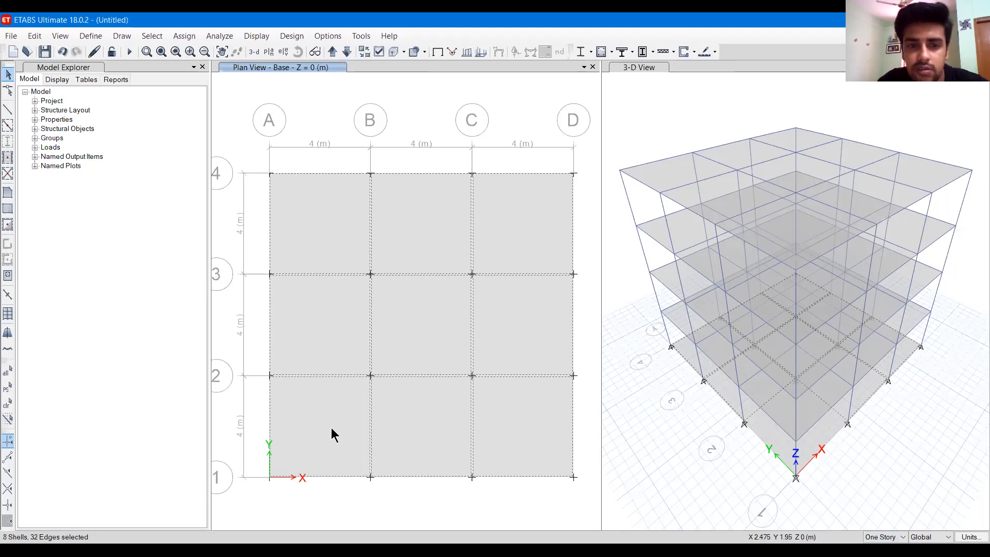
{"action": "key", "text": "Delete"}
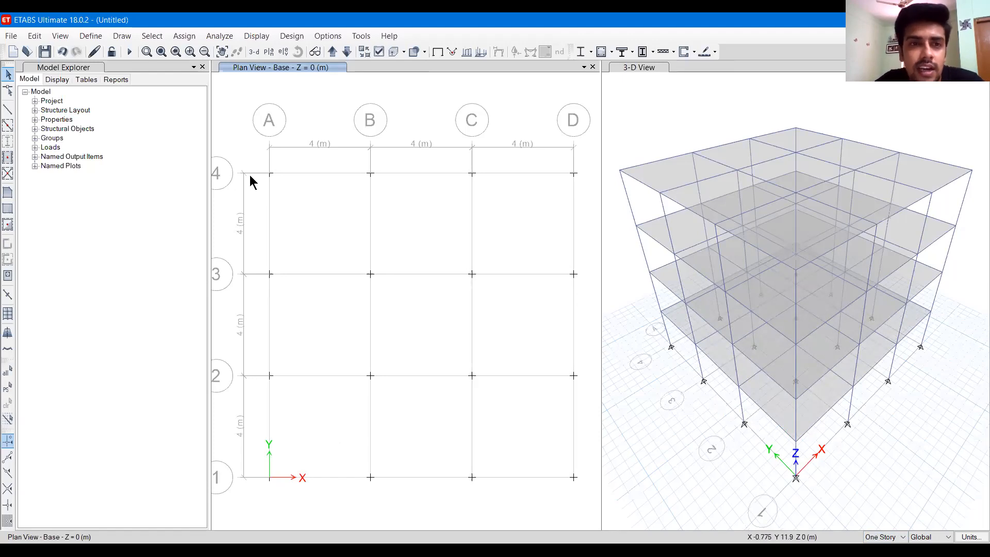
Assign fixed restraints, with all translations and rotations held, to all joints at the base
{"action": "left_click_drag", "start_coordinate": [245, 151], "coordinate": [581, 509]}
{"action": "left_click", "coordinate": [184, 35]}
{"action": "mouse_move", "coordinate": [309, 51]}
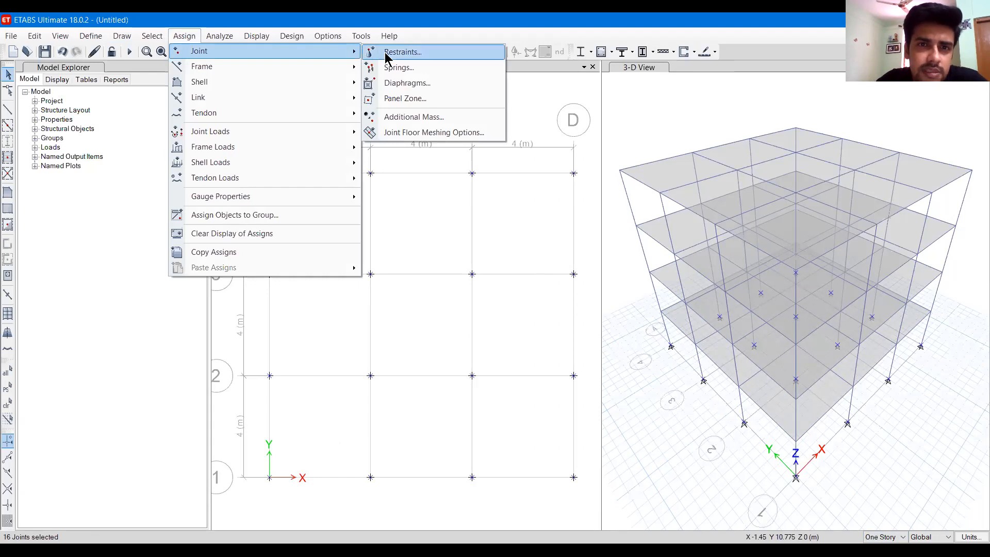
{"action": "left_click", "coordinate": [388, 54]}
{"action": "left_click", "coordinate": [445, 319]}
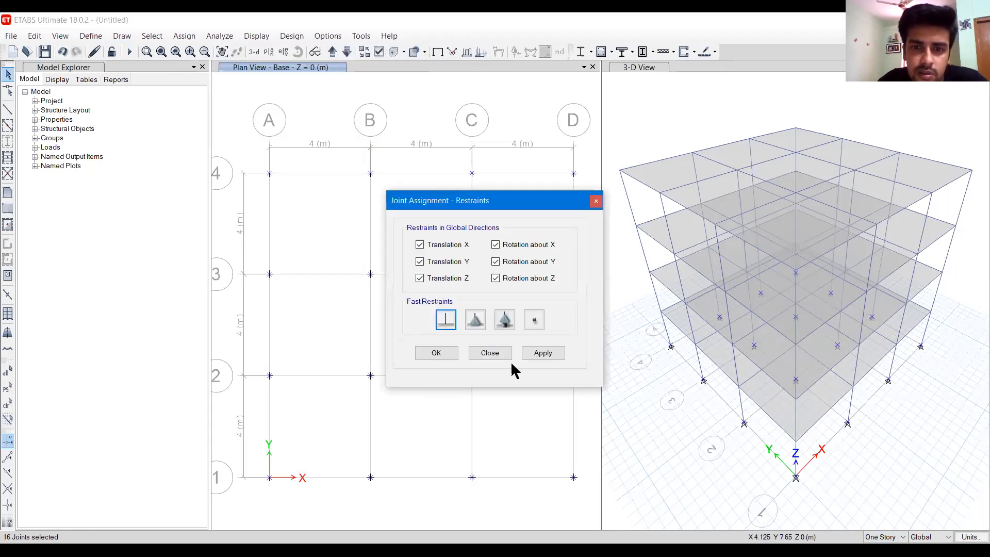
{"action": "left_click", "coordinate": [540, 352]}
{"action": "left_click", "coordinate": [447, 357]}
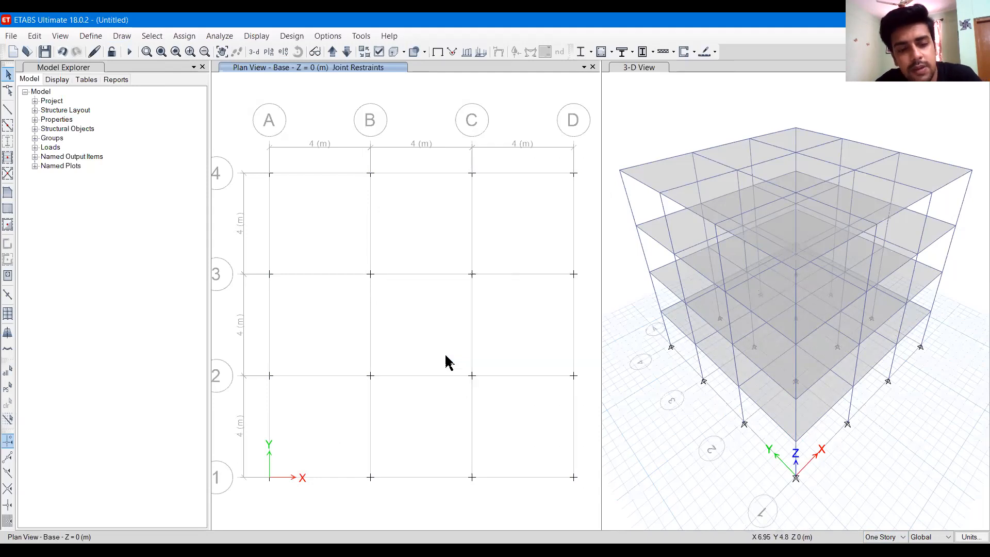
Save the model in the Completed folder as "pushoveranalysis model"
{"action": "key", "text": "ctrl+s"}
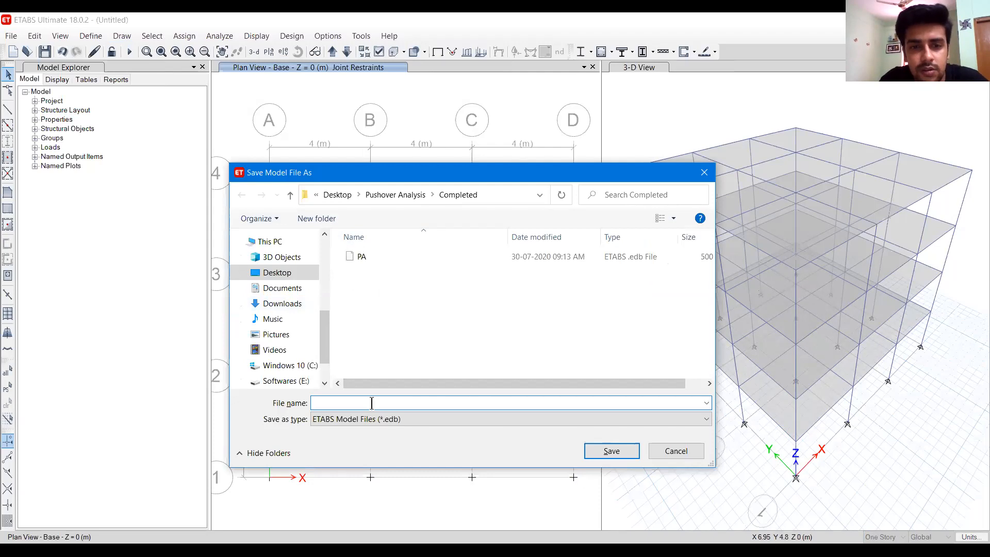
{"action": "type", "text": "pushoveranalysis model"}
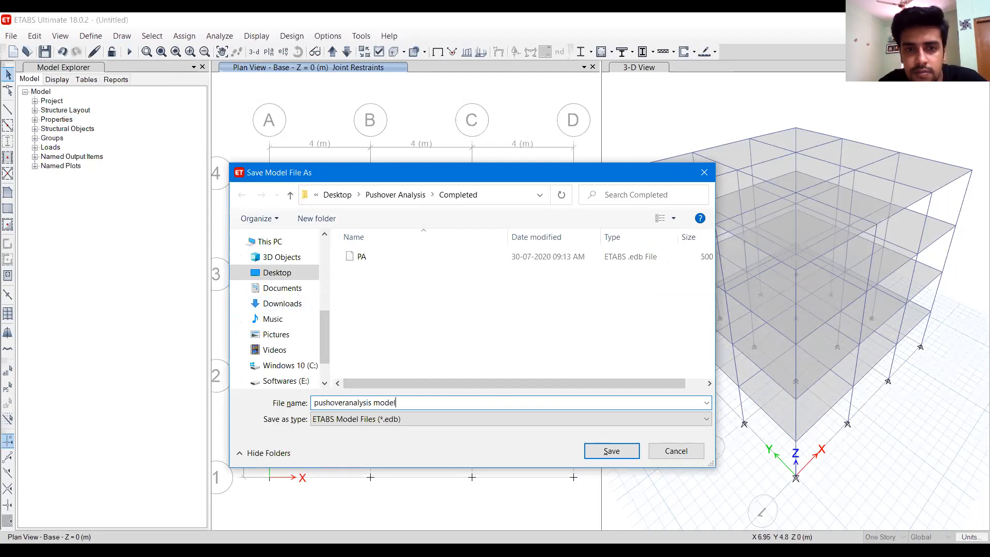
{"action": "key", "text": "Return"}
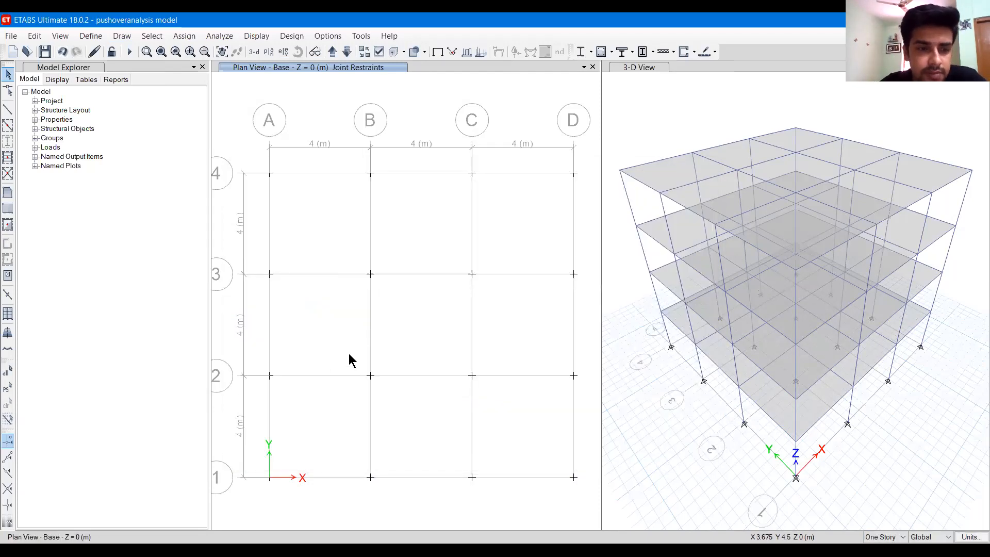
{"action": "left_click", "coordinate": [93, 42]}
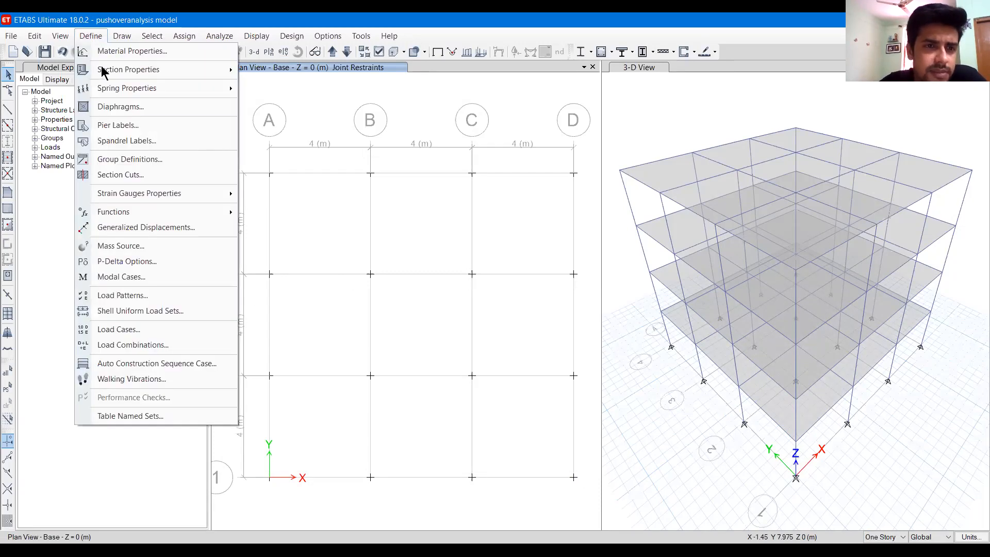
{"action": "mouse_move", "coordinate": [227, 211]}
{"action": "left_click", "coordinate": [268, 213]}
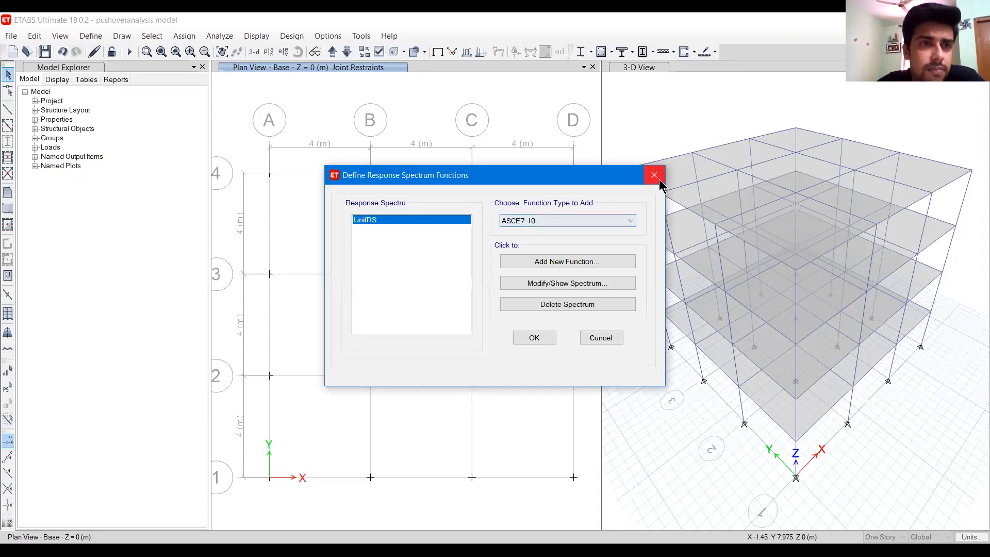
Add a seismic load pattern named EQX with the IS1893 2002 auto lateral load
{"action": "left_click", "coordinate": [91, 36]}
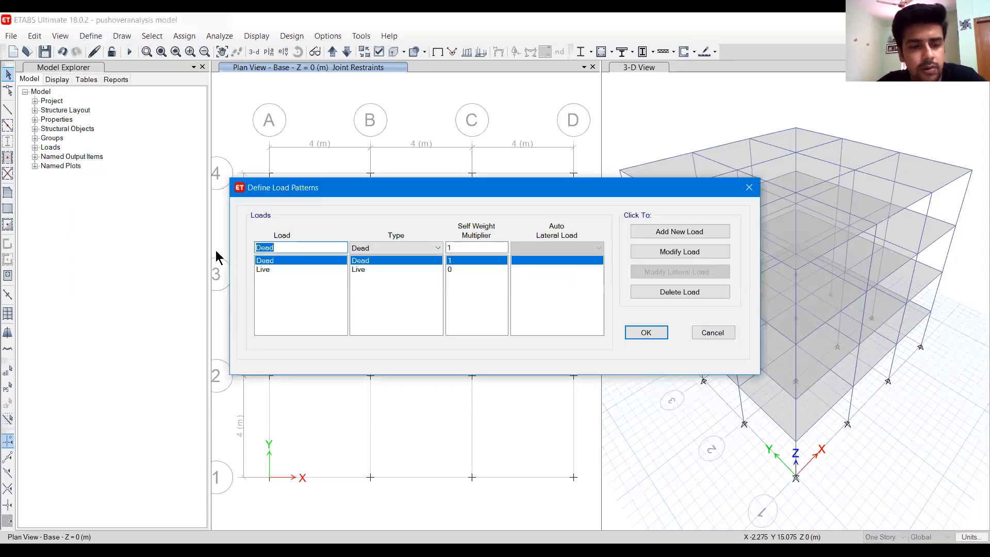
{"action": "type", "text": "EQ"}
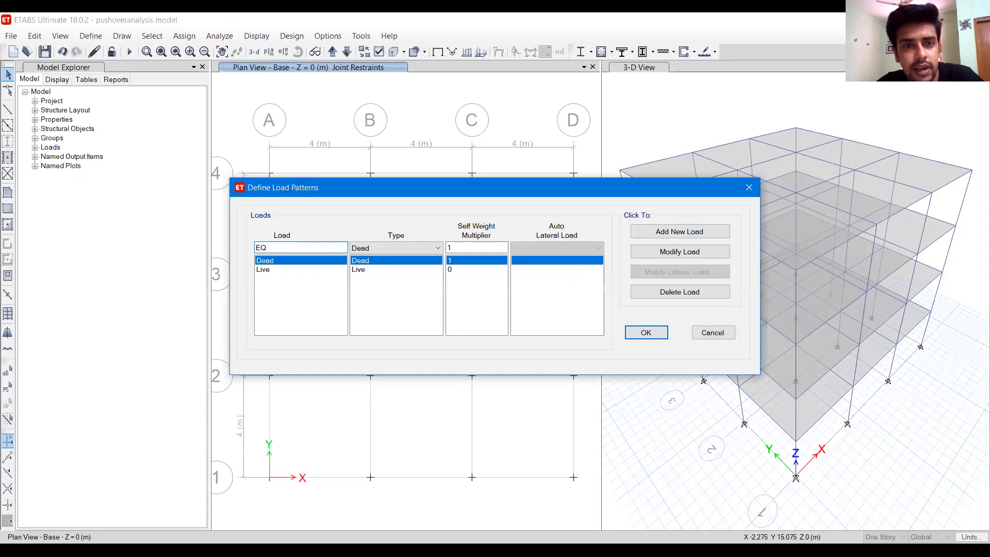
{"action": "left_click", "coordinate": [386, 248]}
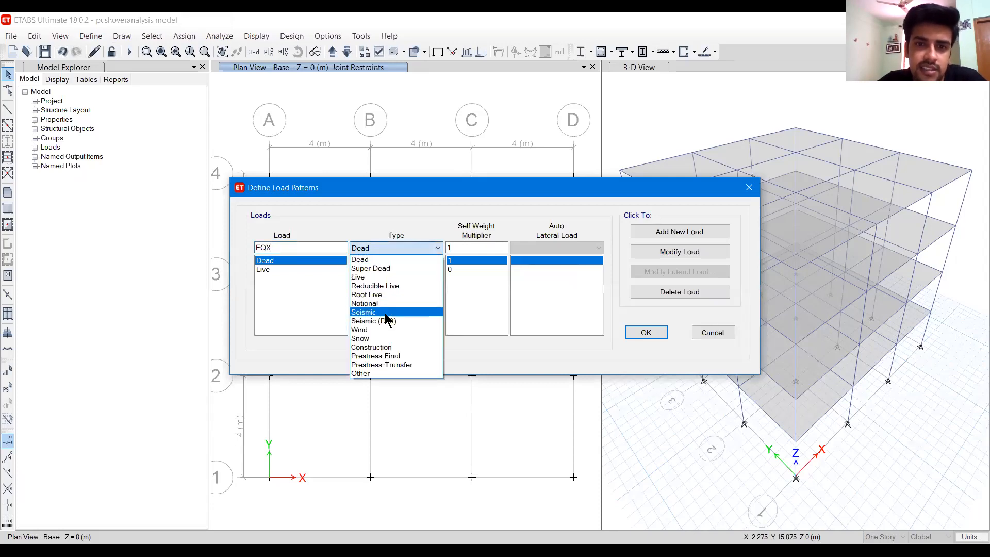
{"action": "left_click", "coordinate": [387, 311]}
{"action": "left_click", "coordinate": [568, 252]}
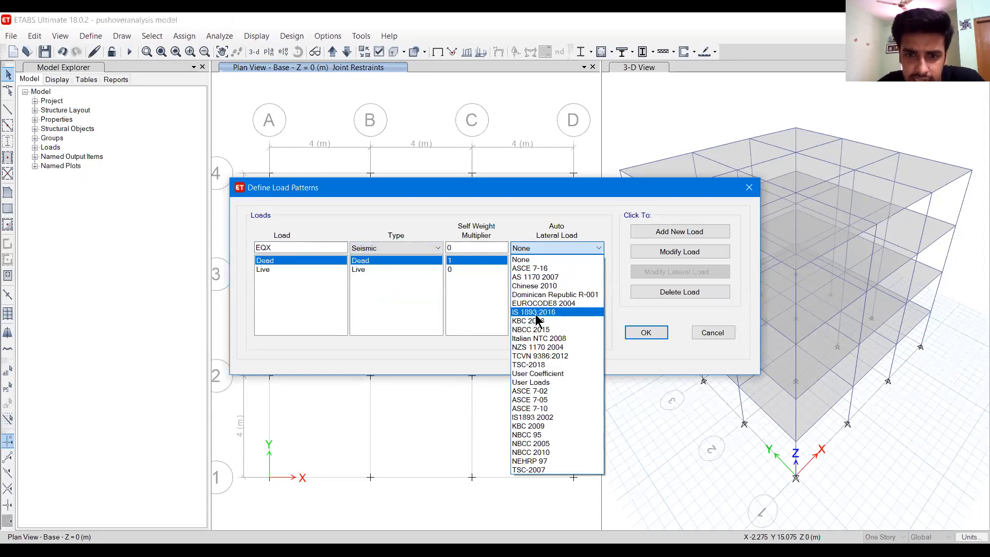
{"action": "left_click", "coordinate": [555, 418]}
{"action": "left_click", "coordinate": [674, 232]}
Add a second seismic load pattern named EQY, also using the IS1893 2002 auto lateral load
{"action": "left_click", "coordinate": [282, 247]}
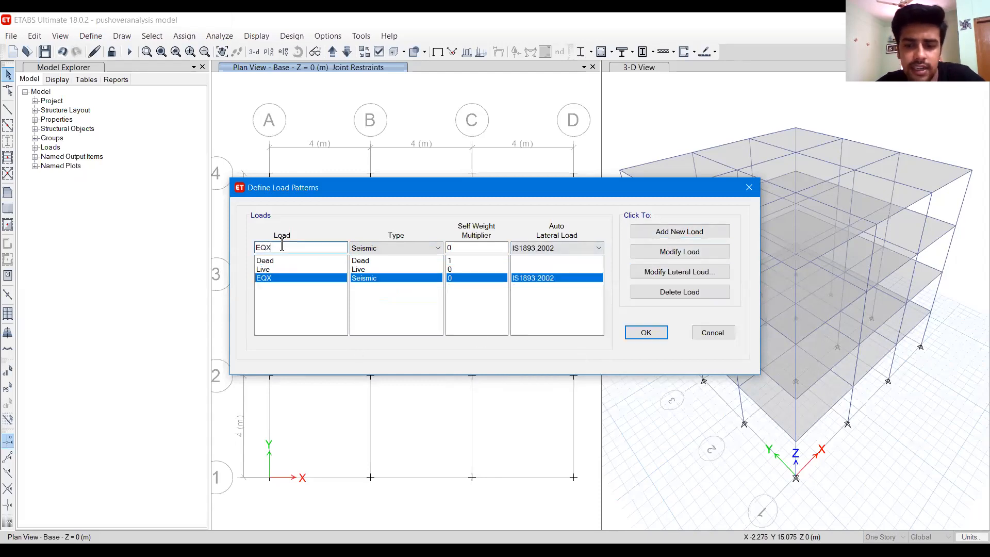
{"action": "type", "text": "Y"}
{"action": "left_click", "coordinate": [679, 232]}
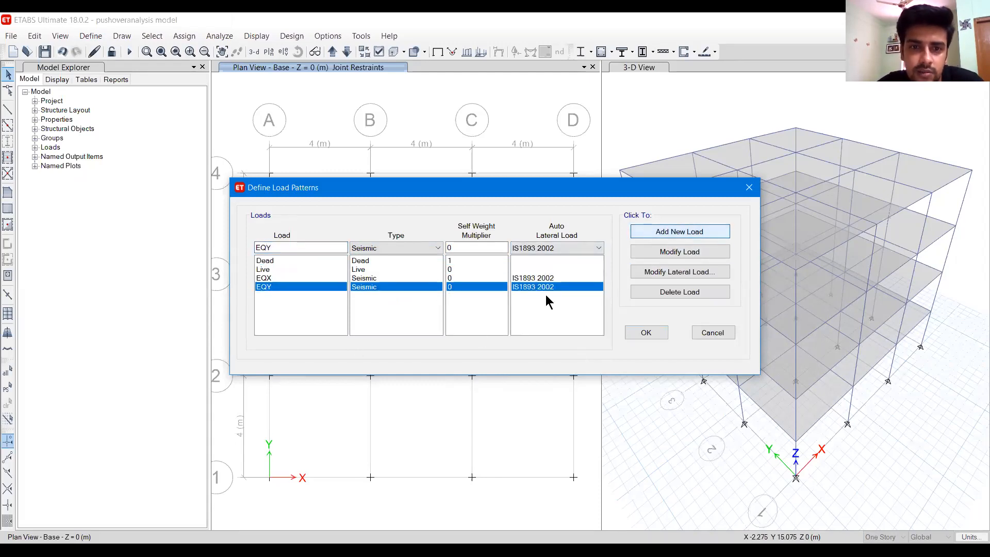
Set EQX's lateral load to the X direction only, without eccentricity, with a per-code seismic zone factor of 0.16
{"action": "left_click", "coordinate": [322, 278]}
{"action": "left_click", "coordinate": [683, 271]}
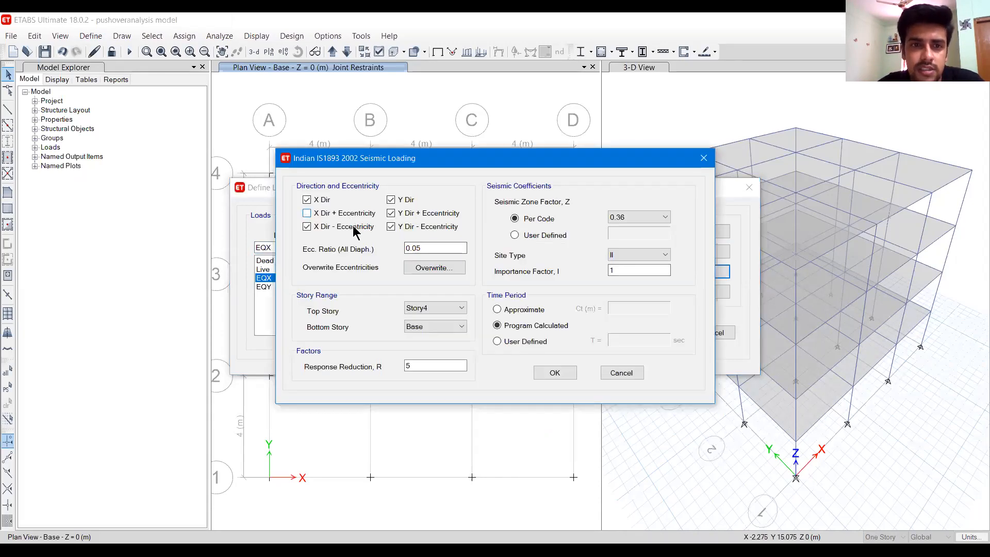
{"action": "left_click", "coordinate": [401, 227]}
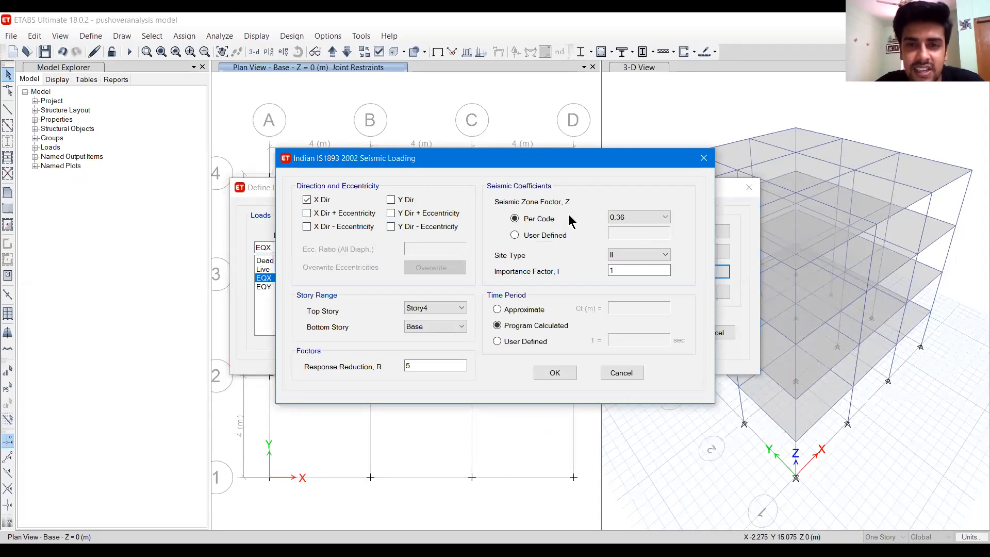
{"action": "left_click", "coordinate": [626, 217]}
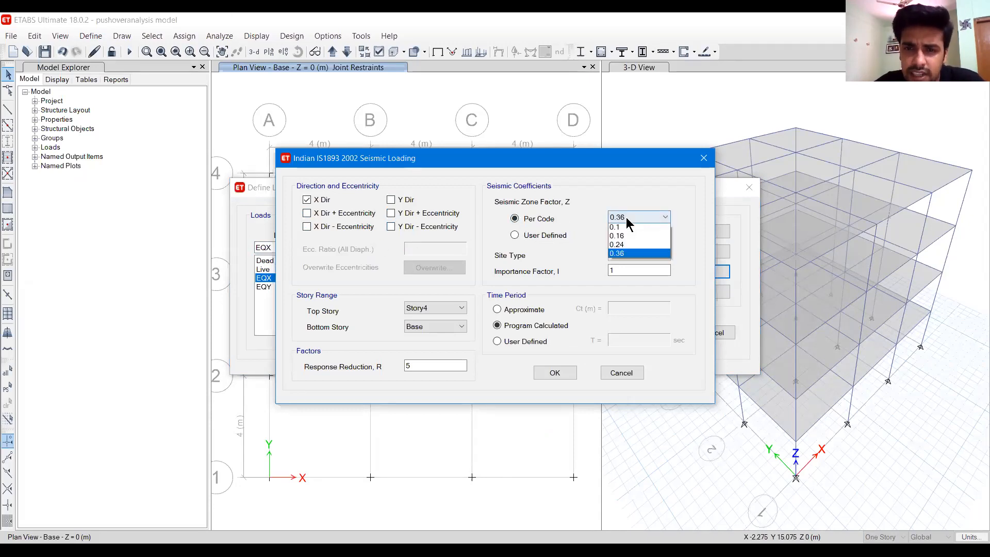
{"action": "left_click", "coordinate": [620, 237]}
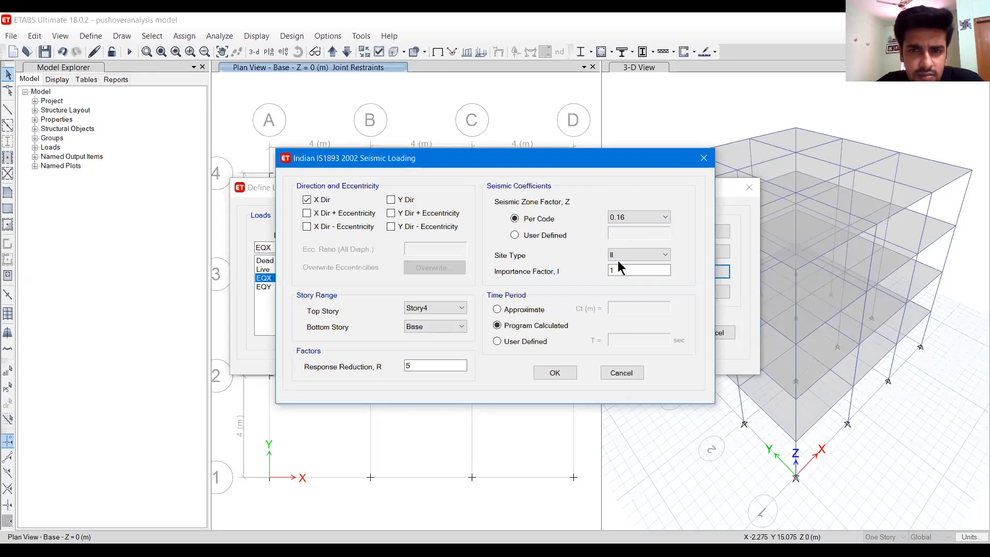
{"action": "left_click_drag", "start_coordinate": [443, 363], "coordinate": [315, 367]}
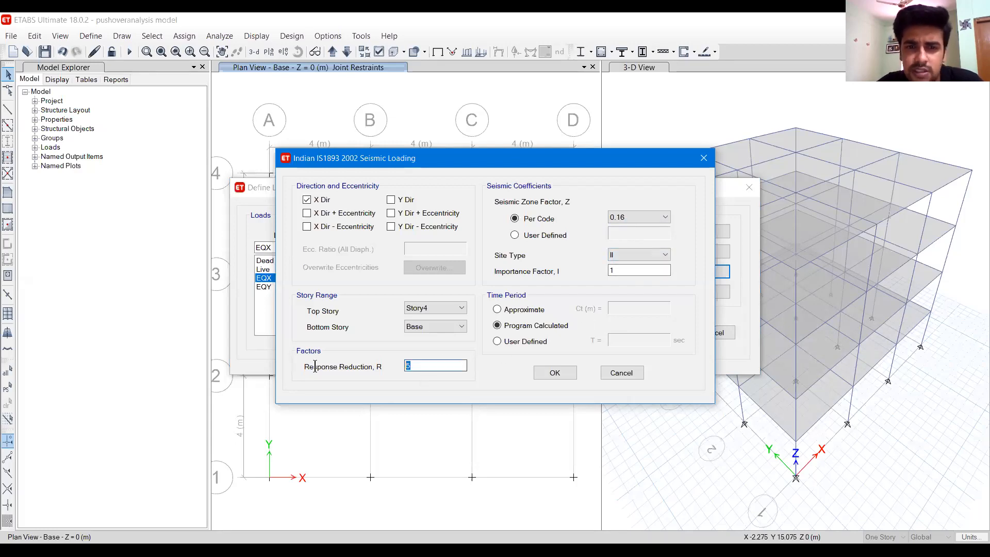
{"action": "left_click_drag", "start_coordinate": [634, 270], "coordinate": [581, 273]}
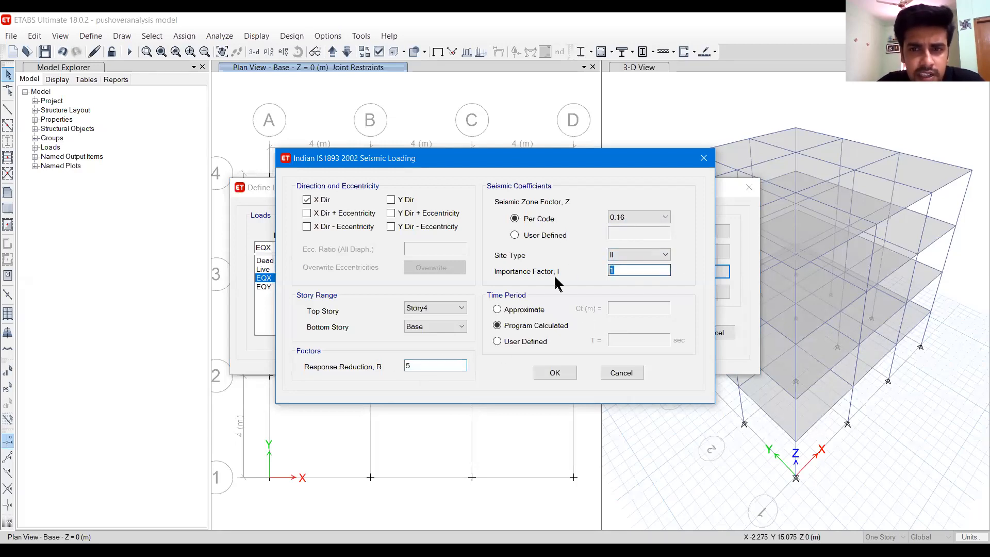
{"action": "left_click", "coordinate": [548, 381]}
Set EQY's lateral load to the Y direction only, without eccentricity, with zone factor 0.16, and accept the load patterns
{"action": "left_click", "coordinate": [519, 287]}
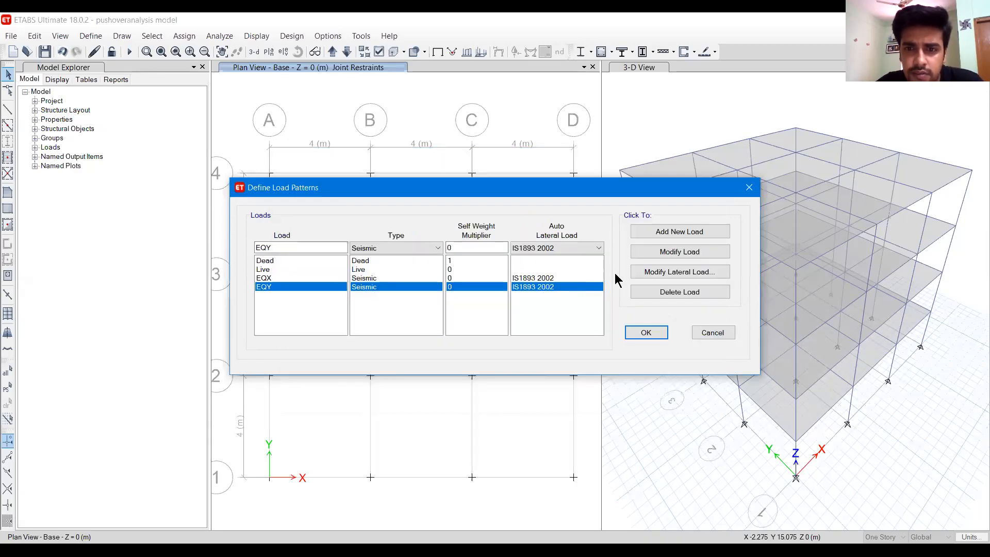
{"action": "left_click", "coordinate": [633, 271]}
{"action": "left_click", "coordinate": [347, 226]}
{"action": "left_click", "coordinate": [346, 212]}
{"action": "left_click", "coordinate": [324, 199]}
{"action": "left_click", "coordinate": [410, 216]}
{"action": "left_click", "coordinate": [412, 225]}
{"action": "left_click", "coordinate": [626, 213]}
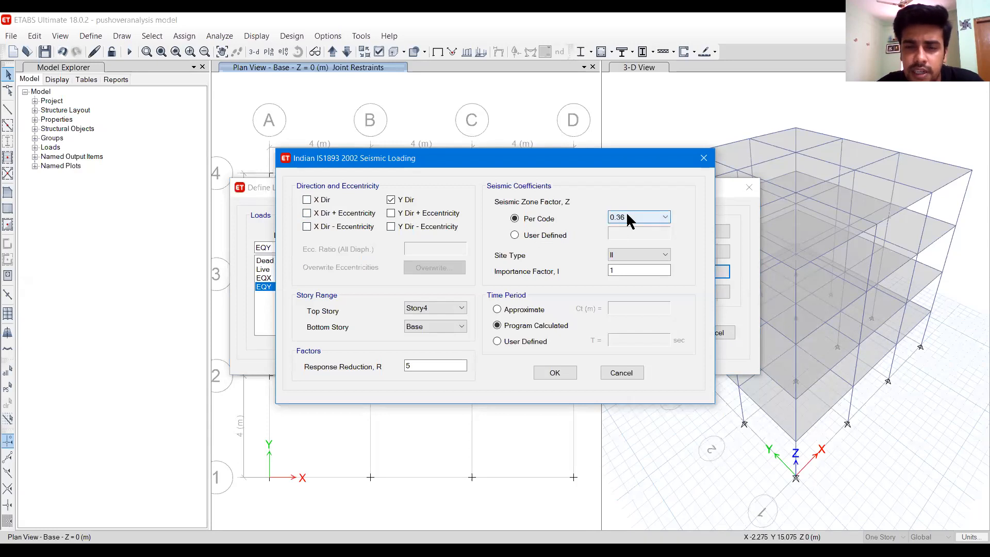
{"action": "left_click", "coordinate": [624, 234]}
{"action": "left_click", "coordinate": [567, 372]}
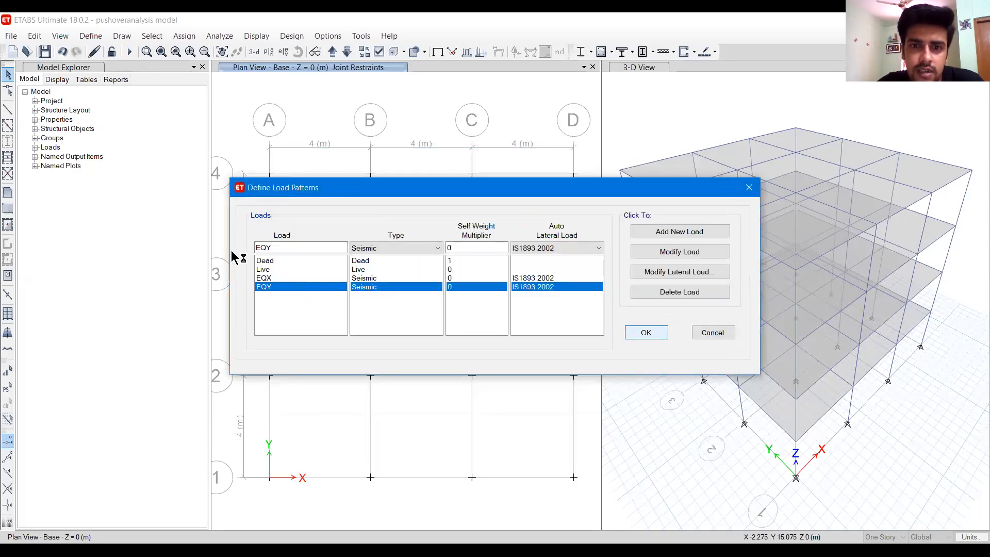
{"action": "left_click", "coordinate": [646, 332]}
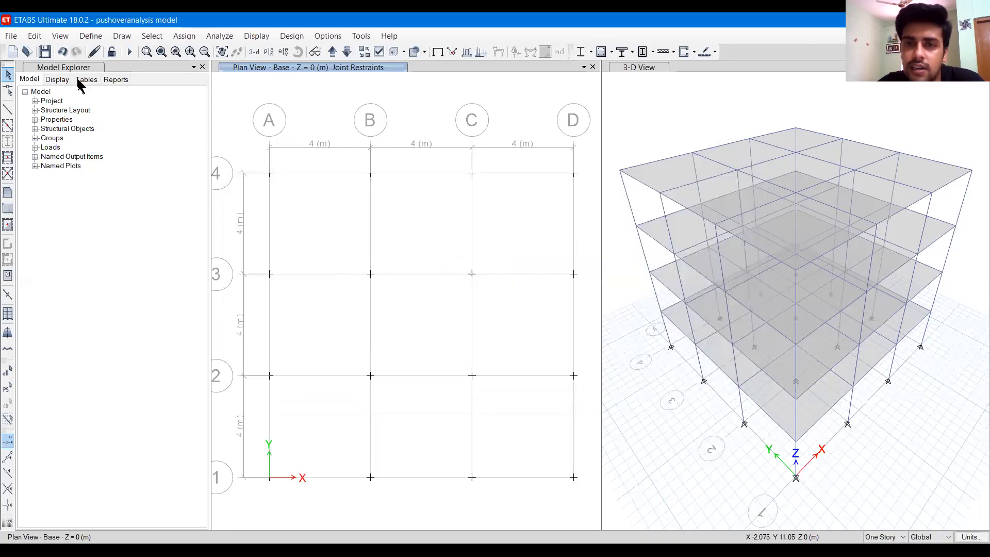
Define an IS1893:2002 response spectrum function named RS with a seismic zone factor of 0.16
{"action": "left_click", "coordinate": [91, 35]}
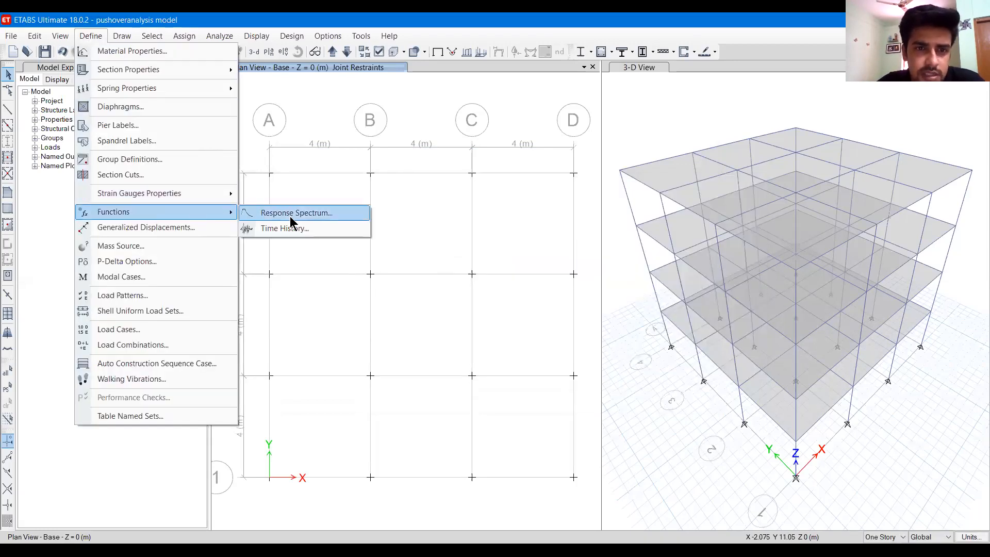
{"action": "left_click", "coordinate": [291, 224]}
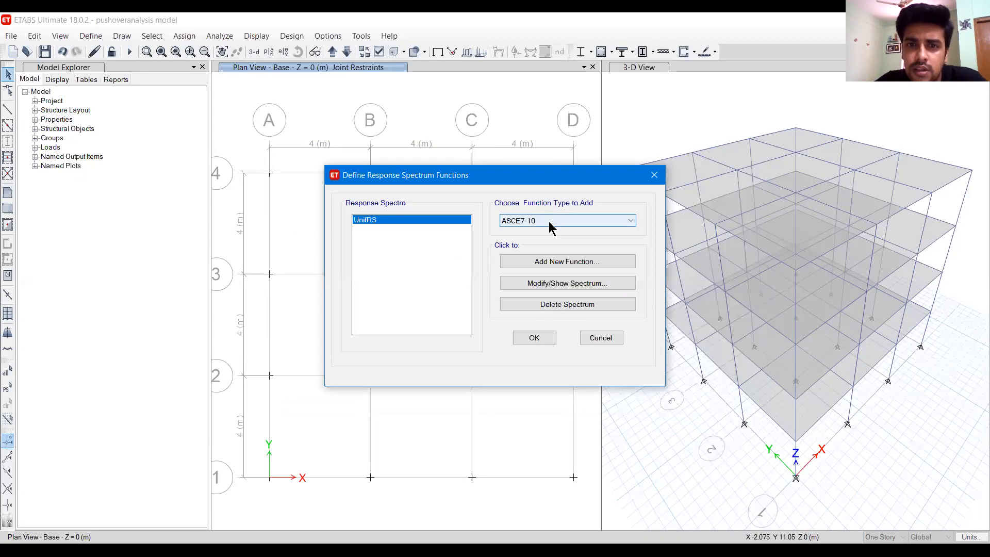
{"action": "left_click", "coordinate": [549, 221]}
{"action": "left_click", "coordinate": [549, 362]}
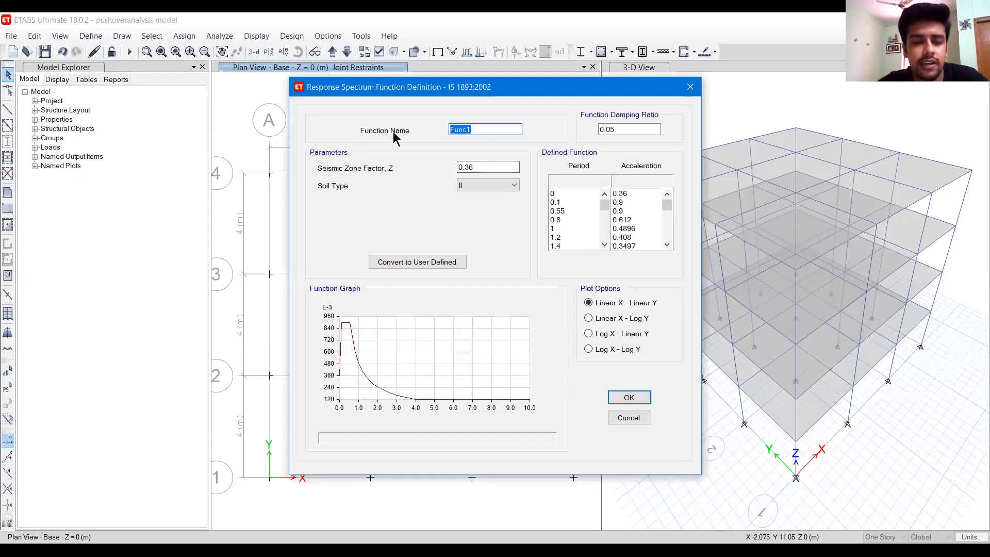
{"action": "type", "text": "Re"}
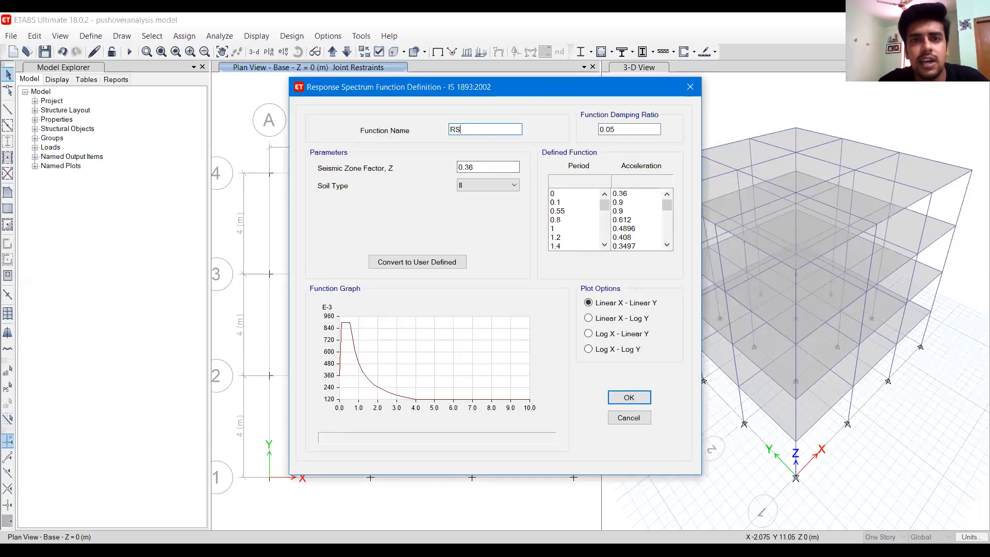
{"action": "left_click_drag", "start_coordinate": [498, 173], "coordinate": [402, 167]}
{"action": "type", "text": "0"}
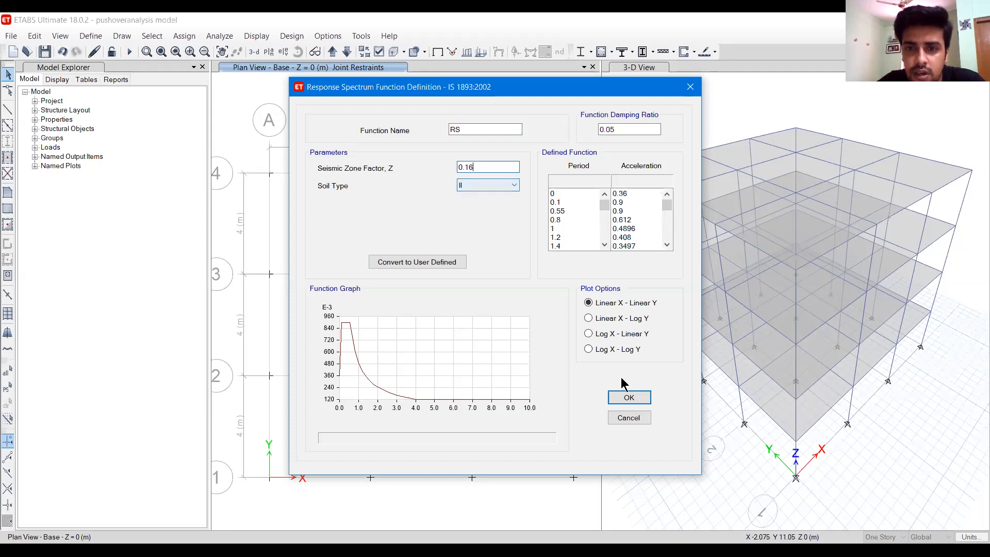
{"action": "left_click", "coordinate": [632, 129]}
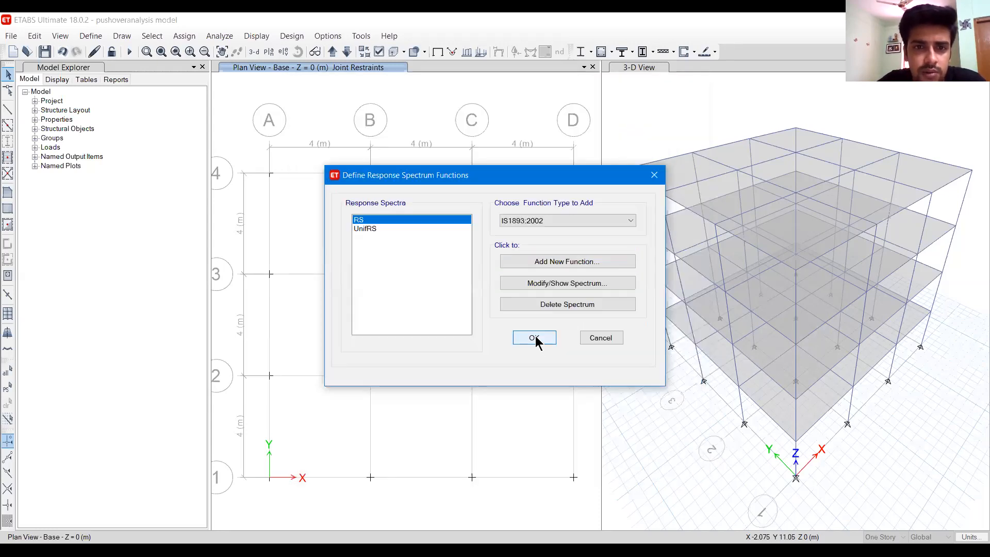
{"action": "left_click", "coordinate": [534, 338]}
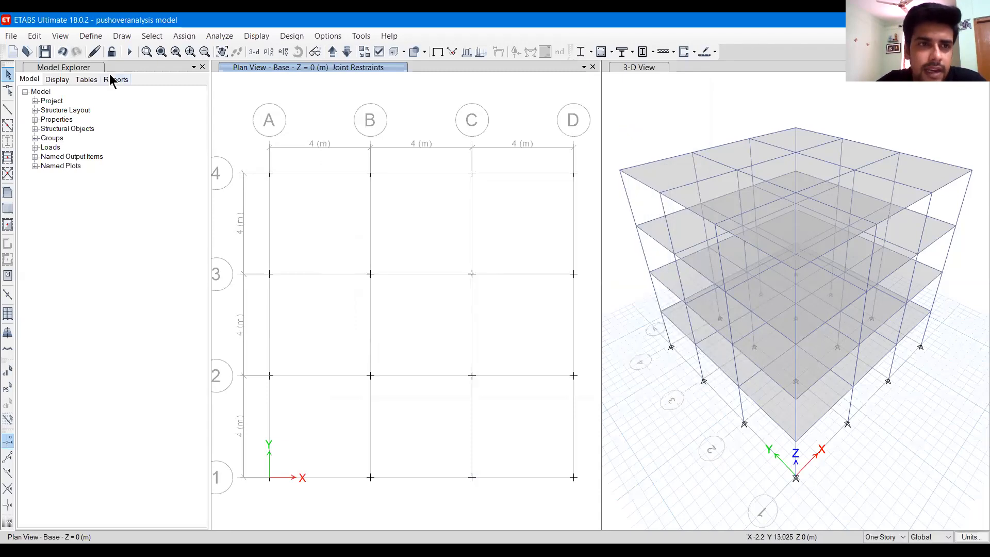
Add a new load case named ResponseSpectrum and set its type to Response Spectrum
{"action": "left_click", "coordinate": [89, 36]}
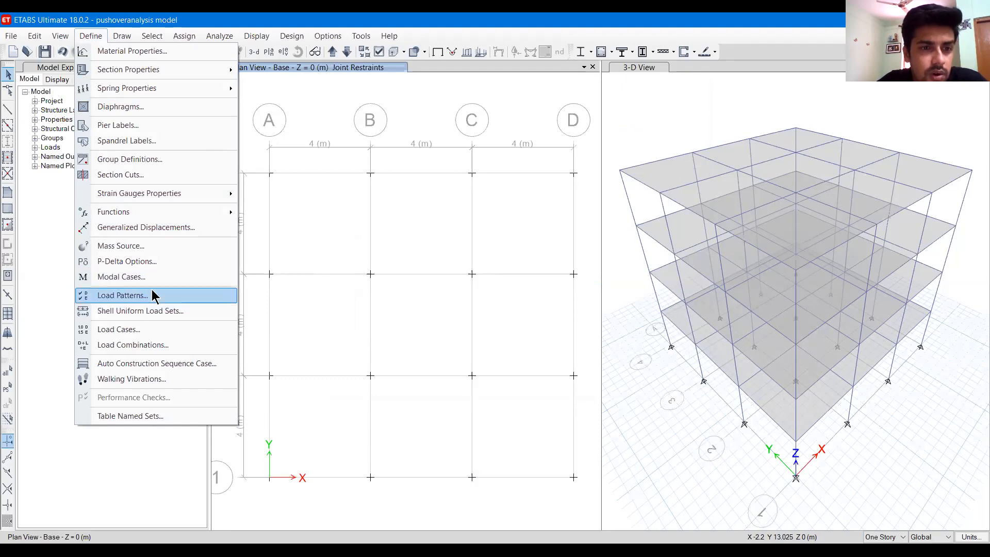
{"action": "left_click", "coordinate": [150, 329]}
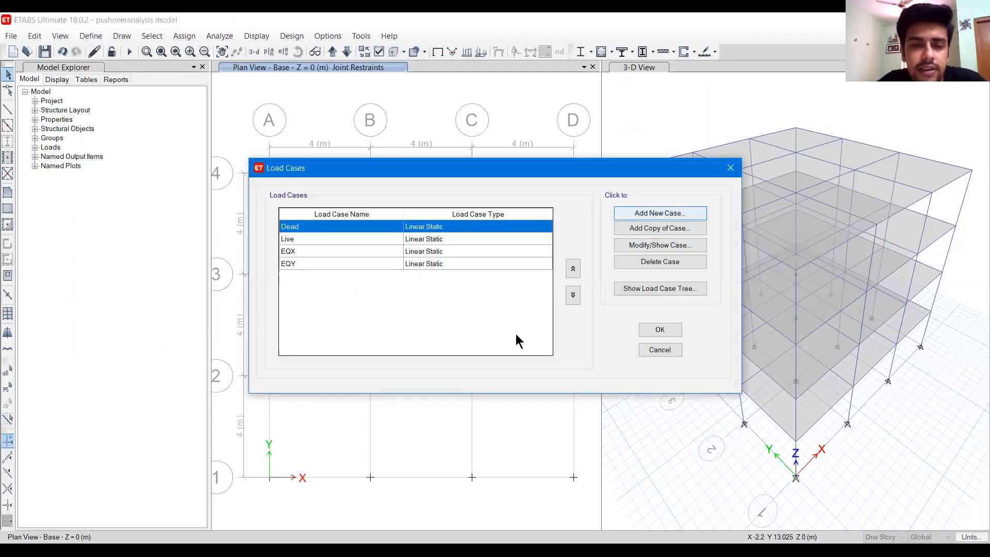
{"action": "key", "text": "Return"}
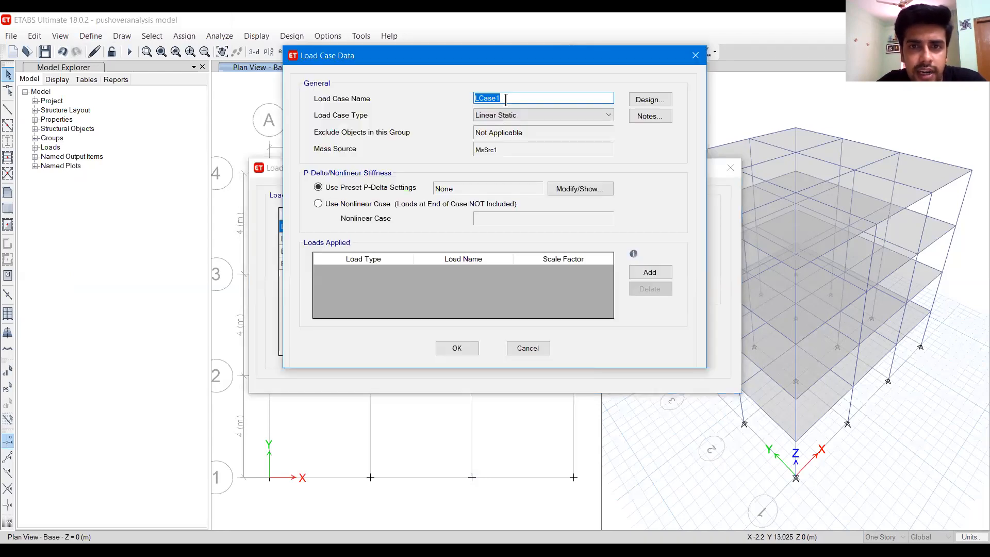
{"action": "type", "text": "ResponseSpectrum"}
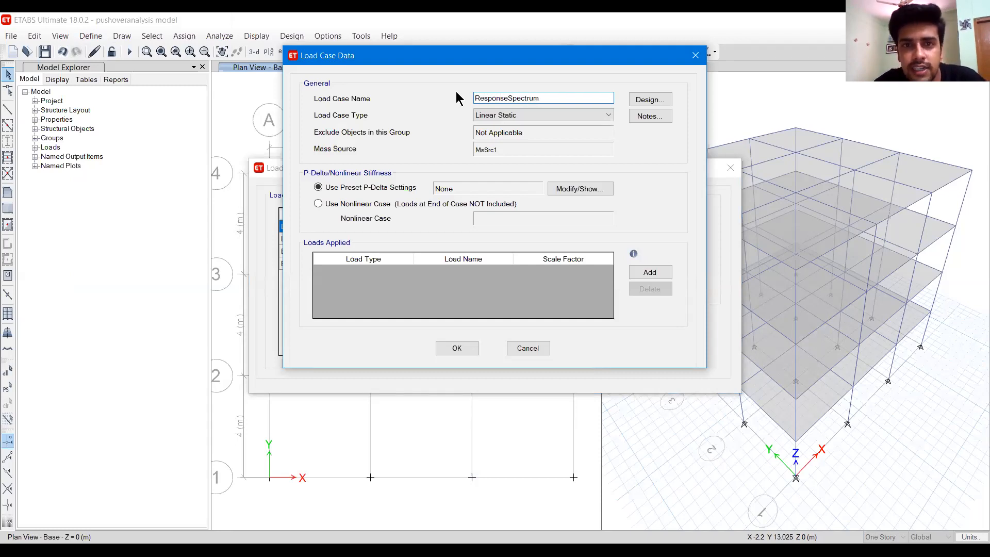
{"action": "left_click", "coordinate": [493, 115]}
{"action": "left_click", "coordinate": [503, 155]}
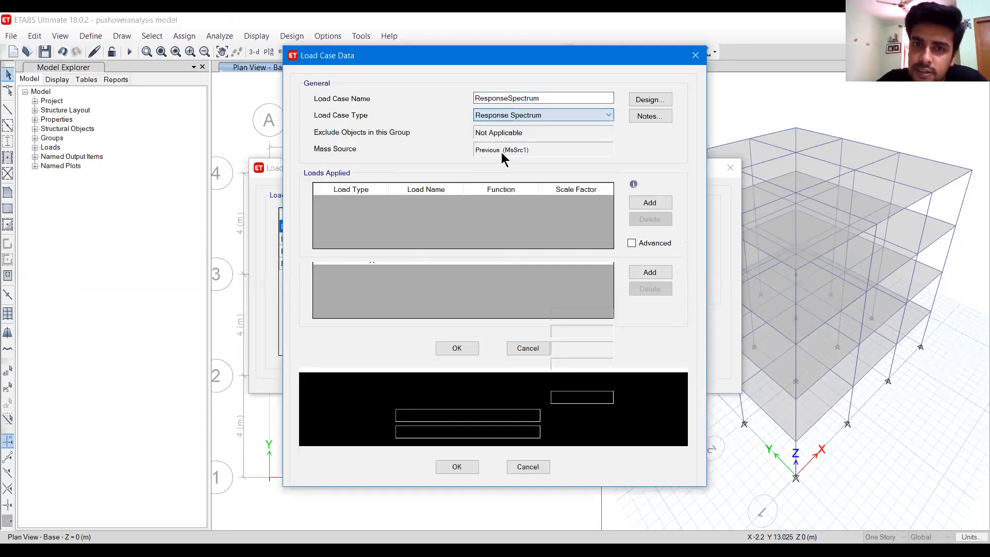
Apply a U1 acceleration load to the case using the RS function with a scale factor of 1600
{"action": "left_click", "coordinate": [650, 204]}
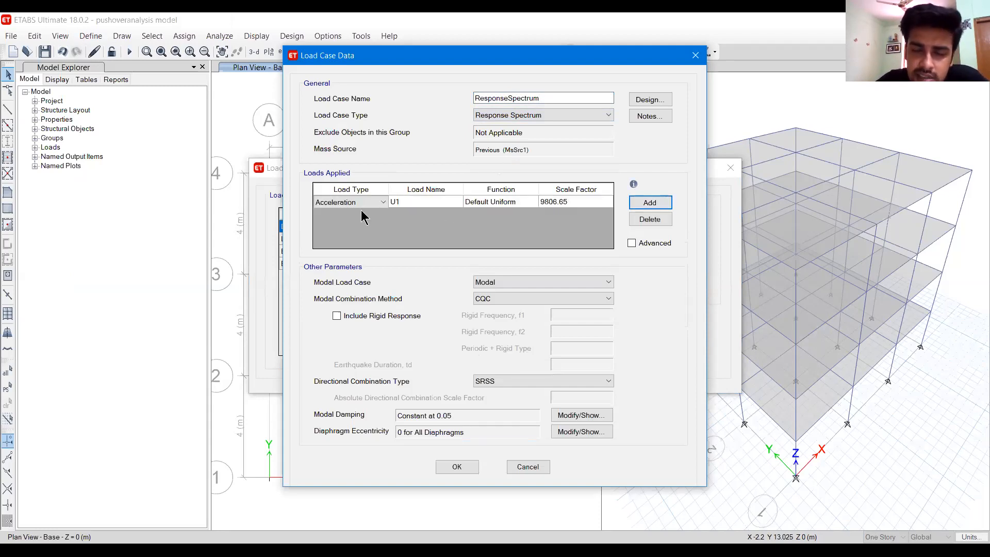
{"action": "left_click", "coordinate": [490, 204]}
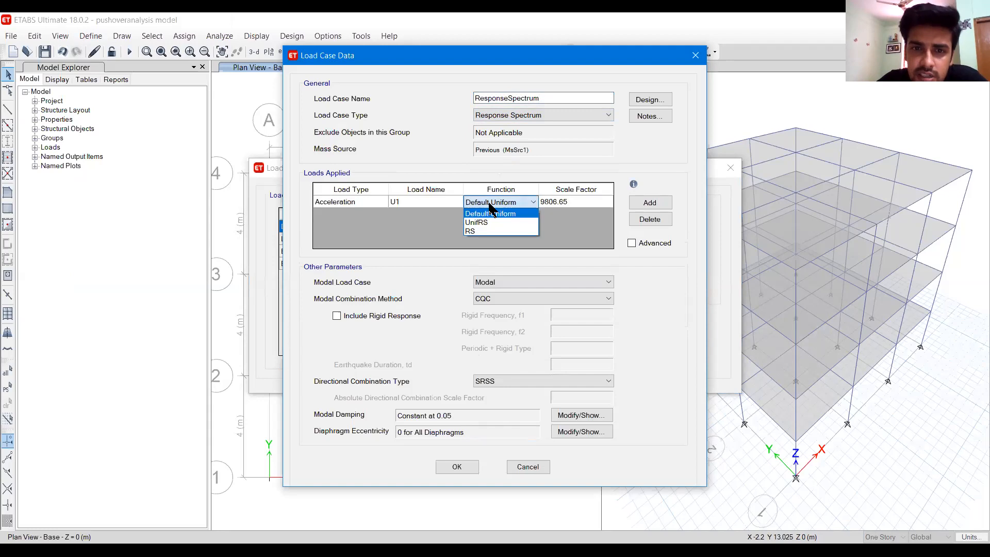
{"action": "left_click", "coordinate": [479, 231]}
{"action": "left_click", "coordinate": [571, 202]}
{"action": "left_click", "coordinate": [571, 202]}
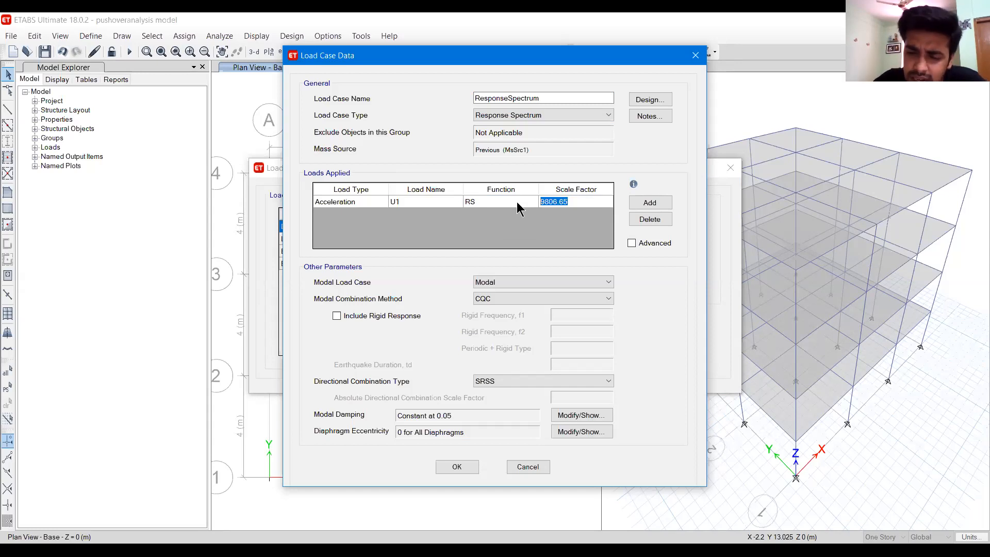
{"action": "type", "text": "2"}
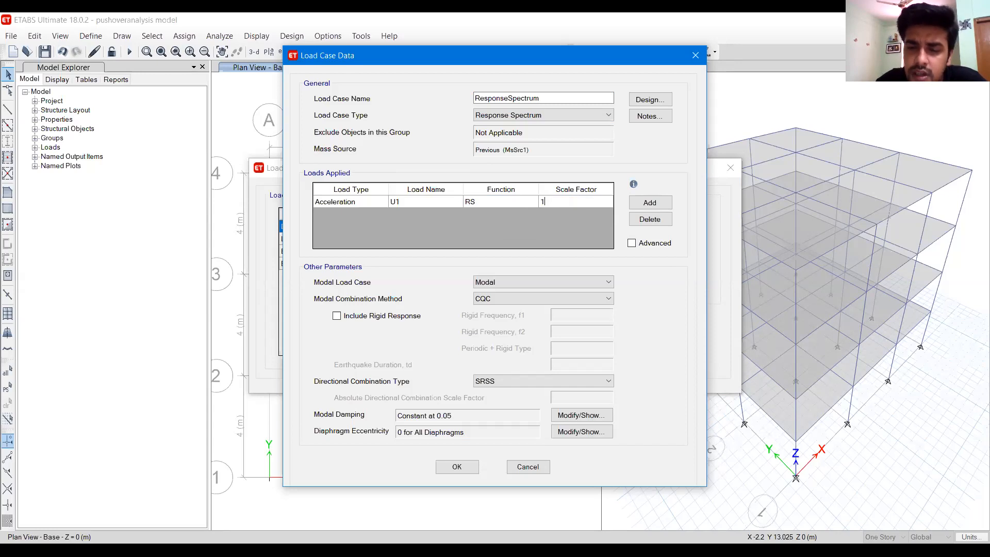
Add a second acceleration load in direction U2 using the RS function with a scale factor of 1600
{"action": "left_click", "coordinate": [630, 203]}
{"action": "left_click", "coordinate": [420, 215]}
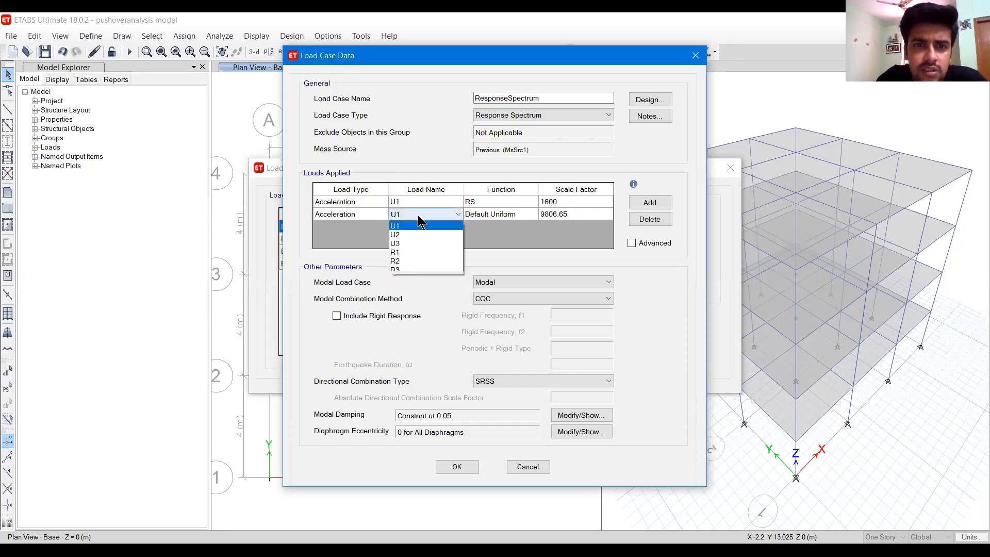
{"action": "left_click", "coordinate": [407, 229]}
{"action": "left_click", "coordinate": [490, 214]}
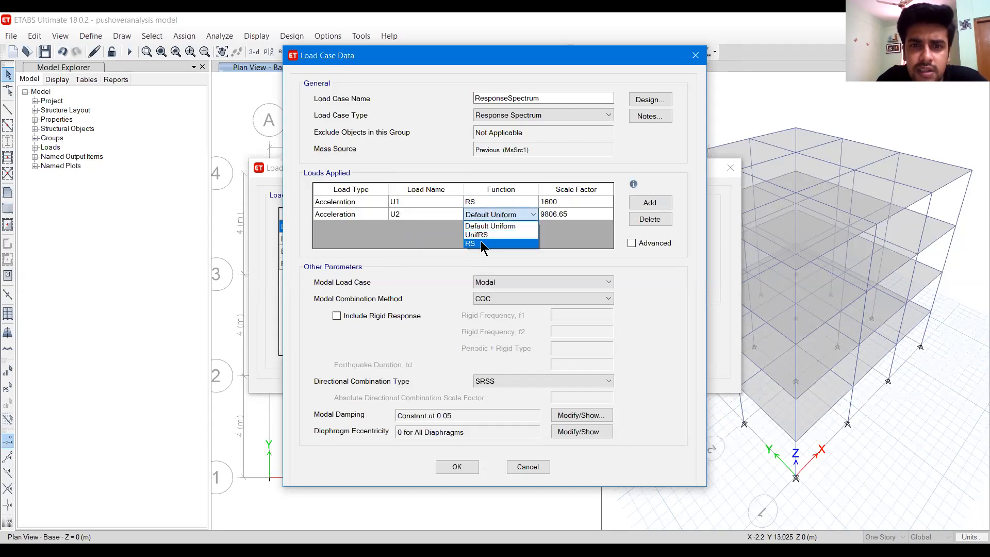
{"action": "left_click", "coordinate": [485, 234]}
{"action": "left_click", "coordinate": [591, 214]}
{"action": "type", "text": "1600"}
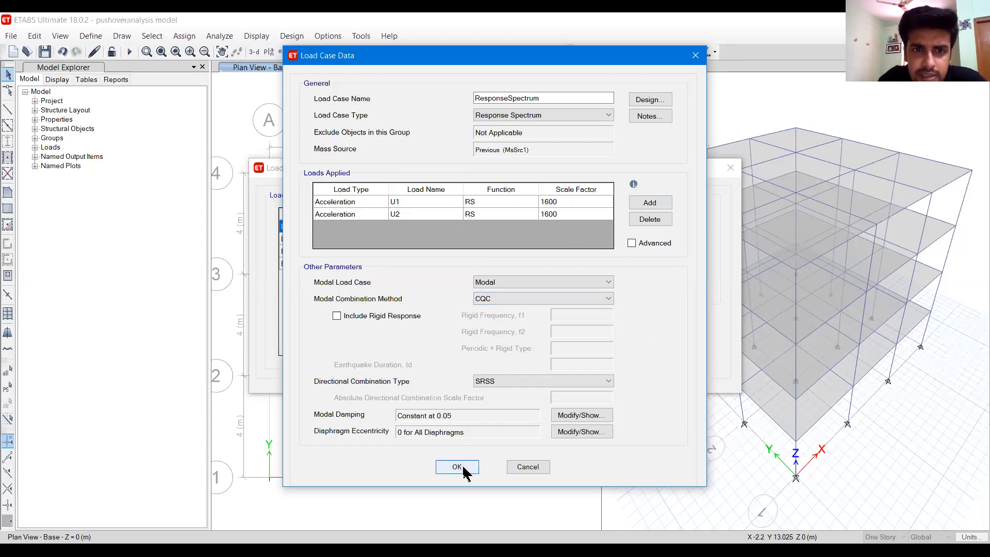
Accept the ResponseSpectrum load case definition and save the load case list
{"action": "key", "text": "Return"}
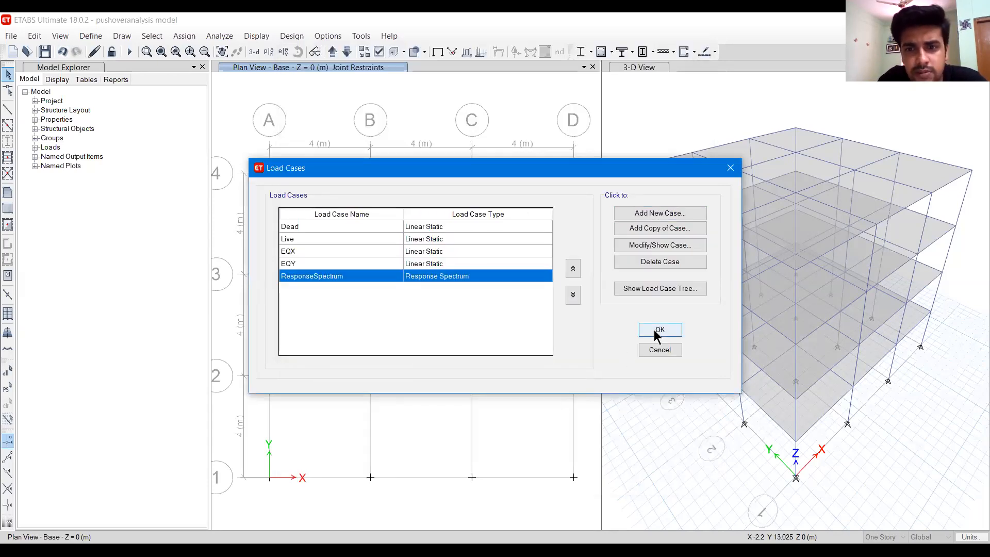
{"action": "left_click", "coordinate": [657, 332]}
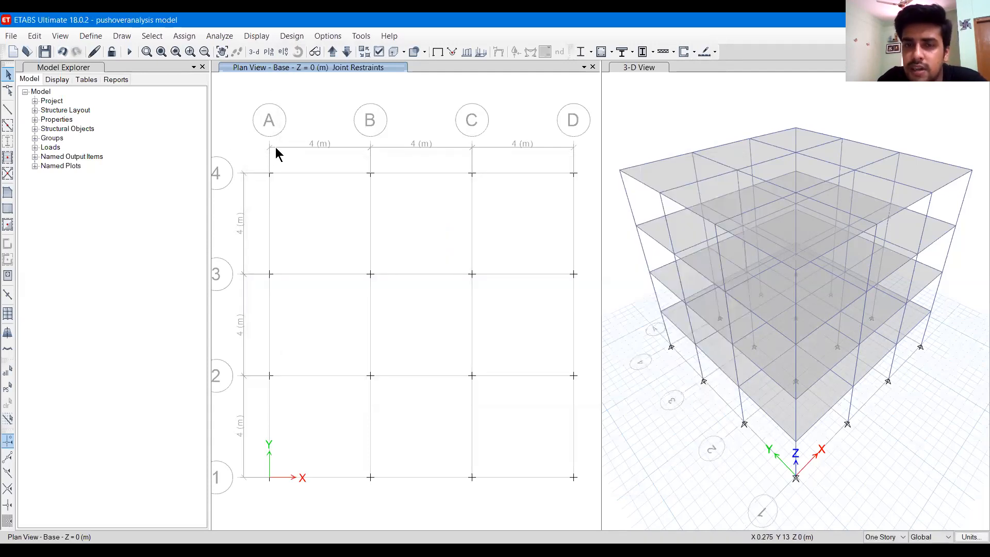
Apply a uniform gravity load of 2 kN/m² under the Dead pattern to all shells with the Slab150 property
{"action": "left_click", "coordinate": [152, 36]}
{"action": "mouse_move", "coordinate": [196, 51]}
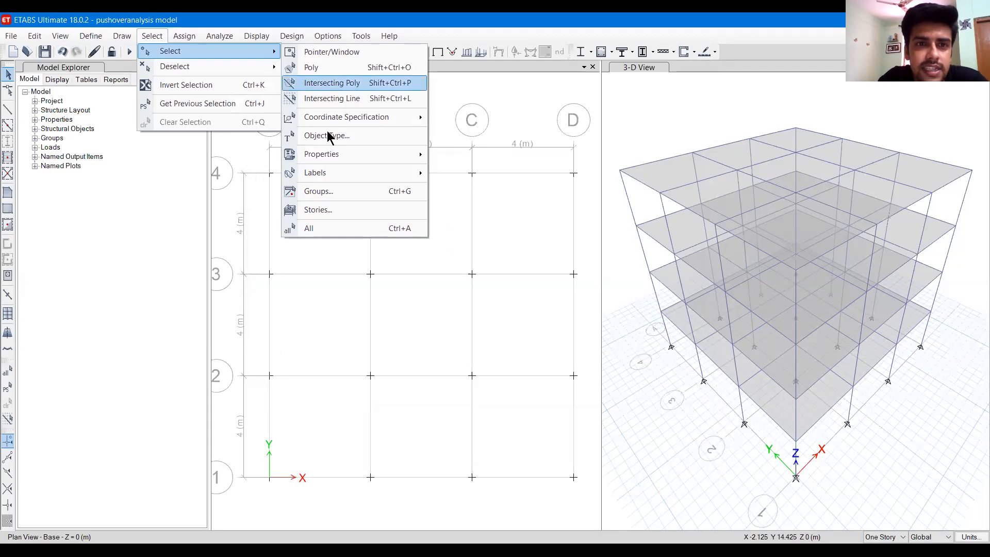
{"action": "mouse_move", "coordinate": [331, 154]}
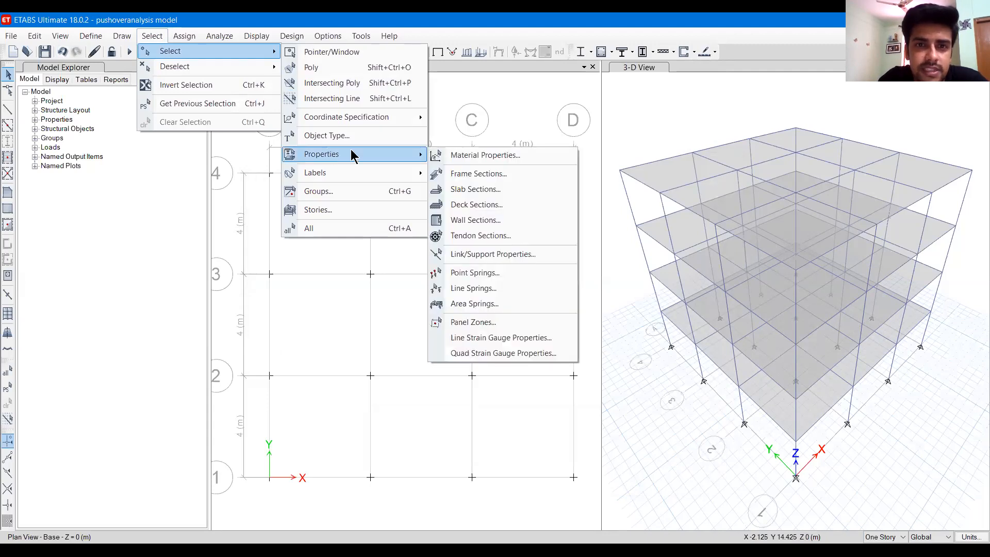
{"action": "left_click", "coordinate": [468, 190]}
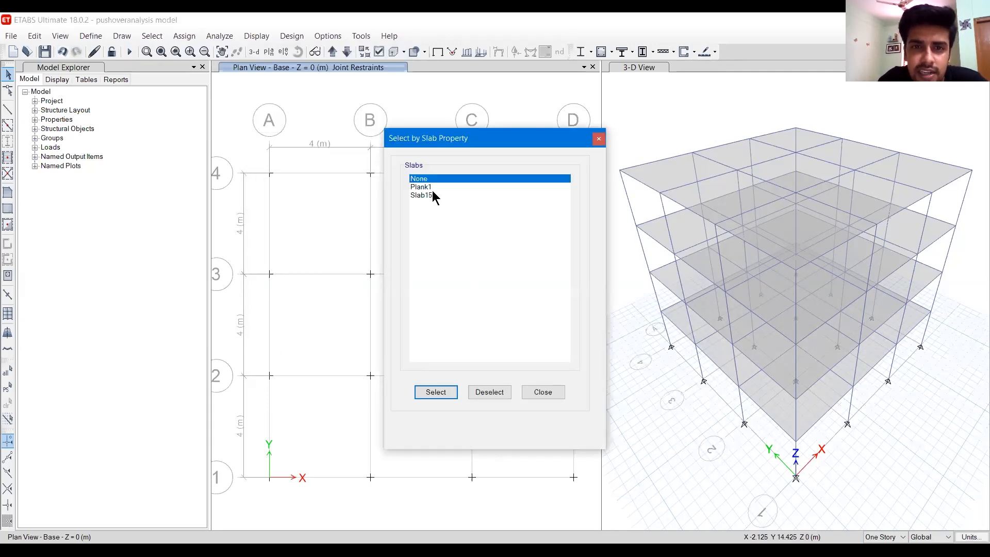
{"action": "left_click", "coordinate": [433, 194]}
{"action": "left_click", "coordinate": [447, 391]}
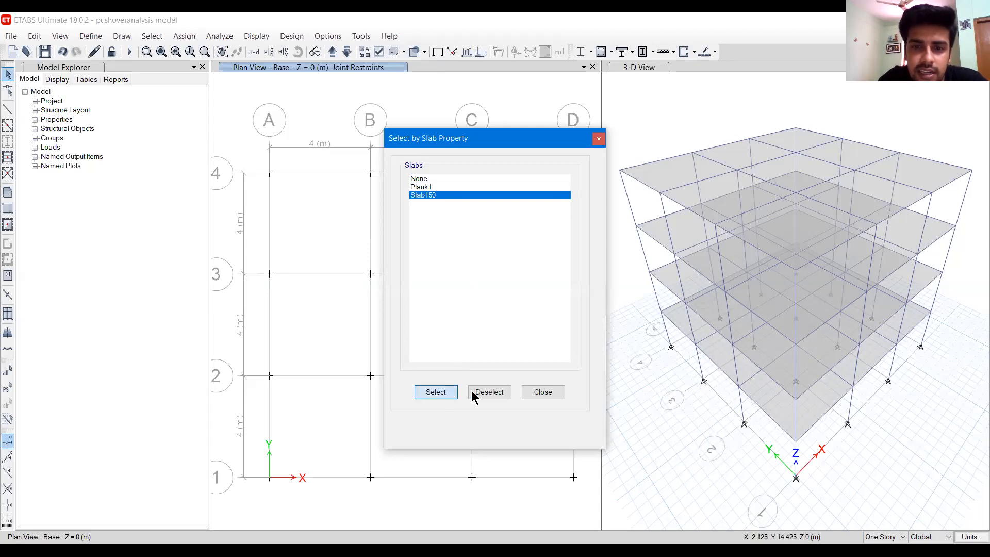
{"action": "left_click", "coordinate": [184, 36]}
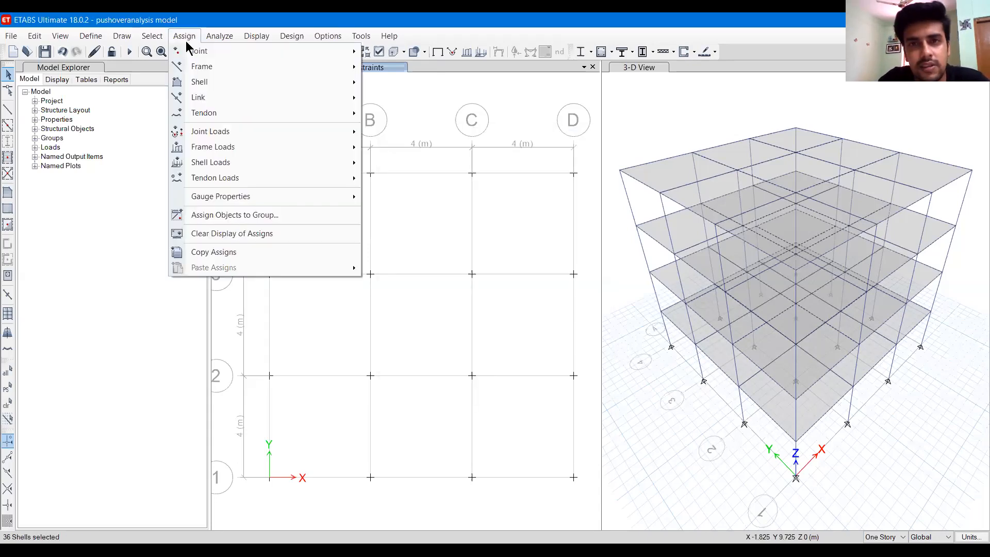
{"action": "mouse_move", "coordinate": [215, 164]}
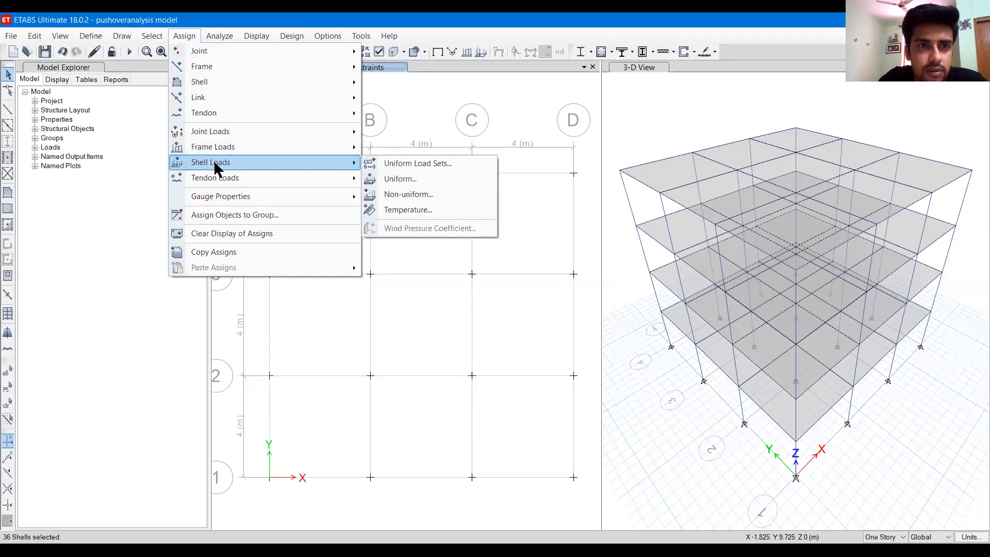
{"action": "left_click", "coordinate": [401, 179]}
{"action": "left_click", "coordinate": [110, 158]}
{"action": "type", "text": "2"}
{"action": "left_click", "coordinate": [620, 115]}
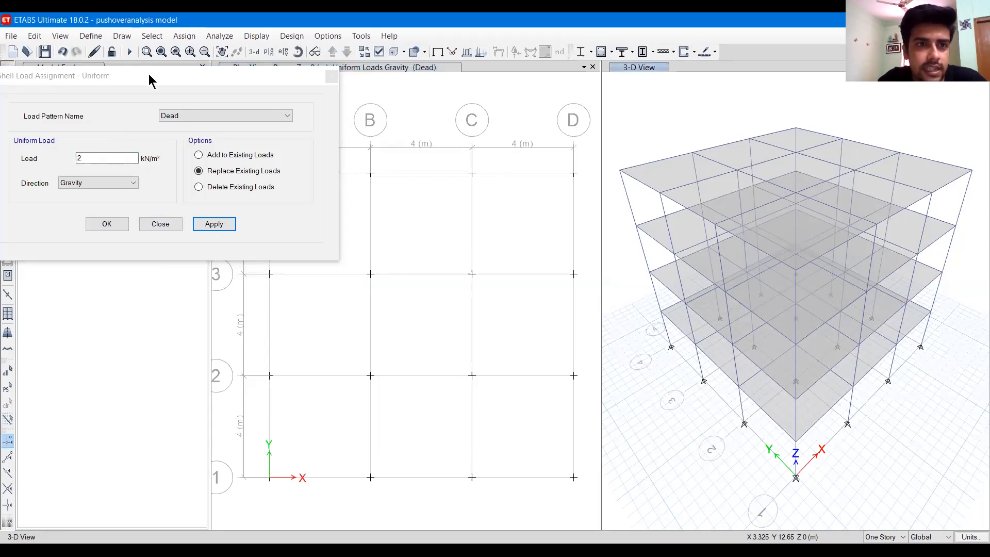
Restore the previous slab selection and apply a uniform gravity load of 3 kN/m² under the Live pattern
{"action": "left_click_drag", "start_coordinate": [150, 80], "coordinate": [180, 218]}
{"action": "left_click", "coordinate": [178, 75]}
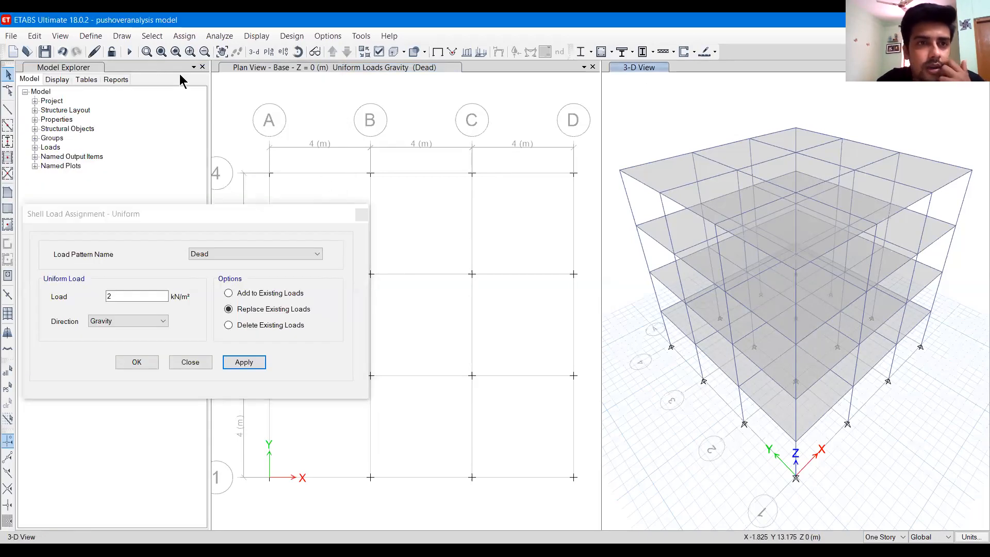
{"action": "left_click", "coordinate": [166, 36]}
{"action": "left_click", "coordinate": [177, 104]}
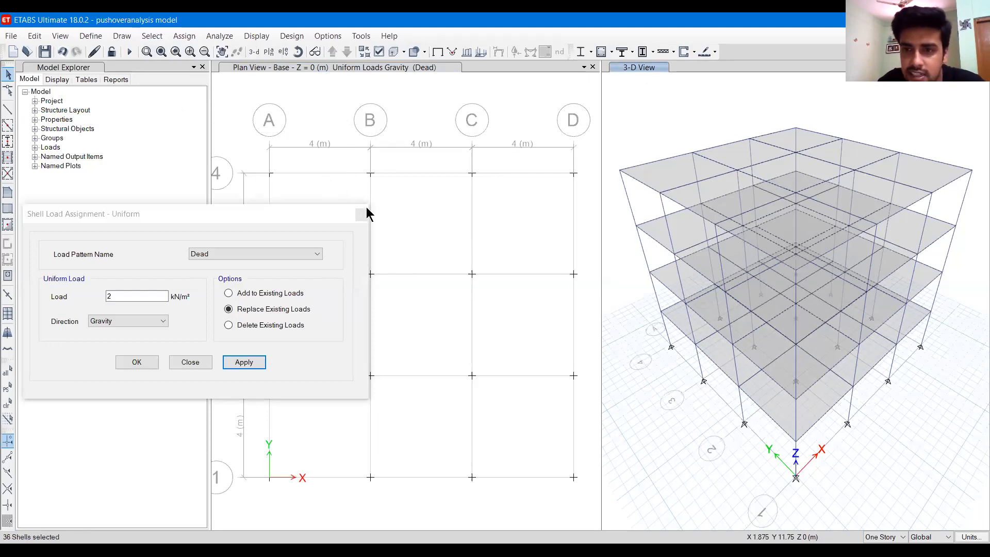
{"action": "left_click", "coordinate": [208, 262]}
{"action": "left_click", "coordinate": [206, 280]}
{"action": "key", "text": "Tab"}
{"action": "type", "text": "3"}
{"action": "left_click", "coordinate": [238, 365]}
{"action": "left_click", "coordinate": [753, 227]}
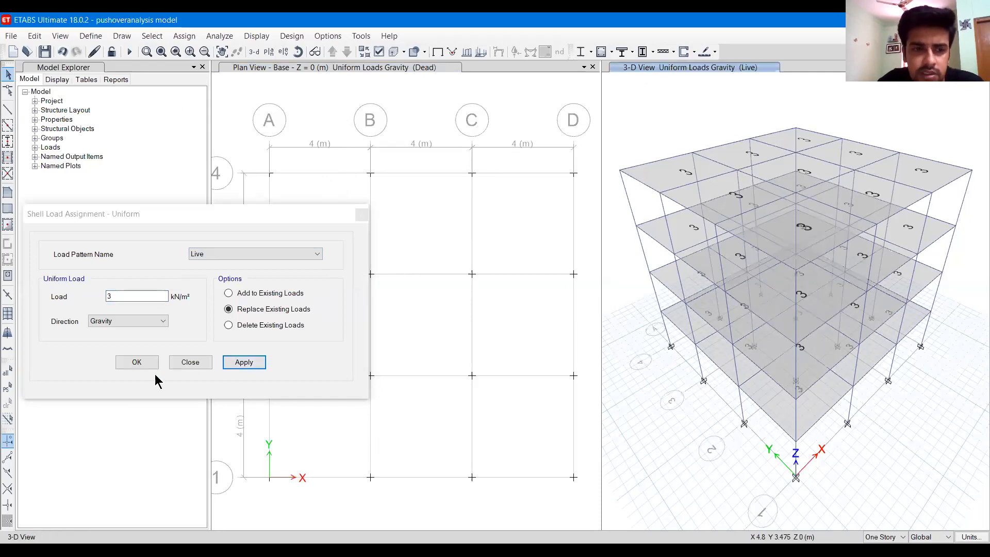
{"action": "left_click", "coordinate": [136, 362]}
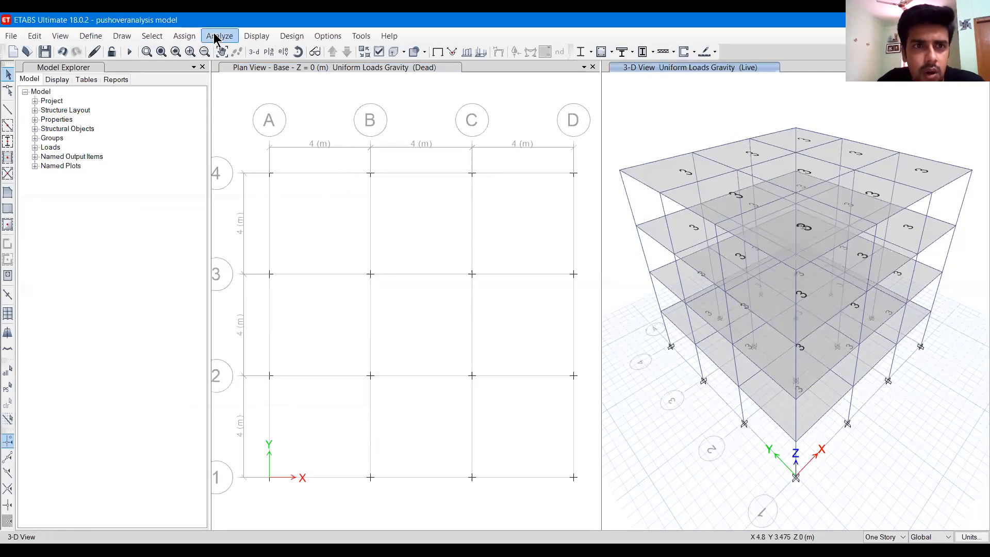
Check the model with all joint, frame, shell, meshing, loading and self-mass checks plus the trim or extend fix enabled
{"action": "left_click", "coordinate": [216, 36]}
{"action": "left_click", "coordinate": [225, 52]}
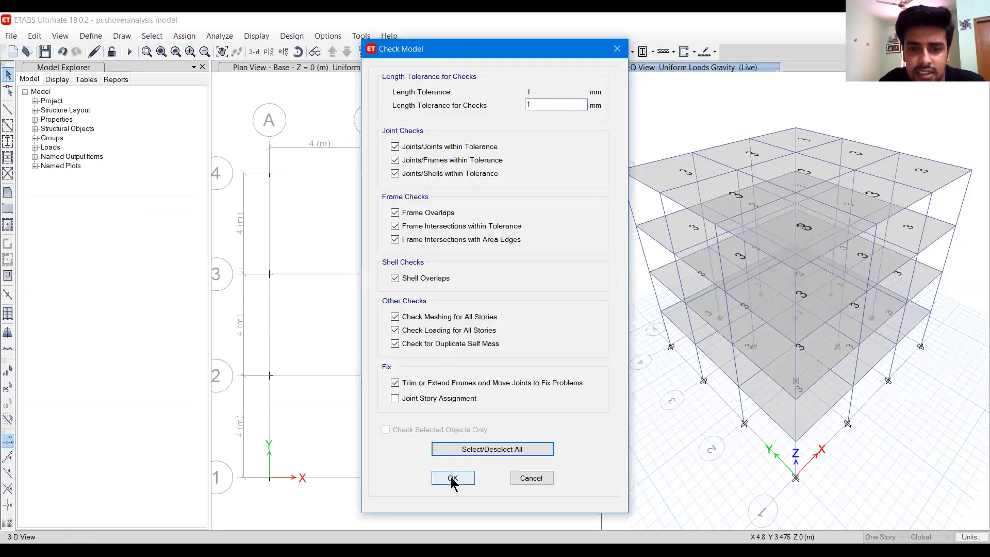
{"action": "left_click", "coordinate": [452, 479]}
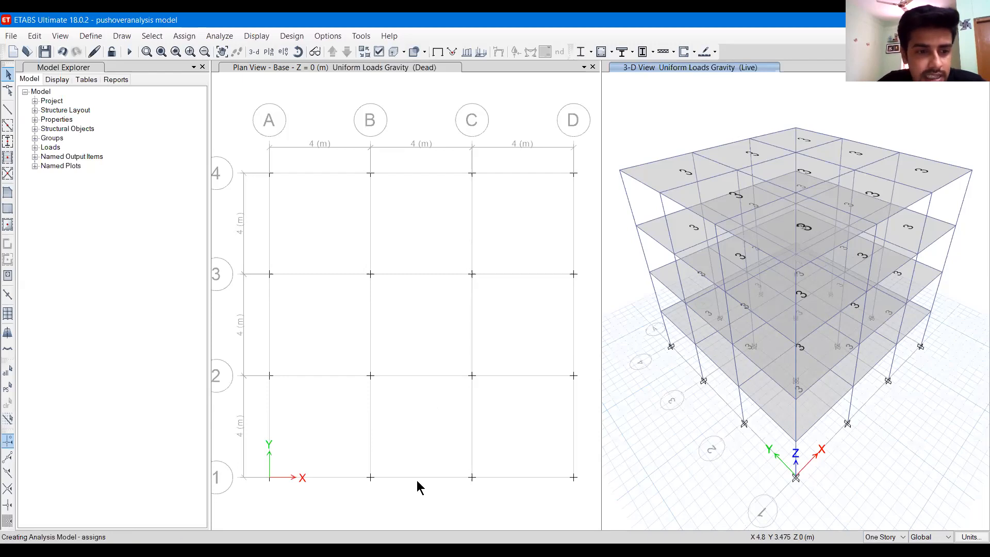
{"action": "left_click", "coordinate": [598, 133]}
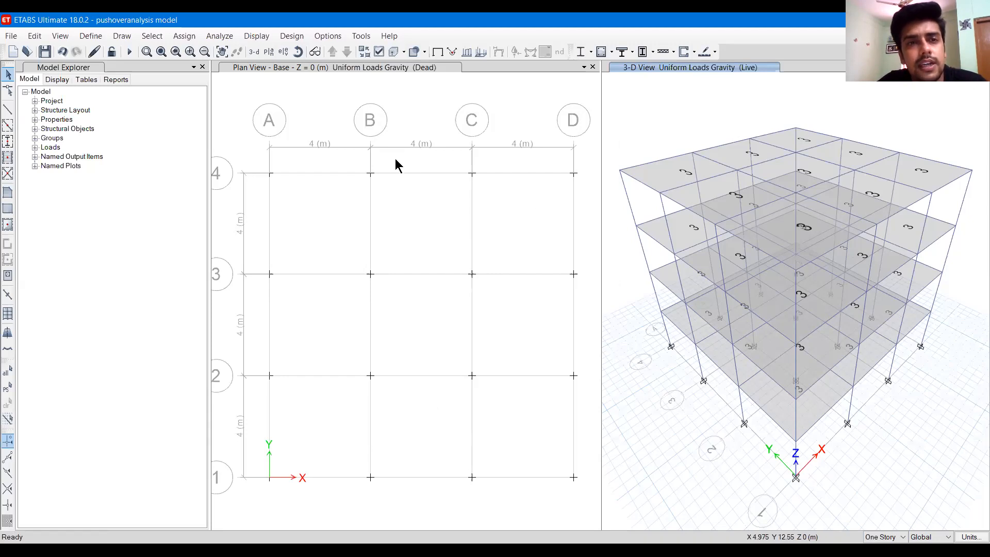
Run the analysis with all load cases, including Modal, Dead, Live, EQX, EQY and ResponseSpectrum, set to run
{"action": "left_click", "coordinate": [224, 38]}
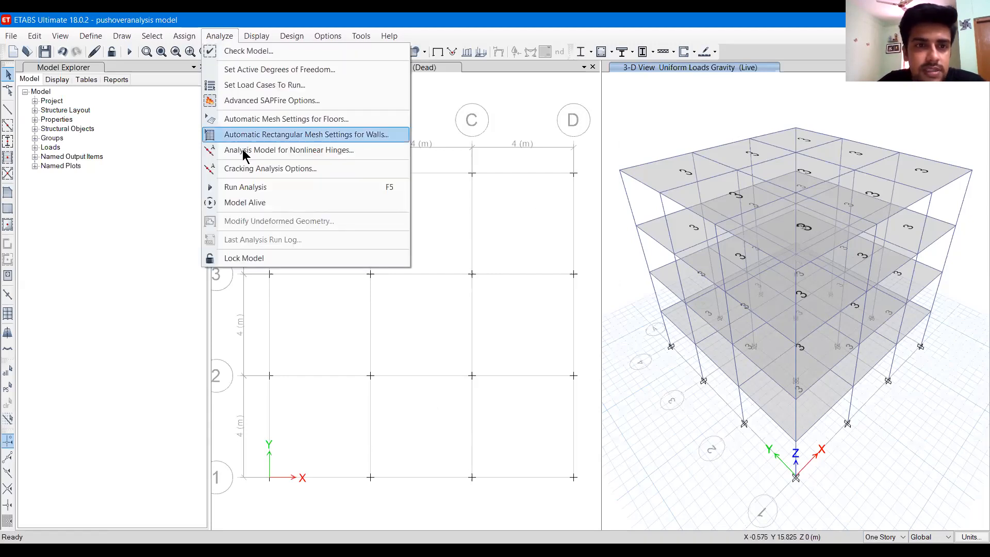
{"action": "left_click", "coordinate": [262, 92]}
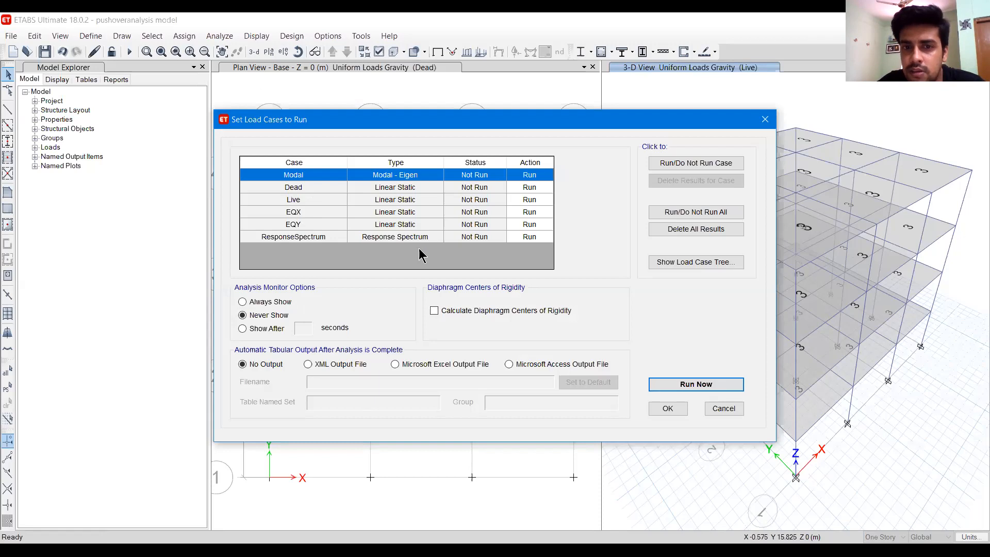
{"action": "left_click", "coordinate": [695, 383]}
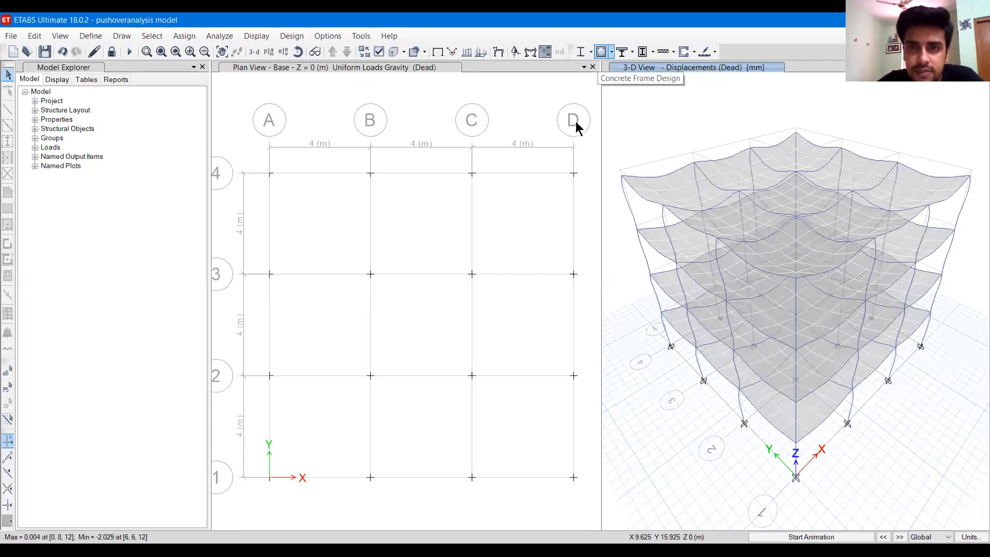
Run the concrete frame design and verify whether all members pass the design check
{"action": "left_click", "coordinate": [600, 51]}
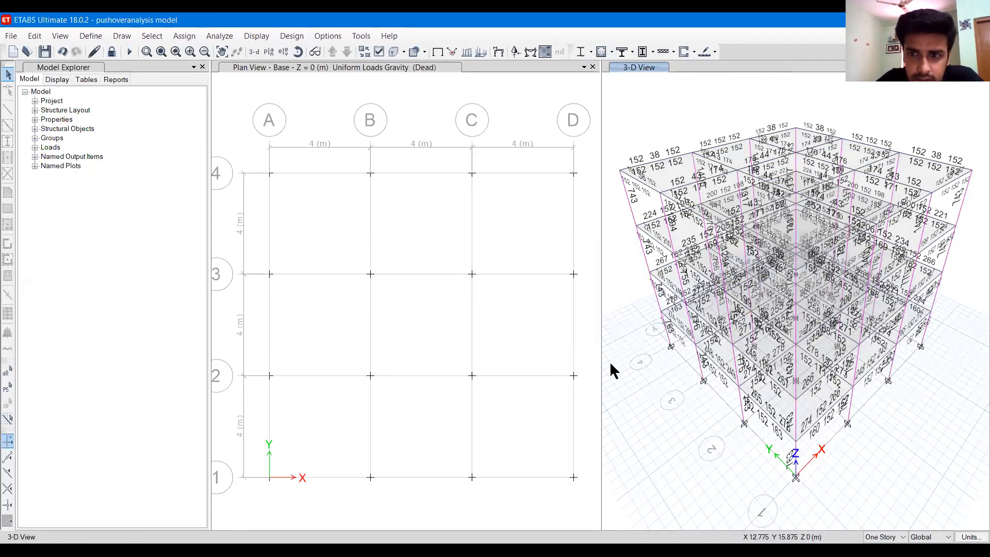
{"action": "left_click", "coordinate": [611, 52]}
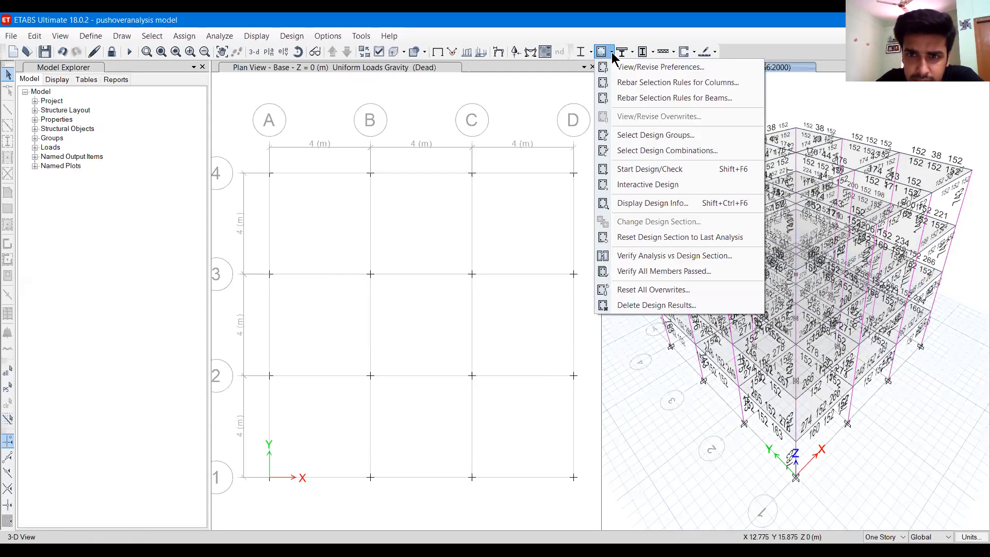
{"action": "left_click", "coordinate": [618, 271]}
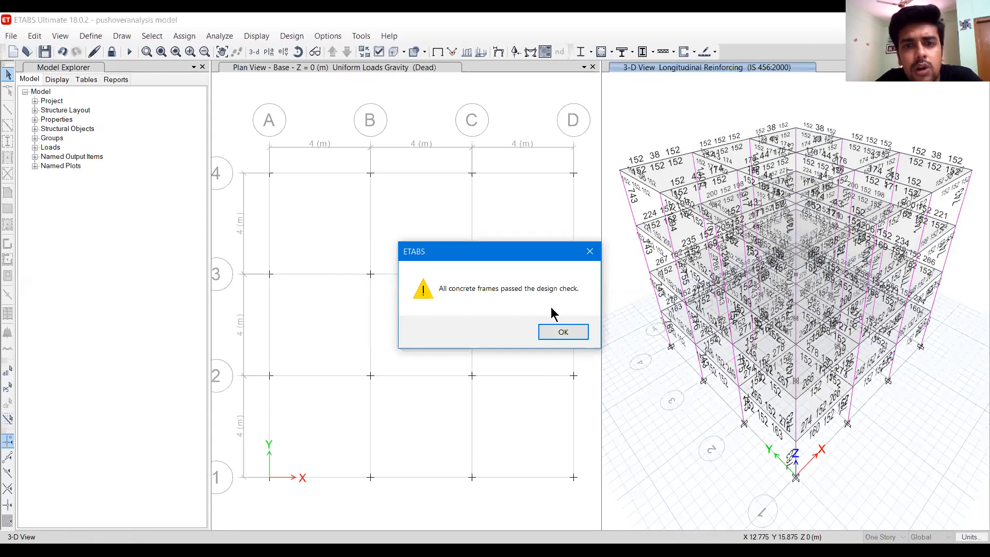
{"action": "left_click", "coordinate": [569, 332]}
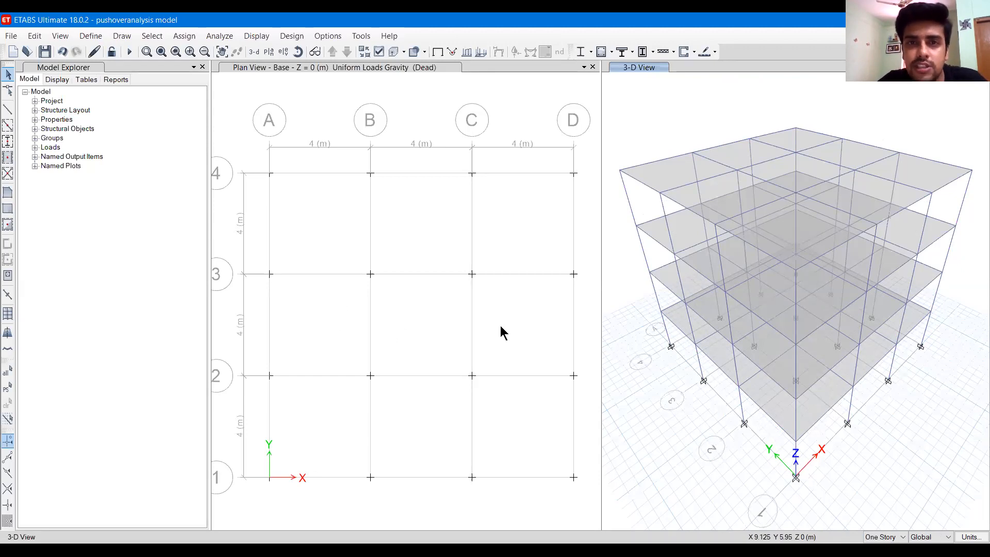
Set mass source MsSrc1 to use specified load patterns, excluding element self mass and additional mass
{"action": "left_click", "coordinate": [91, 37]}
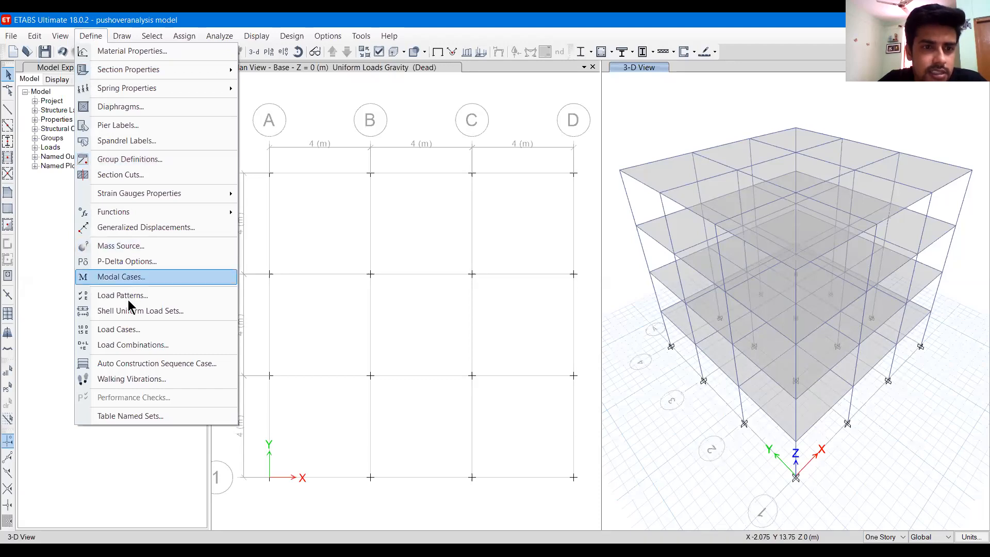
{"action": "left_click", "coordinate": [139, 250]}
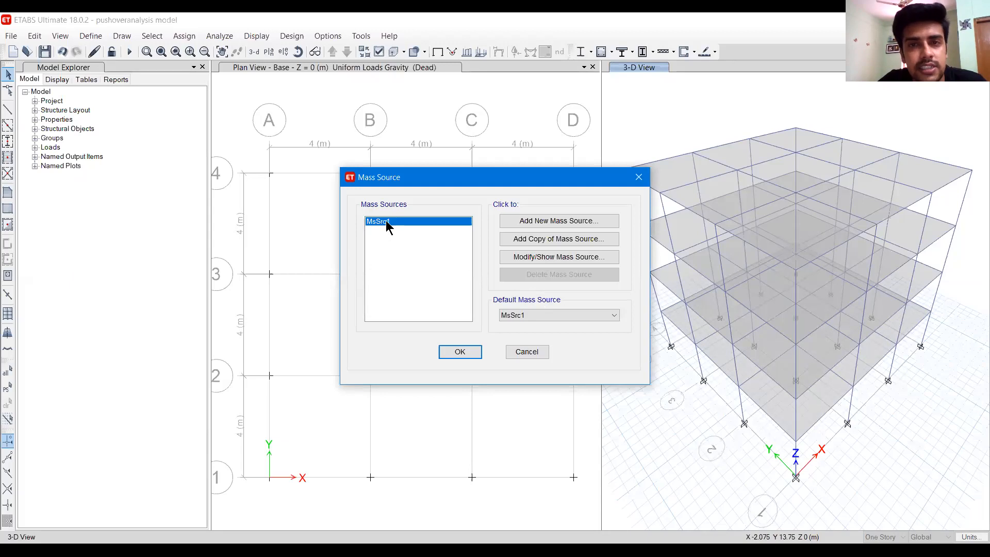
{"action": "left_click", "coordinate": [531, 258]}
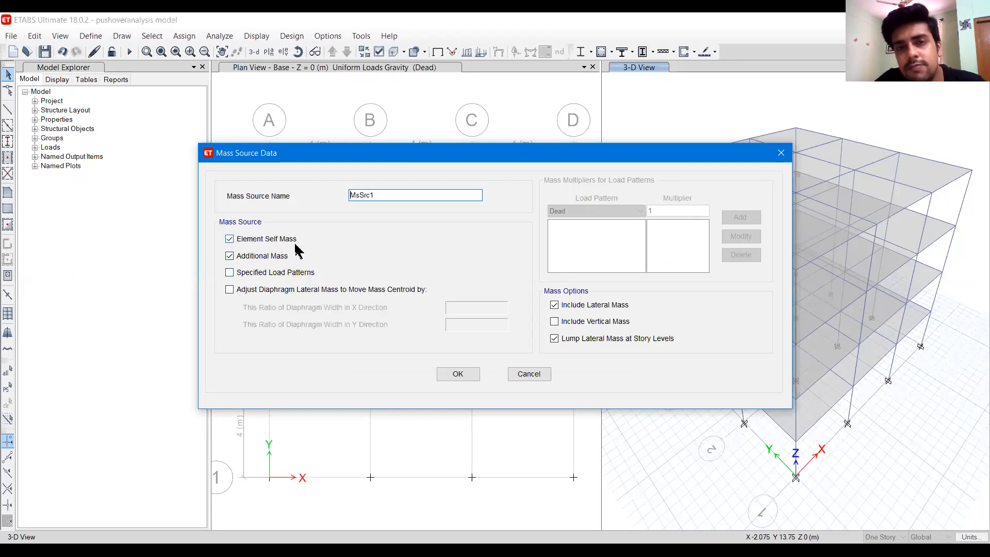
{"action": "left_click", "coordinate": [256, 276]}
{"action": "left_click", "coordinate": [258, 256]}
{"action": "left_click", "coordinate": [258, 243]}
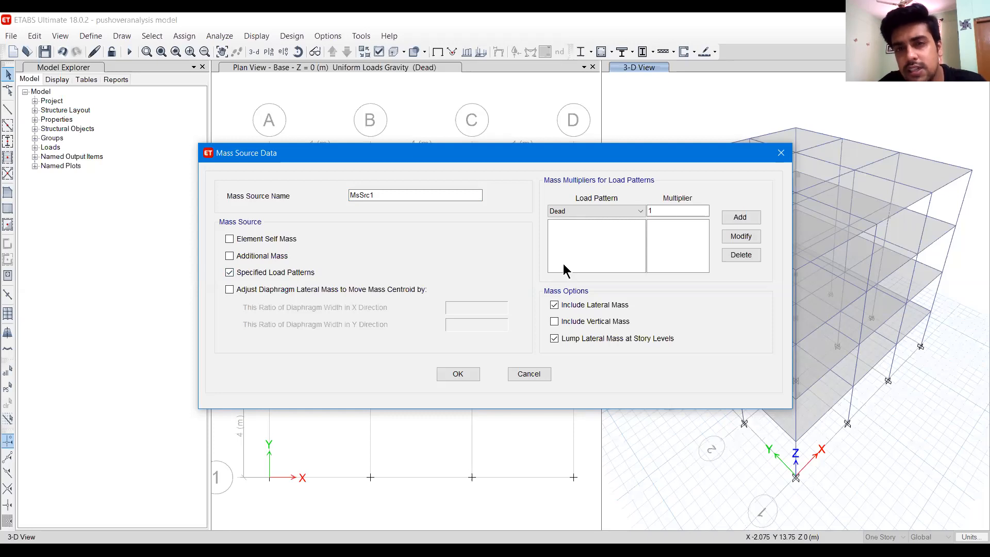
Add mass multipliers of 1 for Dead and 0.25 for Live to the mass source and save it
{"action": "left_click_drag", "start_coordinate": [664, 210], "coordinate": [647, 211]}
{"action": "left_click", "coordinate": [739, 221]}
{"action": "left_click", "coordinate": [628, 211]}
{"action": "left_click", "coordinate": [576, 230]}
{"action": "double_click", "coordinate": [651, 210]}
{"action": "type", "text": "0.25"}
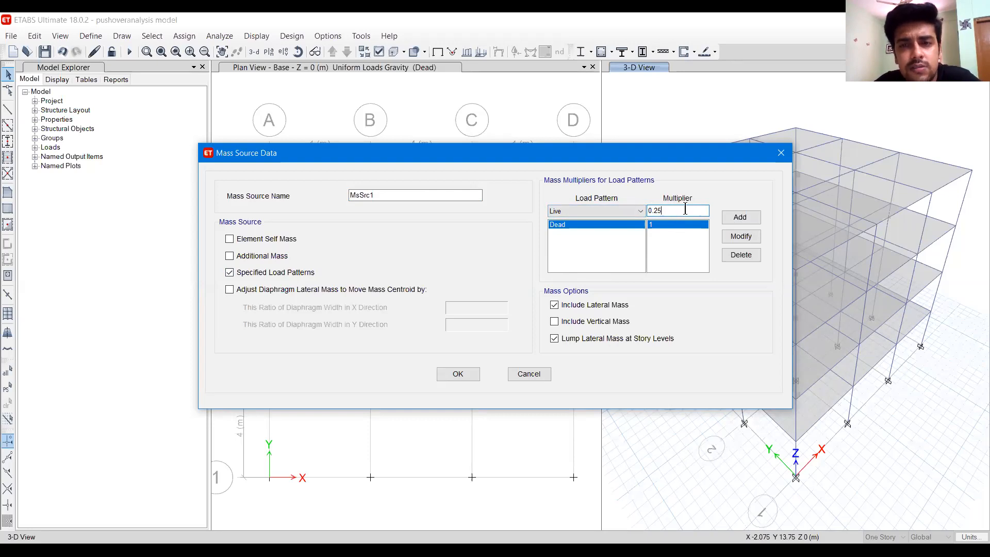
{"action": "left_click", "coordinate": [730, 217]}
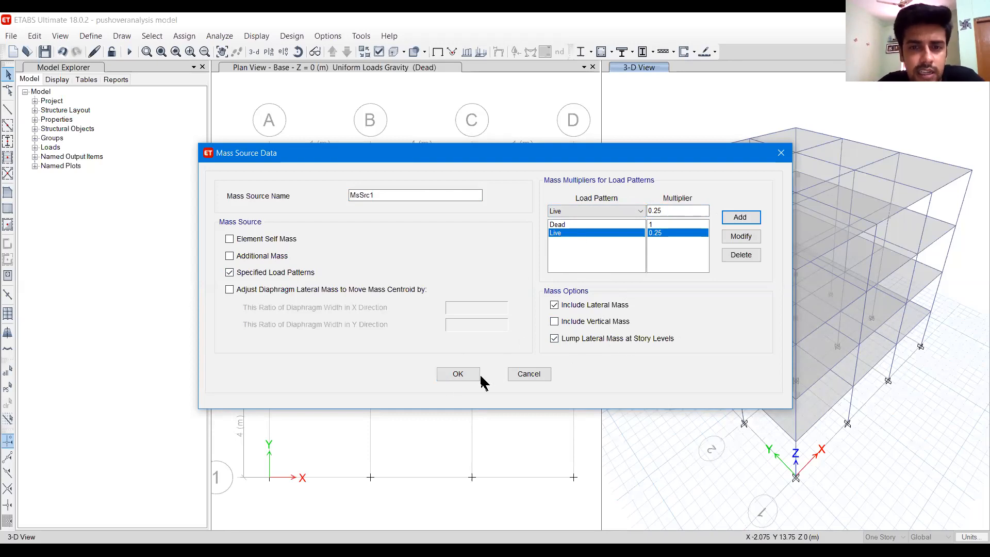
{"action": "left_click", "coordinate": [459, 370]}
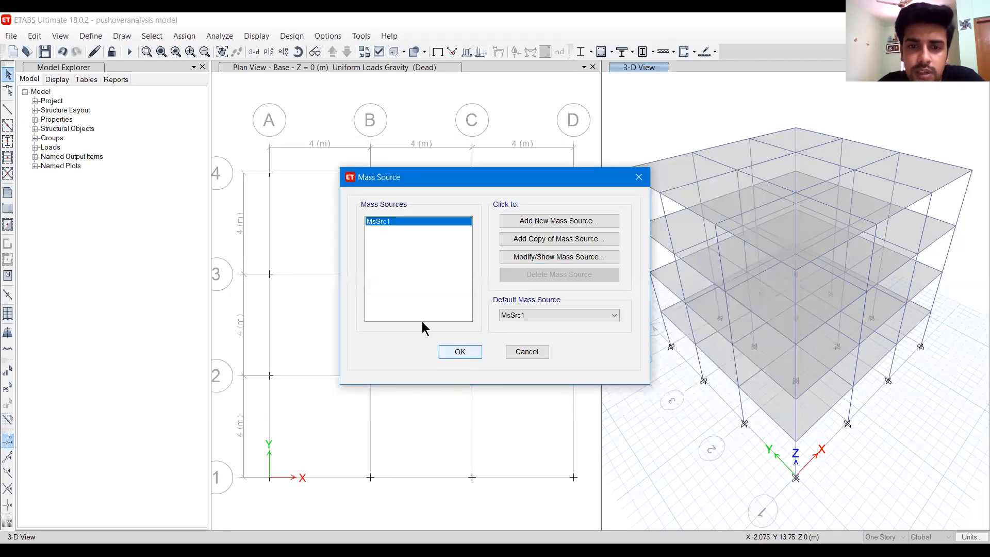
{"action": "key", "text": "Return"}
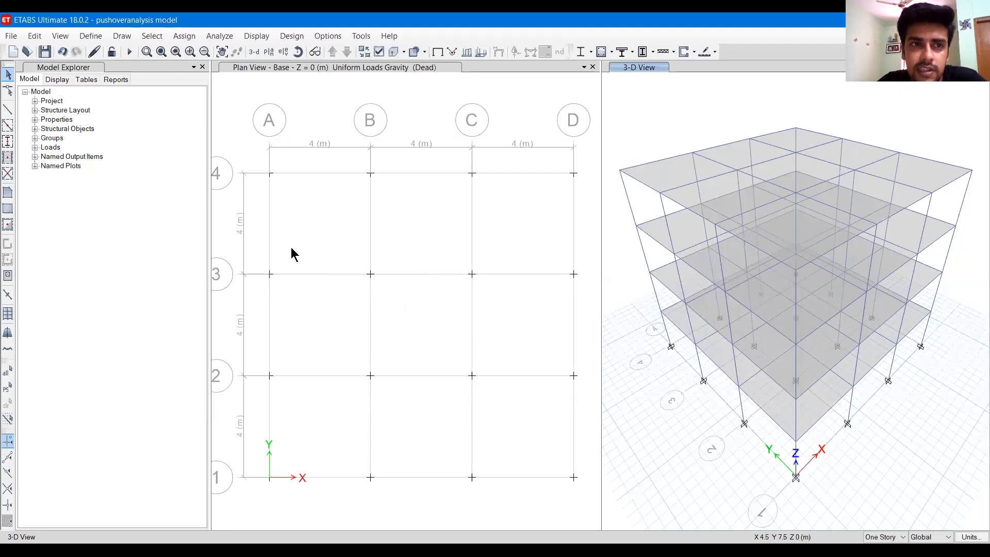
Switch to the Pushover Analysis PDF in Acrobat Reader, review the listed ETABS steps, and return to ETABS
{"action": "left_click", "coordinate": [100, 37]}
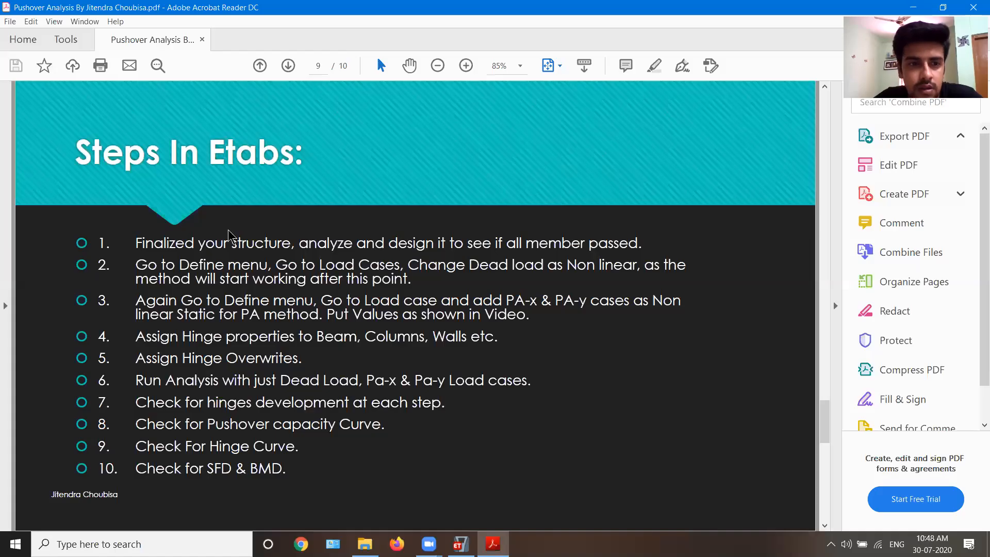
{"action": "left_click_drag", "start_coordinate": [136, 243], "coordinate": [434, 244]}
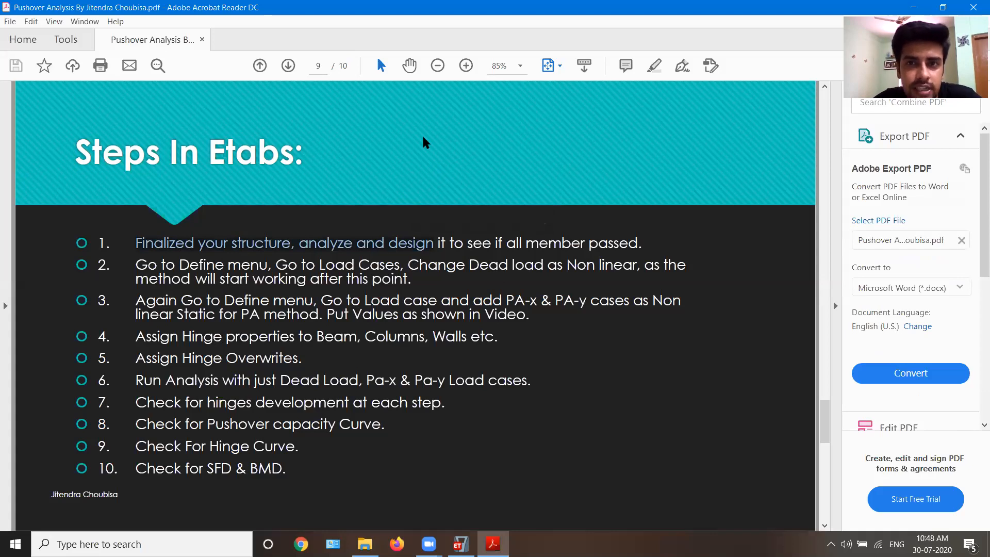
{"action": "key", "text": "alt+Tab"}
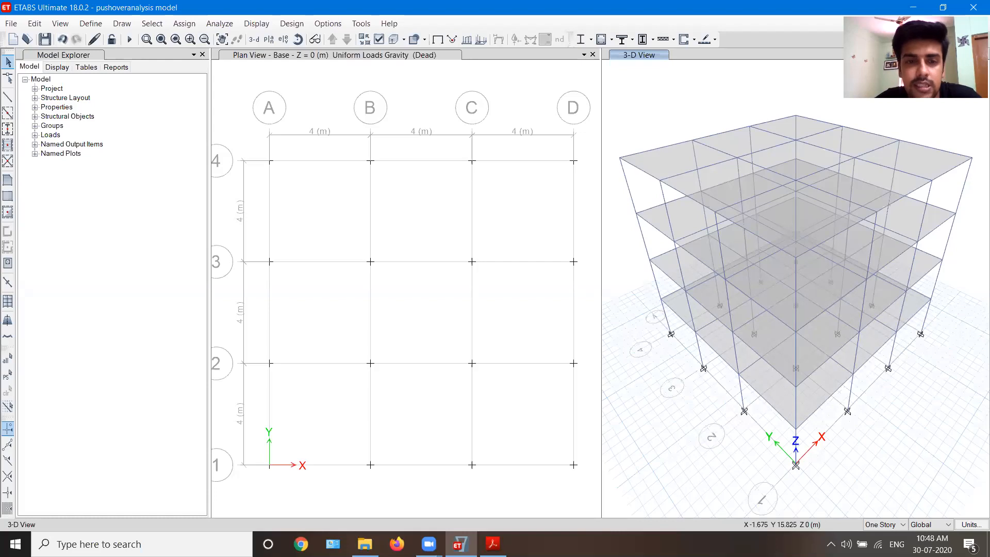
Change the Dead load case type to Nonlinear Static and save the load cases
{"action": "left_click", "coordinate": [90, 24]}
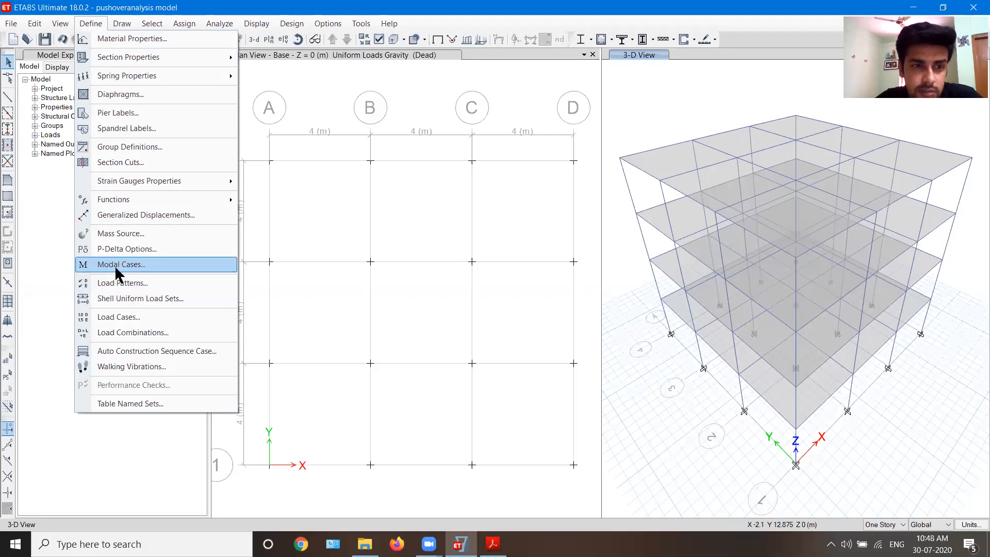
{"action": "left_click", "coordinate": [123, 317]}
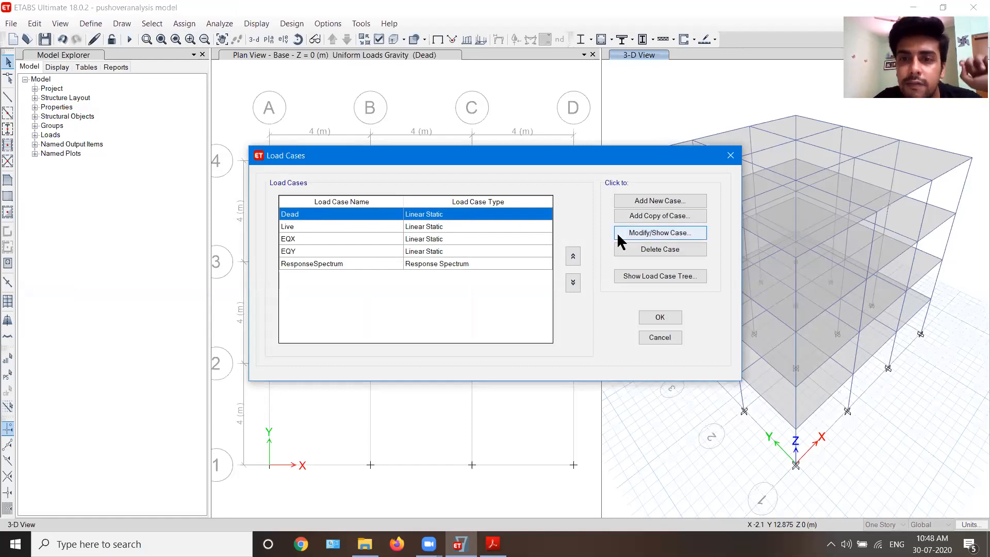
{"action": "left_click", "coordinate": [633, 232]}
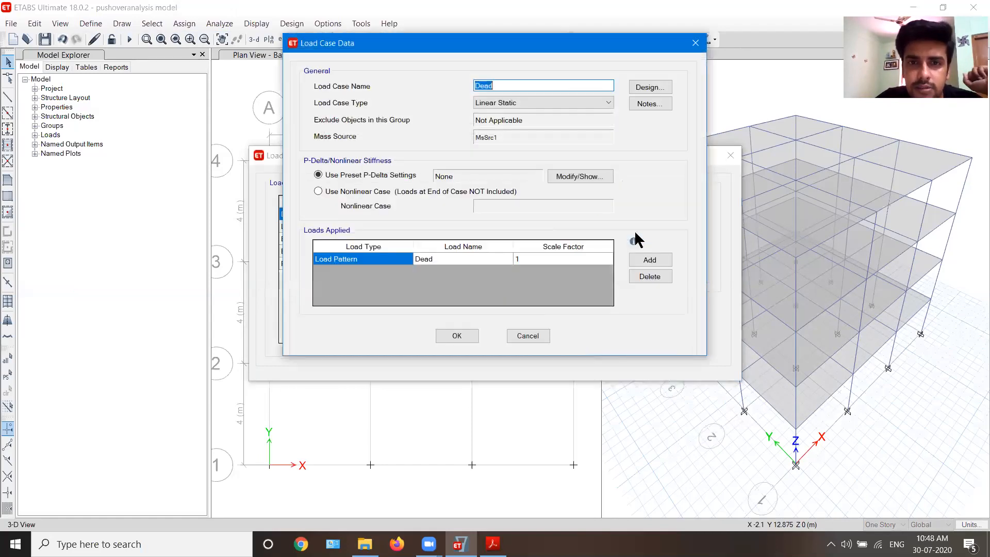
{"action": "left_click", "coordinate": [498, 103]}
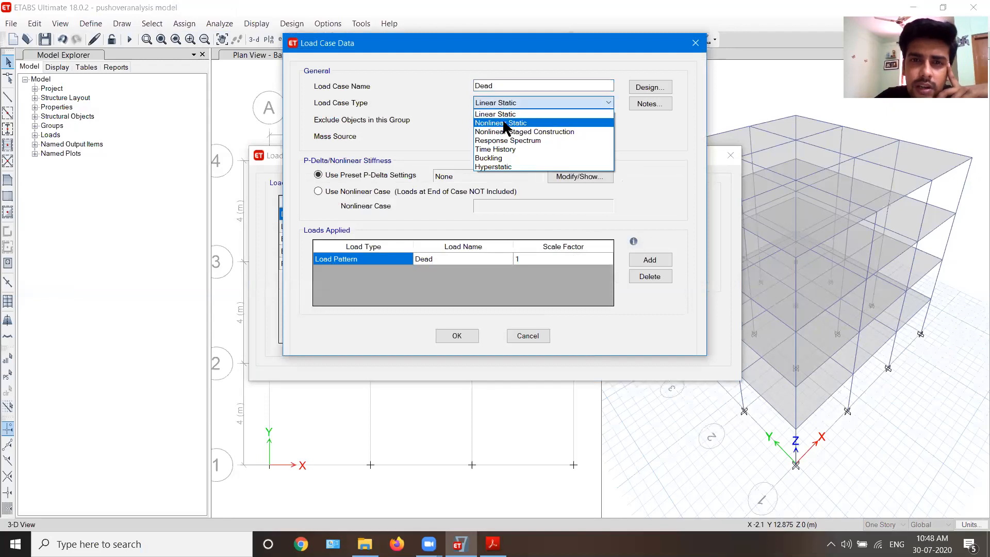
{"action": "left_click", "coordinate": [505, 124]}
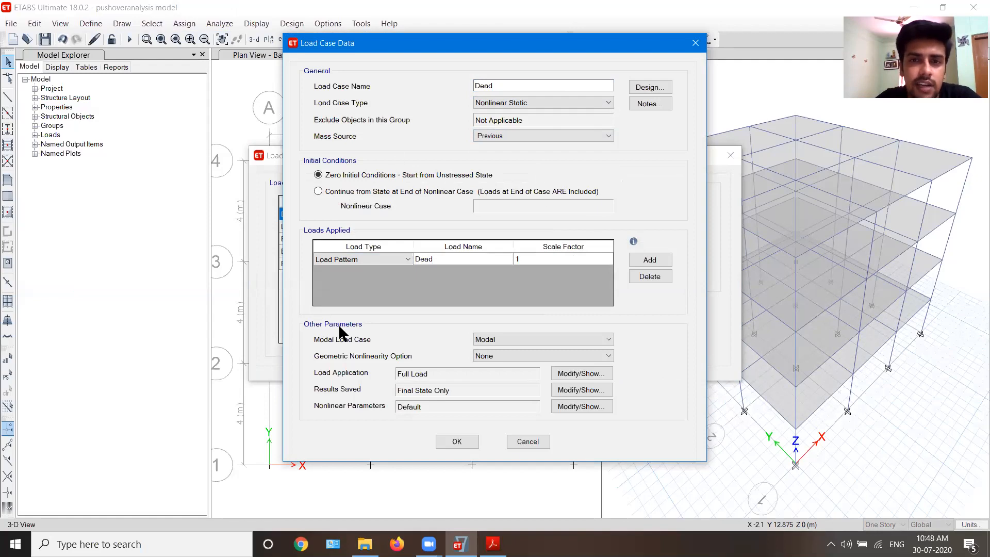
{"action": "left_click", "coordinate": [448, 439]}
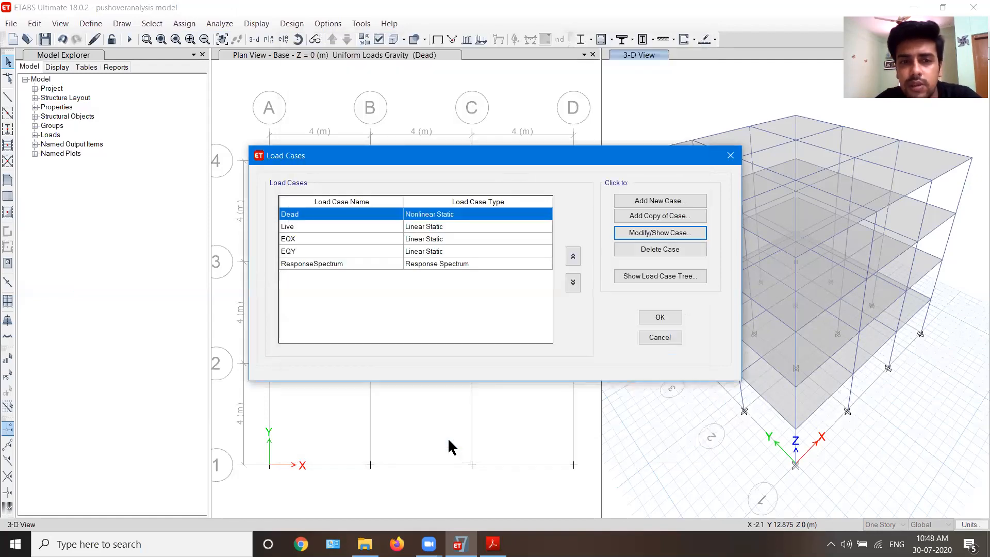
{"action": "left_click", "coordinate": [651, 315]}
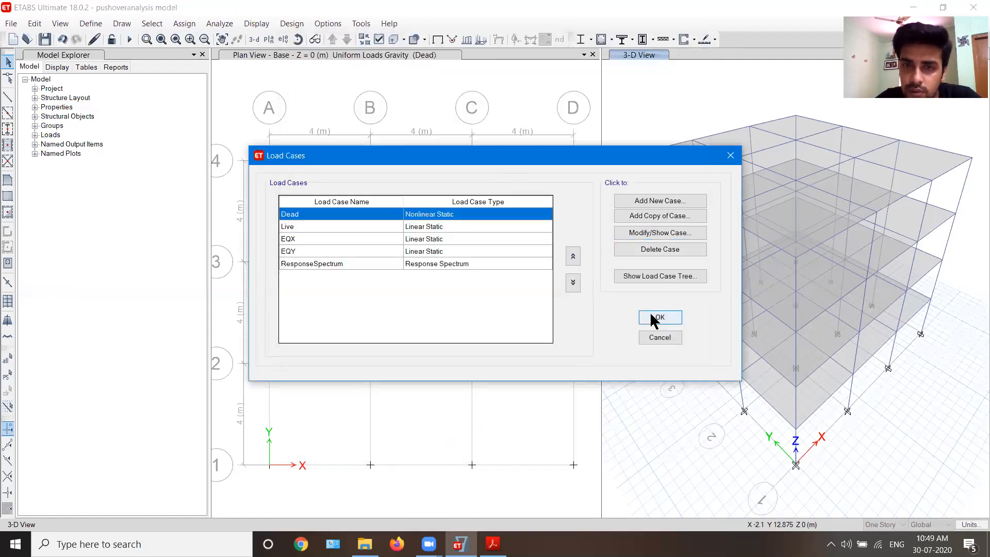
Add a new load case named Pa-X
{"action": "key", "text": "alt+Tab"}
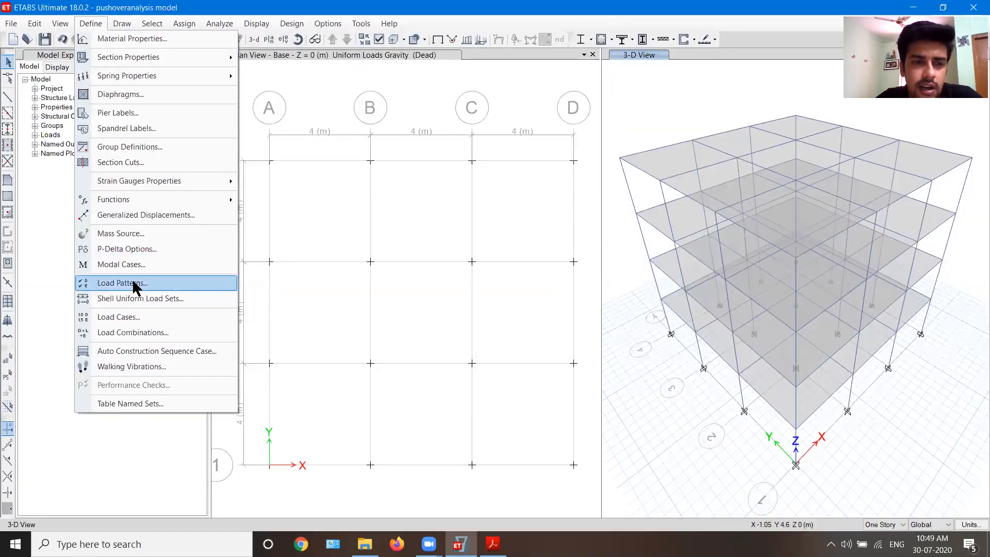
{"action": "left_click", "coordinate": [127, 316]}
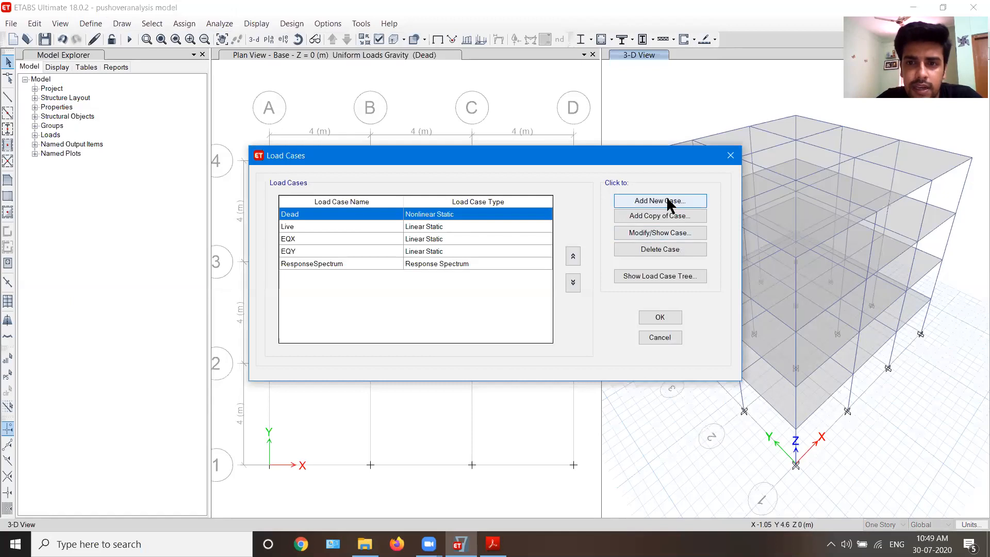
{"action": "left_click", "coordinate": [666, 200]}
{"action": "left_click", "coordinate": [517, 85]}
{"action": "left_click_drag", "start_coordinate": [443, 88], "coordinate": [442, 86]}
{"action": "type", "text": "Pz"}
{"action": "key", "text": "BackSpace"}
{"action": "type", "text": "a-X"}
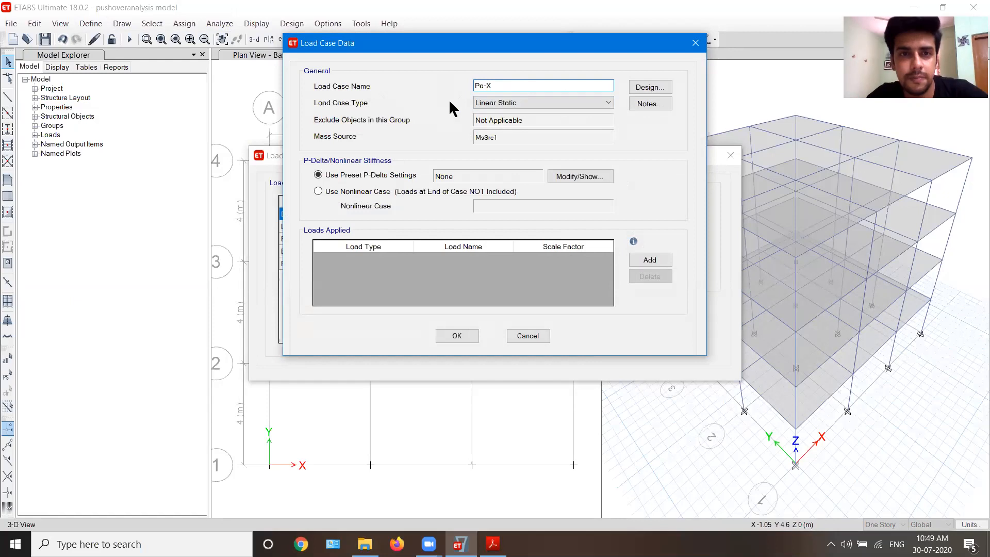
Set the Pa-X load case type to Nonlinear Static with MsSrc1 as its mass source
{"action": "left_click", "coordinate": [480, 106]}
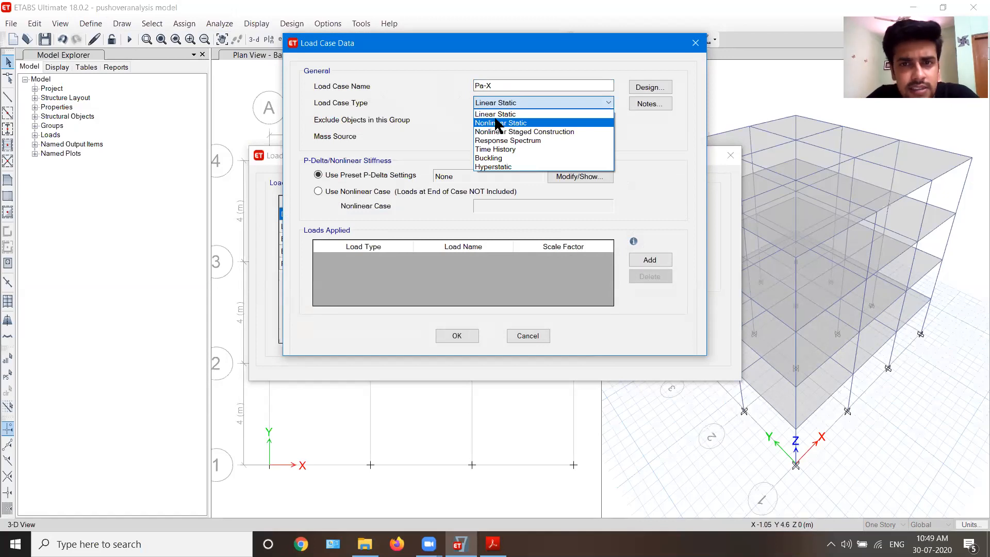
{"action": "left_click", "coordinate": [497, 123]}
{"action": "left_click", "coordinate": [485, 136]}
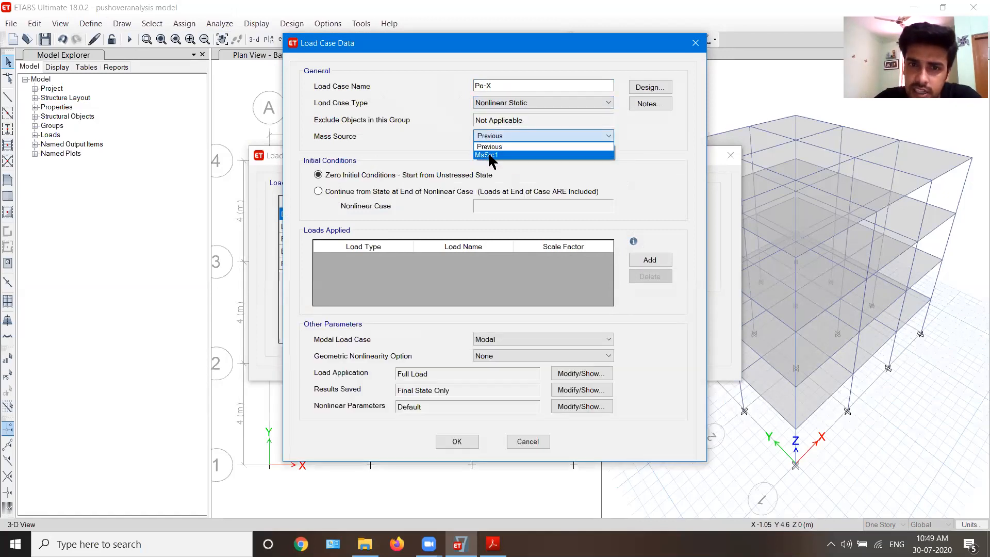
{"action": "left_click", "coordinate": [488, 155]}
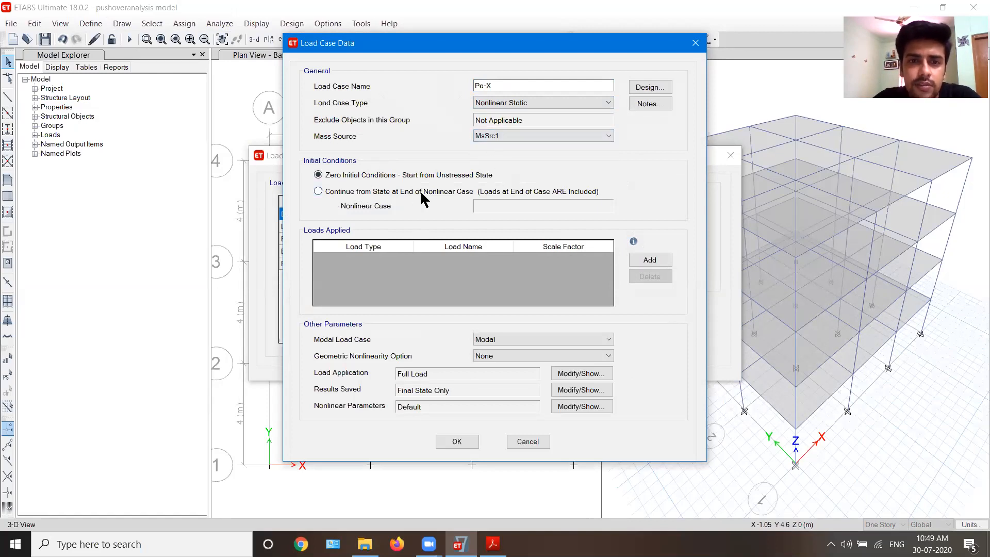
Set the Pa-X initial conditions to continue from the state at the end of nonlinear case Dead
{"action": "left_click", "coordinate": [393, 191]}
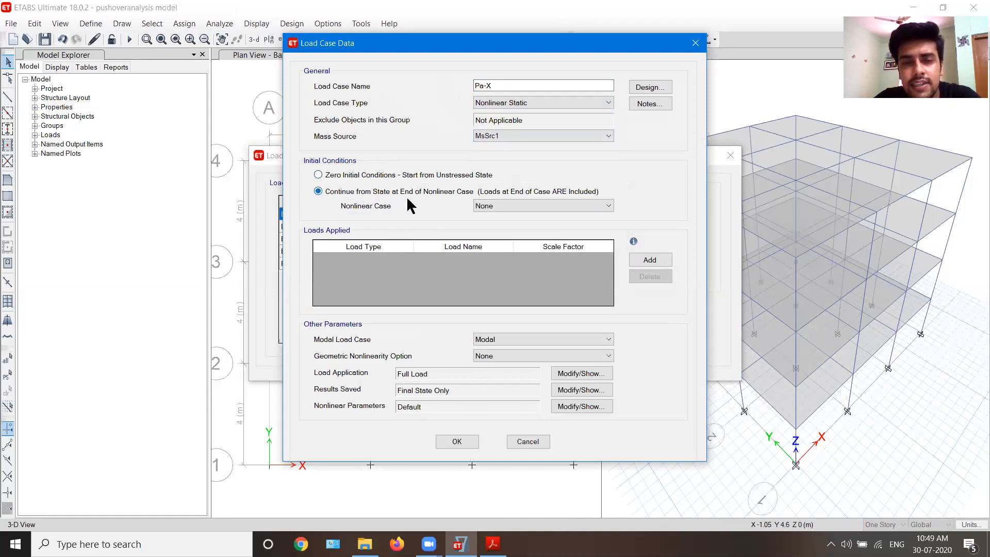
{"action": "left_click", "coordinate": [518, 206]}
{"action": "left_click", "coordinate": [502, 226]}
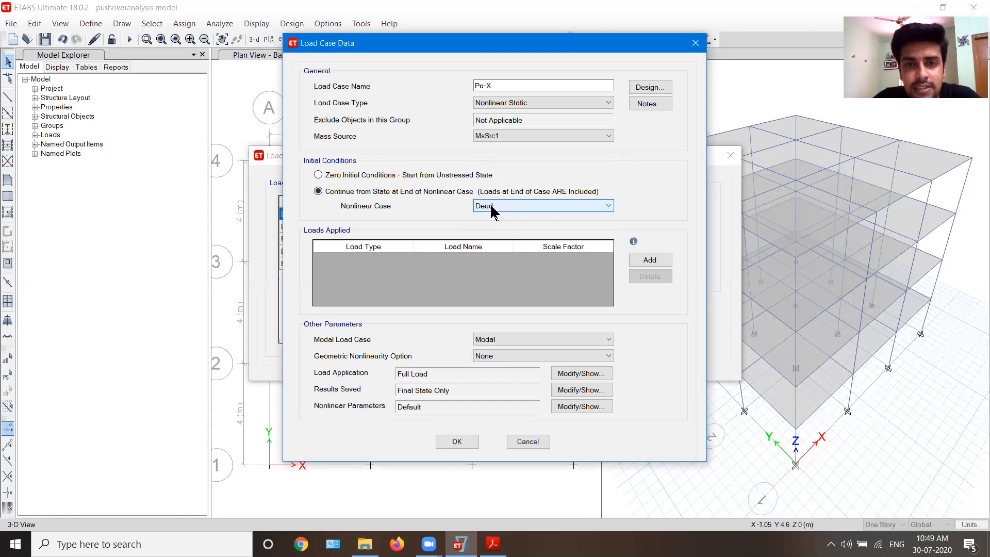
{"action": "left_click", "coordinate": [523, 203]}
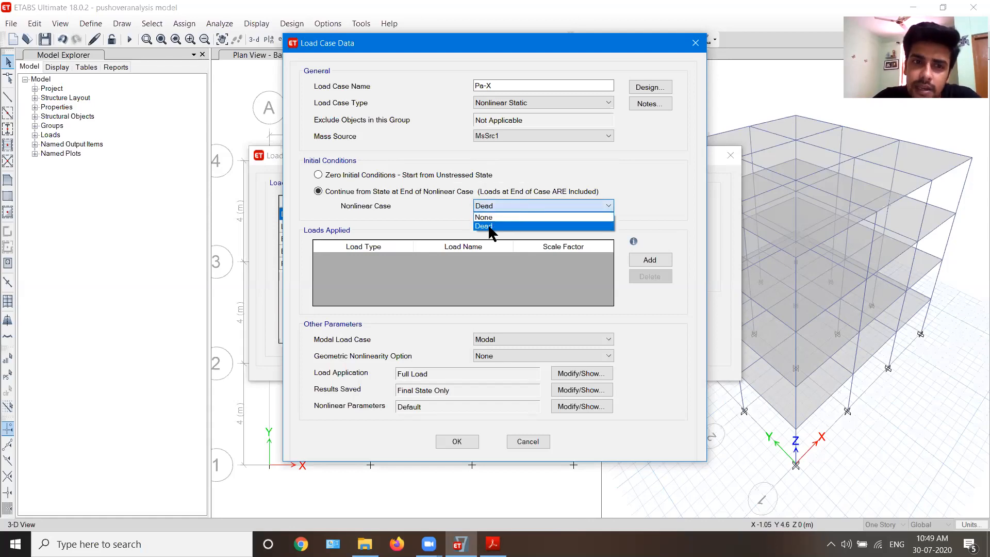
{"action": "left_click", "coordinate": [546, 44]}
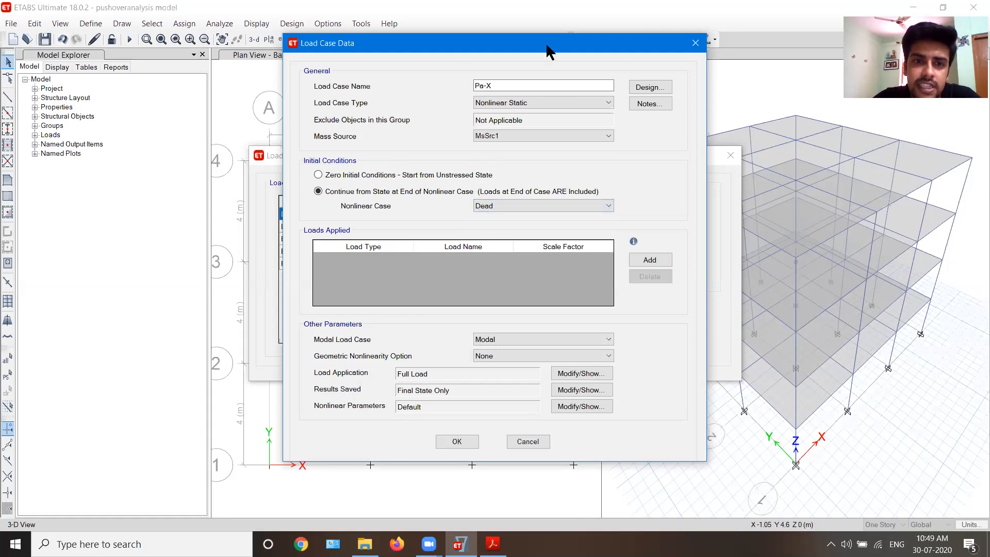
{"action": "left_click_drag", "start_coordinate": [550, 50], "coordinate": [771, 63]}
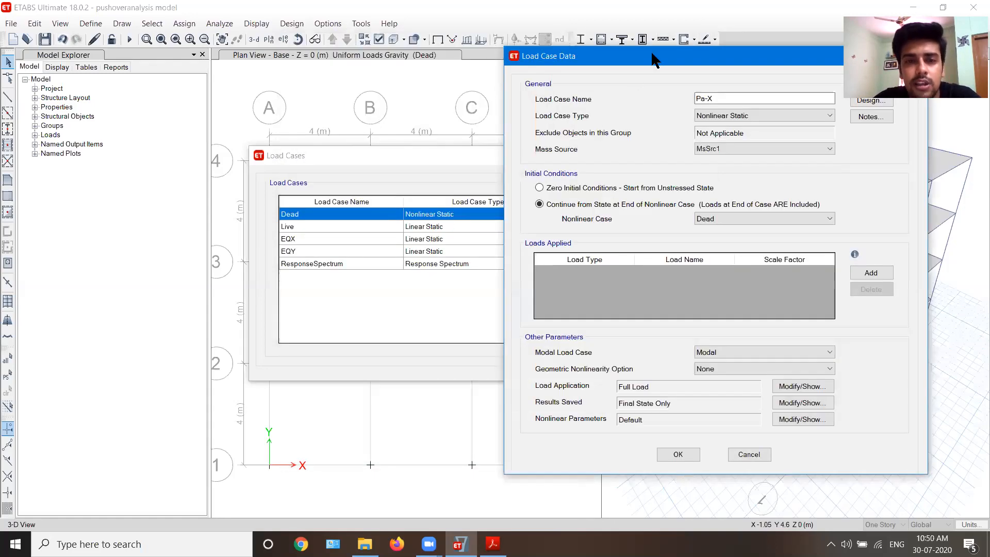
{"action": "left_click_drag", "start_coordinate": [653, 60], "coordinate": [399, 70]}
Add an applied load of type Acceleration in UX with scale factor 1 to the Pa-X case
{"action": "left_click", "coordinate": [609, 282]}
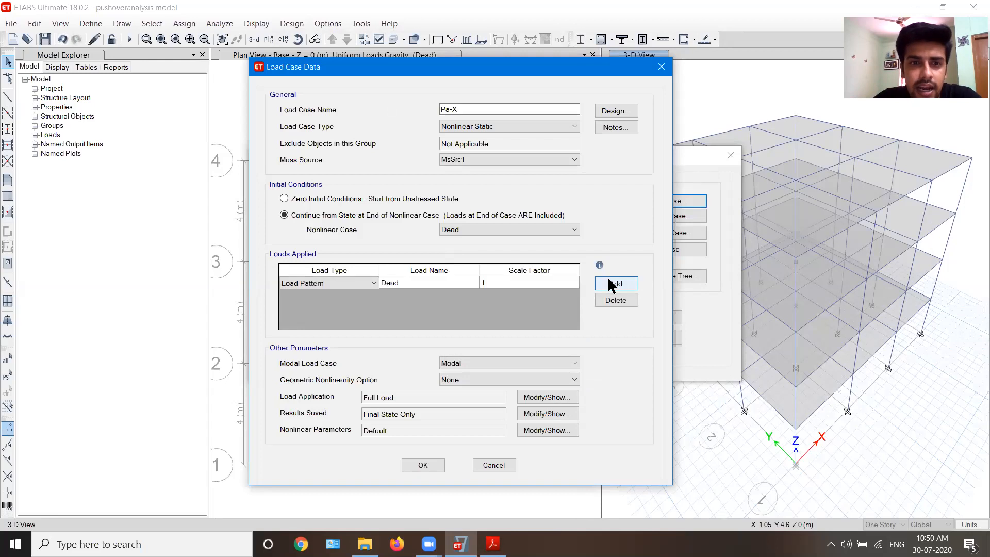
{"action": "left_click", "coordinate": [363, 284]}
{"action": "left_click", "coordinate": [361, 285]}
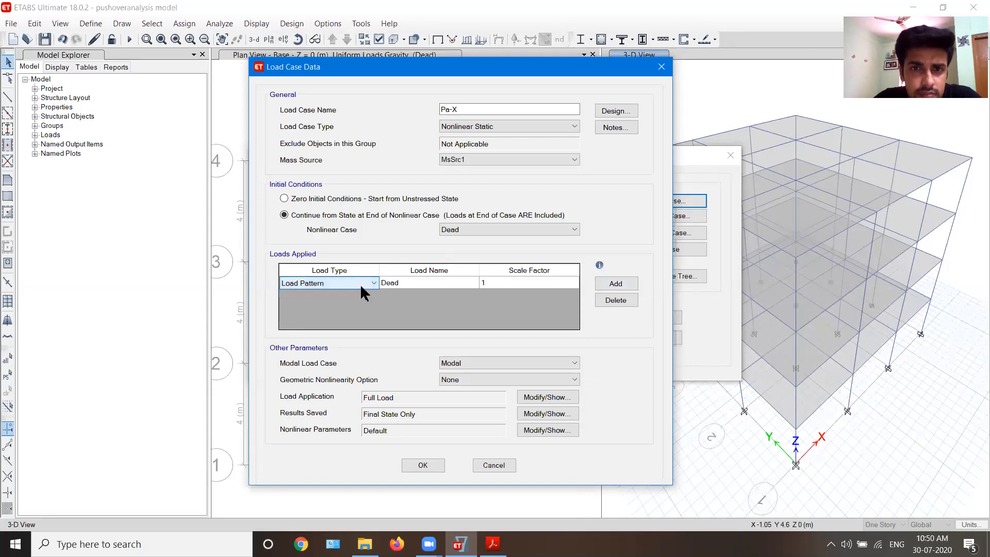
{"action": "left_click", "coordinate": [361, 285]}
{"action": "left_click", "coordinate": [361, 285]}
{"action": "left_click", "coordinate": [360, 284]}
{"action": "left_click", "coordinate": [348, 299]}
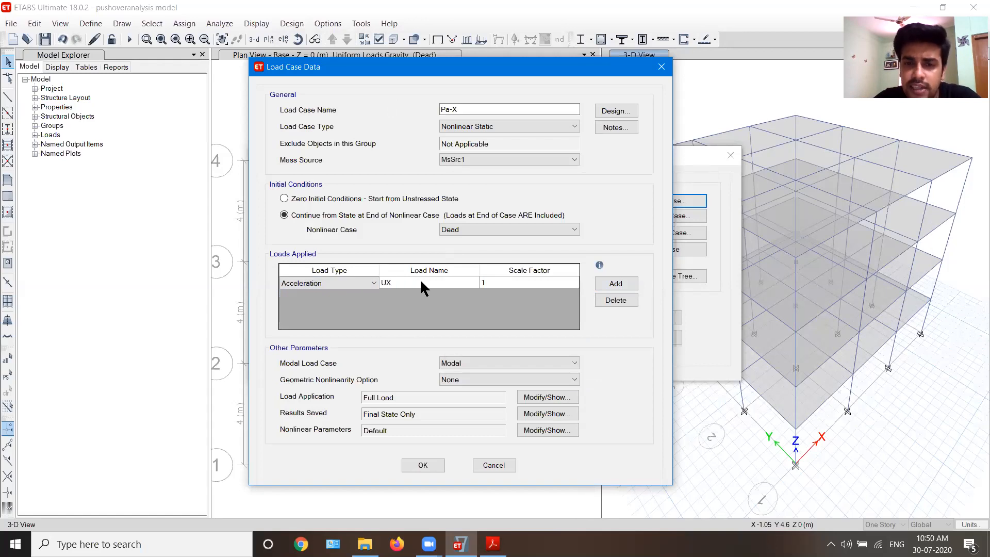
Set Pa-X load application to Displacement Control with a monitored displacement of 300 mm, keeping U1 at Story4 joint 1
{"action": "left_click", "coordinate": [532, 397]}
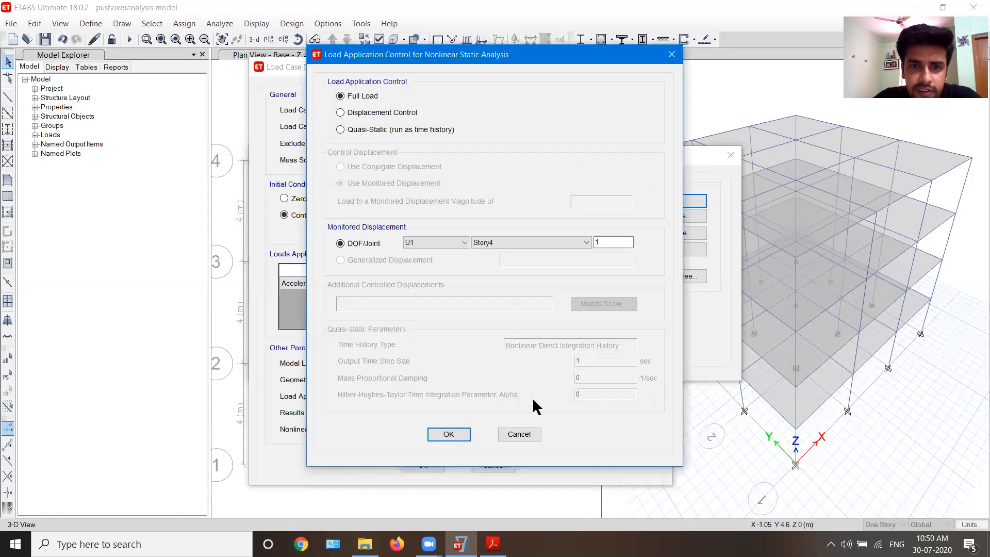
{"action": "left_click", "coordinate": [376, 112]}
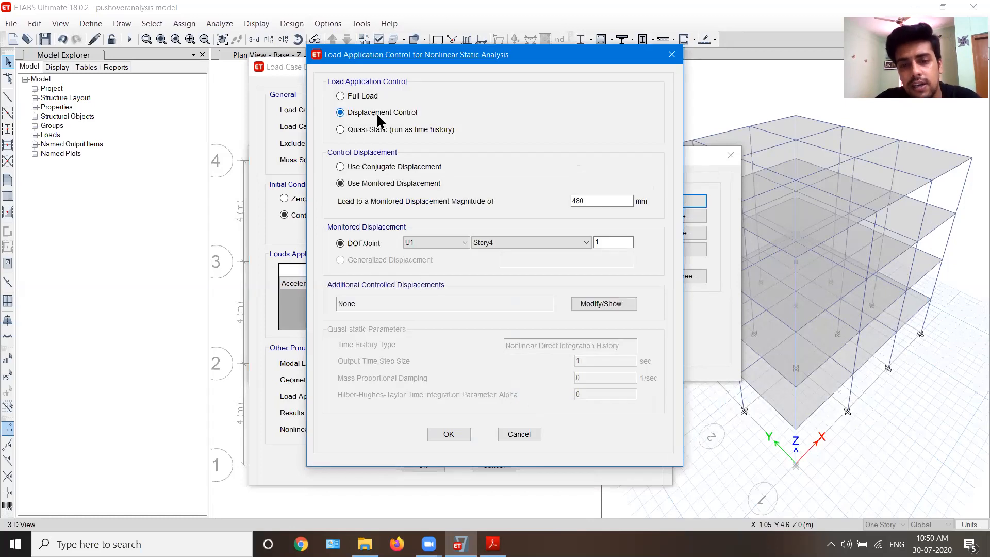
{"action": "left_click", "coordinate": [492, 541]}
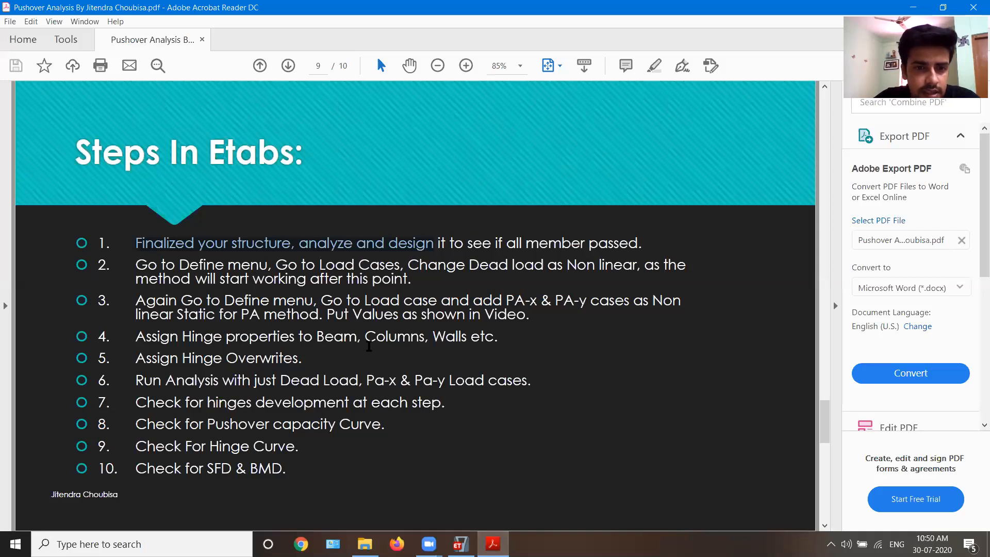
{"action": "left_click", "coordinate": [493, 544]}
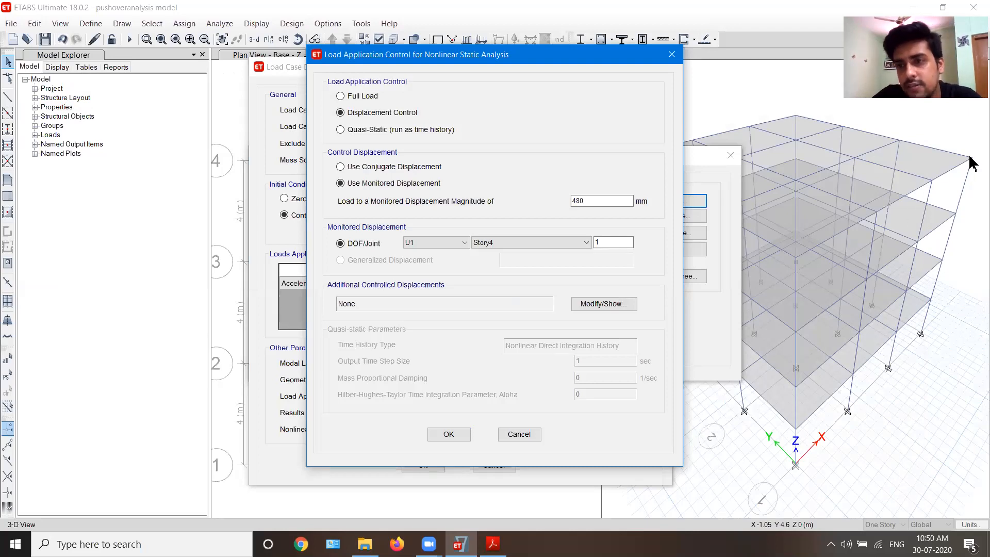
{"action": "double_click", "coordinate": [598, 201]}
{"action": "type", "text": "300"}
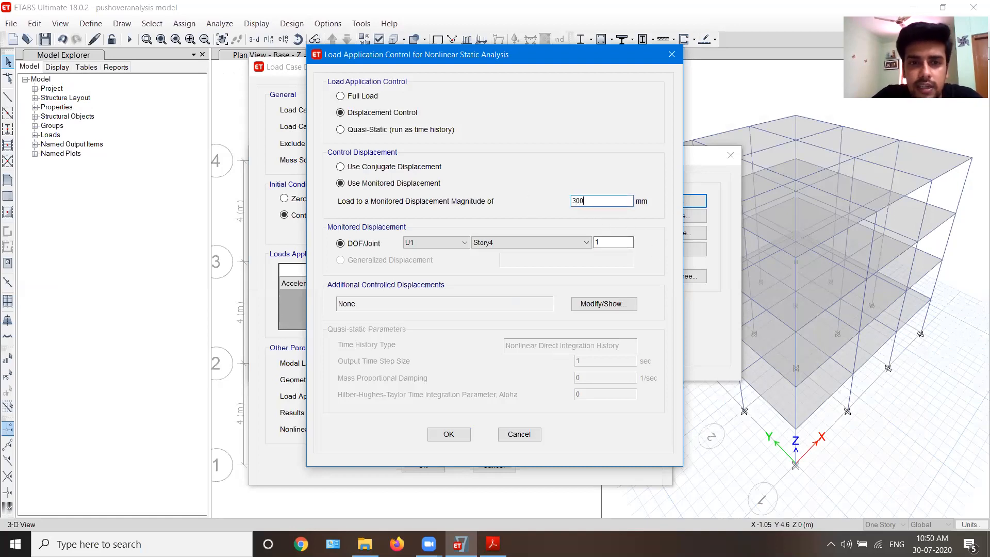
{"action": "left_click_drag", "start_coordinate": [590, 202], "coordinate": [530, 204]}
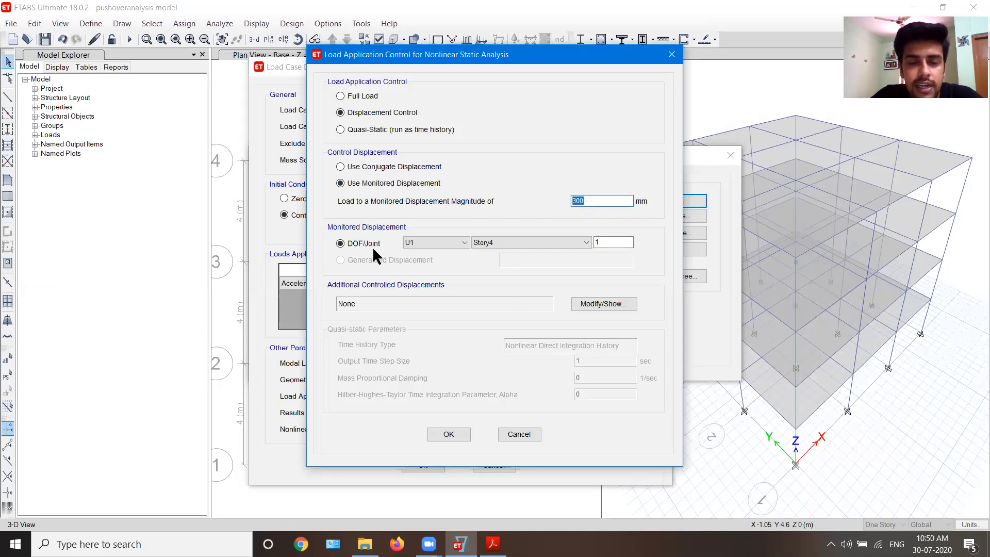
{"action": "key", "text": "Tab"}
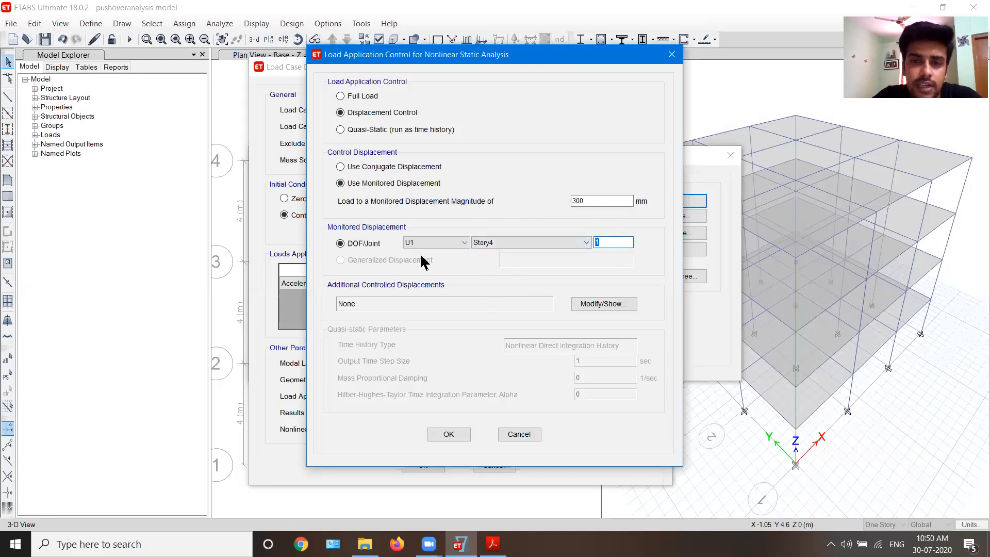
{"action": "left_click", "coordinate": [443, 435]}
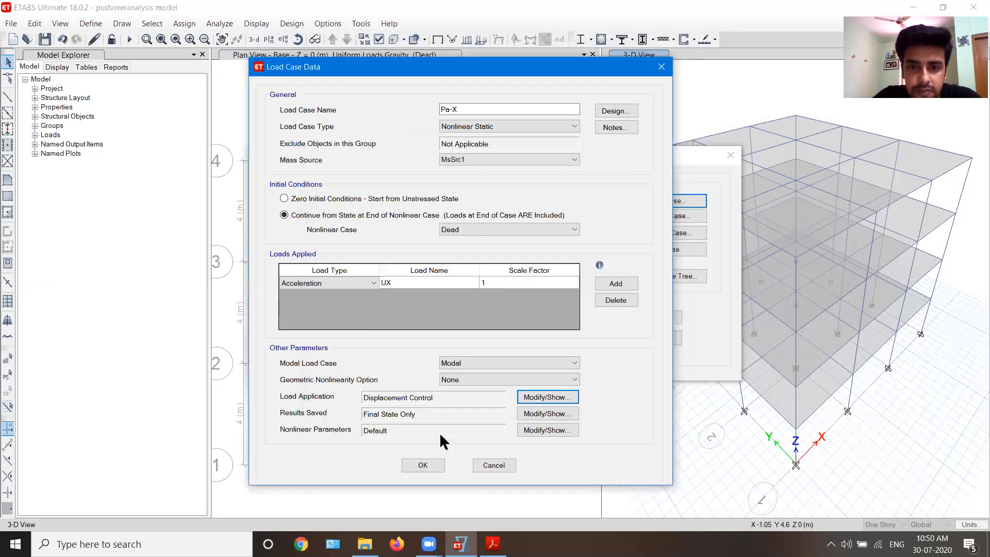
Save results for multiple states, minimum 10 and maximum 100 per stage, and confirm the Pa-X load case
{"action": "left_click", "coordinate": [539, 411]}
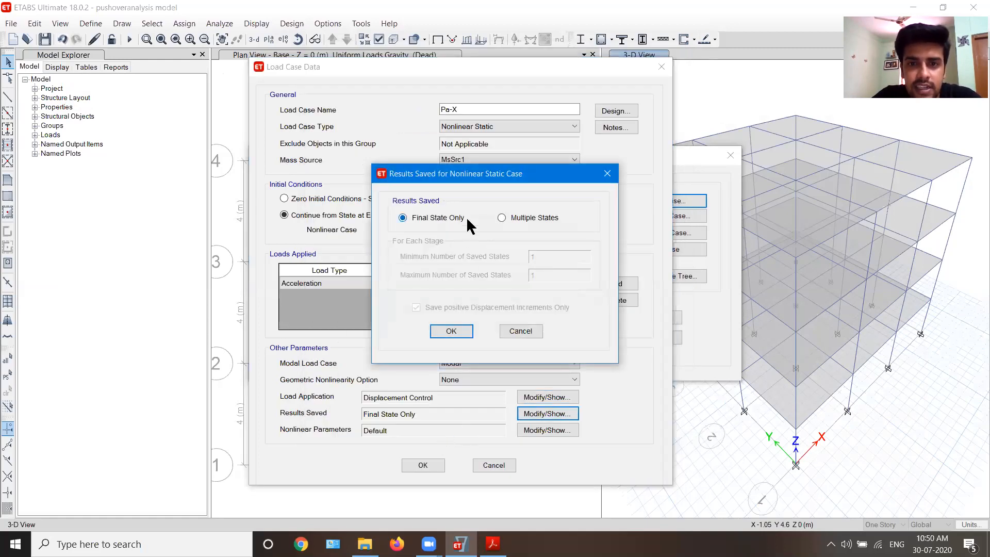
{"action": "left_click", "coordinate": [531, 219]}
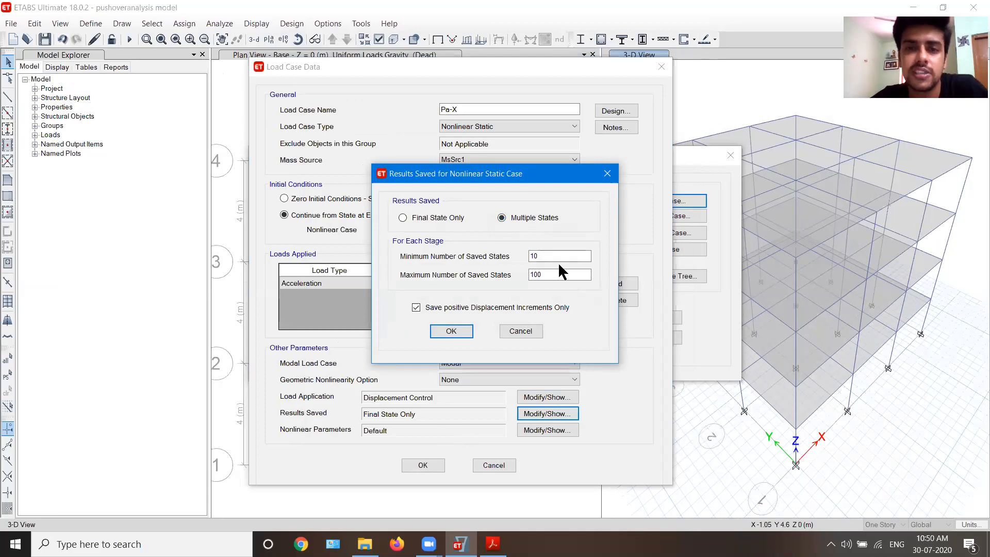
{"action": "left_click_drag", "start_coordinate": [549, 256], "coordinate": [475, 262]}
{"action": "left_click_drag", "start_coordinate": [541, 275], "coordinate": [466, 275]}
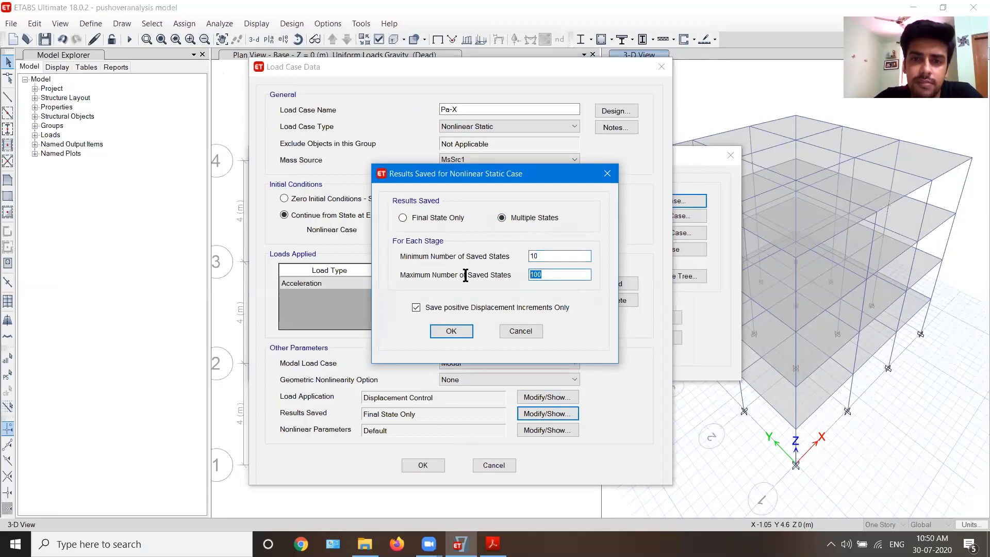
{"action": "left_click", "coordinate": [436, 334]}
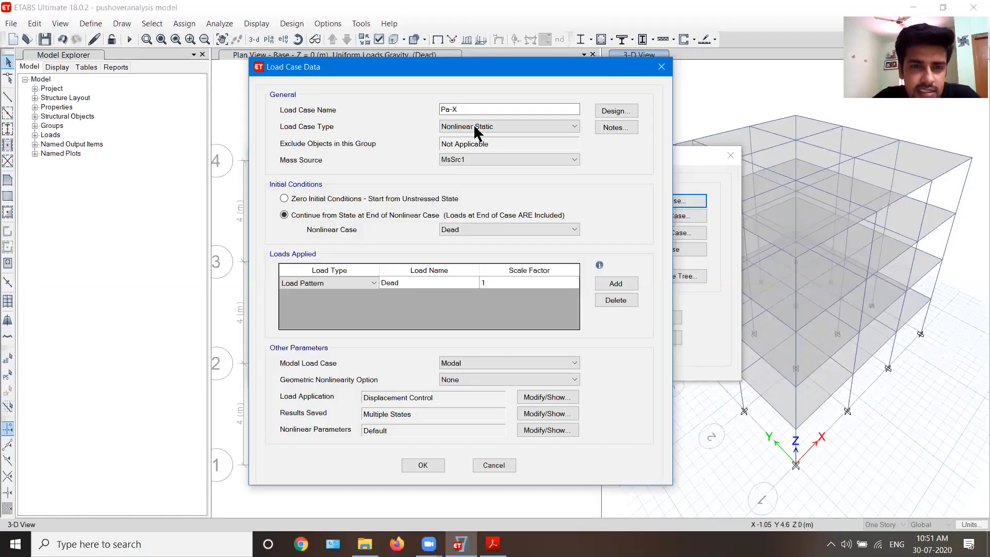
{"action": "left_click", "coordinate": [422, 465]}
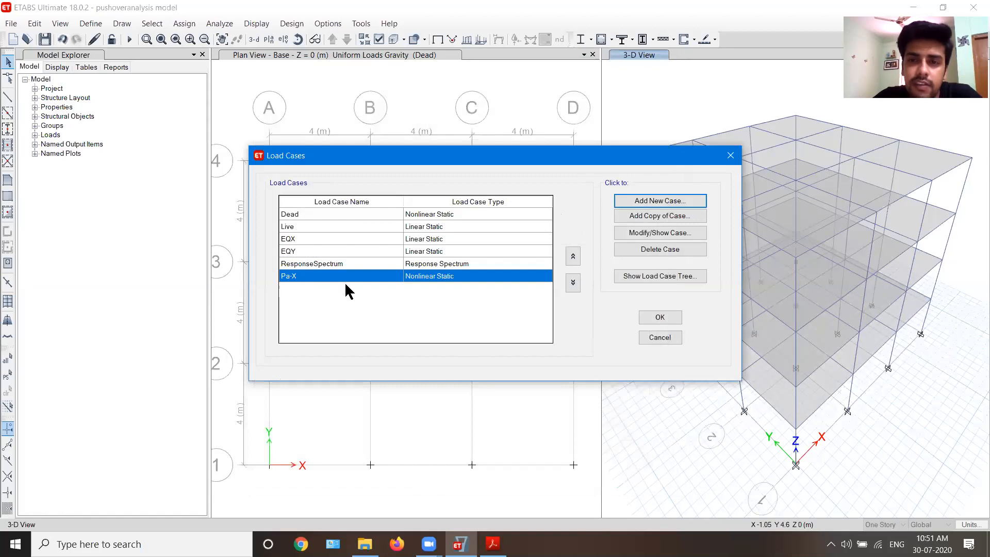
Copy the Pa-X load case as Pa-Y and set its applied load to Acceleration in UY with scale factor 1
{"action": "left_click", "coordinate": [676, 211]}
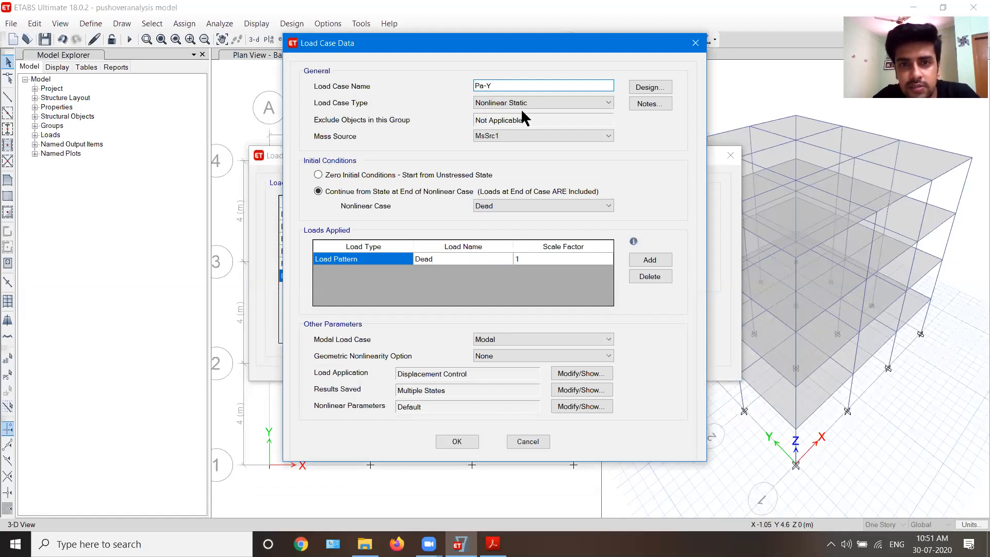
{"action": "left_click", "coordinate": [370, 259]}
{"action": "left_click", "coordinate": [367, 278]}
{"action": "left_click", "coordinate": [417, 258]}
{"action": "left_click", "coordinate": [424, 279]}
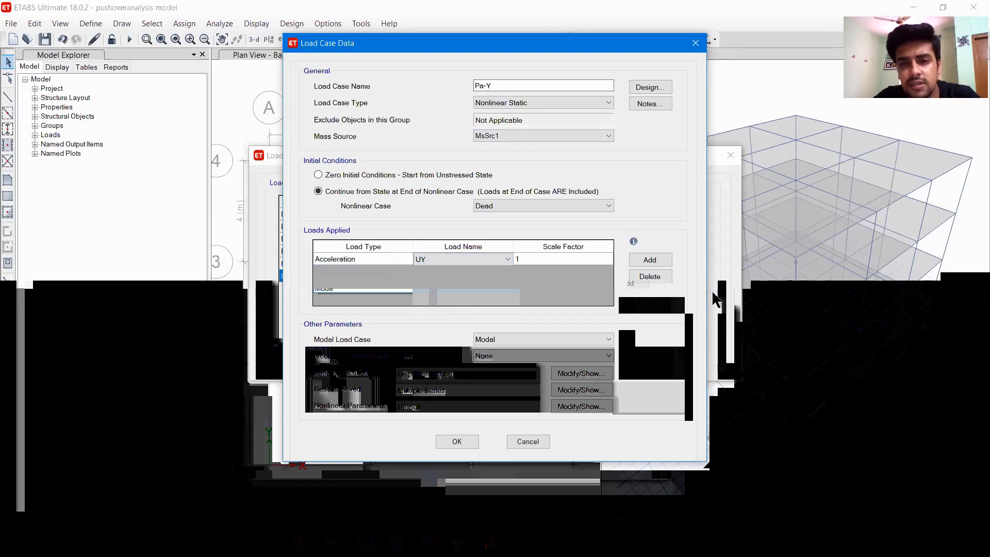
Keep the copied load application and saved results settings for Pa-Y, and confirm the load case and the load case list
{"action": "left_click", "coordinate": [579, 374]}
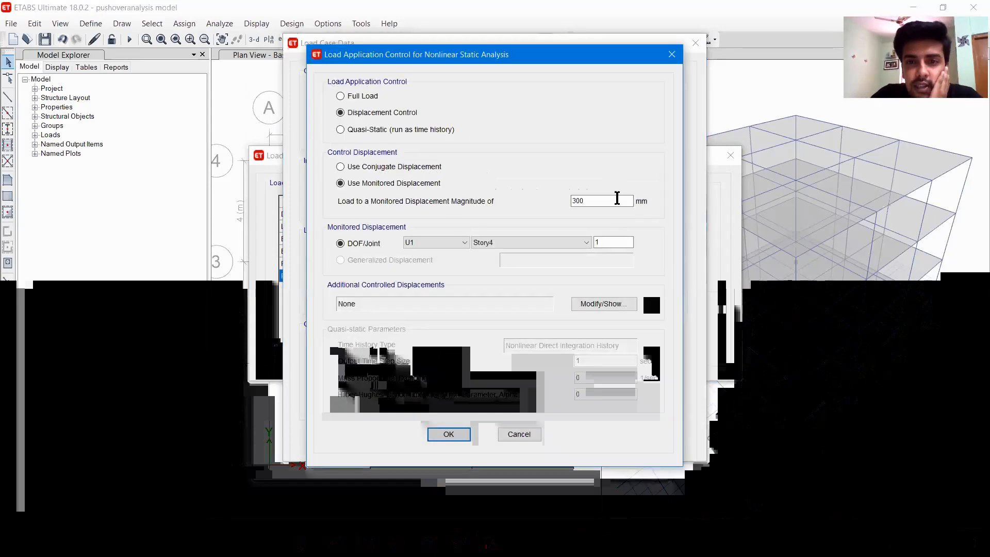
{"action": "left_click", "coordinate": [454, 435]}
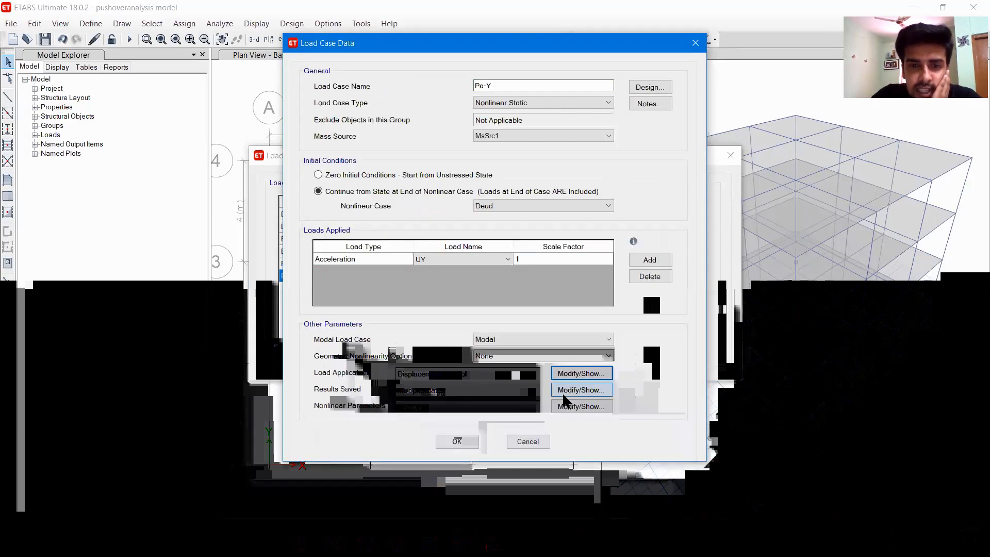
{"action": "left_click", "coordinate": [581, 390]}
{"action": "left_click", "coordinate": [452, 331]}
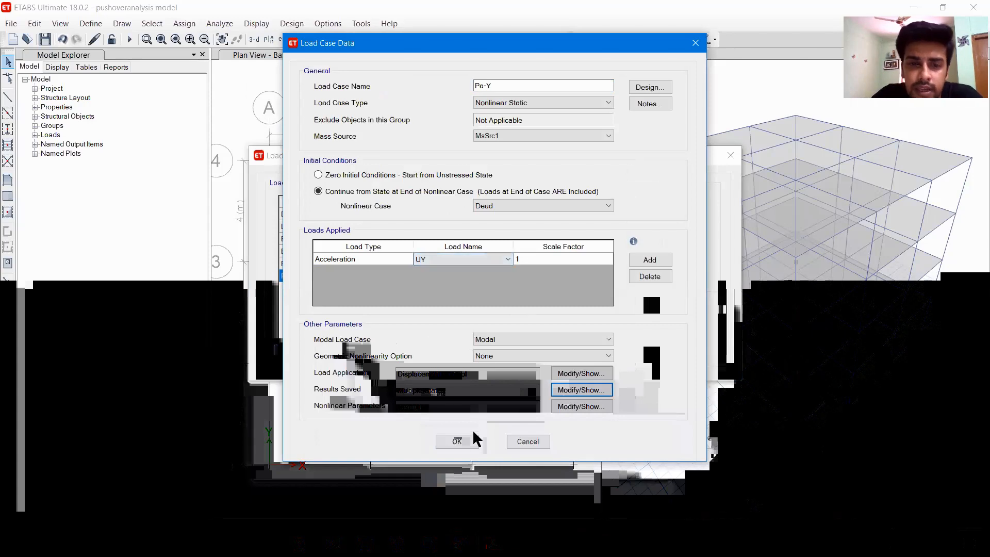
{"action": "left_click", "coordinate": [457, 440]}
{"action": "left_click", "coordinate": [370, 278]}
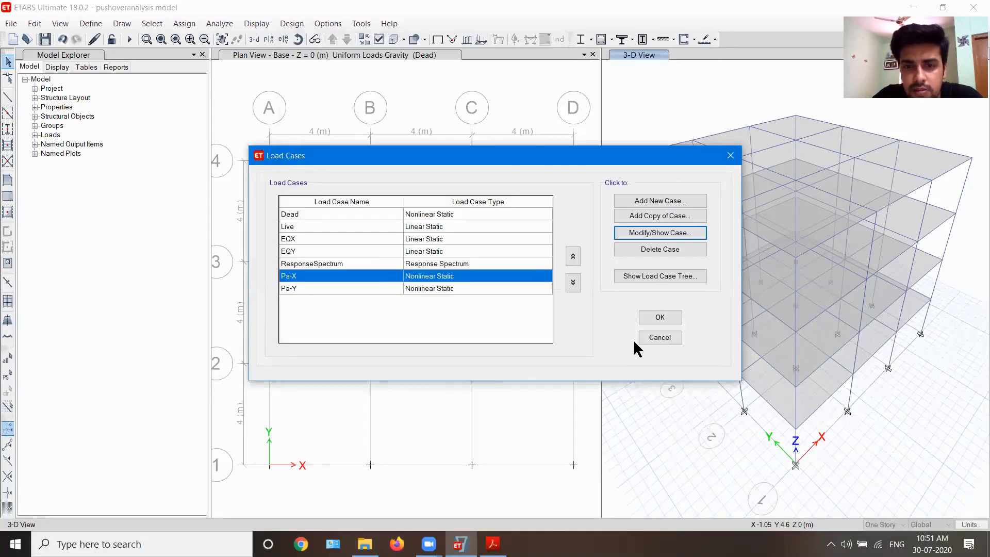
{"action": "left_click", "coordinate": [656, 316]}
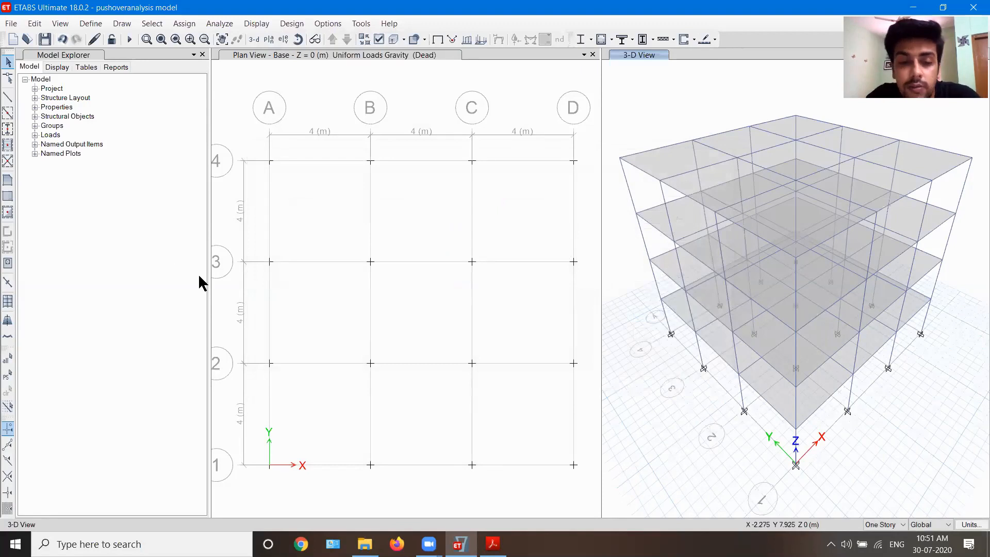
Switch to the pushover PDF in Acrobat Reader, review the load case and hinge assignment instructions, and return to ETABS
{"action": "key", "text": "alt+Tab"}
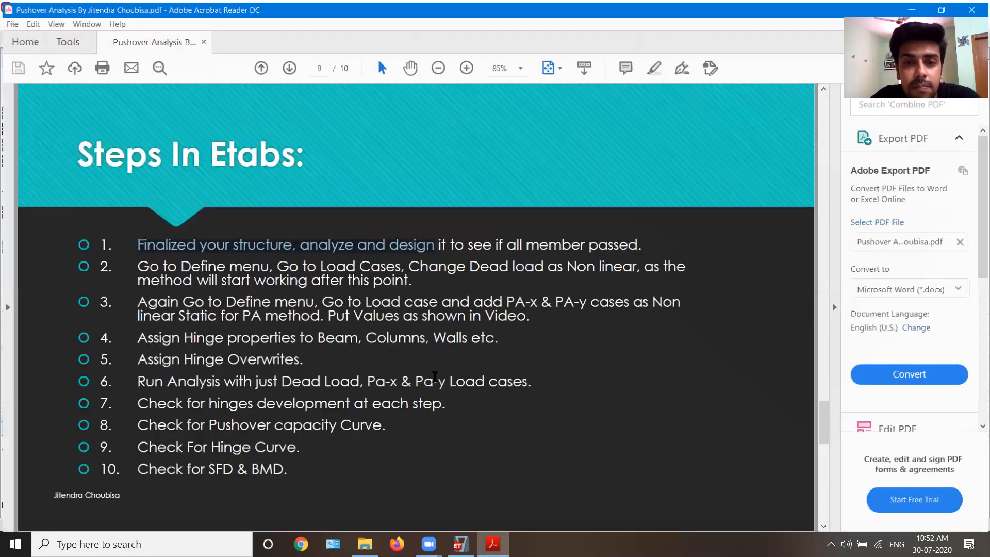
{"action": "left_click_drag", "start_coordinate": [504, 300], "coordinate": [648, 304]}
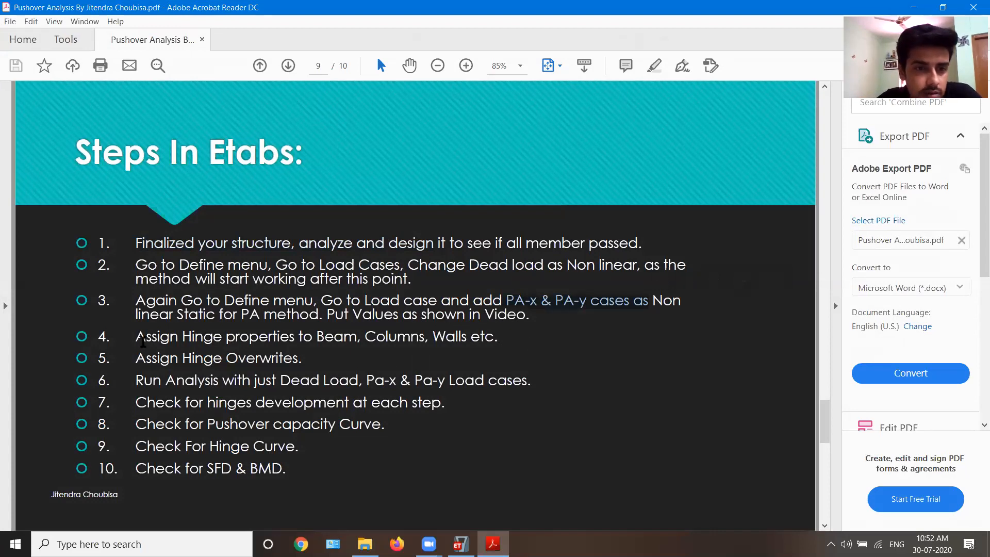
{"action": "left_click_drag", "start_coordinate": [138, 338], "coordinate": [425, 340]}
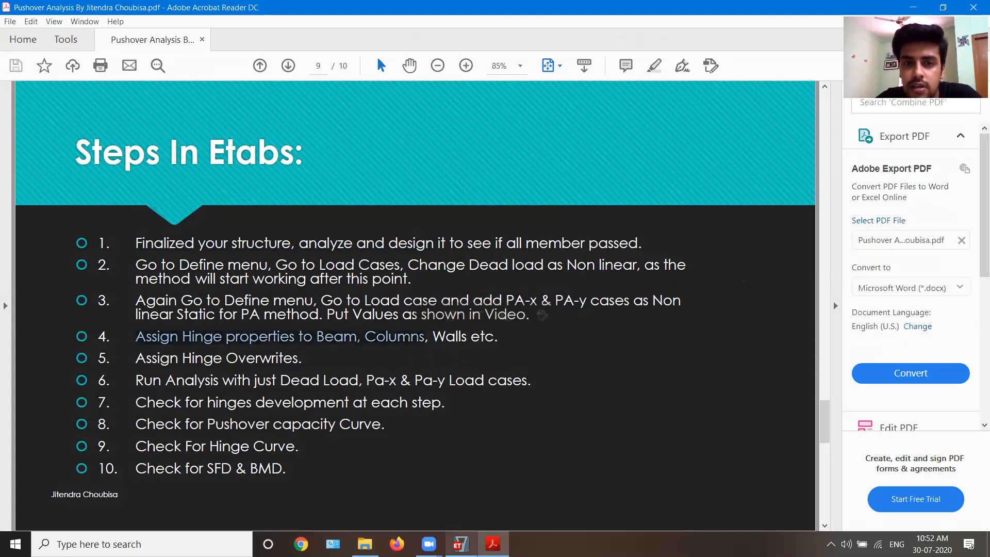
{"action": "left_click", "coordinate": [460, 544]}
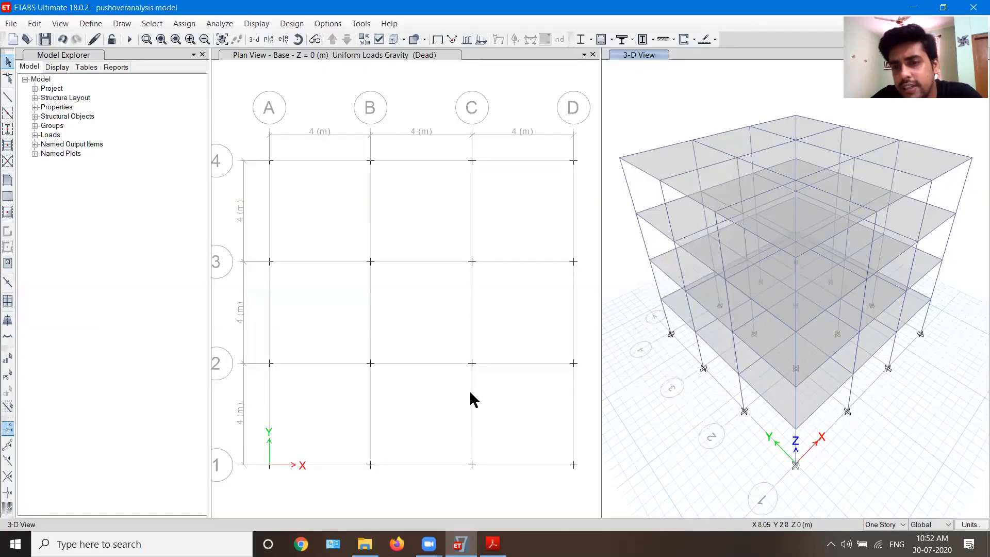
Select all beams in the model by object type, with the 3-D view active
{"action": "left_click", "coordinate": [268, 55]}
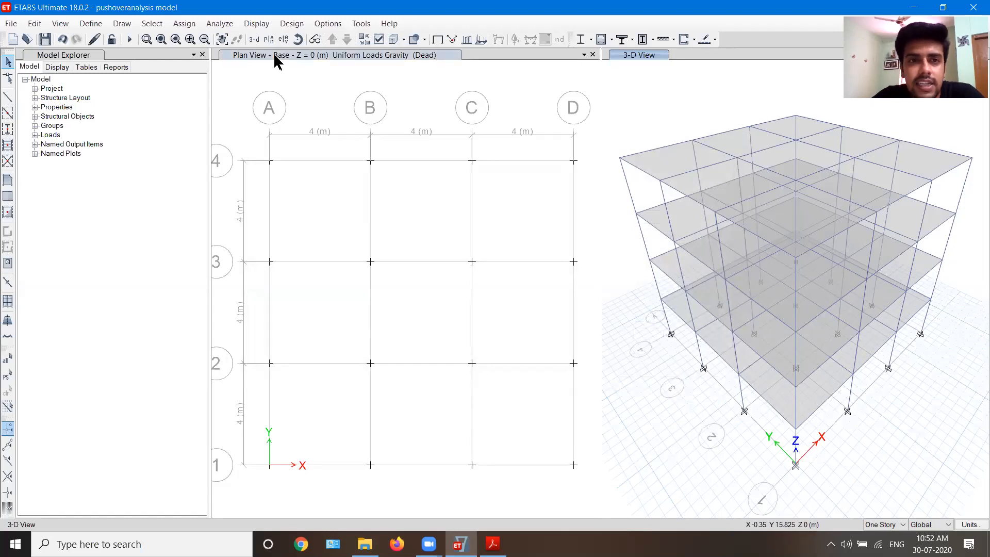
{"action": "left_click", "coordinate": [153, 23]}
{"action": "mouse_move", "coordinate": [159, 41]}
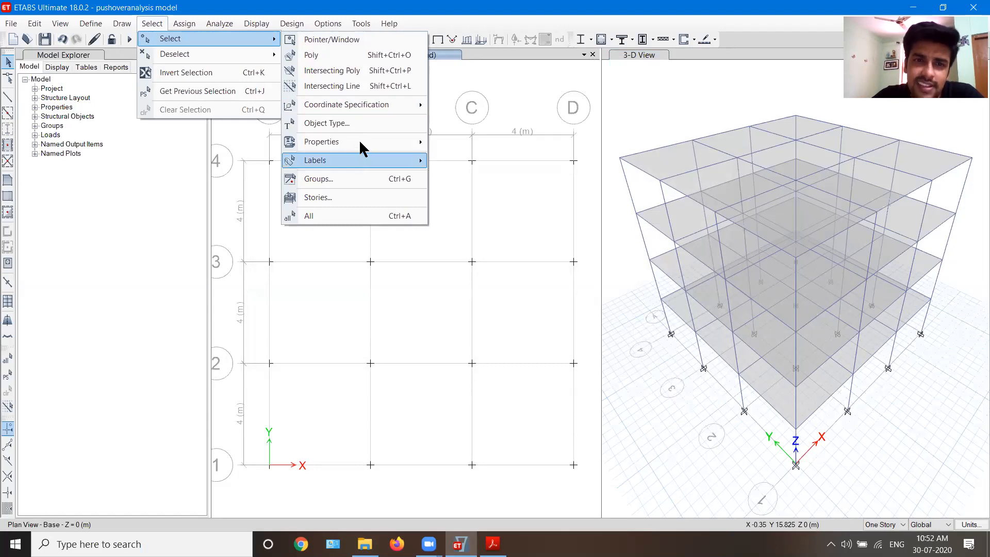
{"action": "mouse_move", "coordinate": [359, 143]}
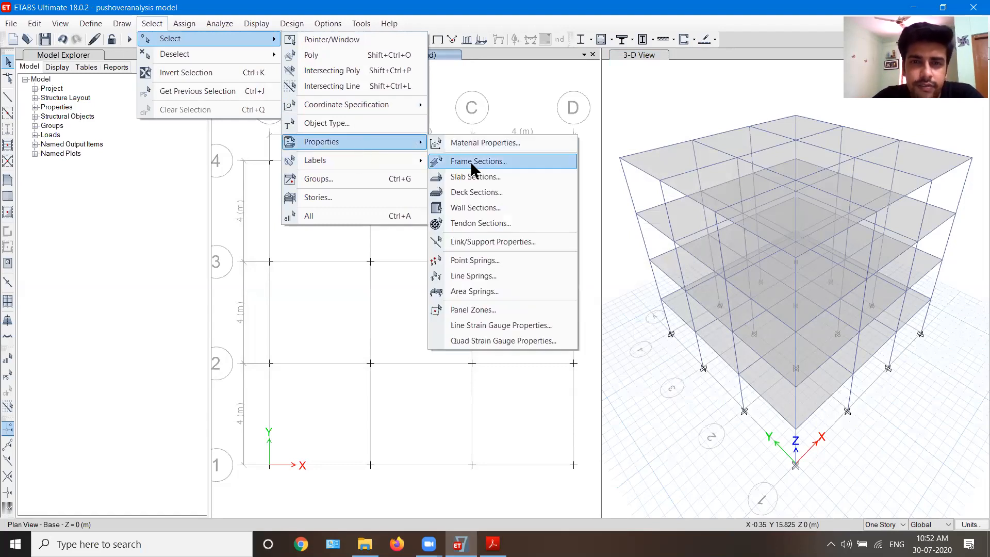
{"action": "left_click", "coordinate": [323, 120]}
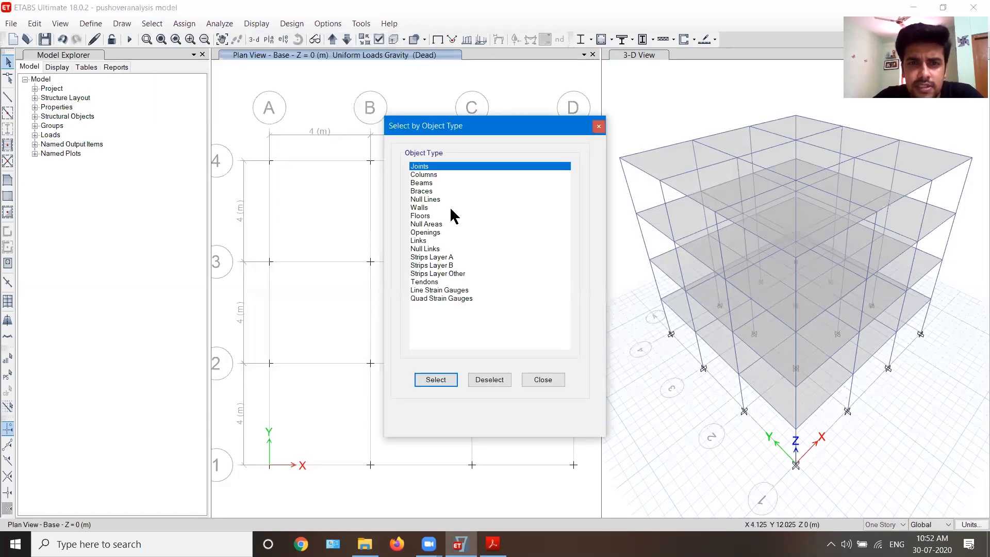
{"action": "left_click", "coordinate": [445, 182]}
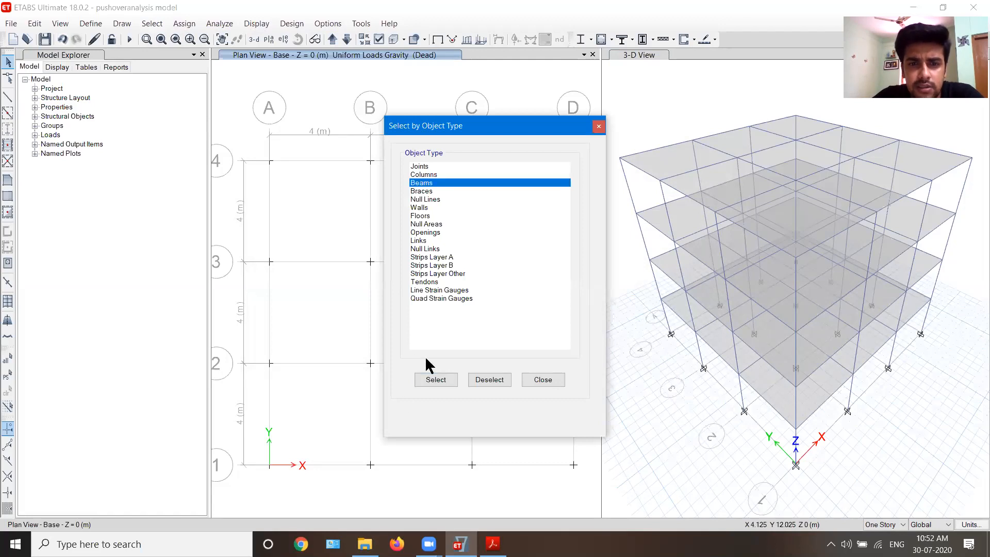
{"action": "left_click", "coordinate": [628, 54]}
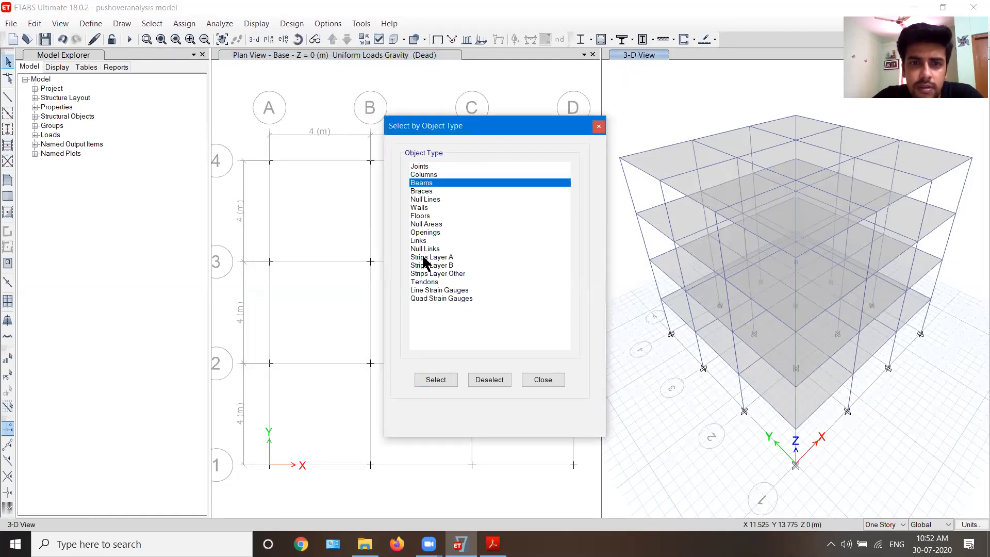
{"action": "left_click", "coordinate": [437, 377]}
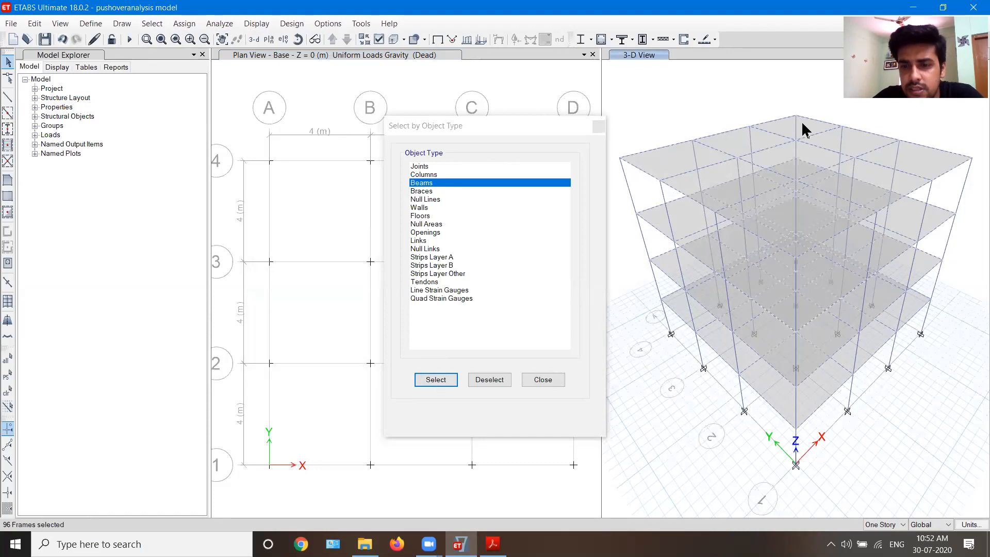
{"action": "left_click", "coordinate": [543, 380]}
{"action": "left_click", "coordinate": [185, 24]}
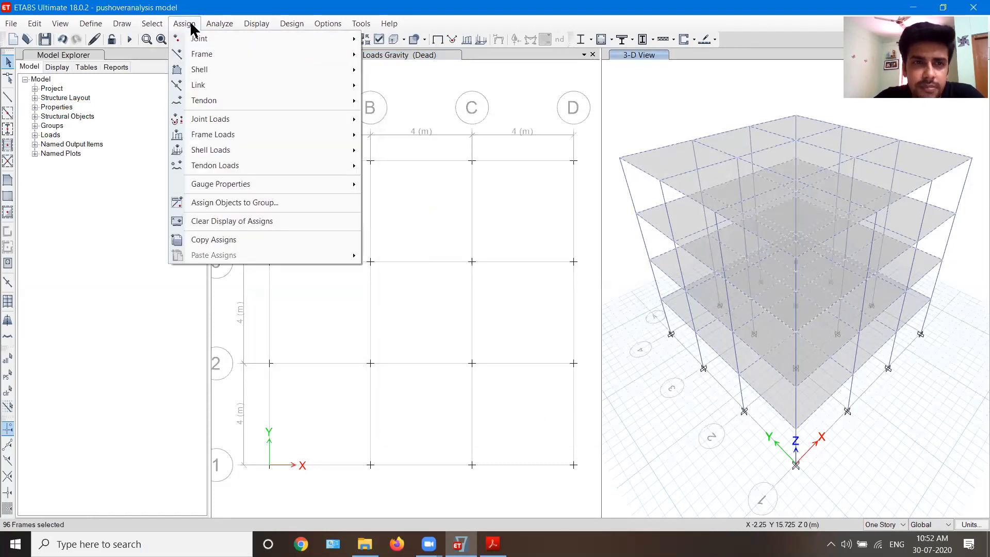
{"action": "mouse_move", "coordinate": [211, 53]}
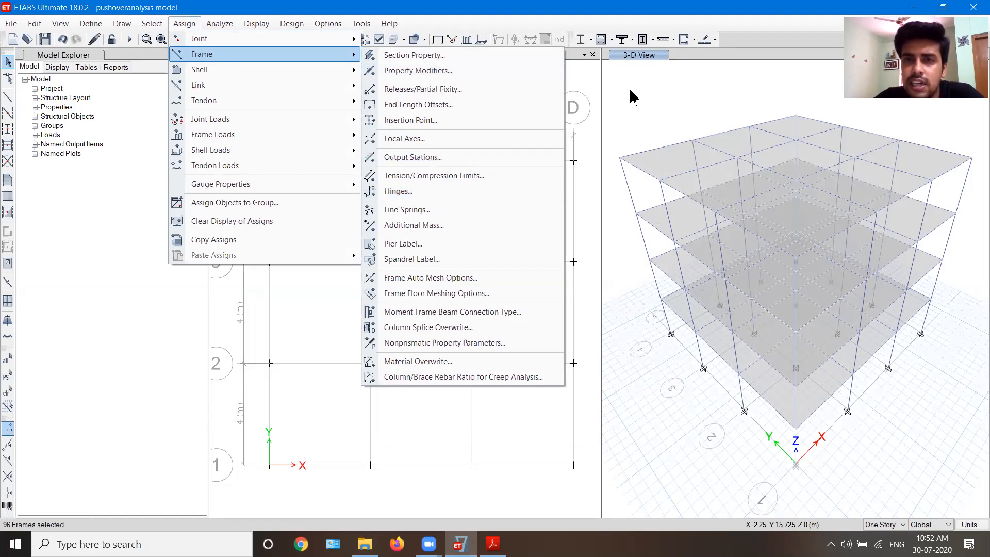
{"action": "left_click", "coordinate": [633, 53]}
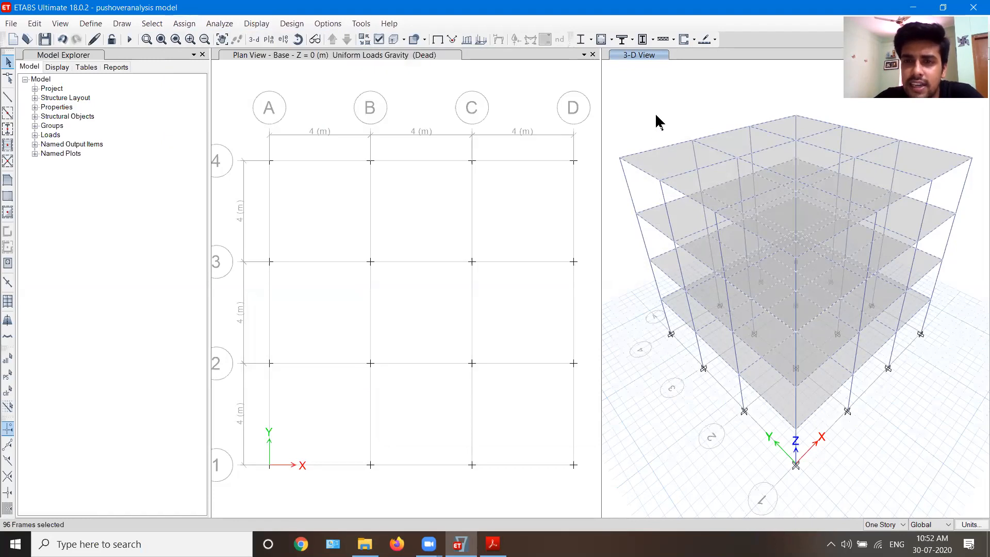
{"action": "middle_click_drag", "start_coordinate": [657, 105], "coordinate": [680, 119]}
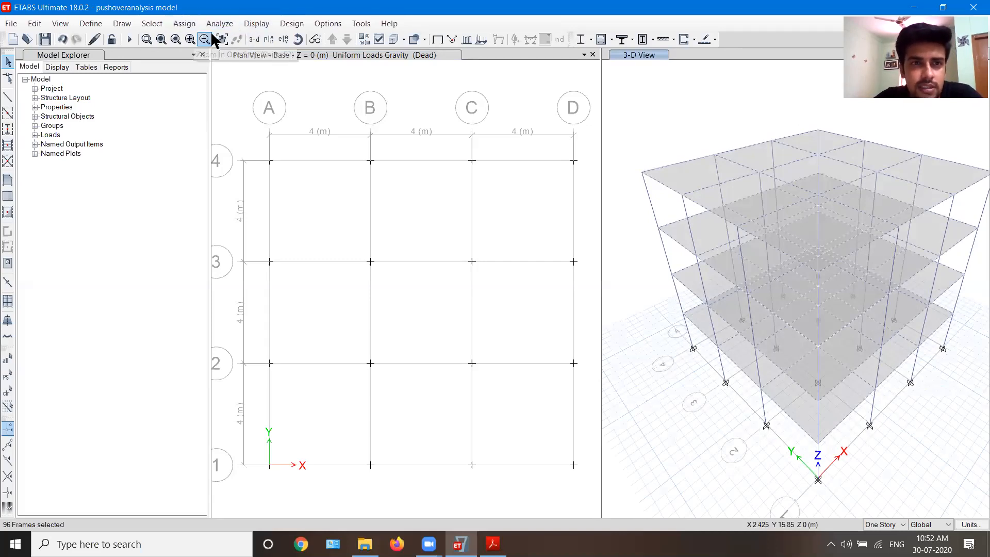
Start a frame hinge assignment for the selected beams and add an Auto hinge at relative distance 0.1
{"action": "left_click", "coordinate": [176, 21]}
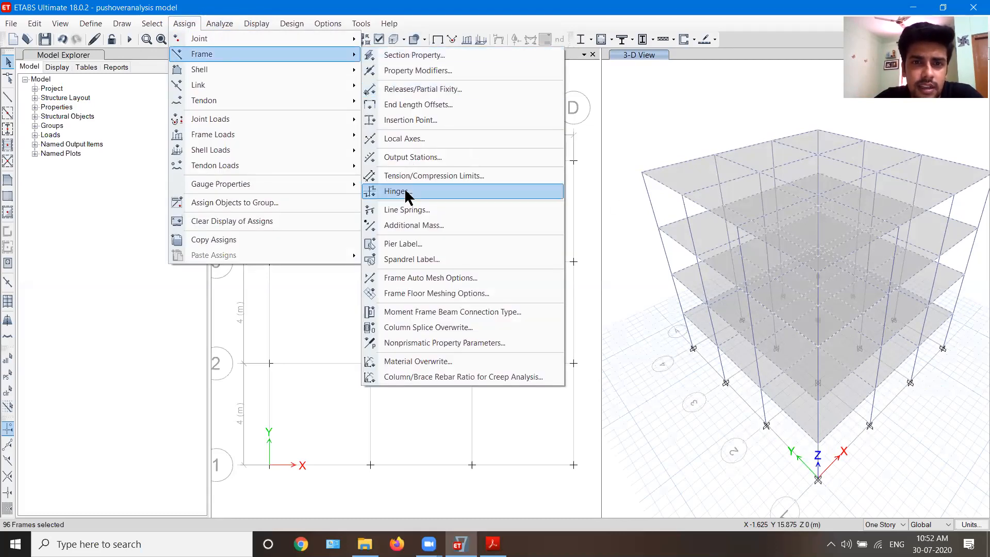
{"action": "left_click", "coordinate": [405, 193]}
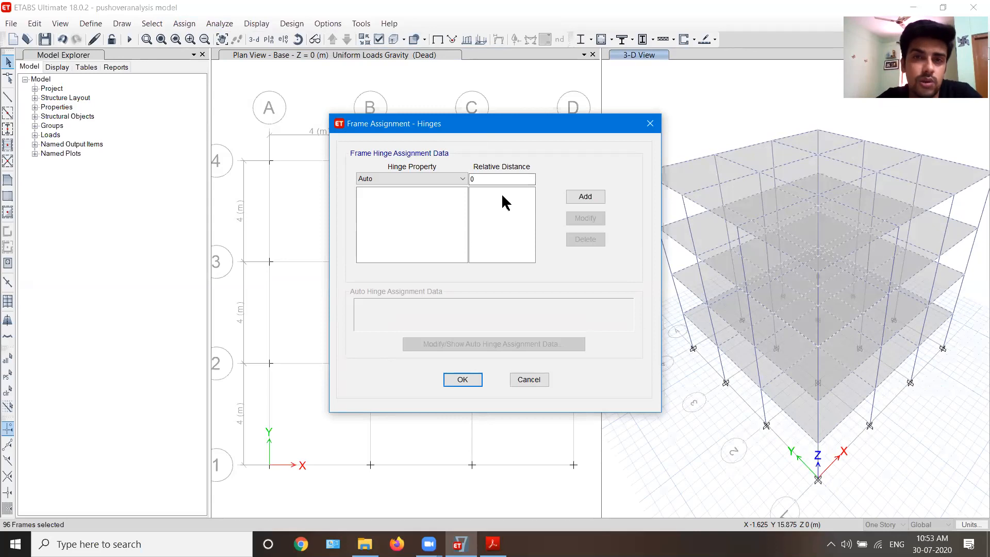
{"action": "left_click", "coordinate": [483, 182]}
{"action": "key", "text": "BackSpace"}
{"action": "type", "text": "0.1"}
{"action": "left_click", "coordinate": [569, 197]}
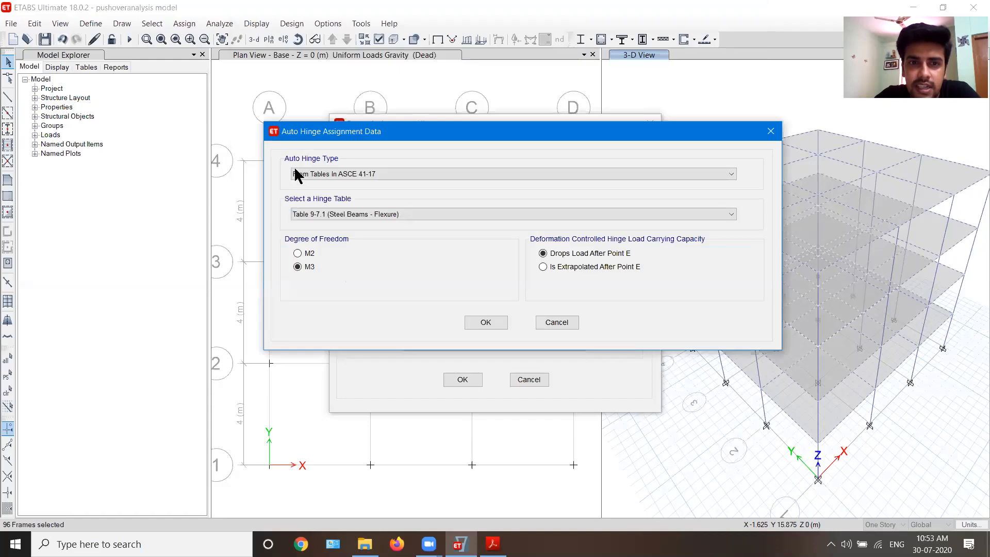
Define the auto hinge from ASCE 41-13 Table 10-7 (Concrete Beams - Flexure) Item i, with the V value from case Pa-X
{"action": "left_click", "coordinate": [333, 174]}
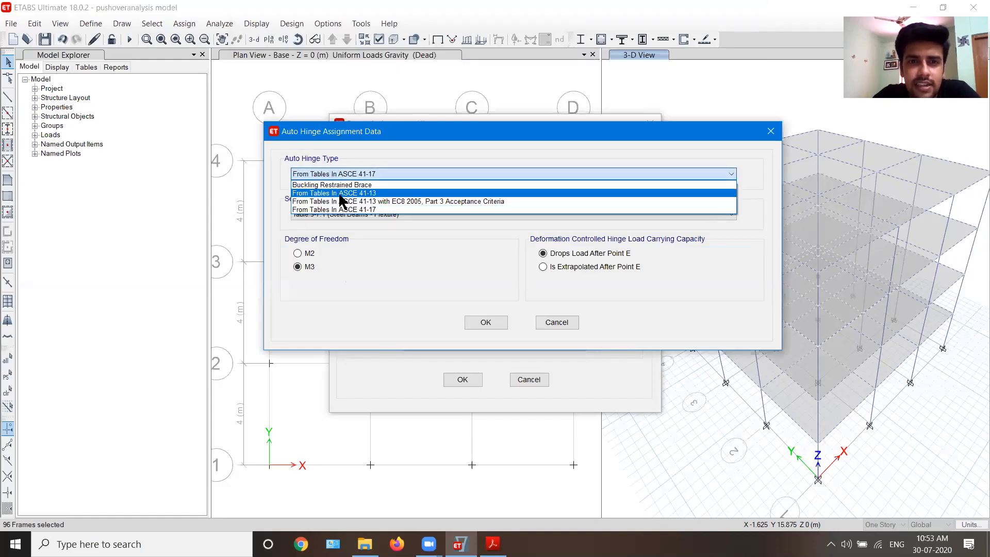
{"action": "left_click", "coordinate": [340, 194]}
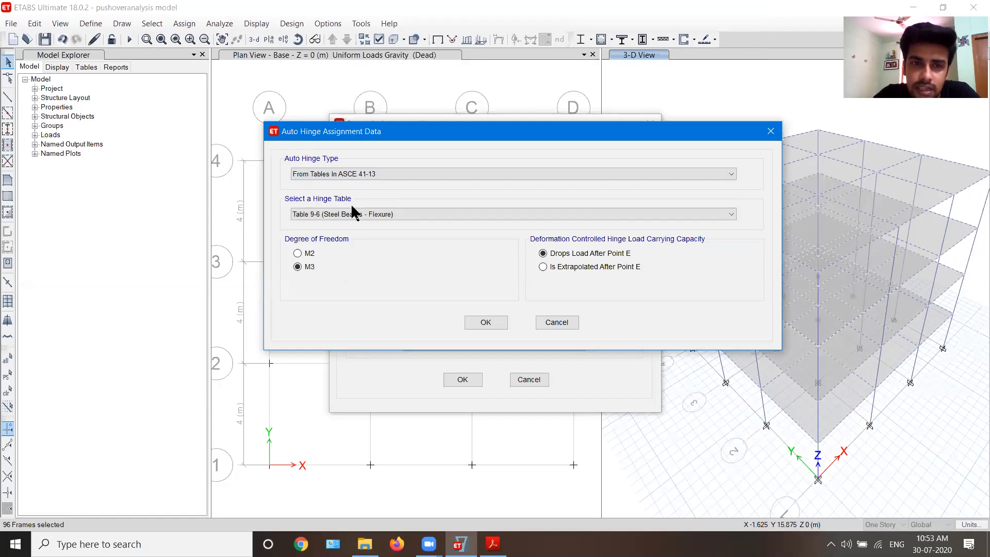
{"action": "left_click", "coordinate": [354, 214]}
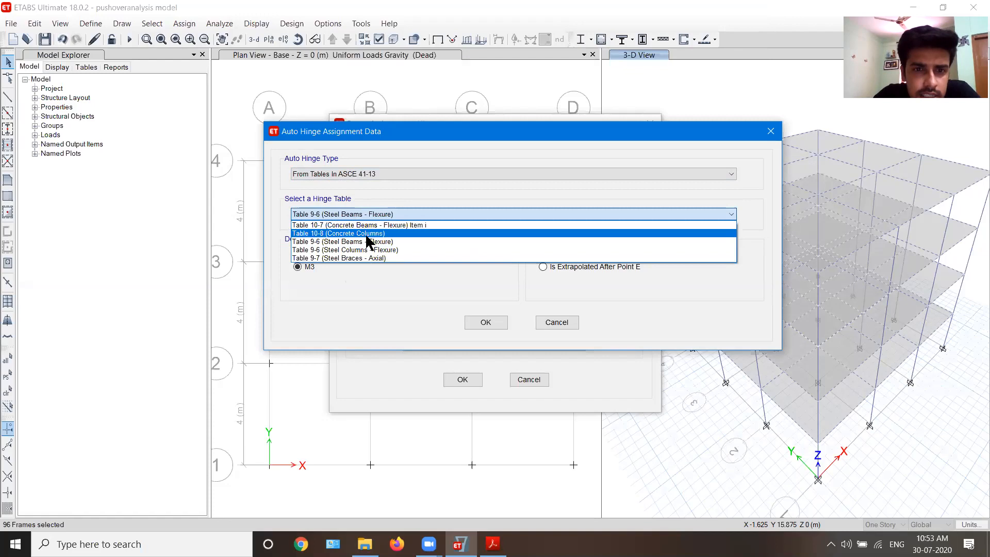
{"action": "left_click", "coordinate": [369, 226]}
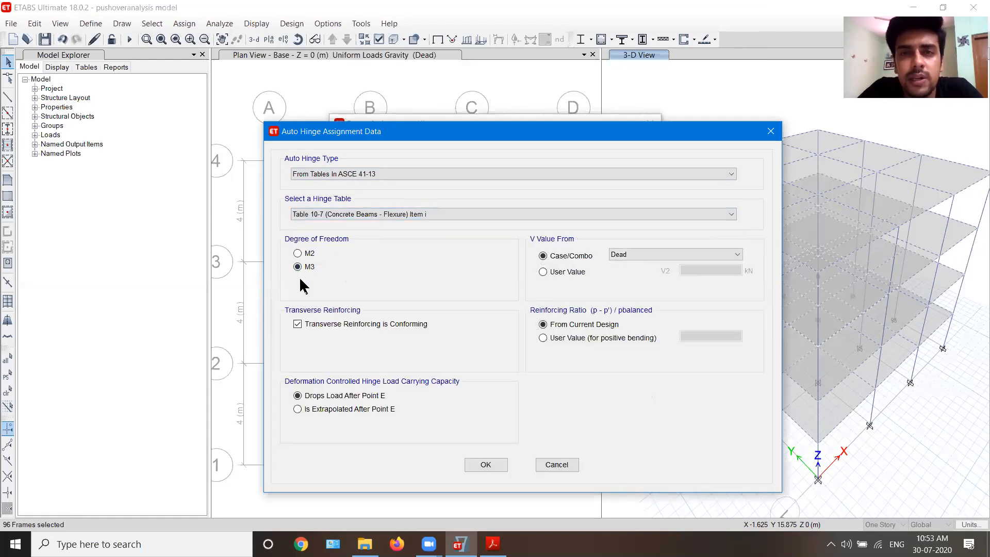
{"action": "left_click", "coordinate": [613, 256]}
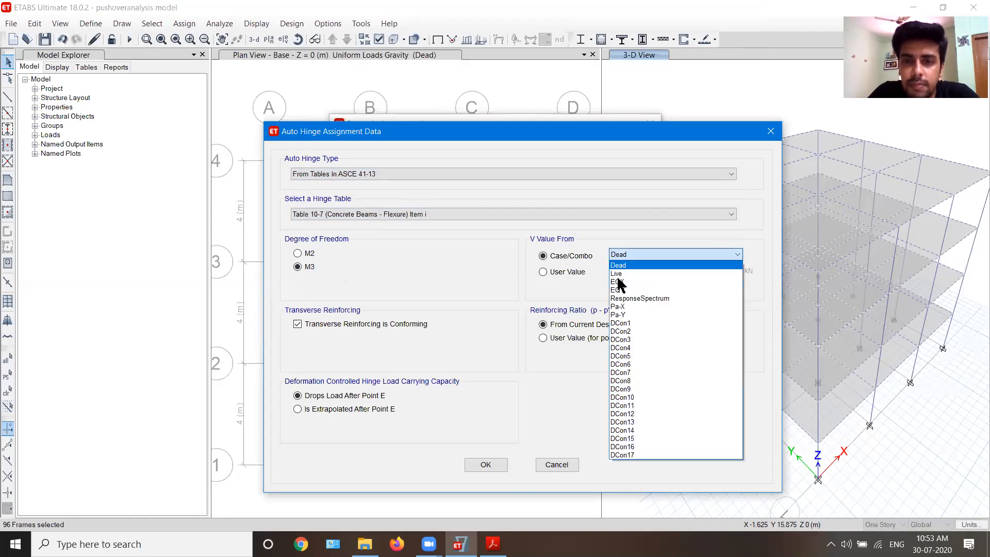
{"action": "left_click", "coordinate": [622, 306]}
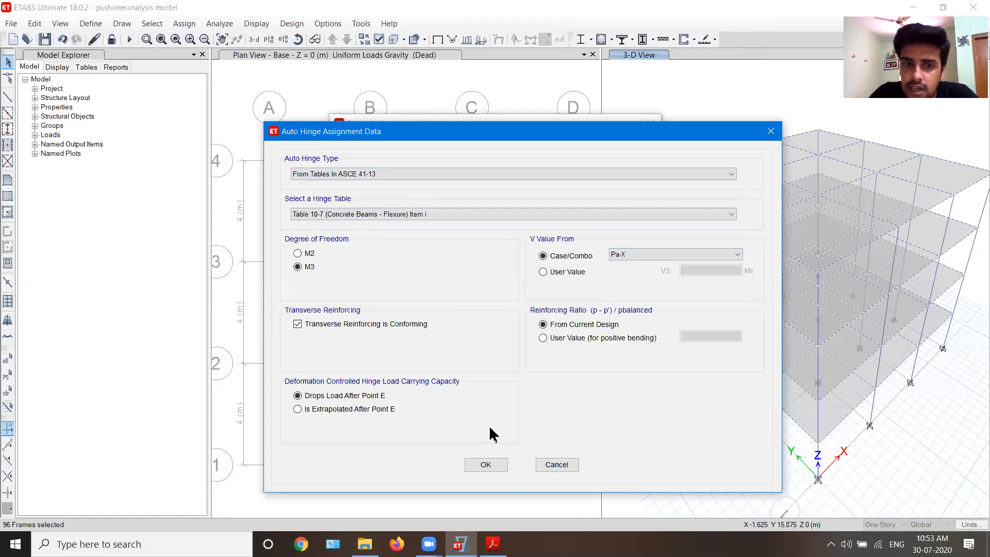
{"action": "left_click", "coordinate": [486, 466]}
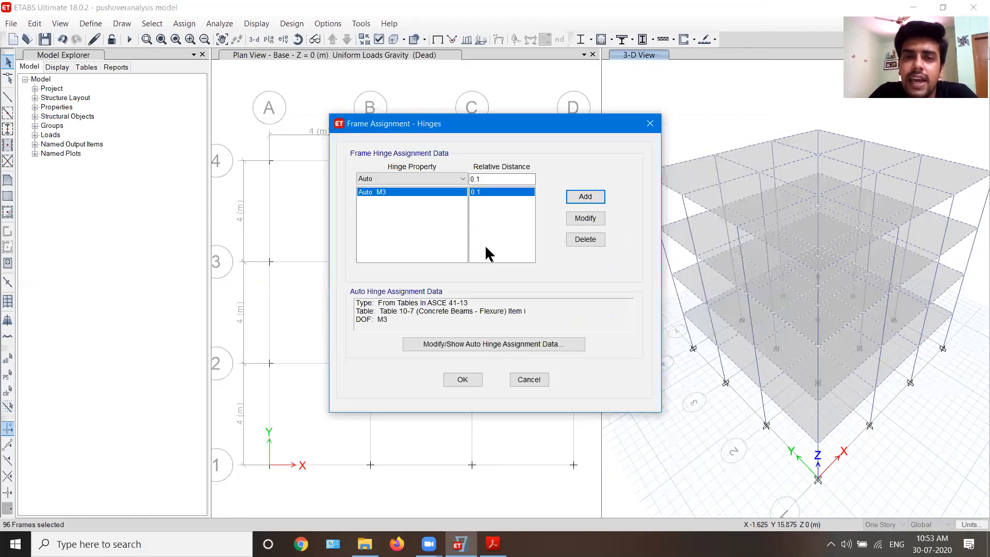
Add a second Auto M3 beam hinge at relative distance 0.9, with the V value from case Pa-X
{"action": "left_click", "coordinate": [482, 179]}
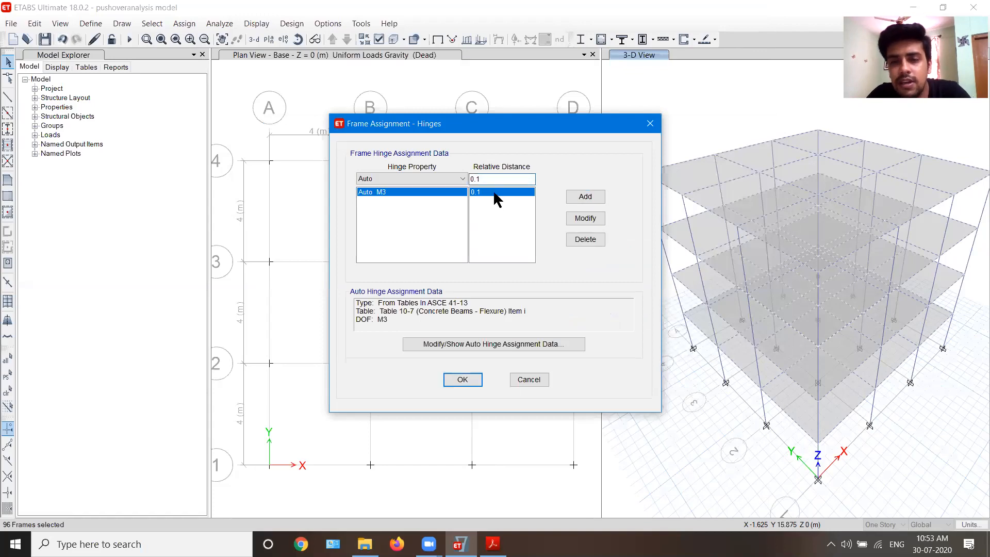
{"action": "type", "text": "9"}
{"action": "left_click", "coordinate": [590, 200]}
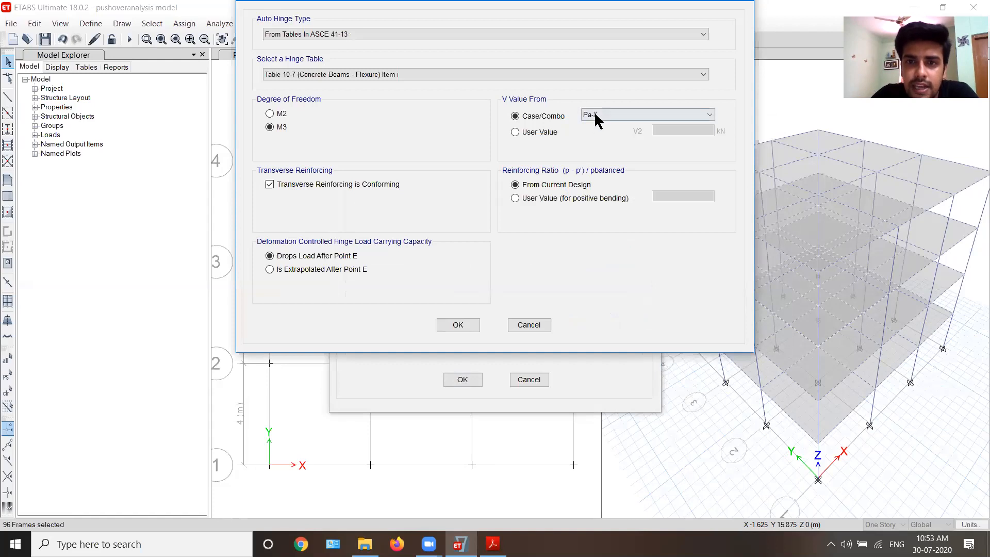
{"action": "left_click", "coordinate": [594, 111]}
{"action": "left_click", "coordinate": [600, 158]}
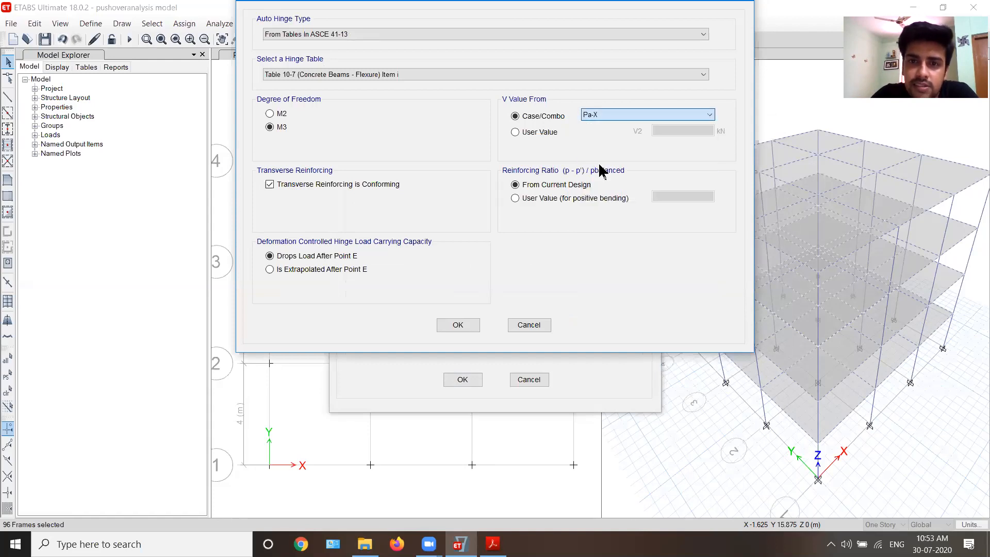
{"action": "left_click", "coordinate": [453, 324]}
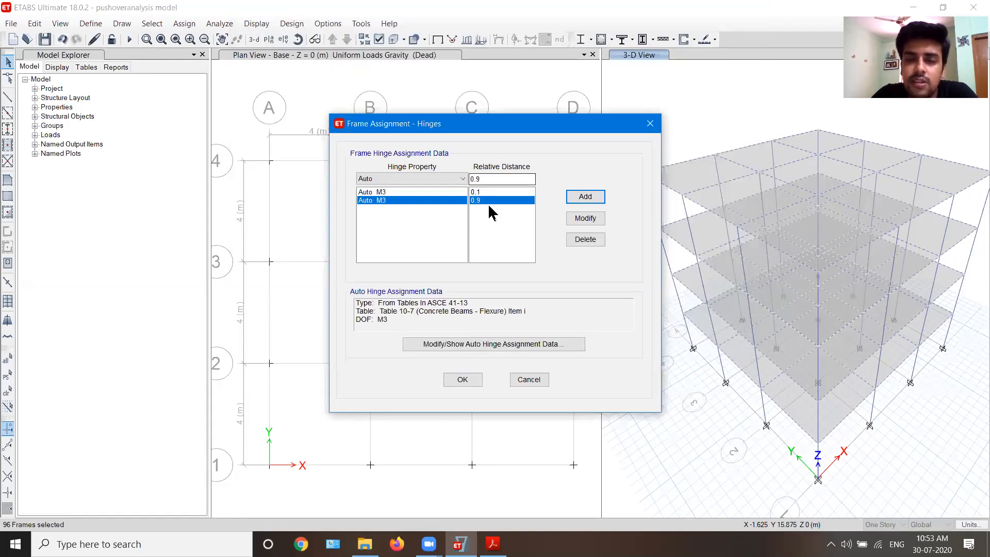
Add another Auto M3 beam hinge at relative distance 0.1, taking the V value from case Pa-Y
{"action": "left_click", "coordinate": [487, 179]}
{"action": "key", "text": "BackSpace"}
{"action": "type", "text": "1"}
{"action": "left_click", "coordinate": [584, 197]}
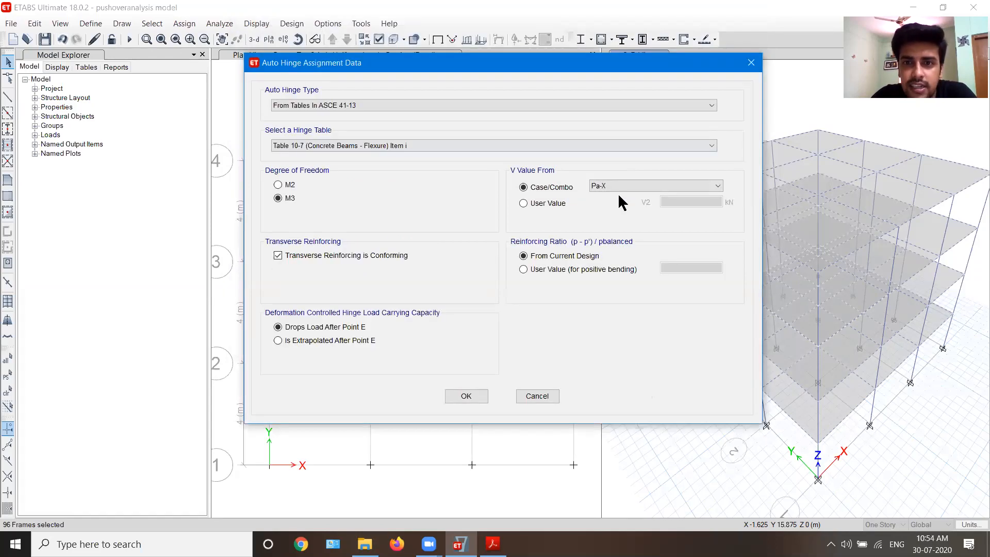
{"action": "left_click", "coordinate": [627, 188]}
{"action": "left_click", "coordinate": [602, 246]}
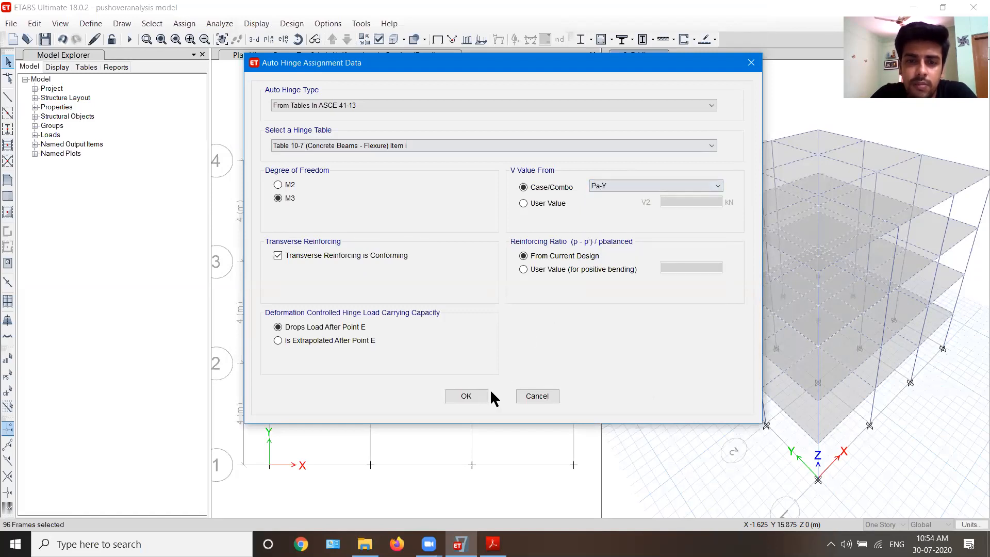
{"action": "left_click", "coordinate": [462, 396]}
Add an Auto M3 beam hinge at relative distance 0.9, with the V value from case Pa-Y
{"action": "key", "text": "BackSpace"}
{"action": "type", "text": "9"}
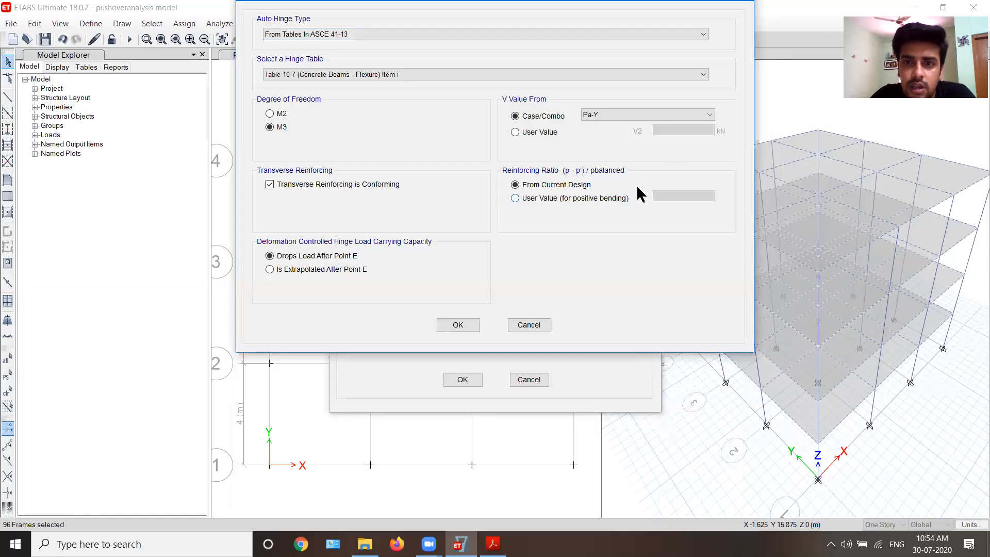
{"action": "left_click", "coordinate": [656, 113]}
{"action": "left_click", "coordinate": [602, 174]}
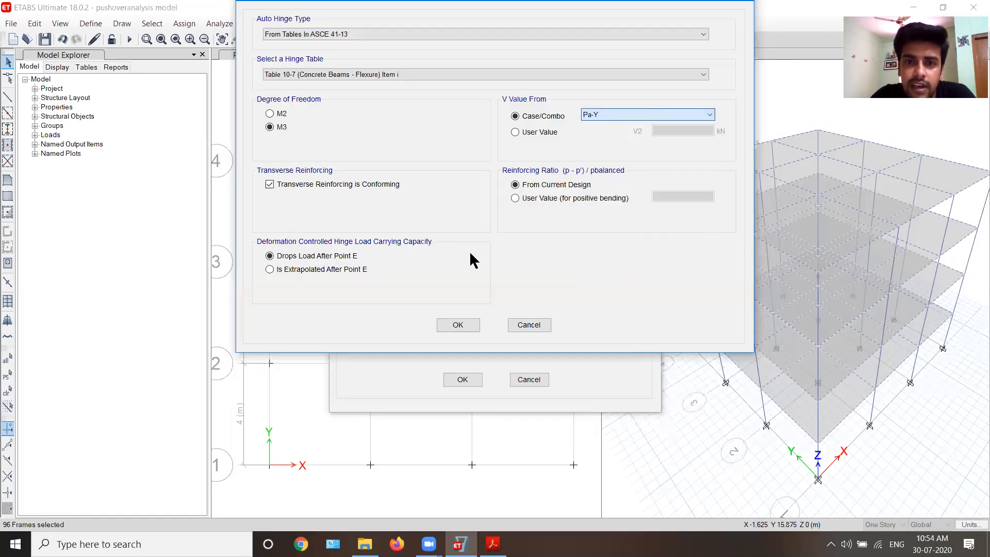
{"action": "left_click", "coordinate": [473, 322]}
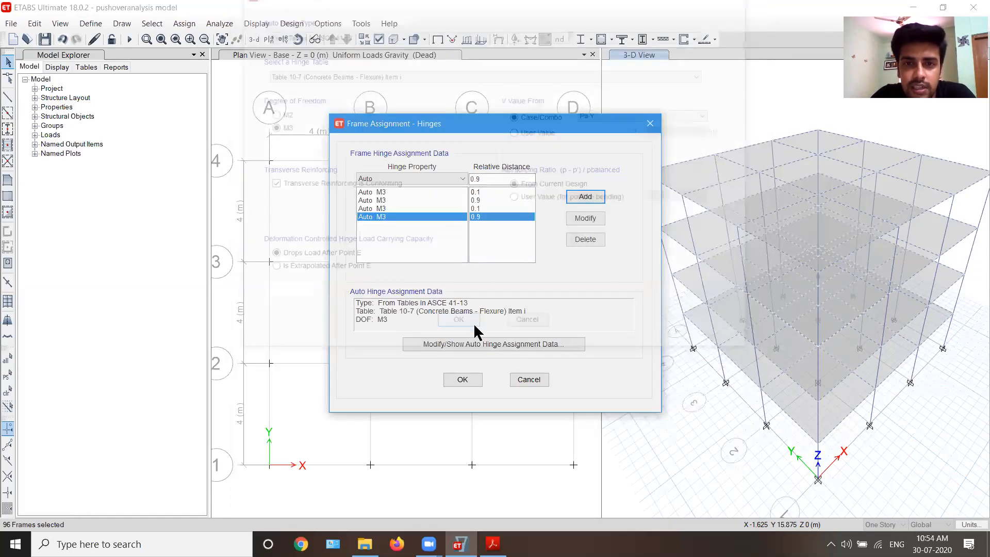
Assign the listed hinges to the selected beams and inspect their labels at the roof corner of the 3-D view
{"action": "left_click", "coordinate": [479, 192]}
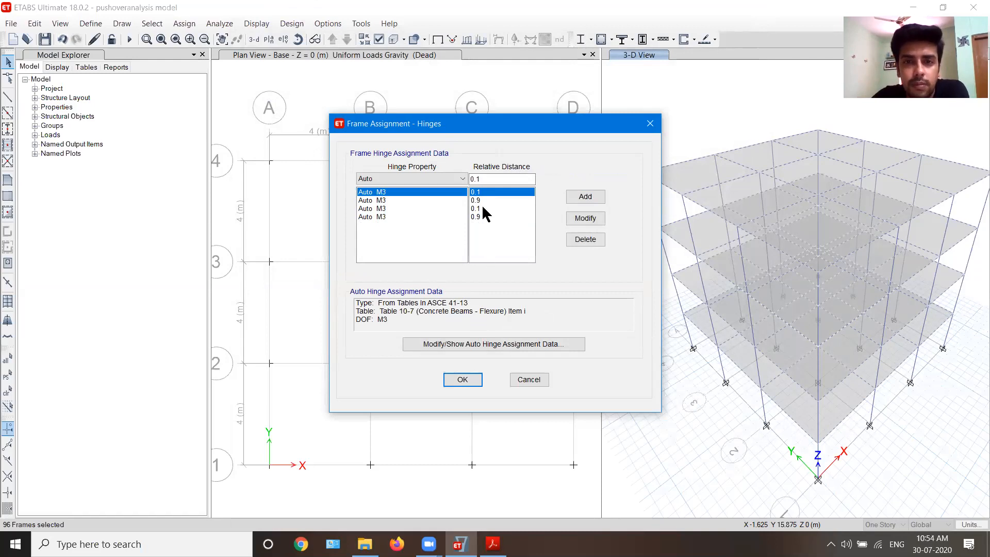
{"action": "left_click", "coordinate": [480, 208]}
{"action": "left_click", "coordinate": [463, 379]}
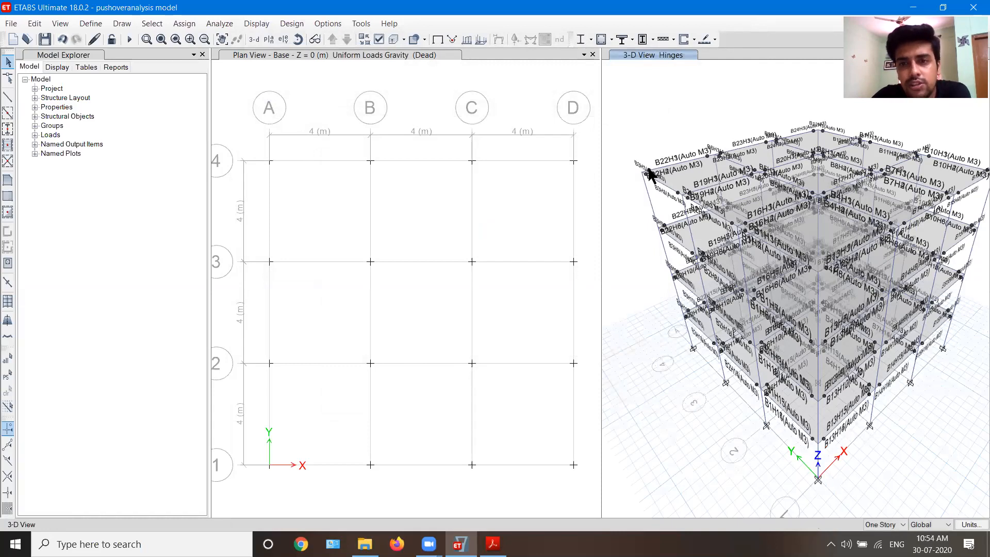
{"action": "scroll", "coordinate": [651, 175], "scroll_direction": "up", "scroll_amount": 5}
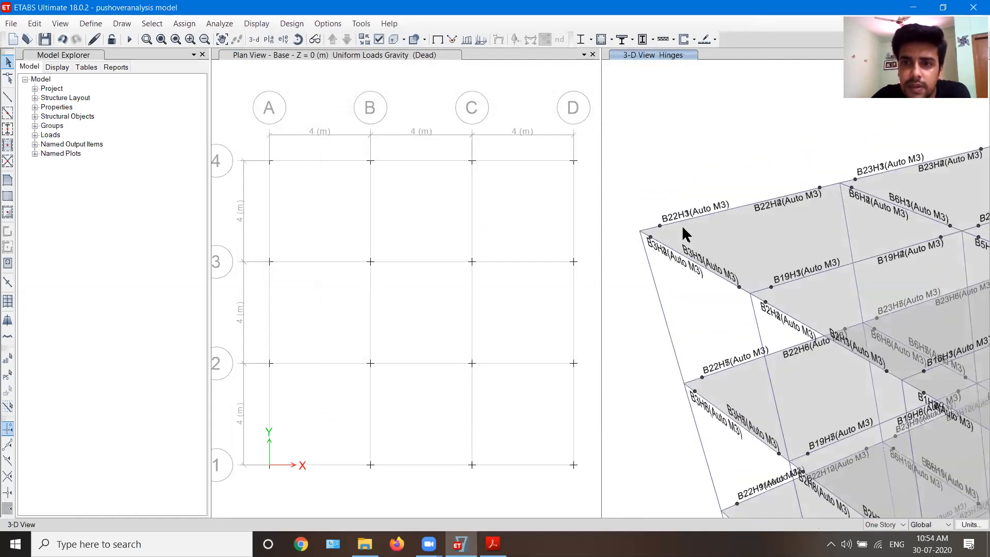
{"action": "scroll", "coordinate": [683, 226], "scroll_direction": "up", "scroll_amount": 5}
{"action": "scroll", "coordinate": [701, 232], "scroll_direction": "down", "scroll_amount": 5}
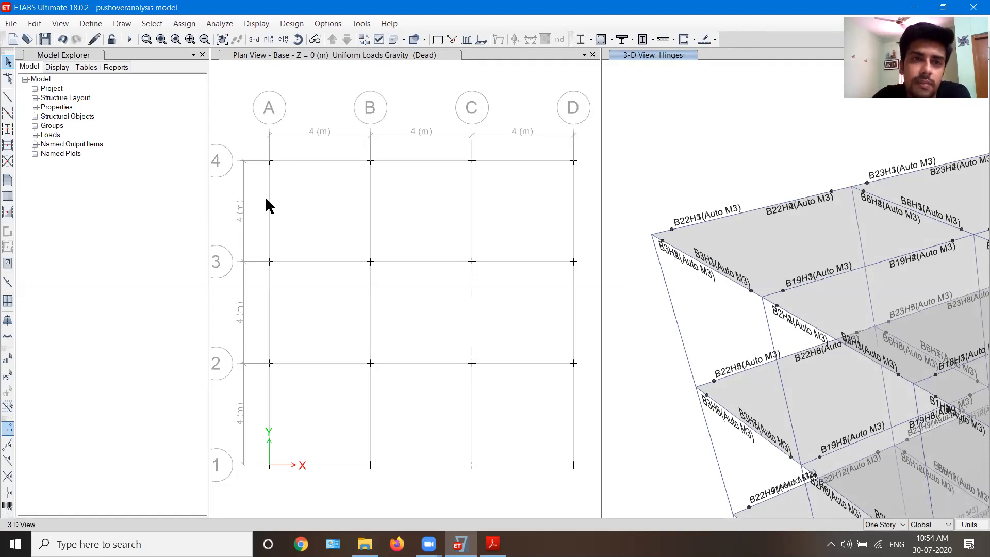
Select all columns in the model by object type
{"action": "left_click", "coordinate": [155, 23]}
{"action": "mouse_move", "coordinate": [251, 37]}
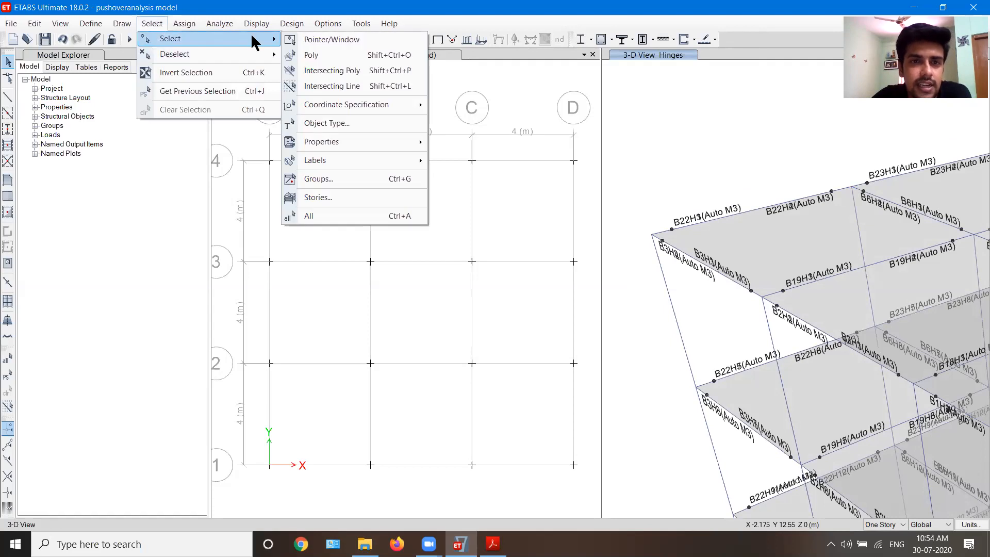
{"action": "left_click", "coordinate": [343, 124]}
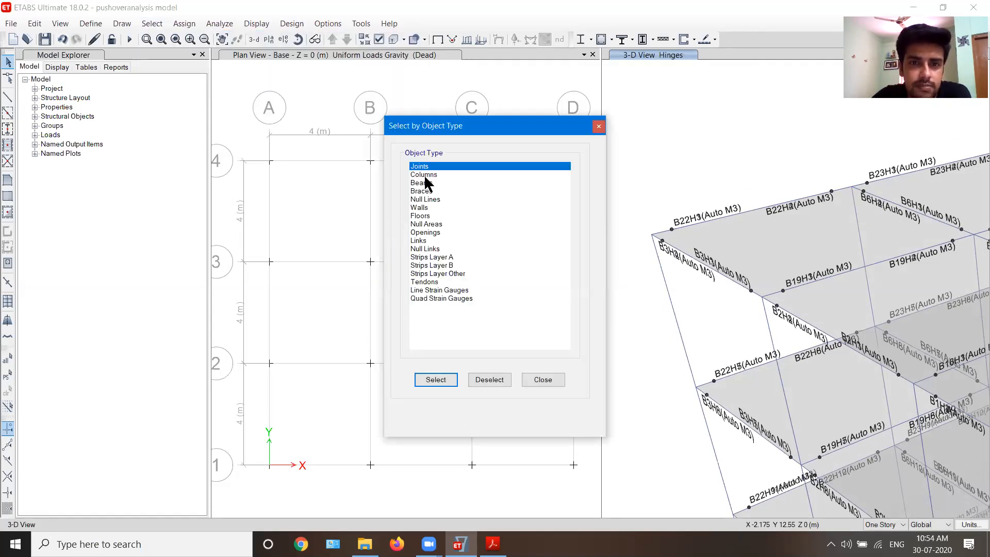
{"action": "left_click", "coordinate": [424, 175]}
{"action": "left_click", "coordinate": [435, 379]}
{"action": "left_click", "coordinate": [539, 379]}
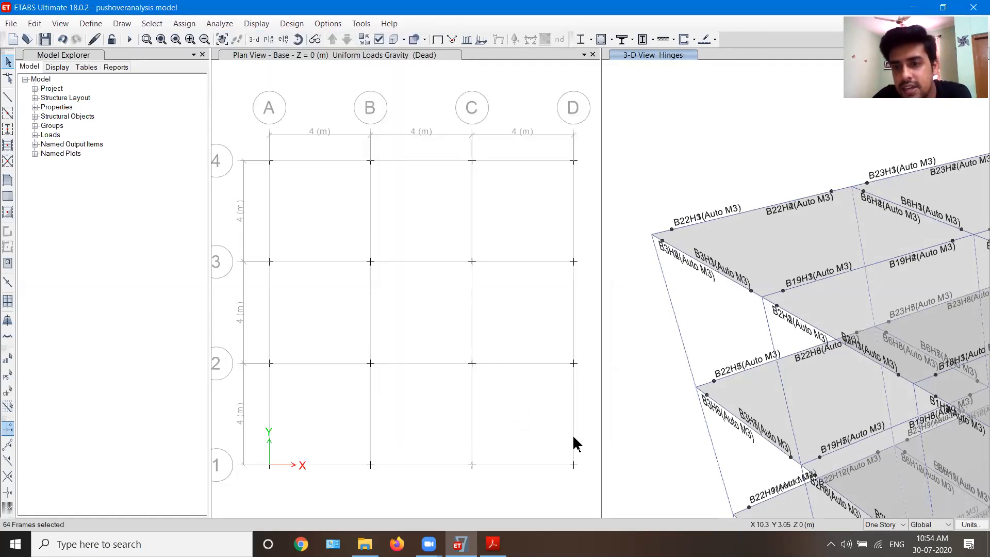
Start a frame hinge assignment for the selected columns and add an Auto hinge at relative distance 0.1
{"action": "left_click", "coordinate": [184, 24]}
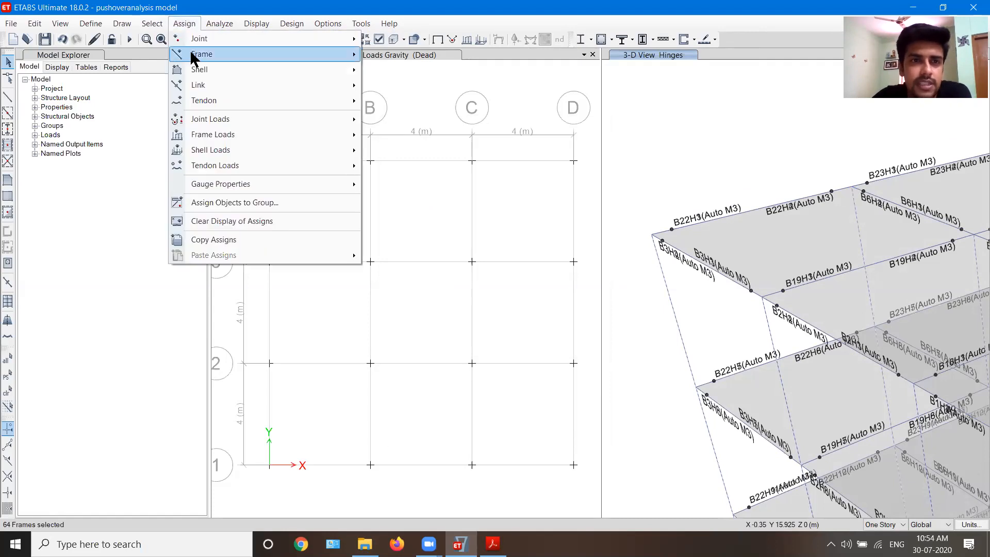
{"action": "mouse_move", "coordinate": [193, 55]}
{"action": "left_click", "coordinate": [416, 188]}
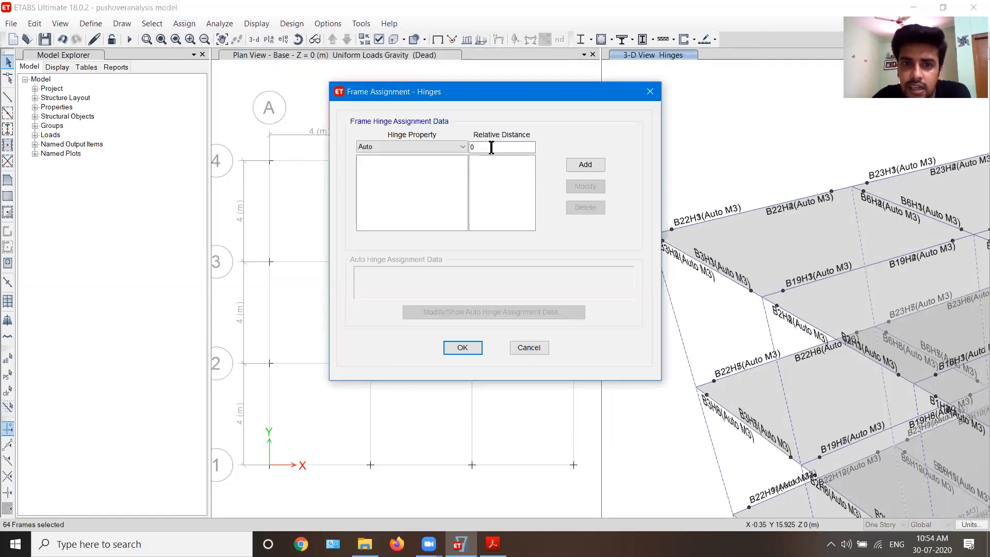
{"action": "left_click", "coordinate": [492, 147]}
{"action": "type", "text": ".1"}
{"action": "left_click", "coordinate": [585, 164]}
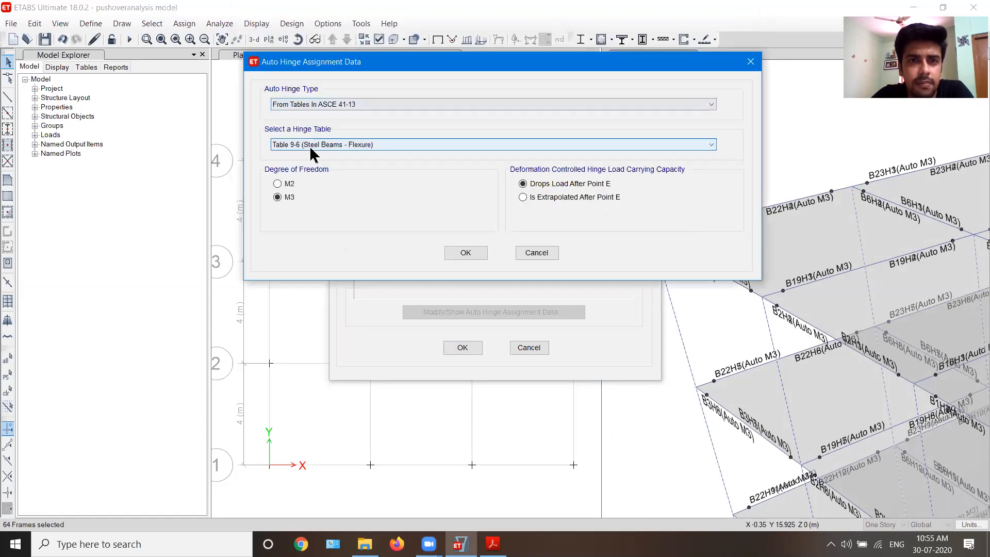
Define the column hinge from ASCE 41-13 Table 10-8 (Concrete Columns) with P-M2-M3 degrees of freedom and P and V values from Pa-X
{"action": "left_click", "coordinate": [312, 145]}
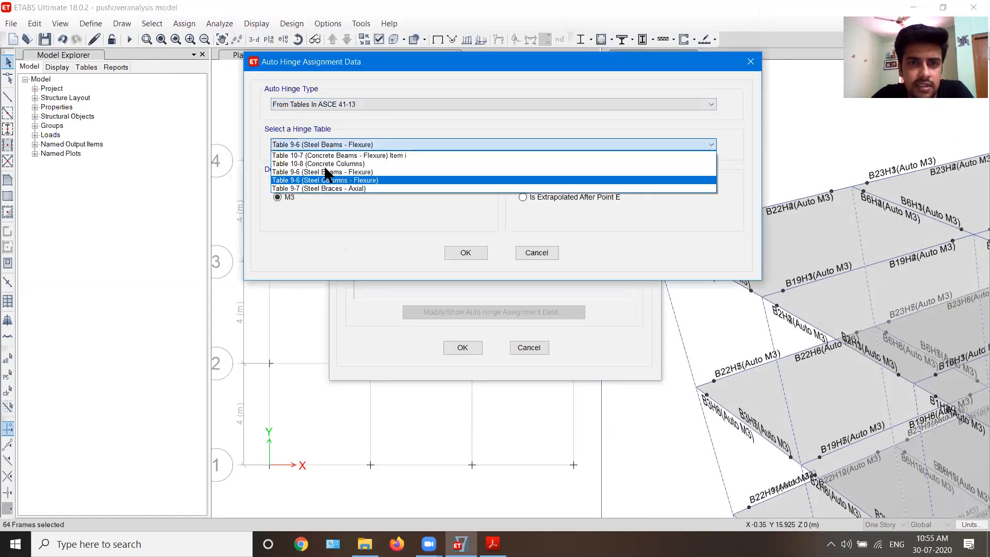
{"action": "left_click", "coordinate": [326, 162]}
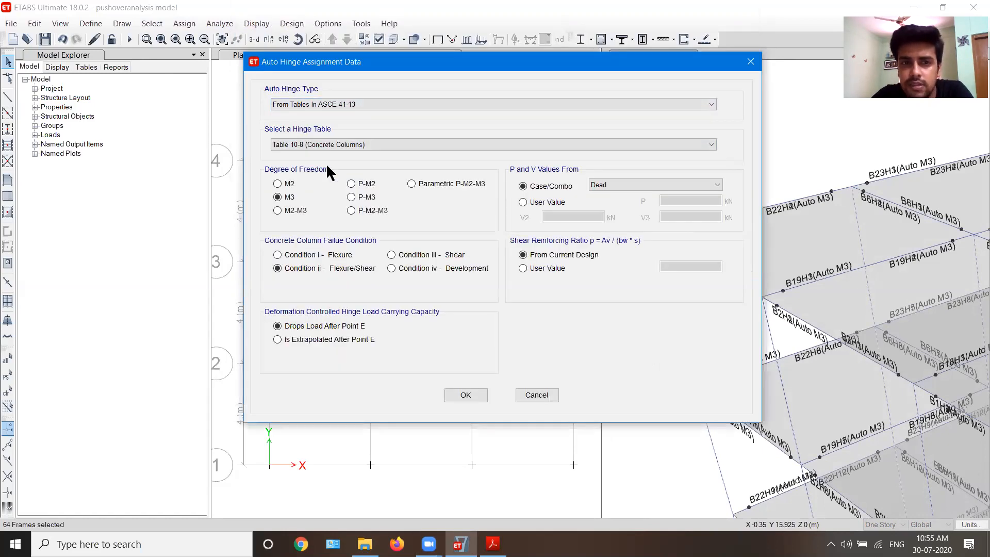
{"action": "left_click", "coordinate": [373, 209]}
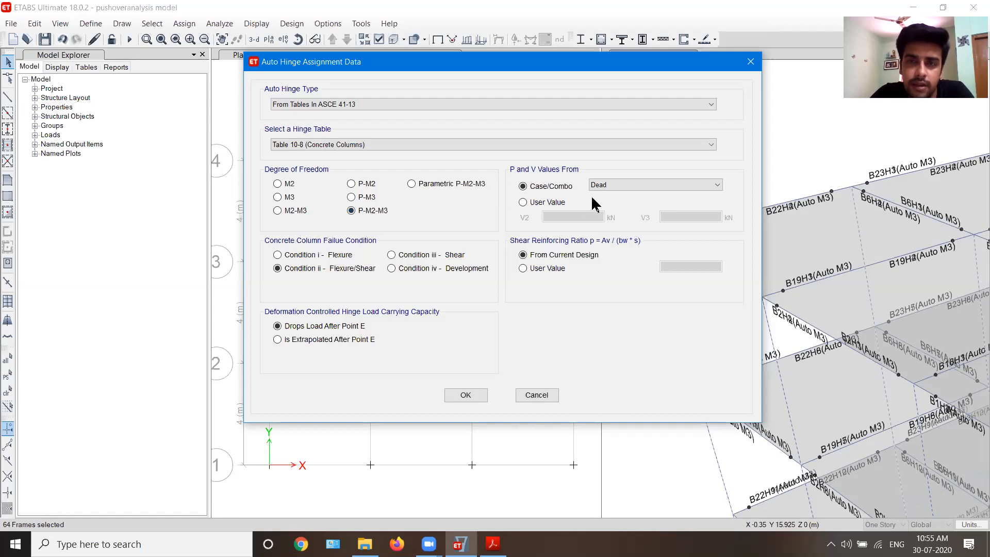
{"action": "left_click", "coordinate": [615, 184]}
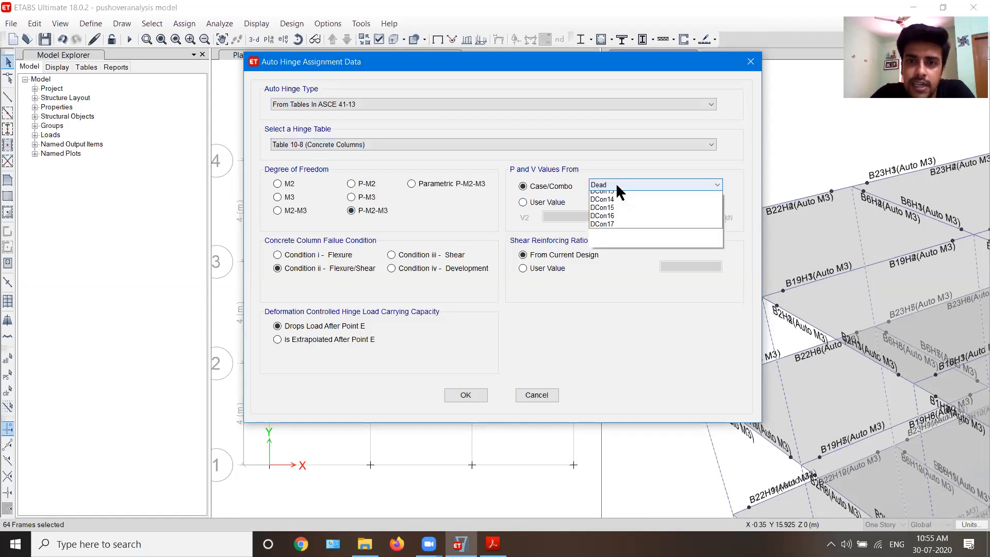
{"action": "left_click", "coordinate": [614, 237]}
{"action": "left_click", "coordinate": [468, 395]}
Add an Auto P-M2-M3 column hinge at relative distance 0.9, with the P and V values from case Pa-X
{"action": "left_click", "coordinate": [496, 147]}
{"action": "key", "text": "BackSpace"}
{"action": "type", "text": "9"}
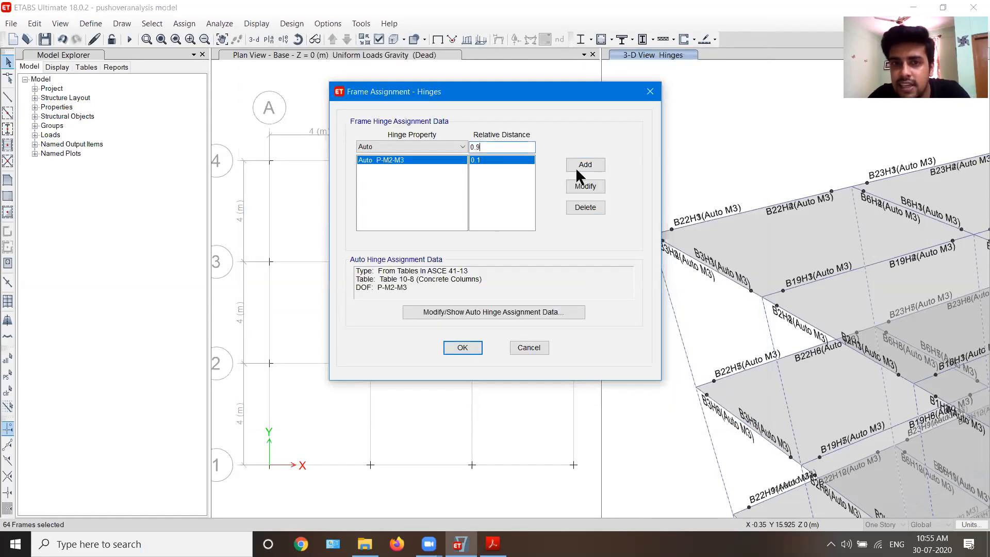
{"action": "left_click", "coordinate": [584, 165]}
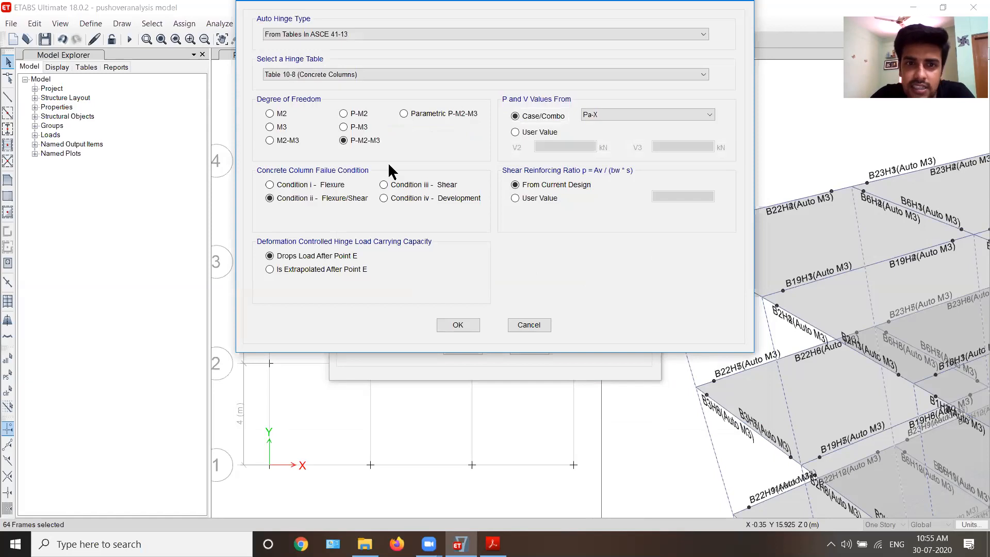
{"action": "left_click", "coordinate": [598, 113]}
{"action": "left_click", "coordinate": [598, 113]}
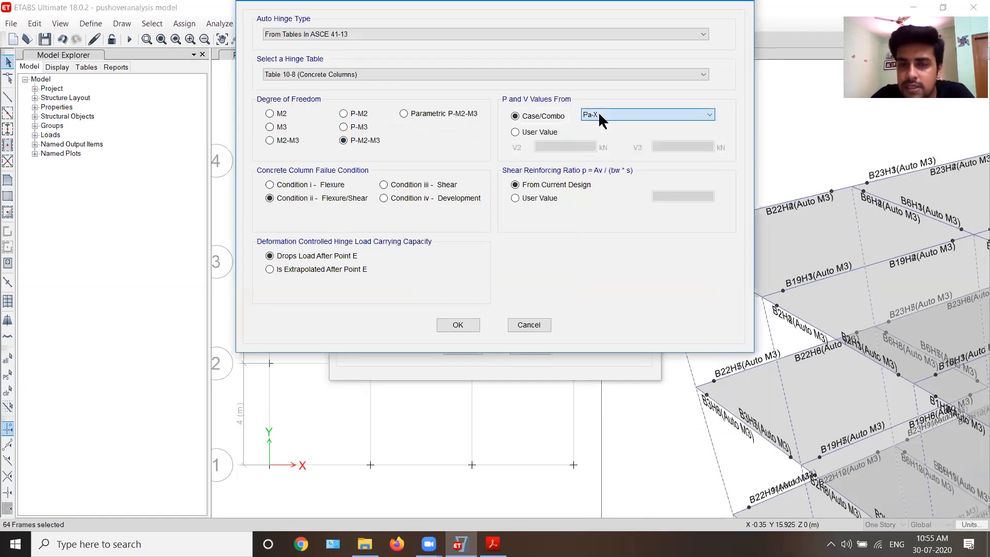
{"action": "left_click", "coordinate": [457, 323]}
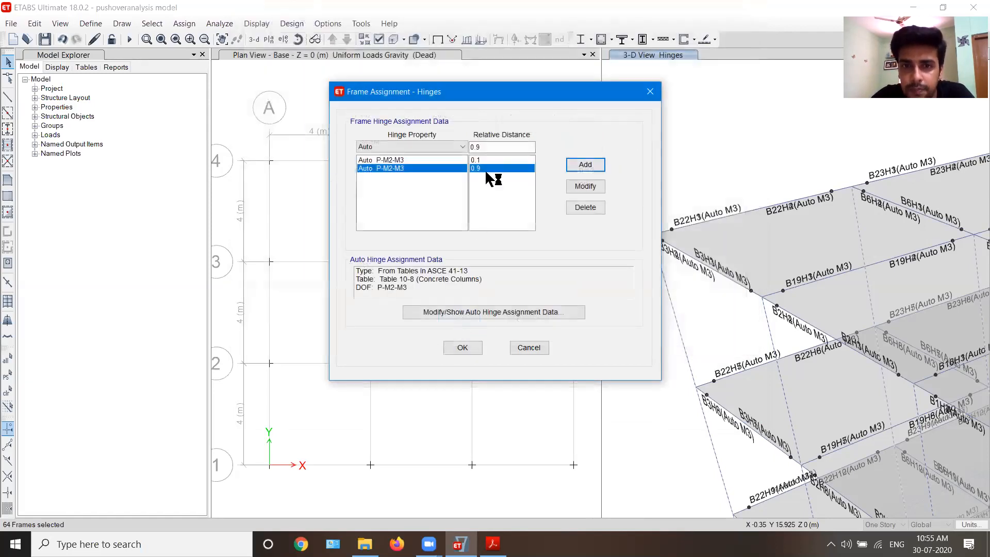
Add another Auto P-M2-M3 column hinge at relative distance 0.1, taking the P and V values from case Pa-Y
{"action": "left_click", "coordinate": [487, 147]}
{"action": "key", "text": "BackSpace"}
{"action": "type", "text": "1"}
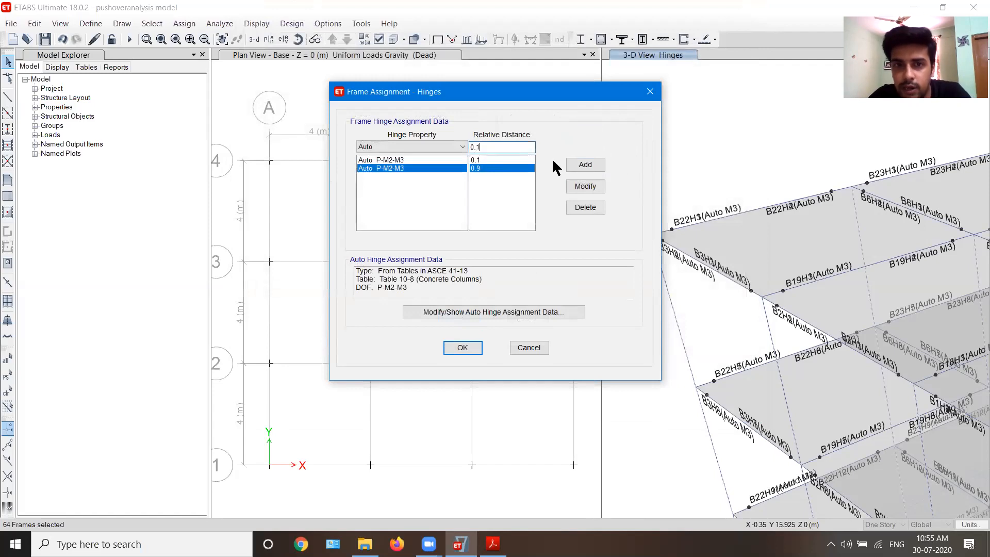
{"action": "left_click", "coordinate": [584, 166]}
{"action": "left_click", "coordinate": [623, 113]}
{"action": "left_click", "coordinate": [599, 175]}
{"action": "left_click", "coordinate": [469, 320]}
Add an Auto P-M2-M3 column hinge at relative distance 0.9, with the P and V values from case Pa-Y
{"action": "left_click", "coordinate": [513, 147]}
{"action": "key", "text": "BackSpace"}
{"action": "type", "text": "9"}
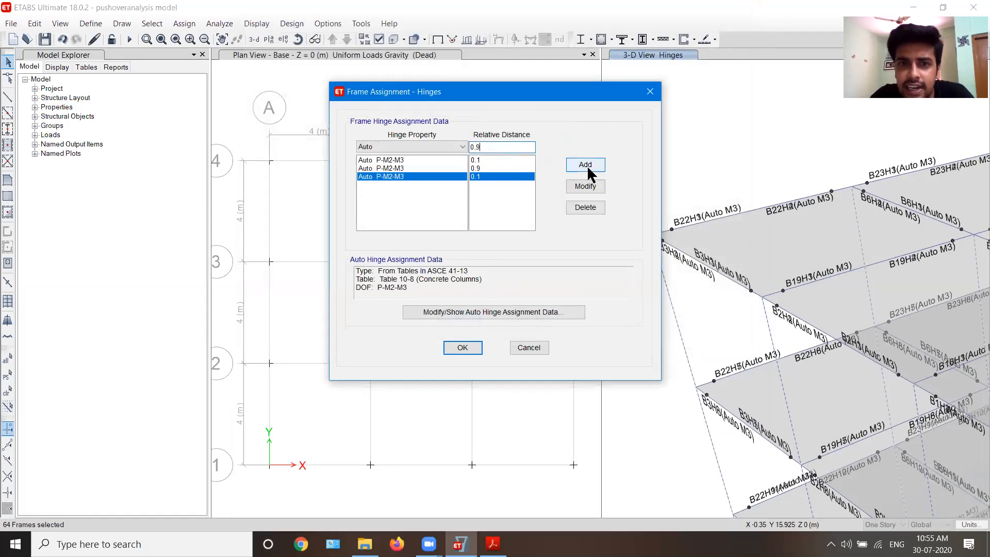
{"action": "left_click", "coordinate": [586, 165]}
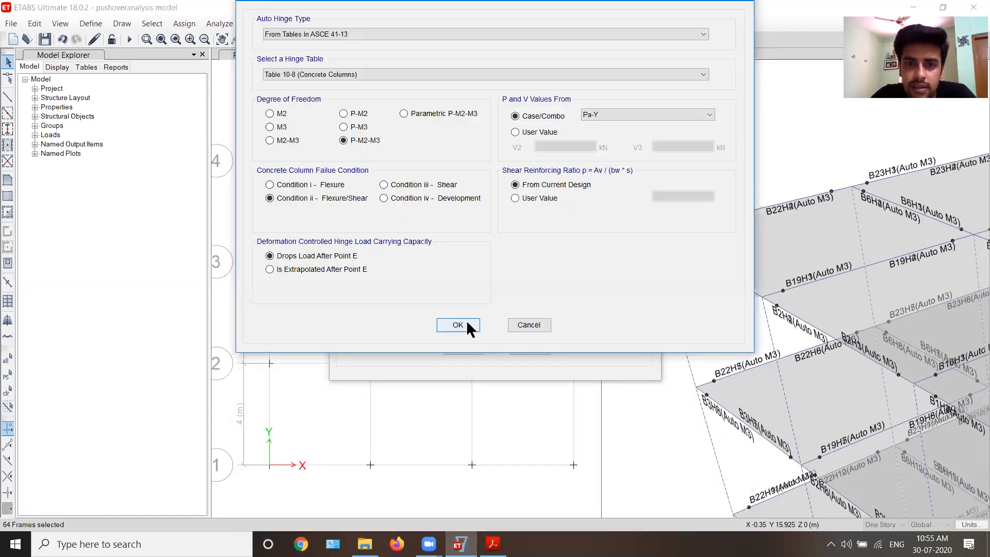
{"action": "left_click", "coordinate": [466, 320]}
Review the listed column hinges, assign them to the selected columns, and inspect their labels in the 3-D view
{"action": "left_click", "coordinate": [478, 159]}
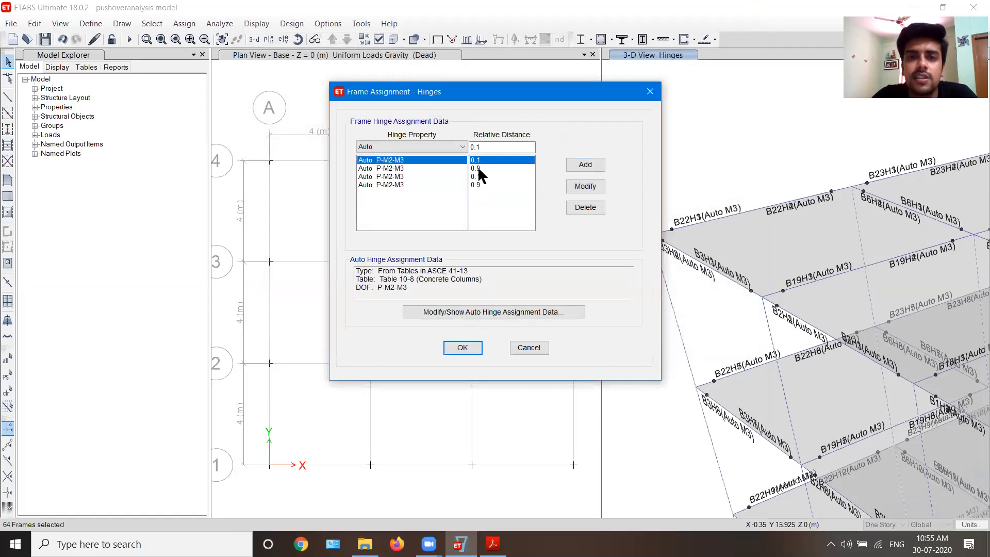
{"action": "left_click", "coordinate": [479, 169]}
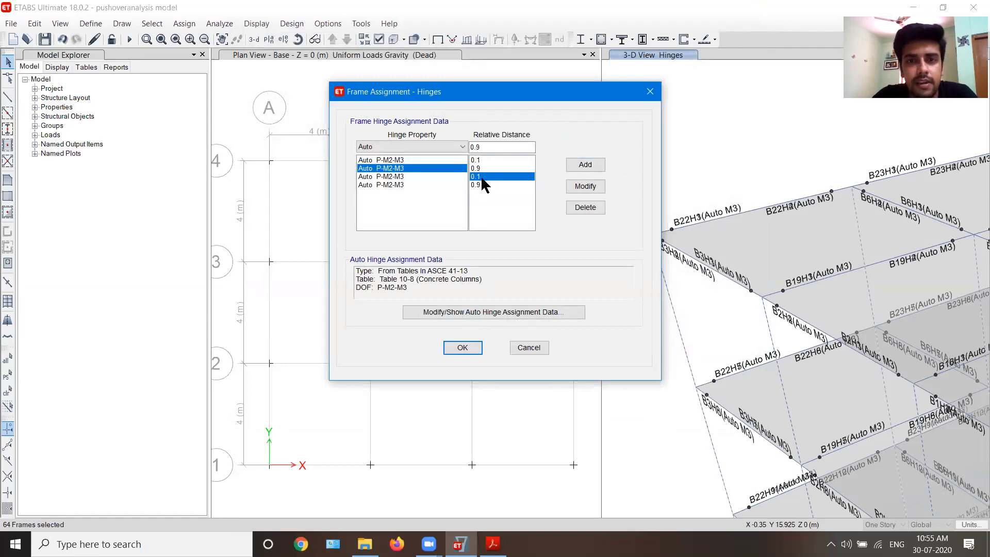
{"action": "left_click", "coordinate": [480, 176]}
{"action": "left_click", "coordinate": [480, 183]}
{"action": "left_click", "coordinate": [462, 348]}
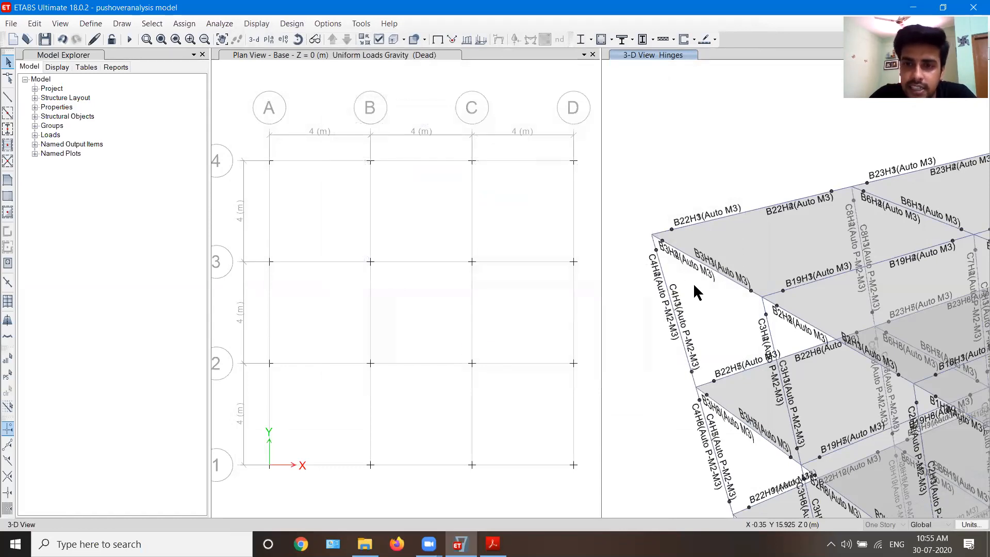
{"action": "scroll", "coordinate": [661, 324], "scroll_direction": "up", "scroll_amount": 3}
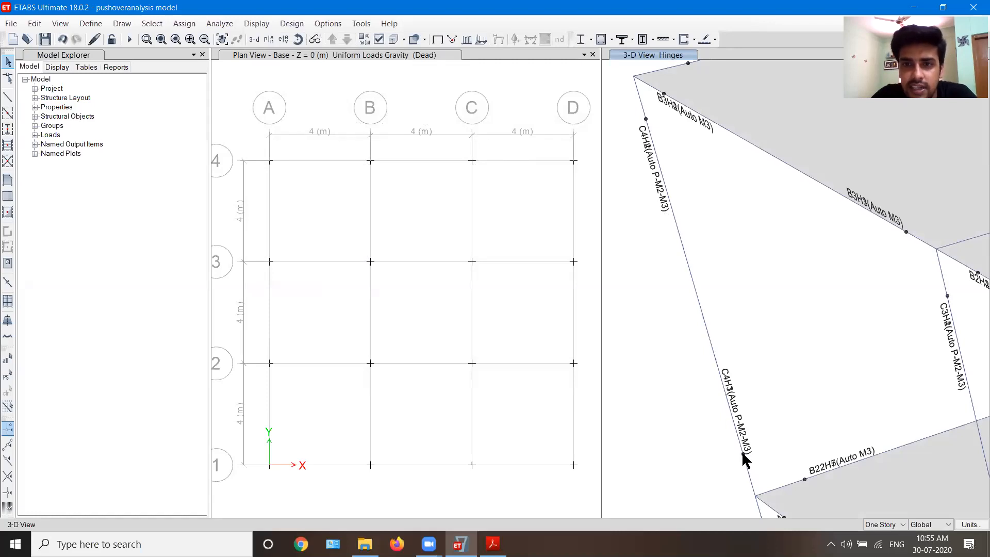
{"action": "scroll", "coordinate": [663, 249], "scroll_direction": "down", "scroll_amount": 5}
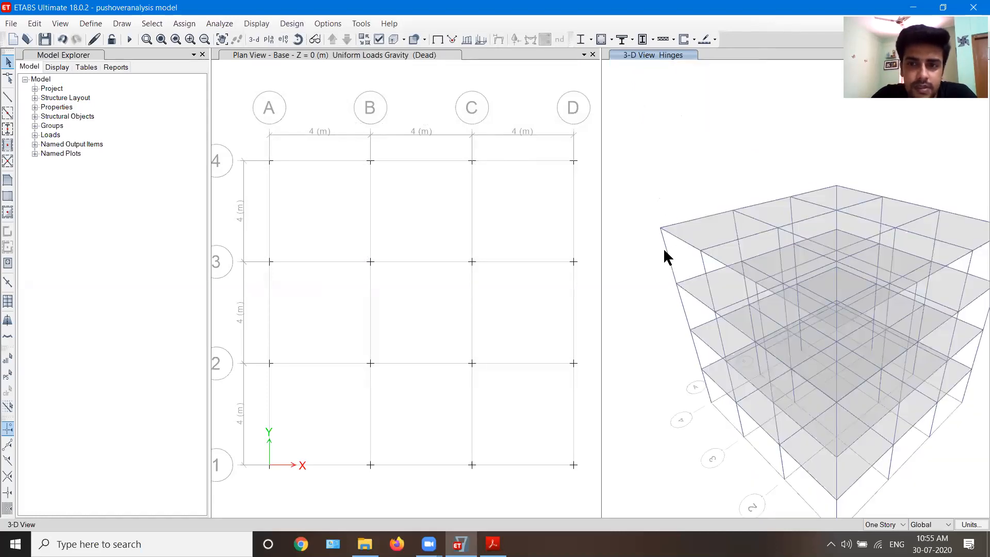
Consult the Acrobat Reader slide listing the ETABS steps, highlight the hinge overwrites item, and return to ETABS
{"action": "middle_click_drag", "start_coordinate": [846, 461], "coordinate": [800, 394]}
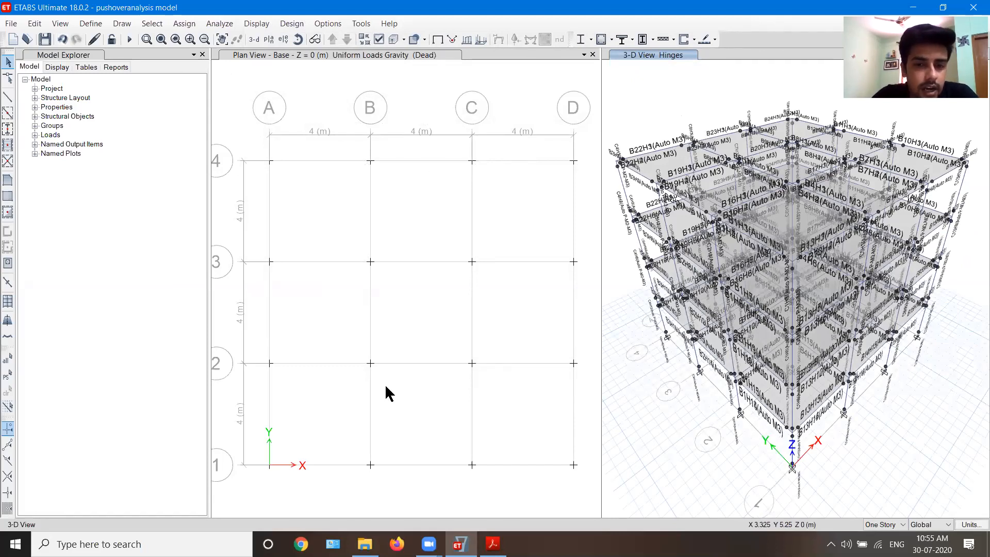
{"action": "left_click", "coordinate": [492, 544]}
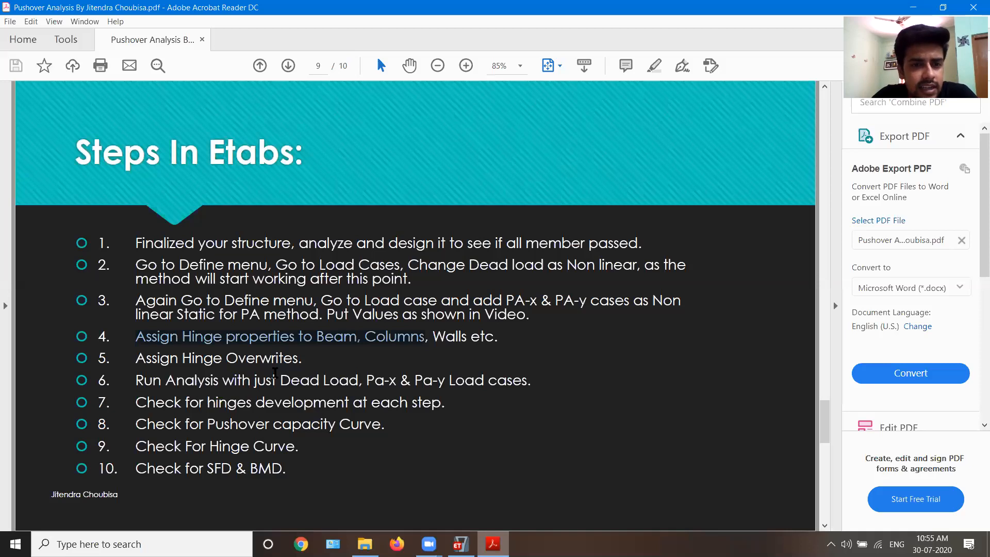
{"action": "triple_click", "coordinate": [165, 362]}
{"action": "left_click", "coordinate": [460, 542]}
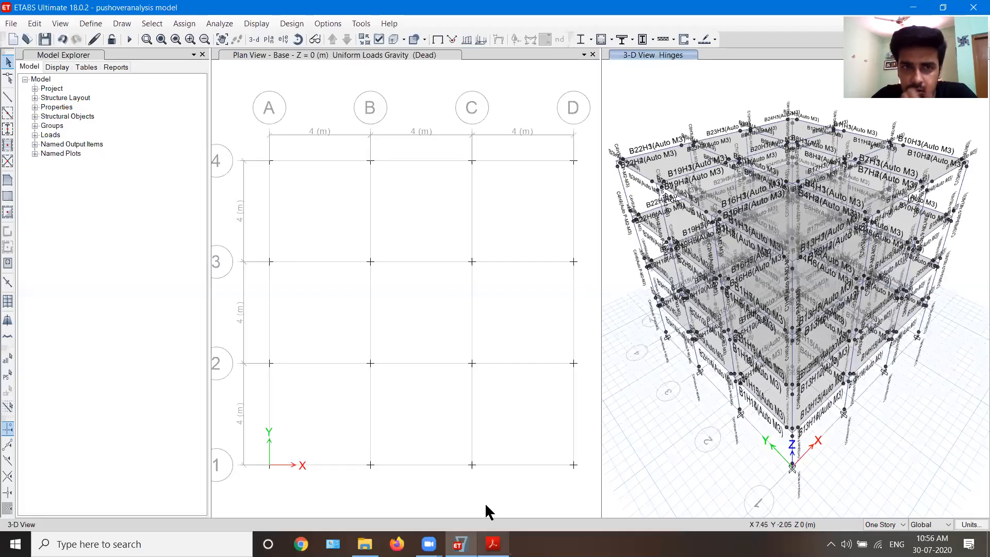
Select all beams and columns of the frame by object type, and restore the plain undeformed 3-D view
{"action": "left_click", "coordinate": [153, 24]}
{"action": "mouse_move", "coordinate": [161, 39]}
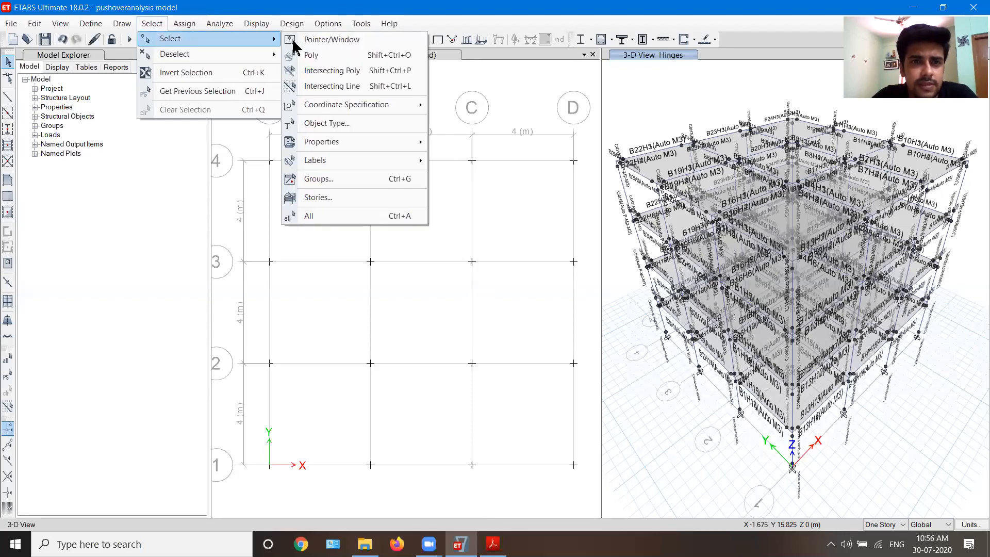
{"action": "left_click", "coordinate": [322, 133]}
{"action": "left_click", "coordinate": [436, 182]}
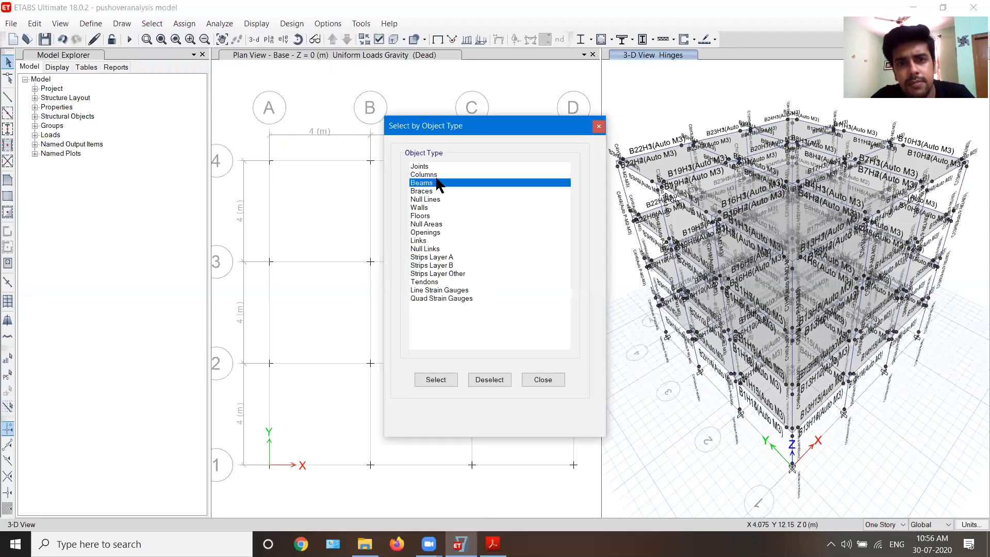
{"action": "left_click", "coordinate": [424, 174]}
{"action": "left_click", "coordinate": [442, 382]}
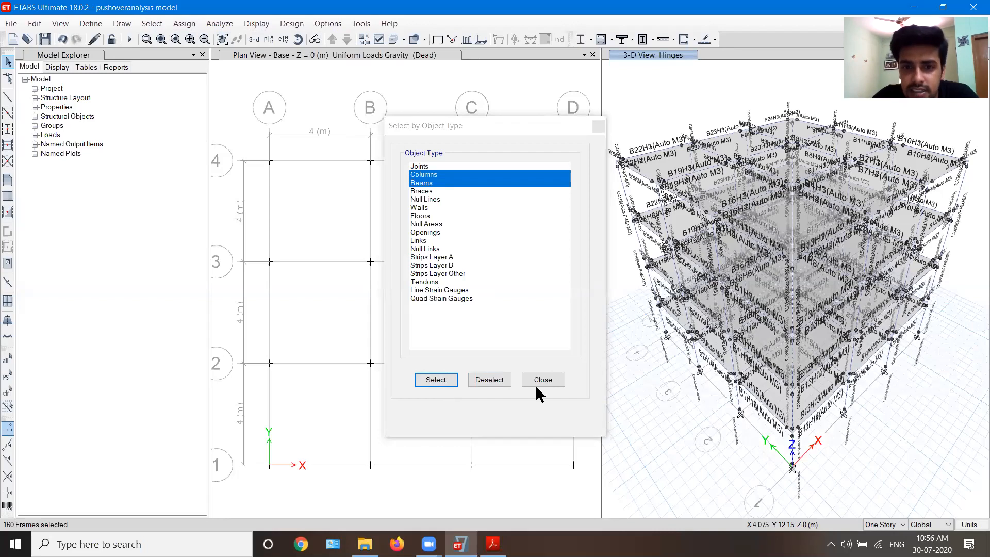
{"action": "key", "text": "Escape"}
{"action": "left_click", "coordinate": [437, 40]}
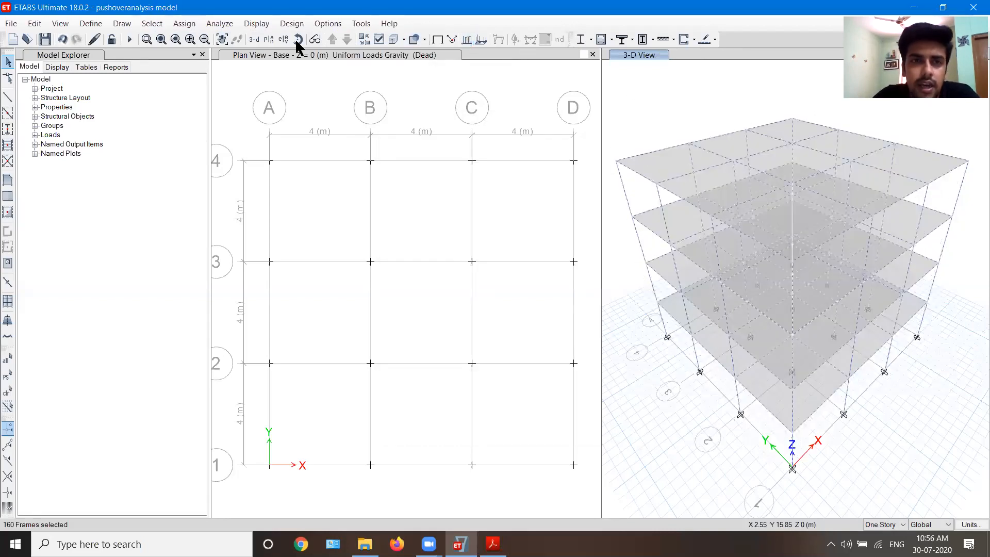
Assign hinge overwrites to the selected frames, auto-subdividing at hinges with a relative frame element length of 0.1
{"action": "left_click", "coordinate": [219, 23]}
{"action": "left_click", "coordinate": [219, 23]}
{"action": "left_click", "coordinate": [184, 27]}
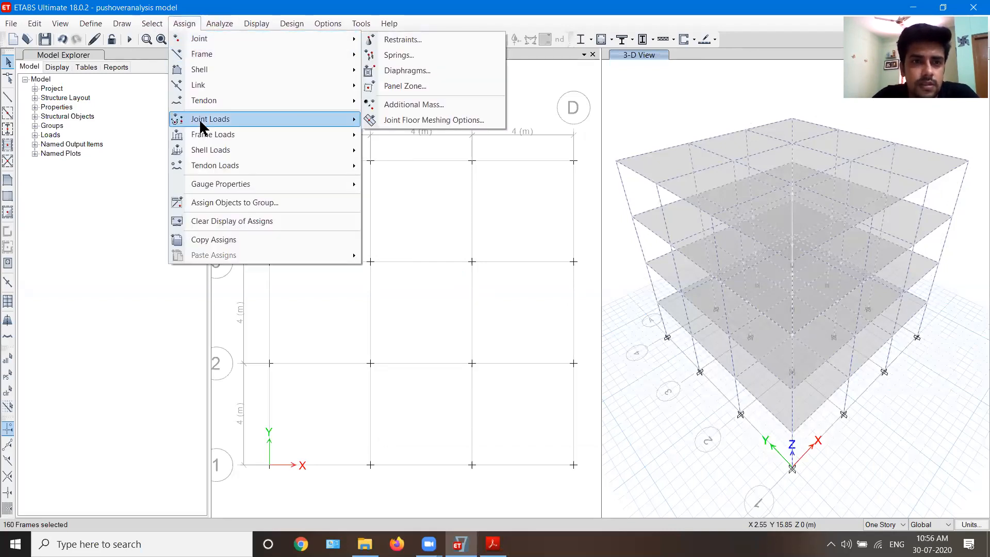
{"action": "mouse_move", "coordinate": [204, 100]}
{"action": "mouse_move", "coordinate": [203, 53]}
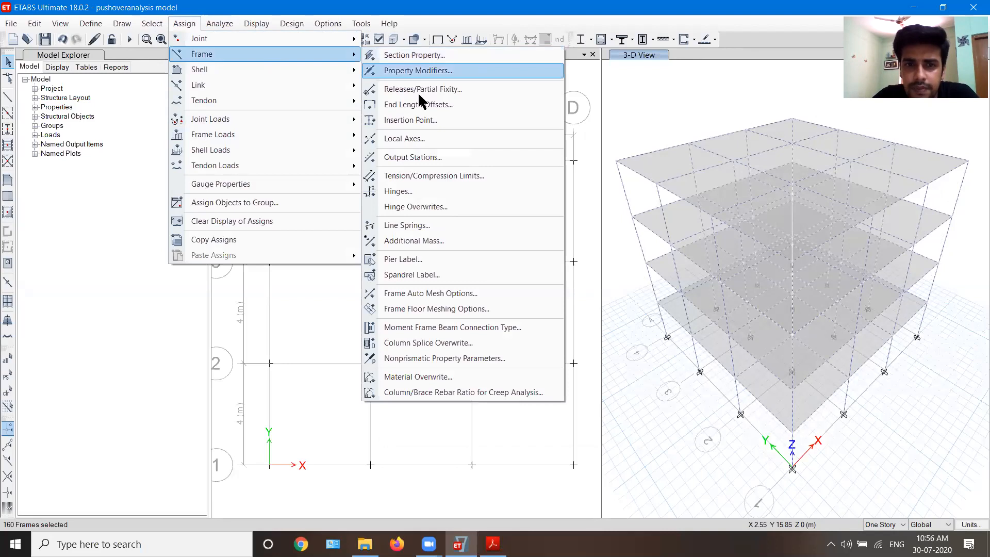
{"action": "left_click", "coordinate": [431, 206]}
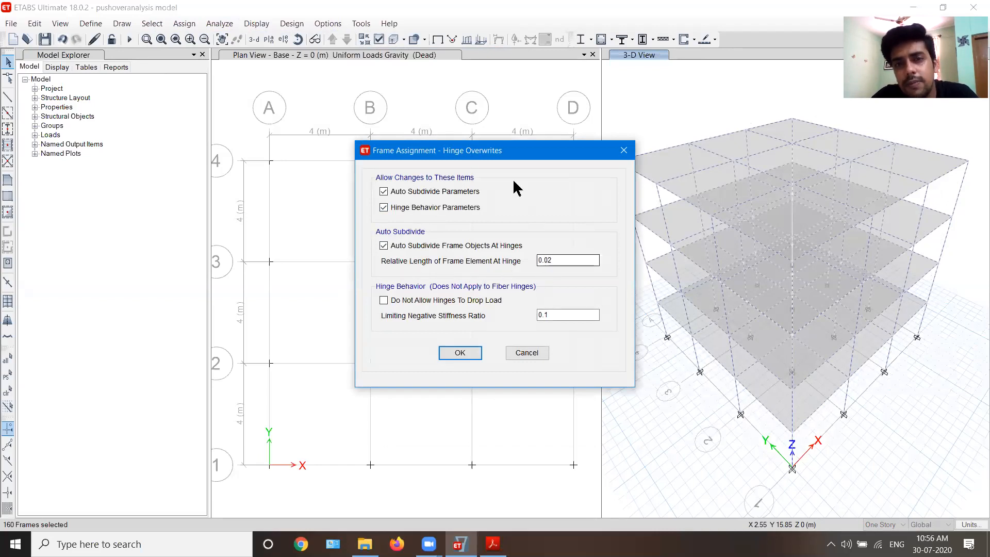
{"action": "left_click_drag", "start_coordinate": [512, 150], "coordinate": [487, 150]}
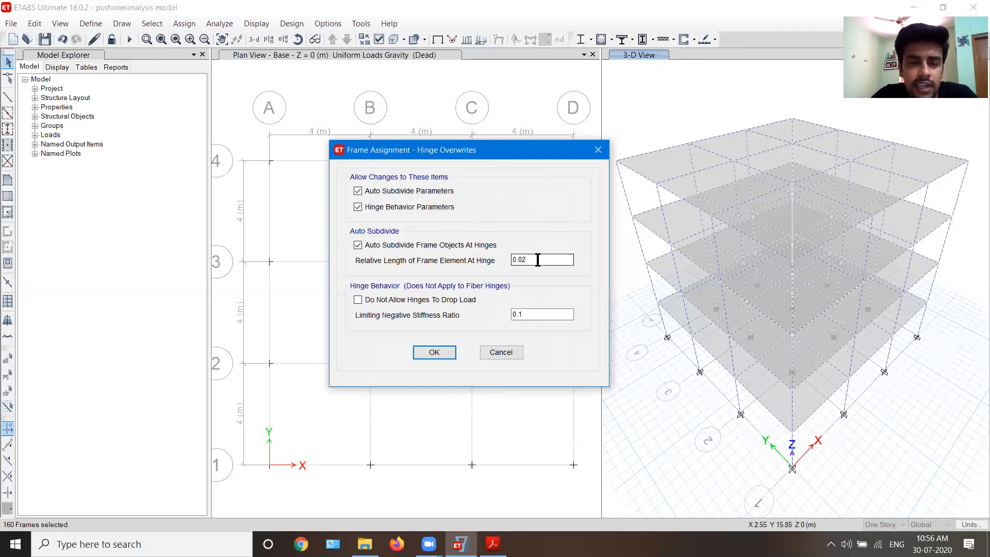
{"action": "left_click_drag", "start_coordinate": [538, 260], "coordinate": [442, 264]}
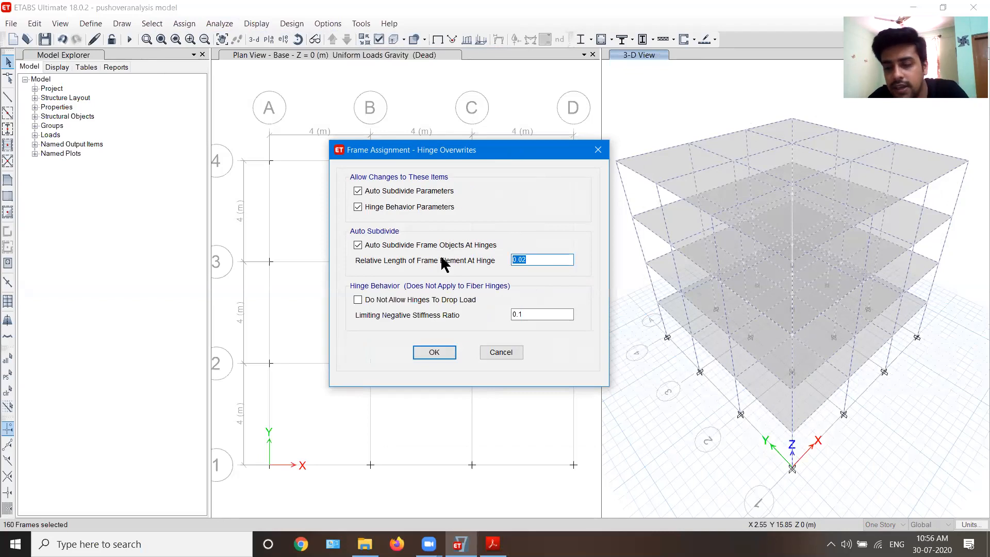
{"action": "type", "text": "0.1"}
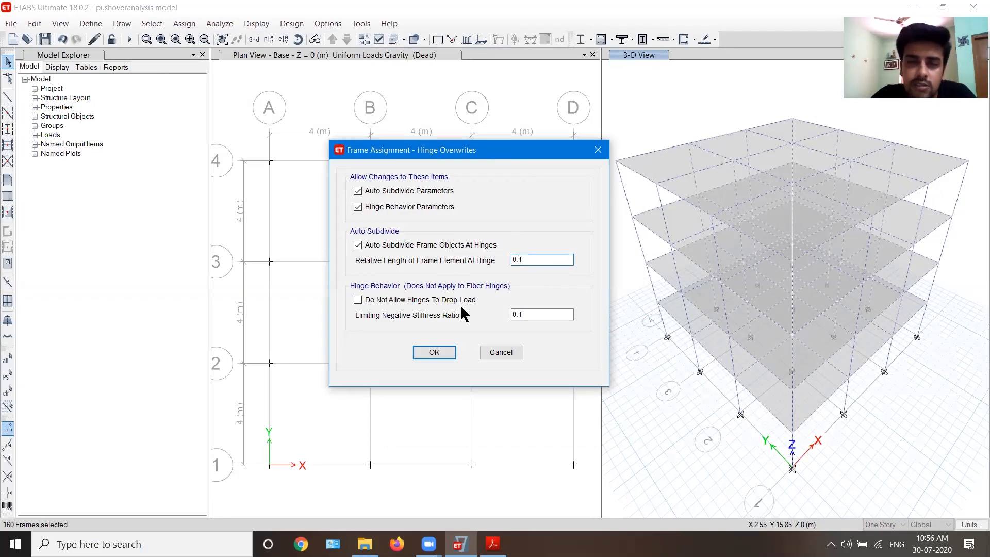
{"action": "left_click", "coordinate": [445, 351]}
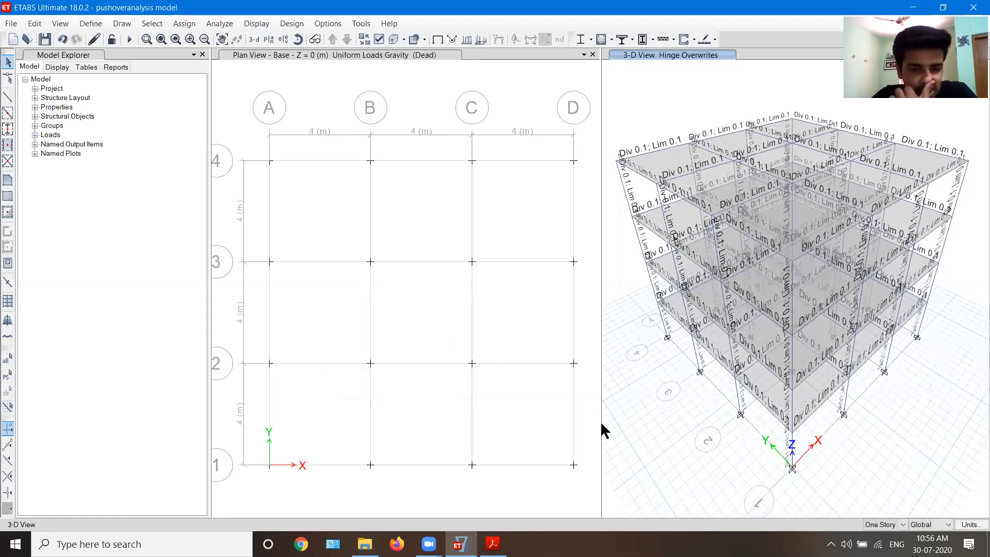
Highlight the Acrobat Reader slide's item about running the analysis with Dead, Pa-x and Pa-y, and return to ETABS
{"action": "left_click", "coordinate": [492, 544]}
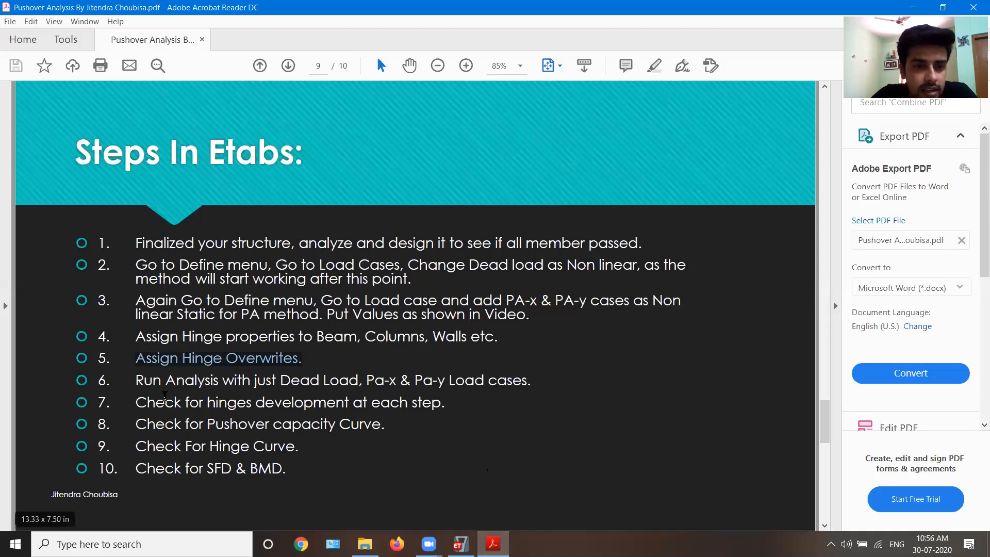
{"action": "left_click_drag", "start_coordinate": [152, 384], "coordinate": [487, 384]}
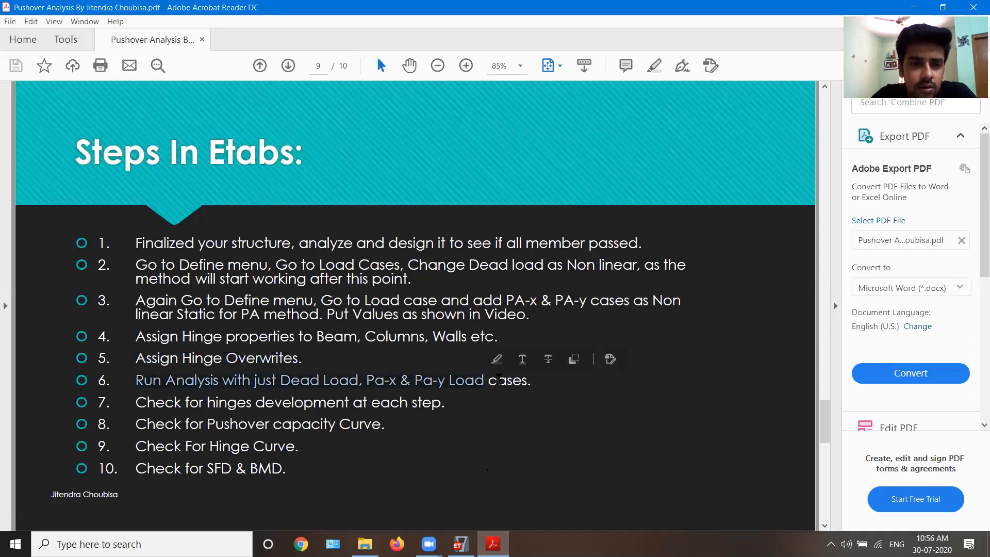
{"action": "left_click", "coordinate": [492, 544]}
Run the model check with all check options selected and dismiss its report
{"action": "left_click", "coordinate": [220, 23]}
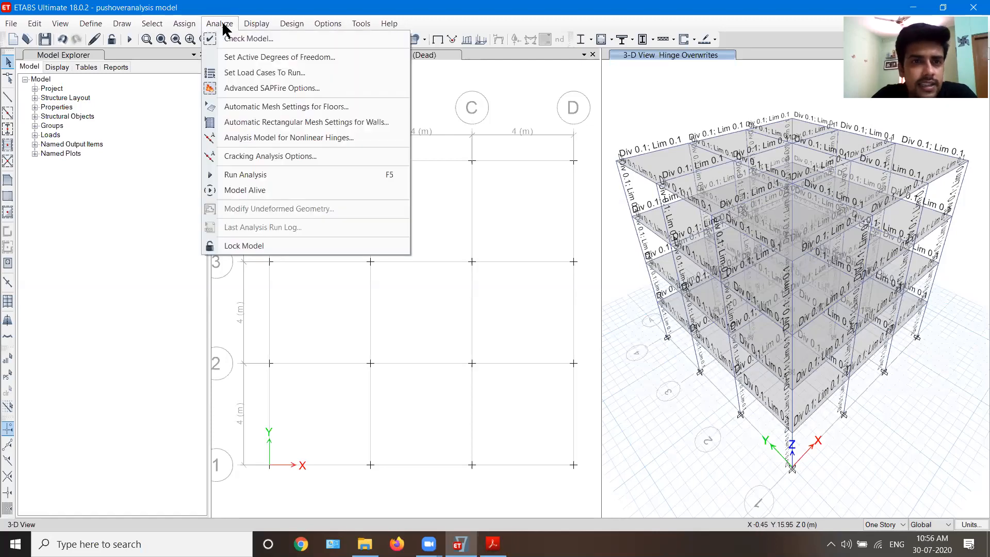
{"action": "left_click", "coordinate": [245, 39]}
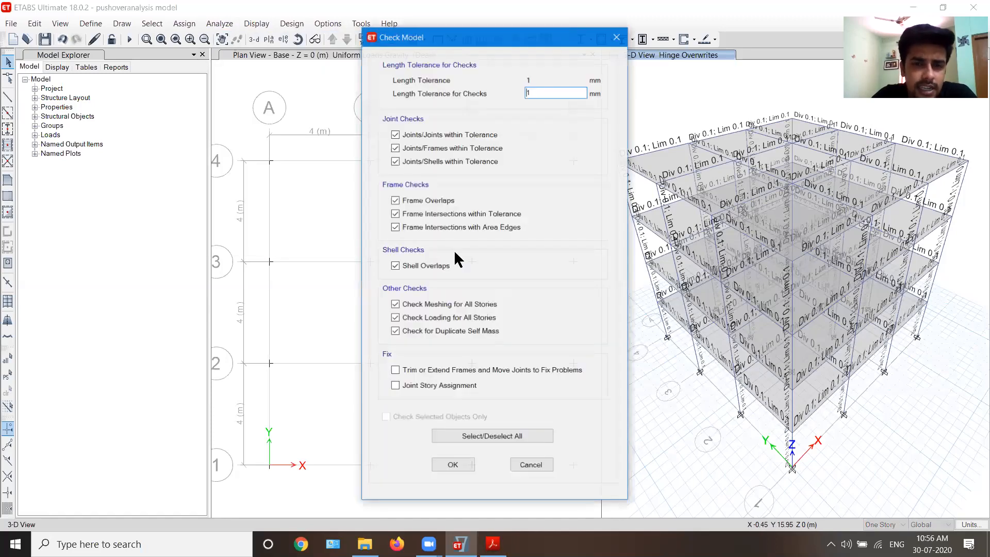
{"action": "left_click", "coordinate": [463, 438]}
{"action": "left_click", "coordinate": [454, 465]}
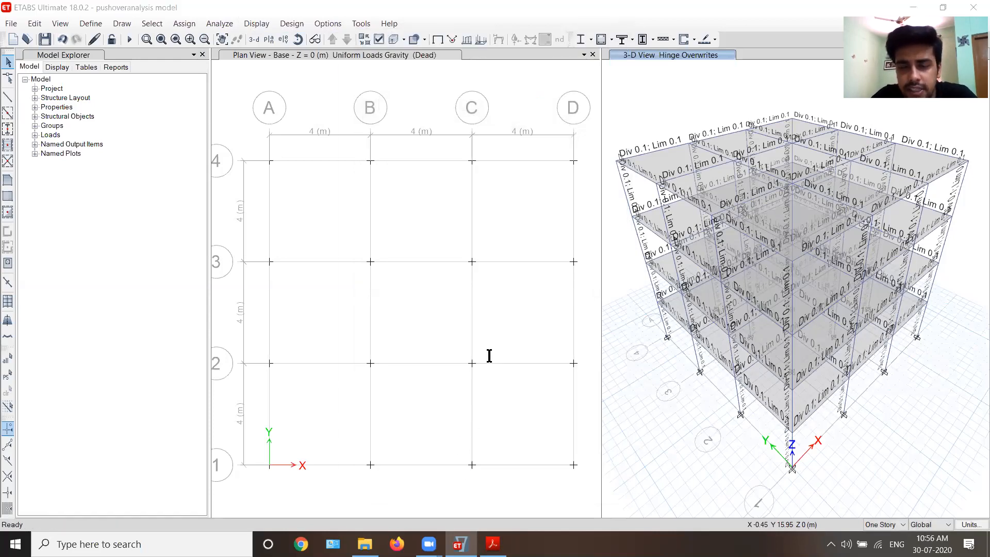
{"action": "left_click", "coordinate": [634, 69]}
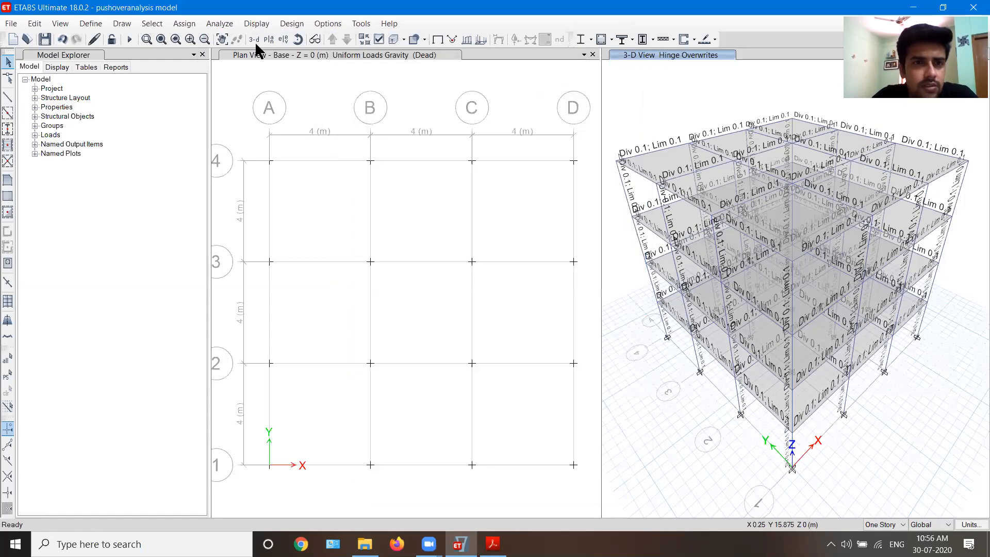
Set the Modal and Live load cases to Do Not Run for the analysis
{"action": "left_click", "coordinate": [220, 23]}
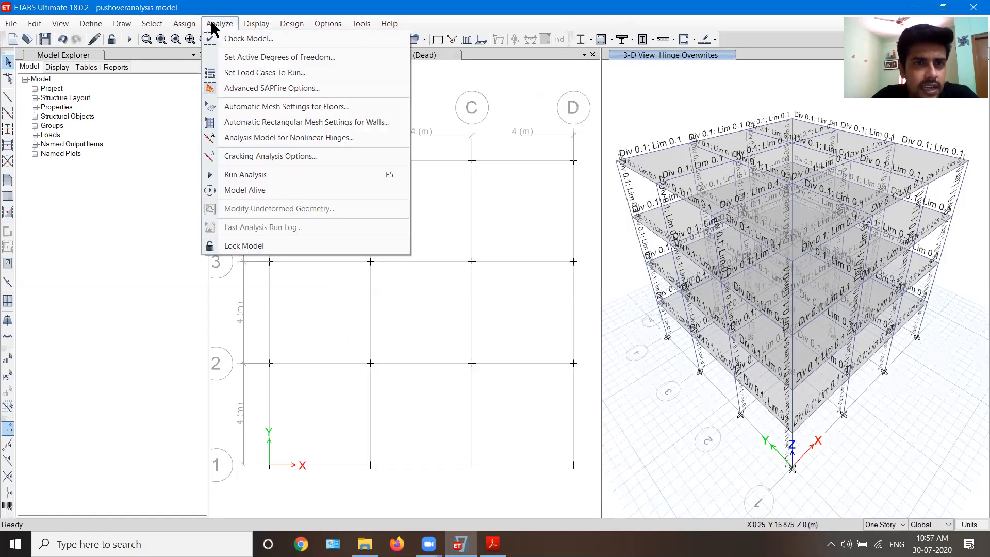
{"action": "left_click", "coordinate": [235, 75]}
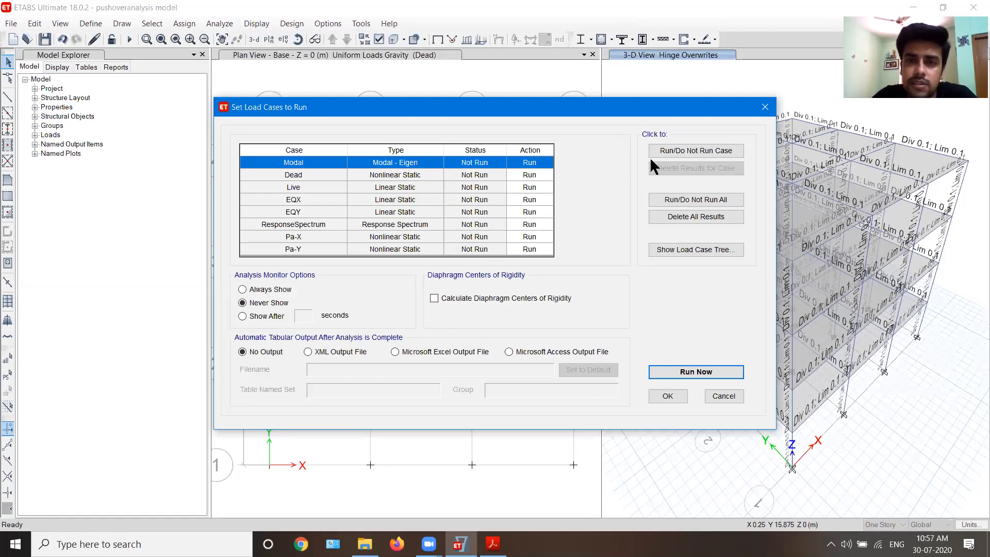
{"action": "left_click", "coordinate": [678, 149]}
{"action": "left_click", "coordinate": [538, 174]}
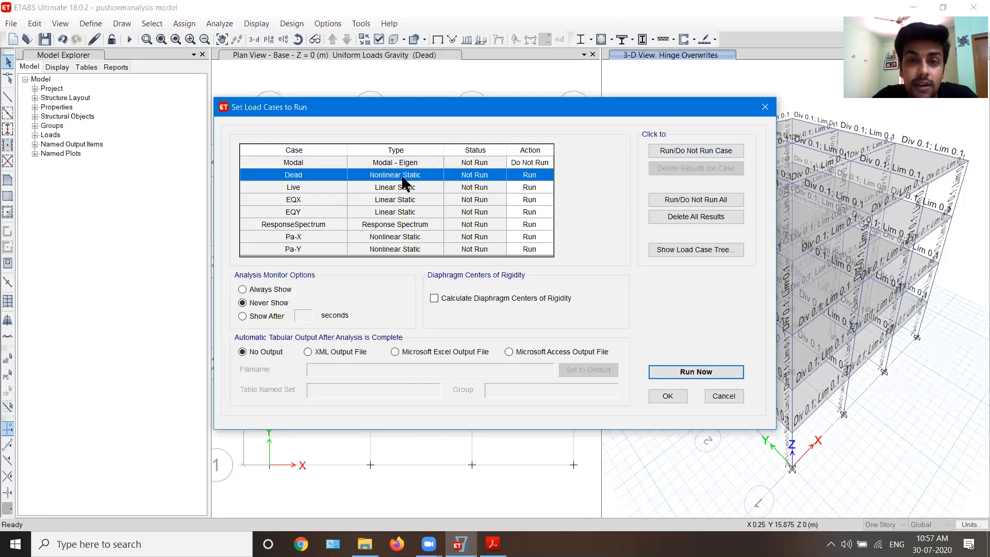
{"action": "left_click", "coordinate": [518, 186]}
{"action": "left_click", "coordinate": [668, 153]}
Set EQX, EQY and ResponseSpectrum to Do Not Run, keeping Dead, Pa-X and Pa-Y active, and accept the load case settings
{"action": "left_click", "coordinate": [515, 199]}
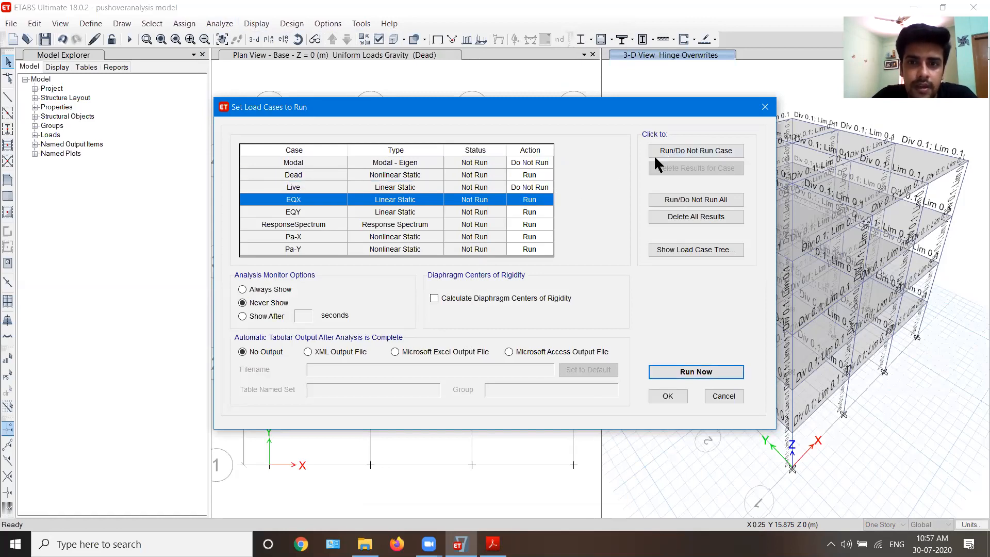
{"action": "left_click", "coordinate": [666, 149]}
{"action": "left_click", "coordinate": [534, 210]}
{"action": "left_click", "coordinate": [670, 149]}
{"action": "left_click", "coordinate": [535, 220]}
{"action": "left_click", "coordinate": [675, 151]}
{"action": "left_click", "coordinate": [673, 149]}
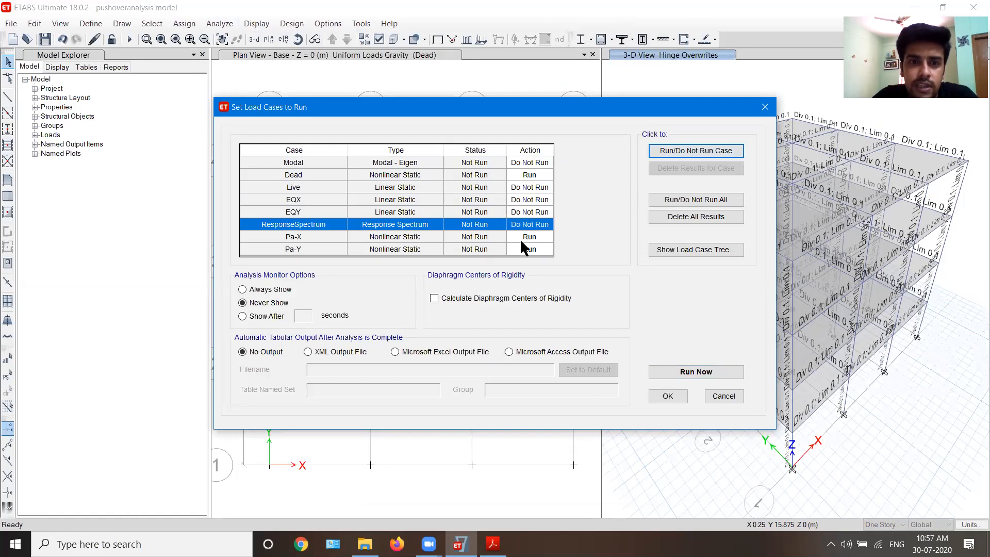
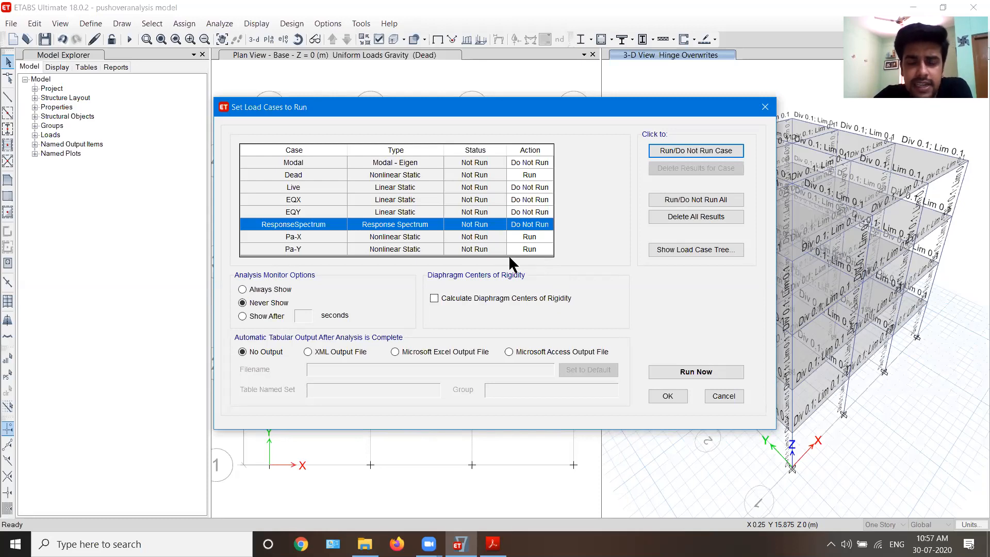
{"action": "left_click", "coordinate": [666, 396]}
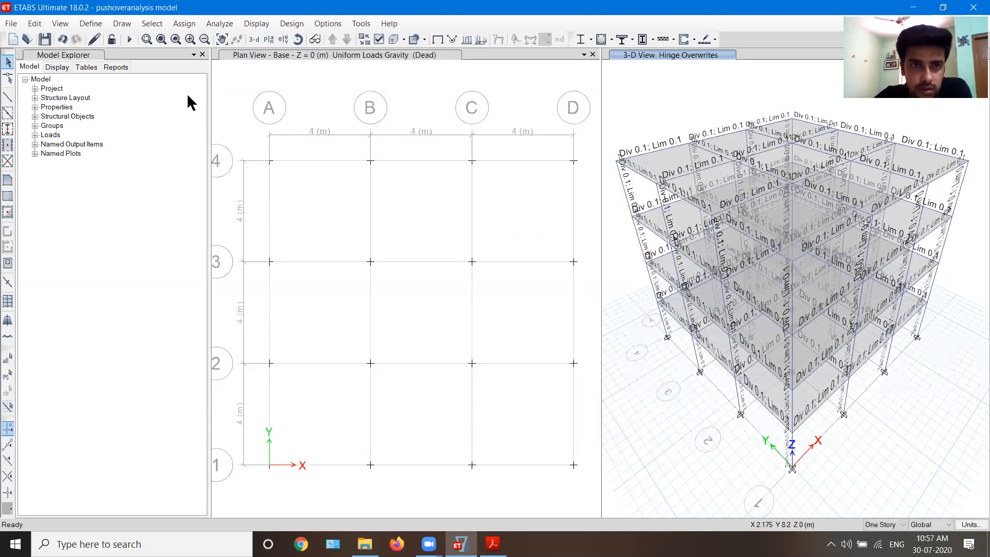
Change the SAPFire solver option to Multi-threaded Solver, leaving the analysis process on Auto
{"action": "left_click", "coordinate": [230, 24]}
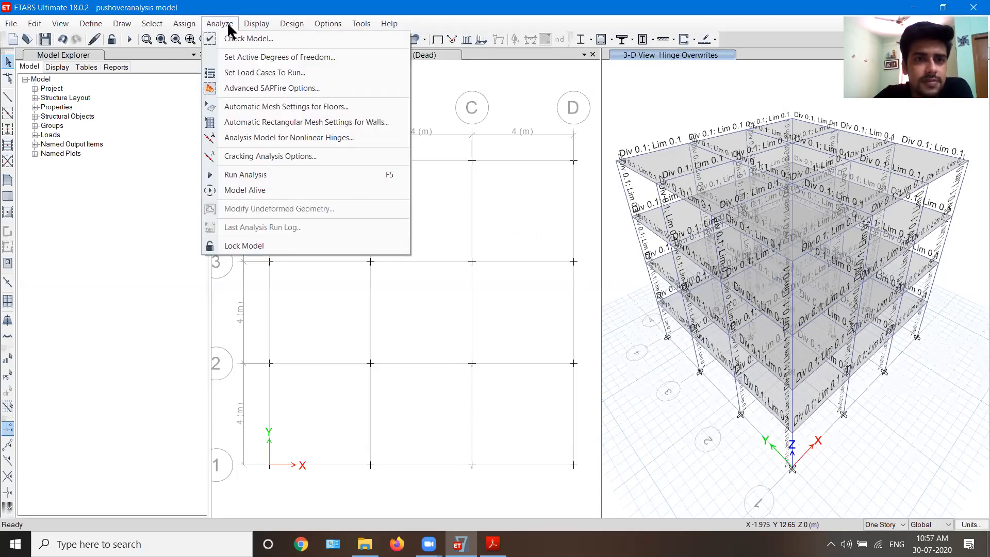
{"action": "left_click", "coordinate": [246, 88]}
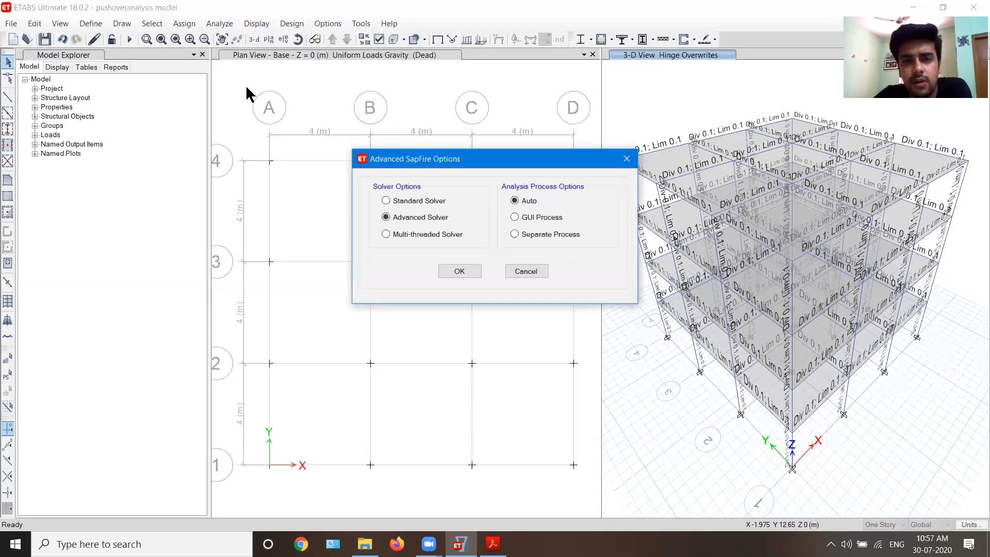
{"action": "left_click", "coordinate": [408, 235]}
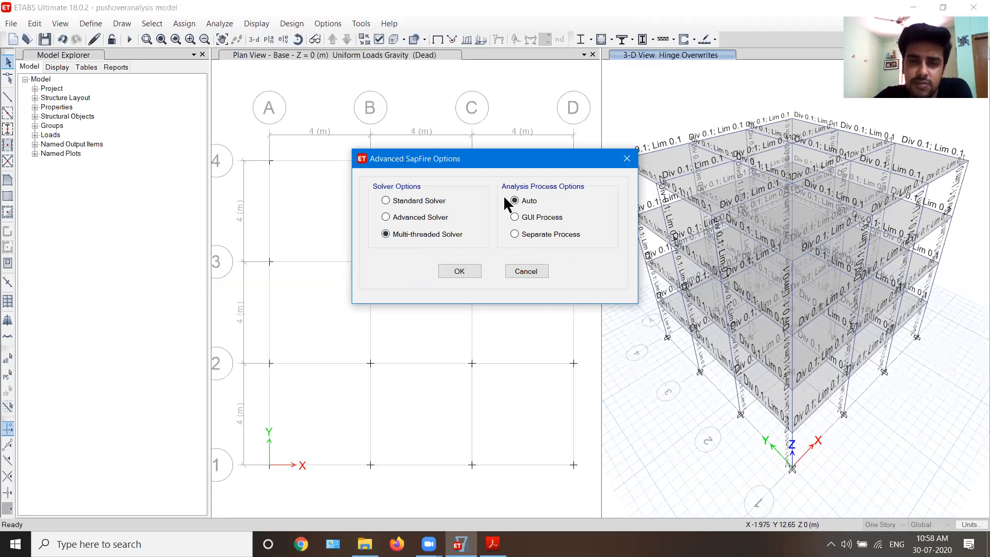
{"action": "left_click", "coordinate": [467, 272]}
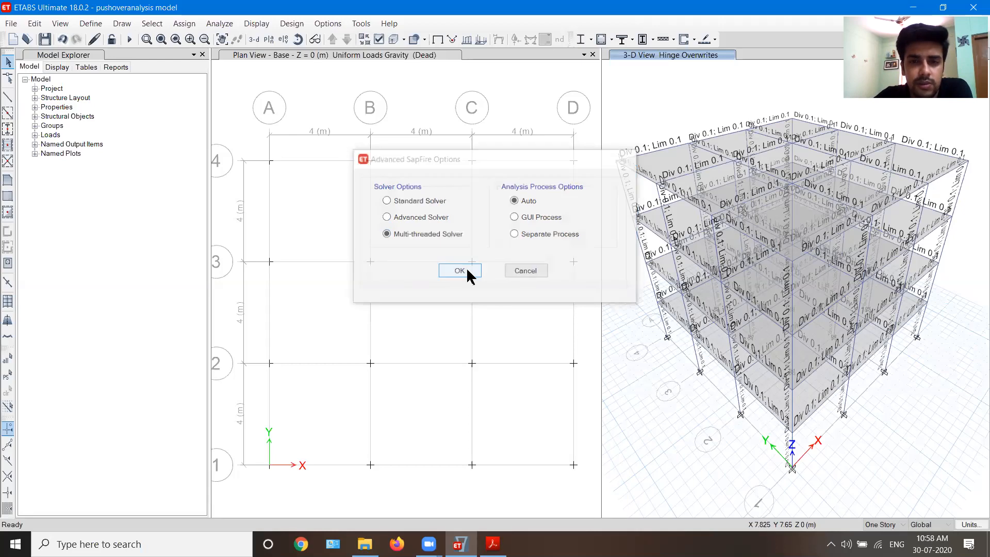
Save the model and run the analysis for the active load cases
{"action": "left_click", "coordinate": [45, 38]}
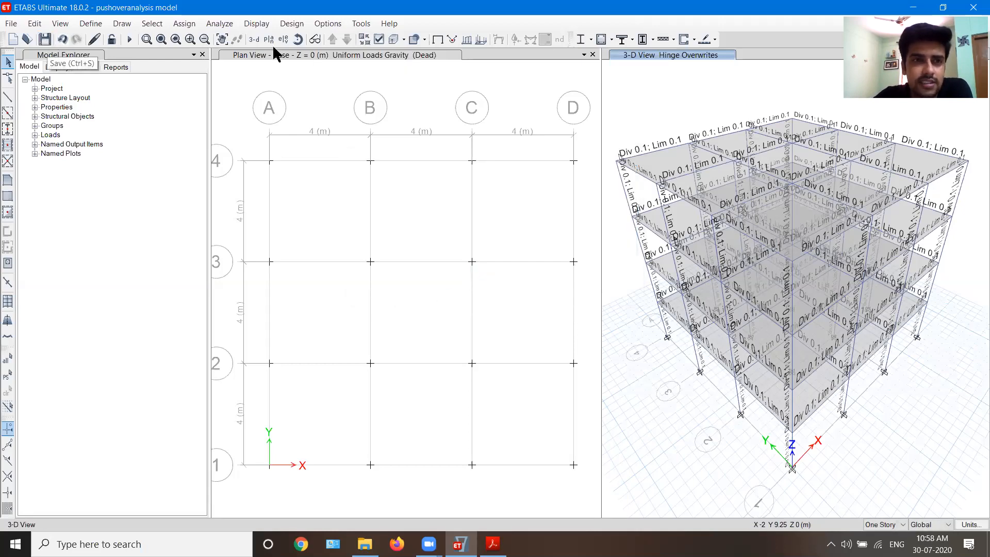
{"action": "left_click", "coordinate": [218, 25]}
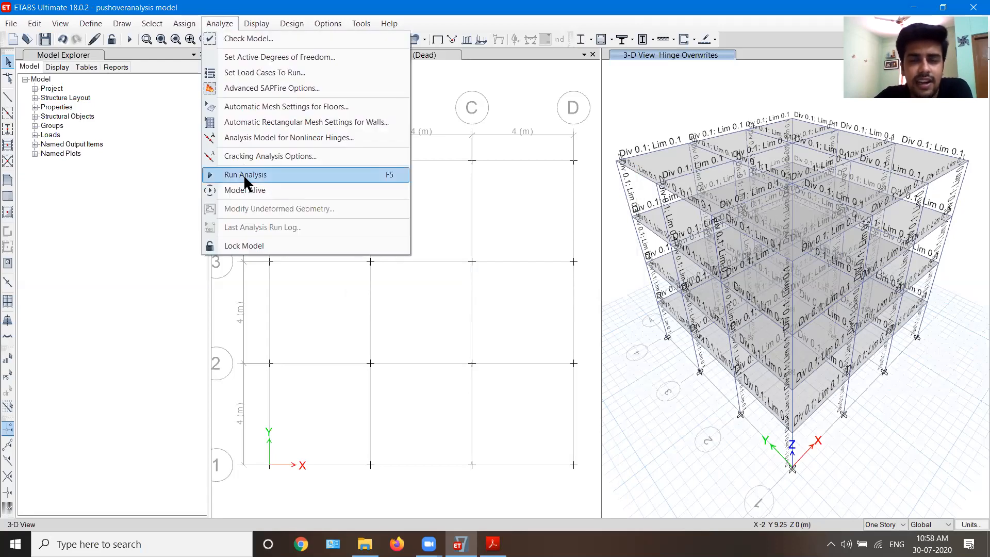
{"action": "left_click", "coordinate": [271, 174]}
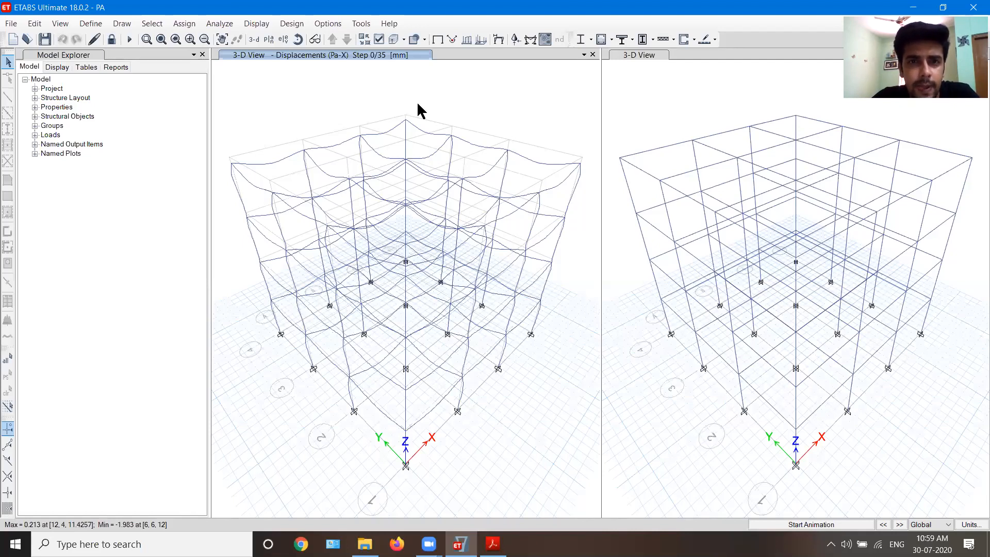
Display the Pa-X deformed shape with B, C, D and E hinge-state dots, advance to step 2 and examine the corner base hinge
{"action": "left_click", "coordinate": [498, 39]}
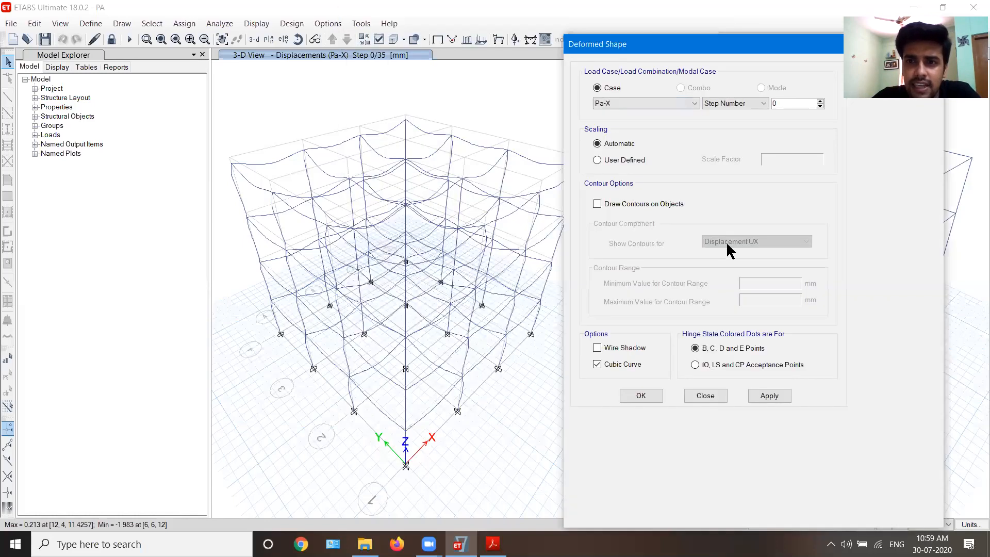
{"action": "left_click", "coordinate": [640, 394]}
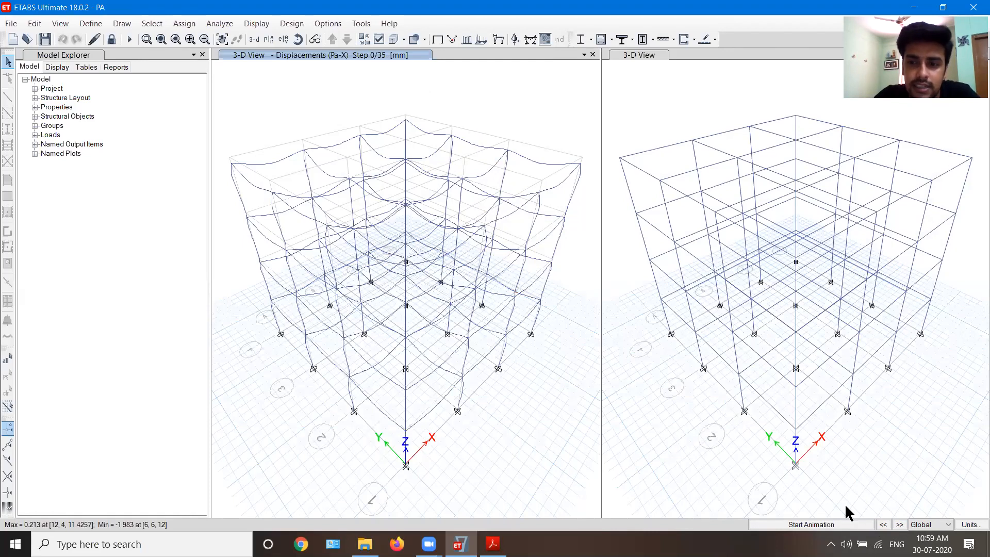
{"action": "left_click", "coordinate": [899, 524]}
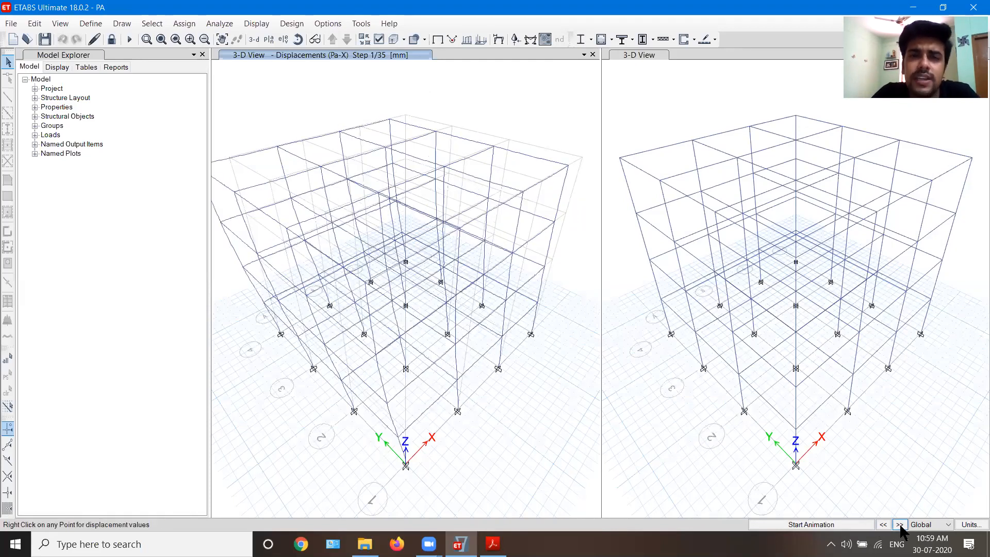
{"action": "left_click", "coordinate": [899, 525]}
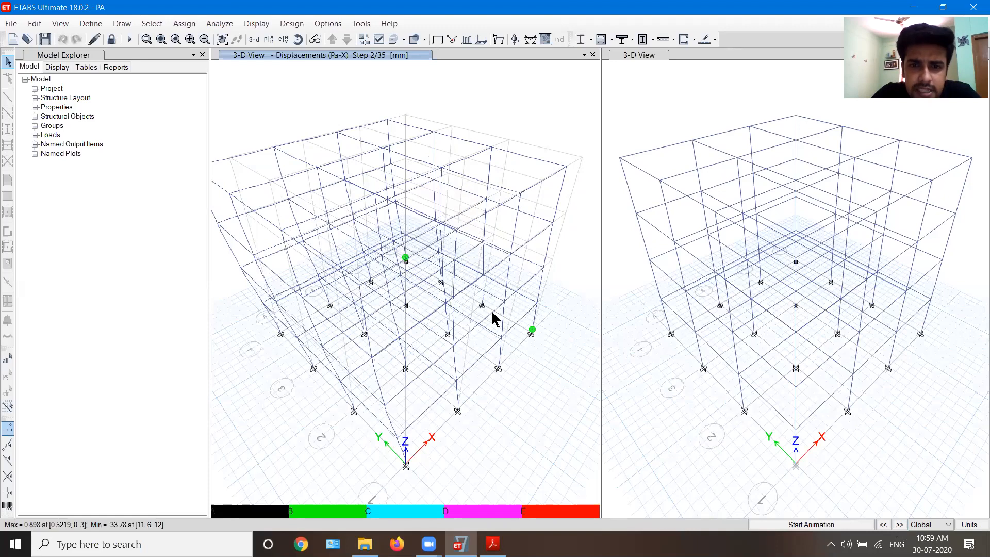
{"action": "mouse_move", "coordinate": [533, 335]}
{"action": "scroll", "coordinate": [531, 334], "scroll_direction": "up", "scroll_amount": 4}
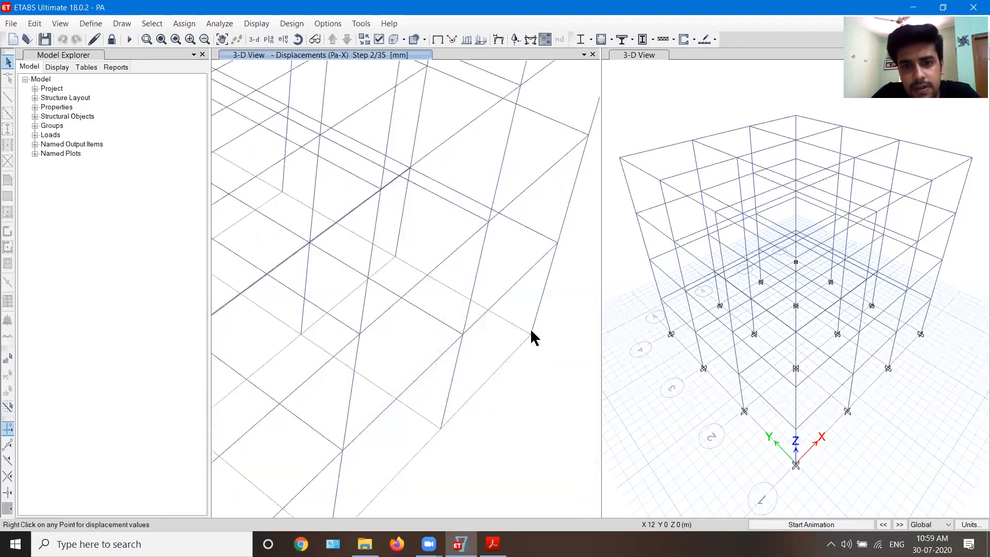
{"action": "scroll", "coordinate": [533, 332], "scroll_direction": "down", "scroll_amount": 4}
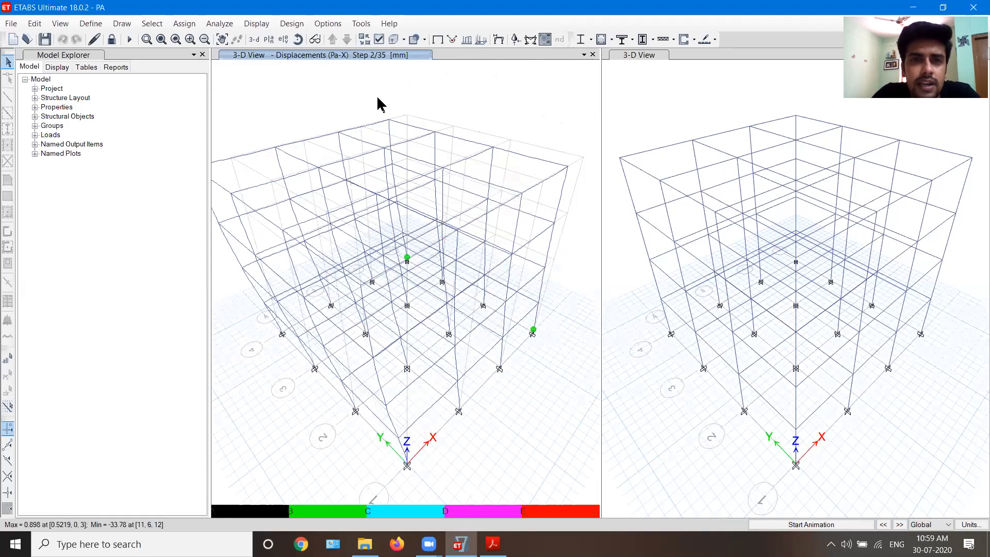
{"action": "left_click", "coordinate": [378, 39]}
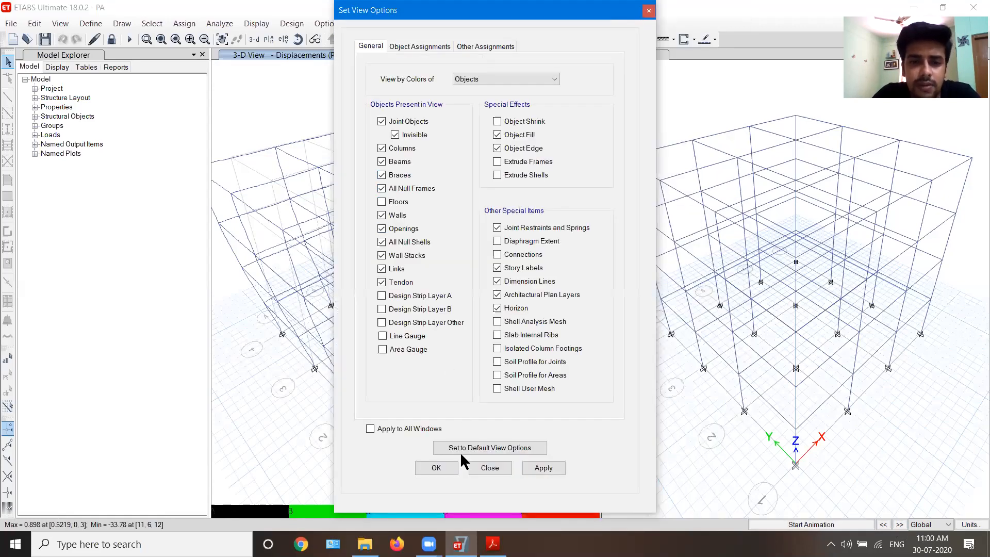
{"action": "left_click", "coordinate": [437, 468]}
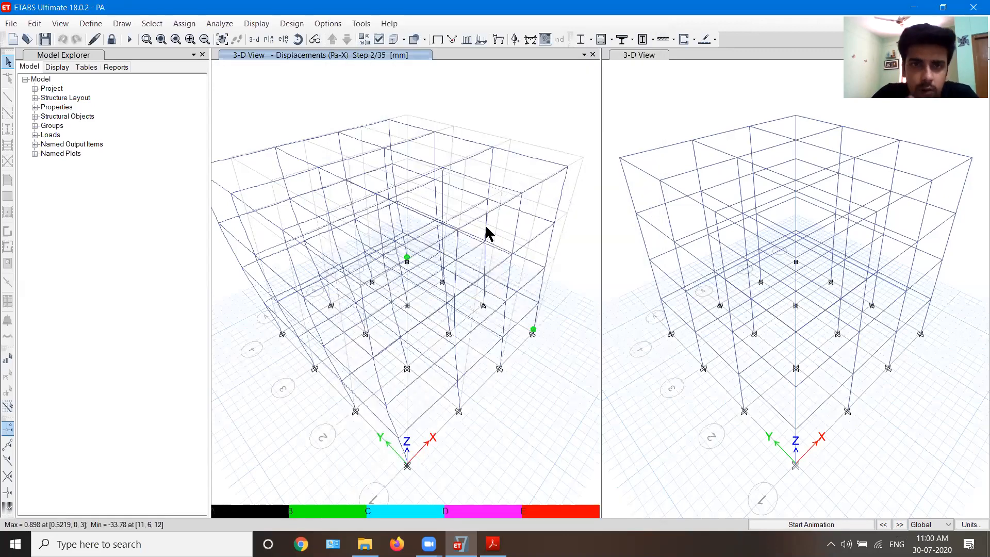
{"action": "right_click", "coordinate": [457, 231]}
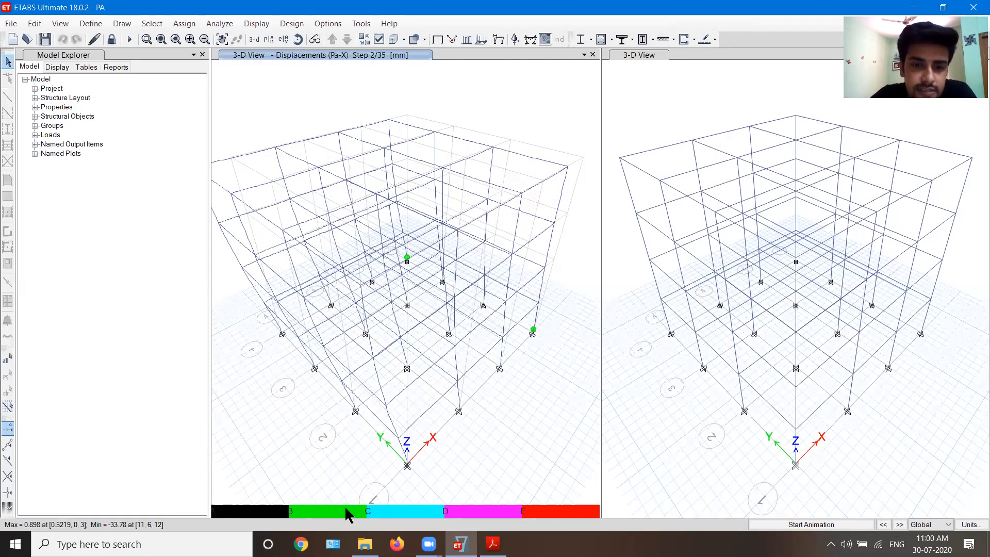
Consult the Building Performance Level page of the pushover PDF in Acrobat Reader, then return to the ETABS model
{"action": "left_click", "coordinate": [493, 543]}
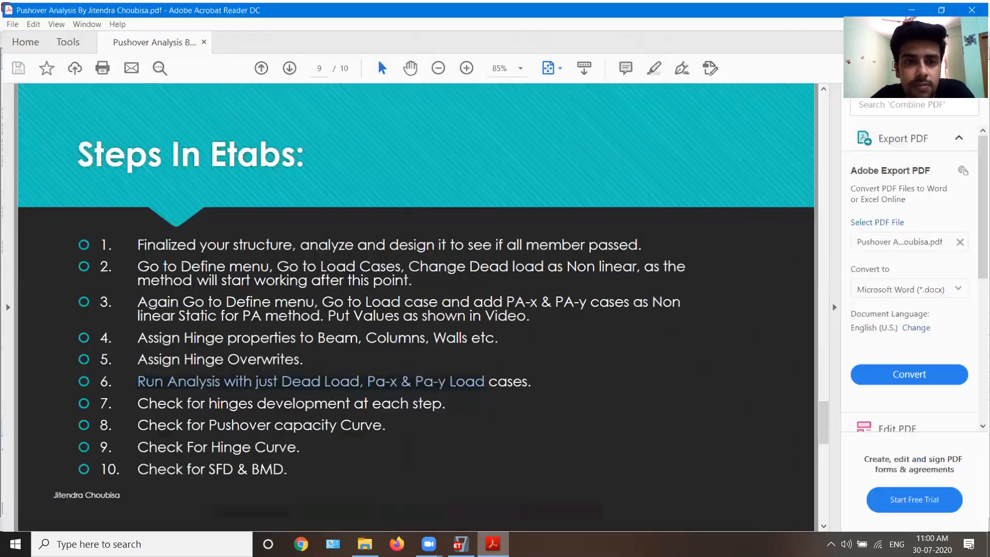
{"action": "scroll", "coordinate": [217, 252], "scroll_direction": "up", "scroll_amount": 3}
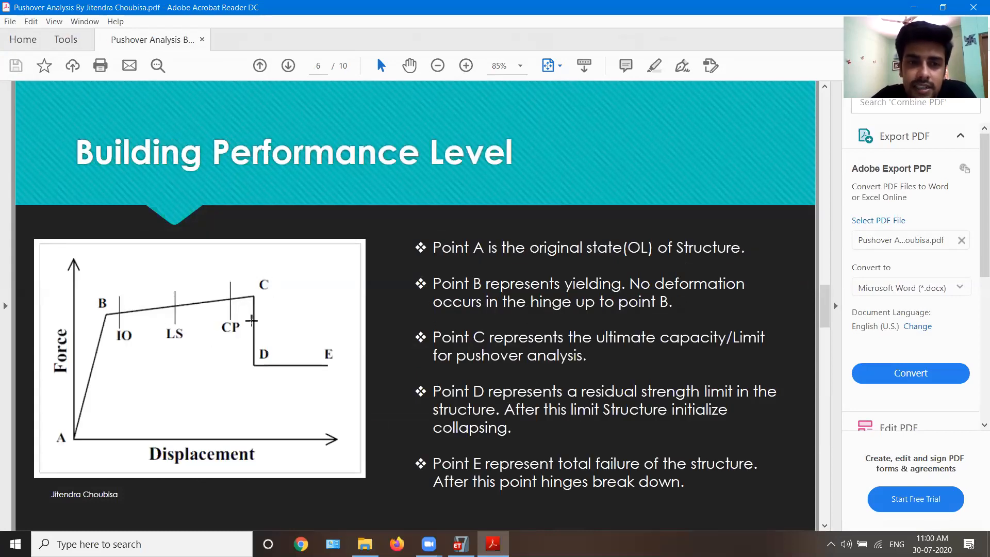
{"action": "left_click", "coordinate": [460, 543]}
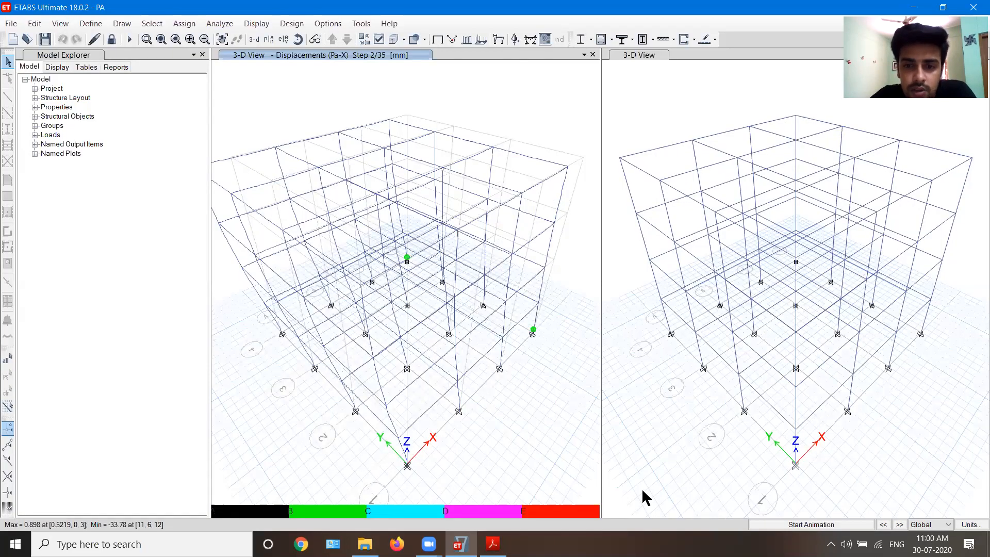
Advance the Pa-X deformed shape one step at a time from step 2 to step 15, checking hinge development
{"action": "left_click", "coordinate": [899, 525]}
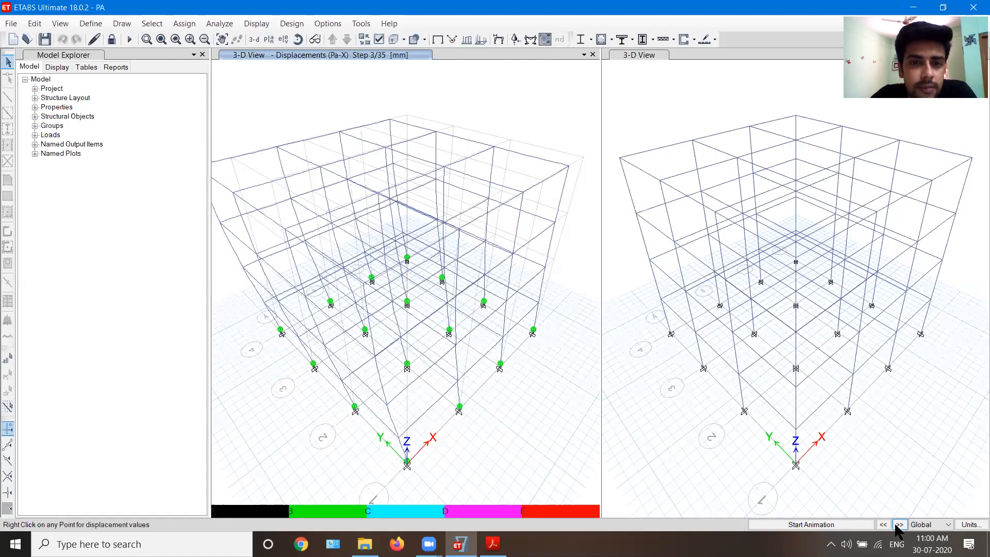
{"action": "left_click", "coordinate": [899, 524]}
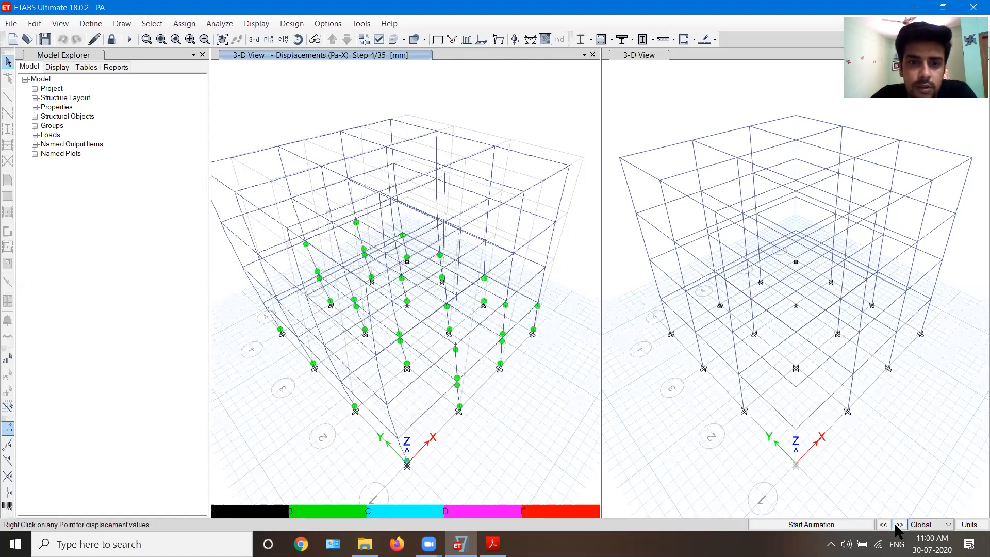
{"action": "left_click", "coordinate": [899, 524]}
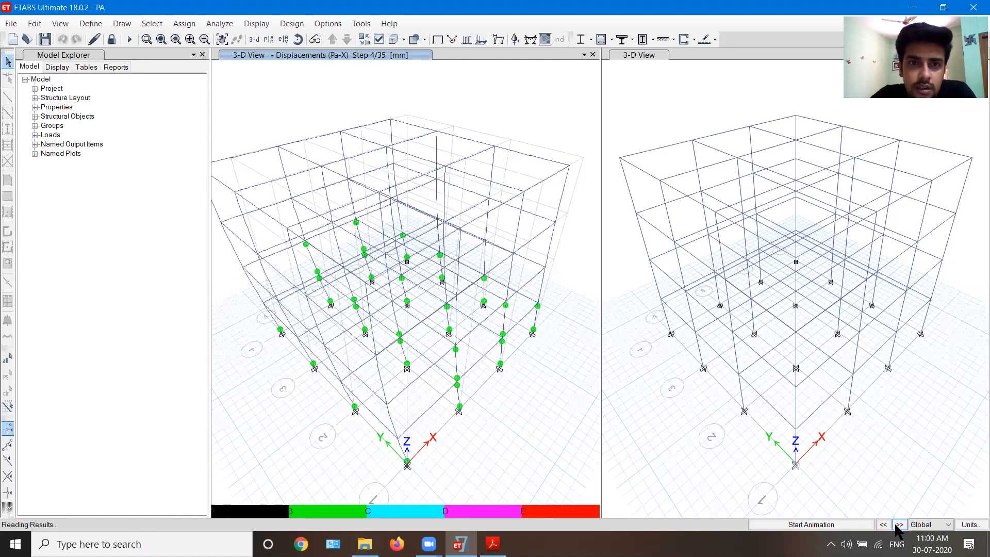
{"action": "left_click", "coordinate": [900, 525]}
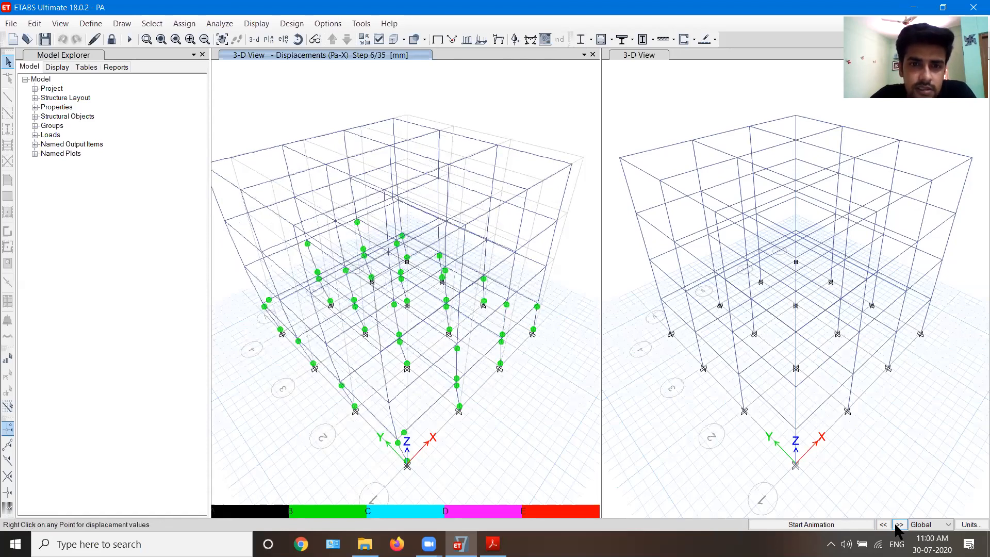
{"action": "left_click", "coordinate": [899, 524]}
{"action": "left_click", "coordinate": [899, 525]}
{"action": "left_click", "coordinate": [899, 525]}
{"action": "left_click", "coordinate": [899, 525]}
{"action": "left_click", "coordinate": [899, 525]}
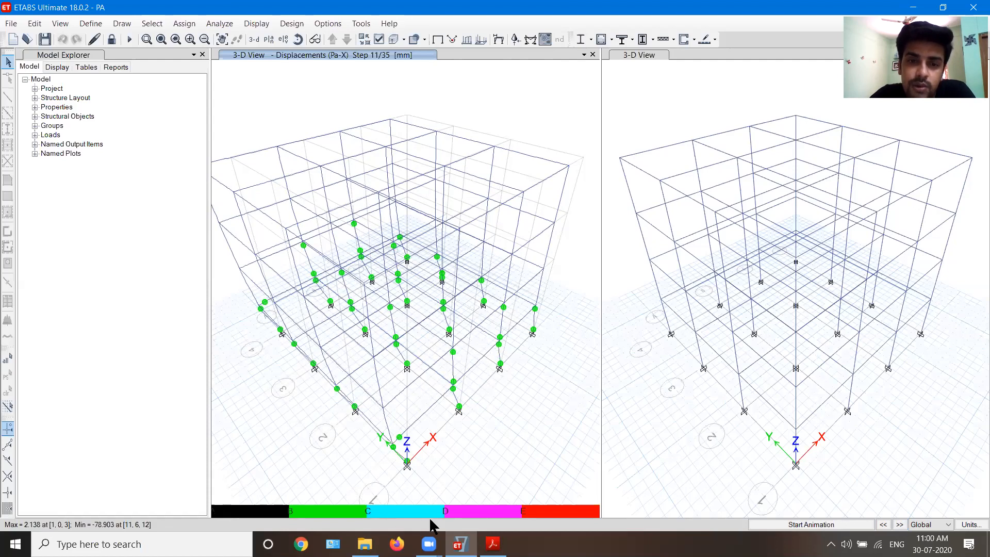
{"action": "double_click", "coordinate": [899, 524]}
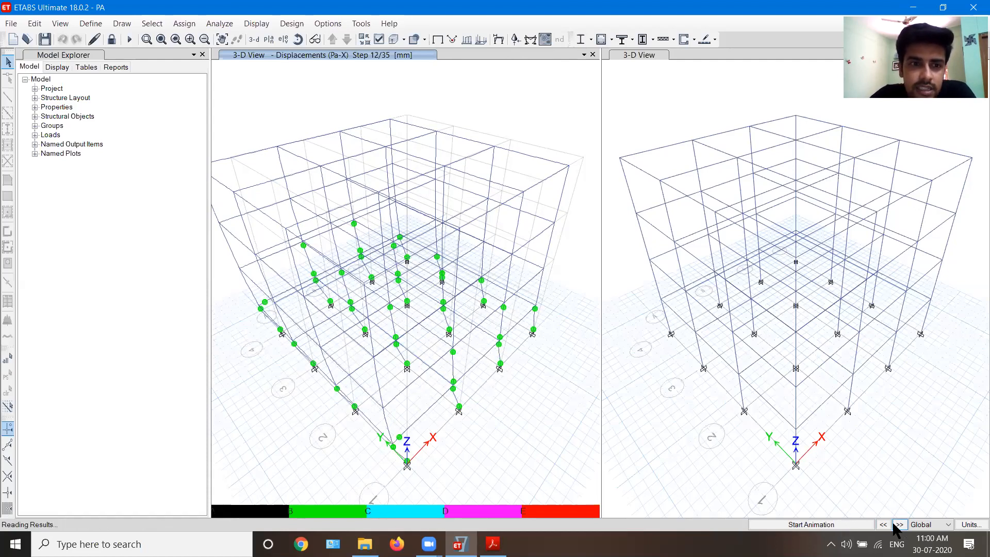
{"action": "left_click", "coordinate": [899, 524]}
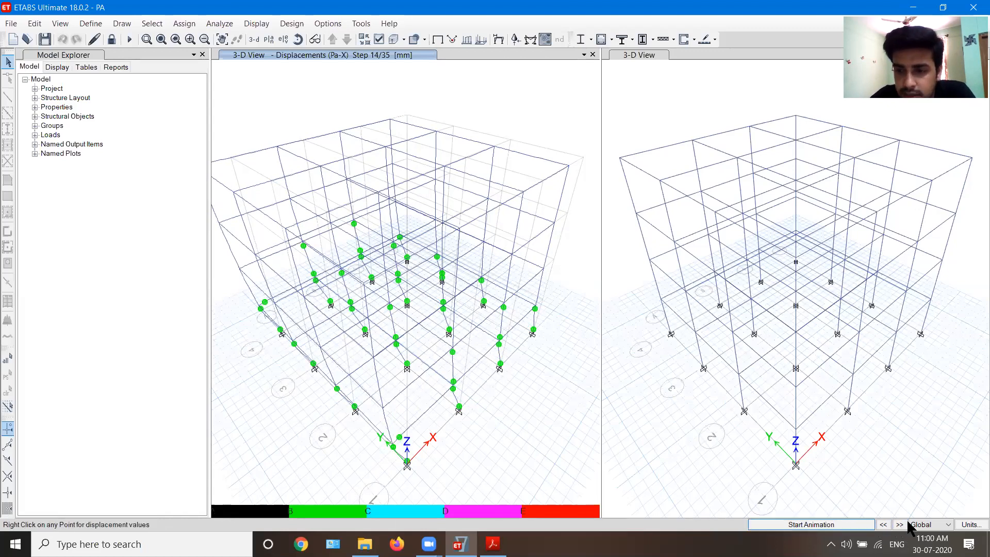
{"action": "left_click", "coordinate": [899, 524]}
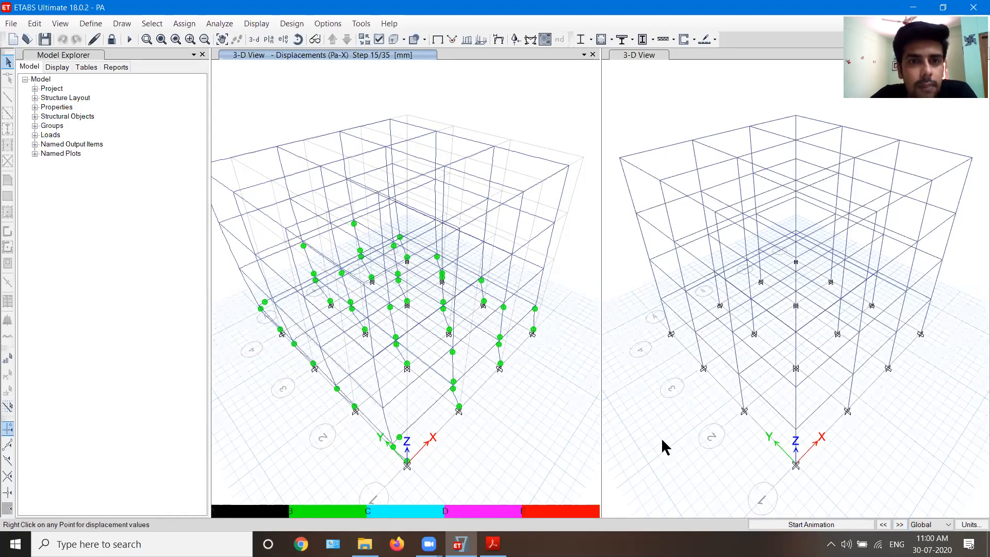
Display the Pa-X deformed shape at step number 22 and close the deformed shape settings
{"action": "left_click", "coordinate": [498, 39]}
{"action": "key", "text": "Tab"}
{"action": "key", "text": "Tab"}
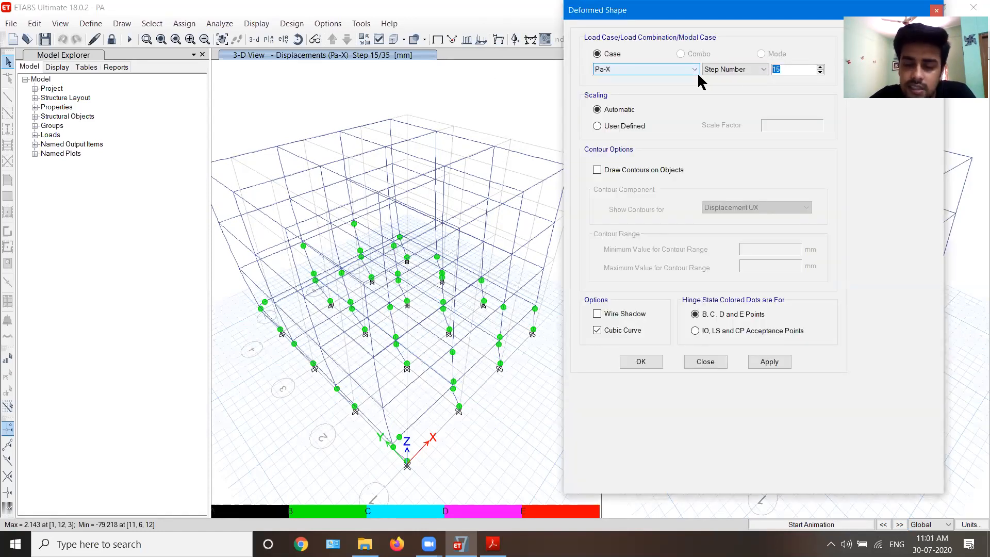
{"action": "type", "text": "22"}
{"action": "left_click", "coordinate": [767, 361]}
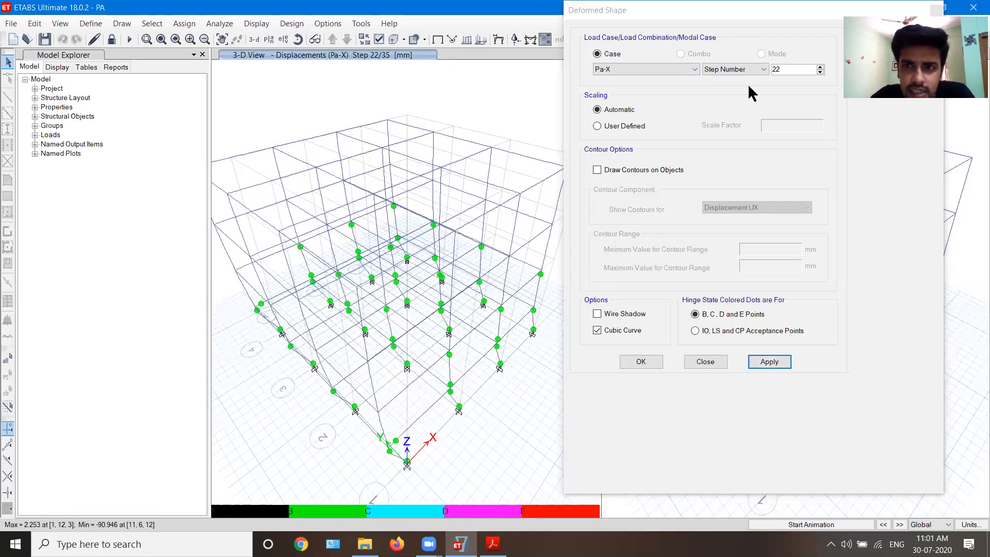
{"action": "left_click", "coordinate": [720, 363]}
Compare hinge states at Pa-X steps 22, 23 and 24, returning to step 23 to examine the cyan hinge at the interior column base
{"action": "left_click", "coordinate": [898, 524]}
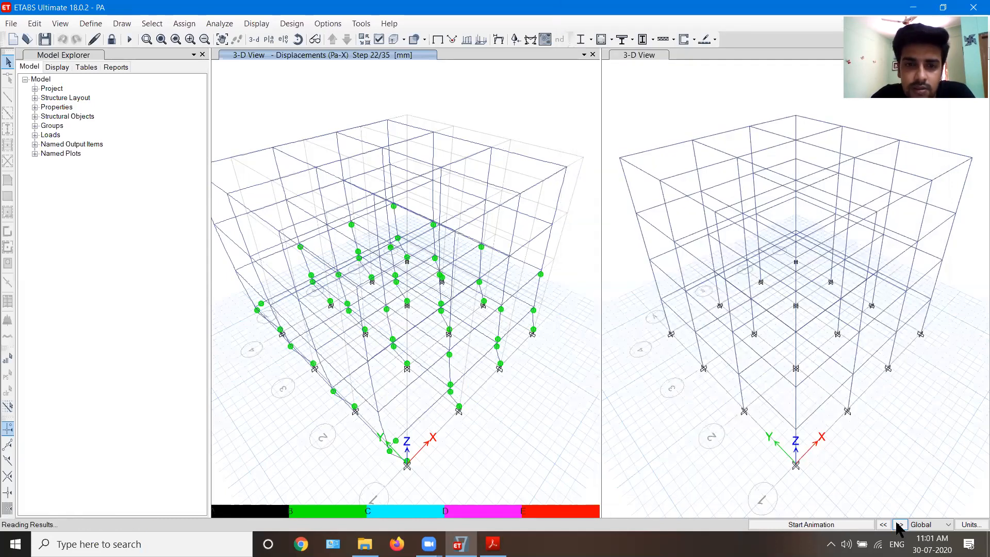
{"action": "left_click", "coordinate": [898, 523]}
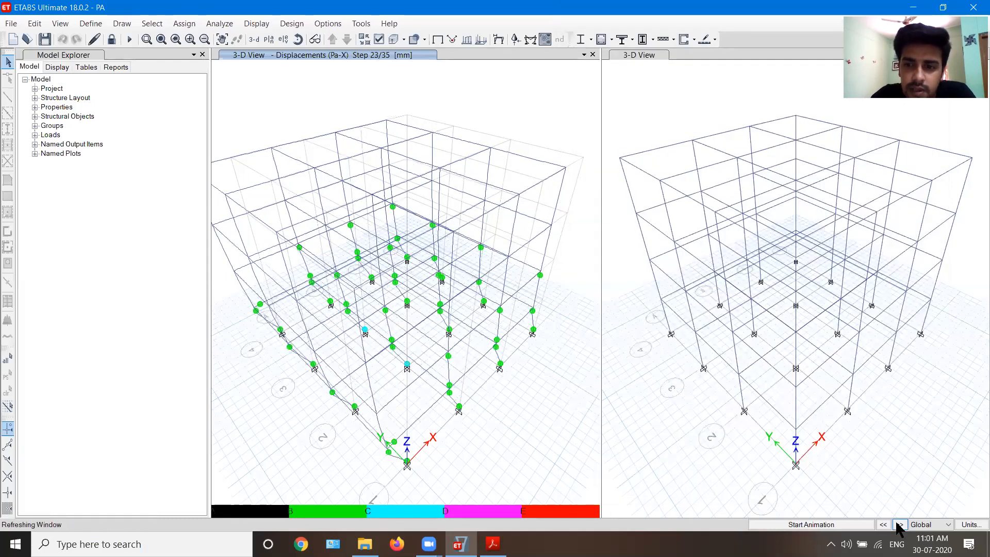
{"action": "left_click", "coordinate": [883, 524]}
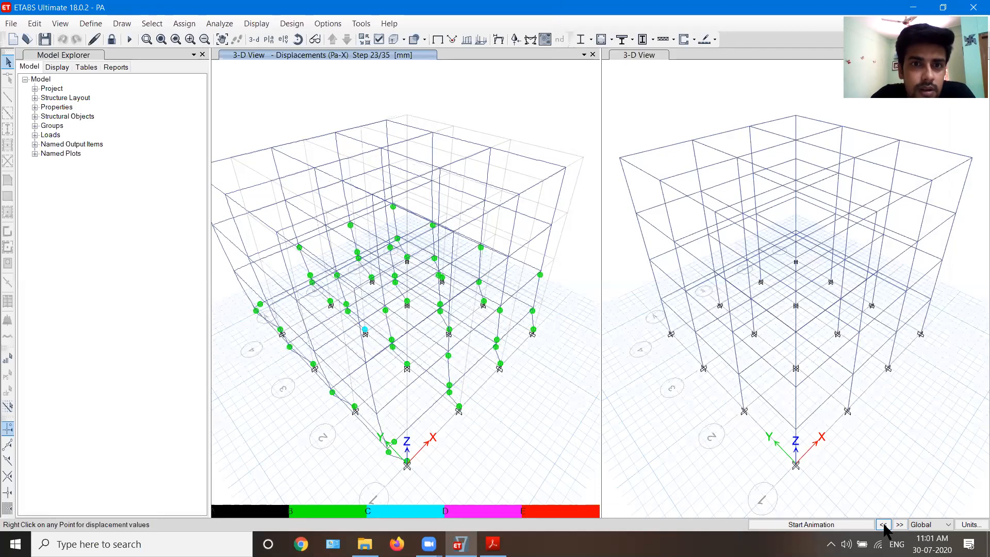
{"action": "left_click", "coordinate": [883, 524]}
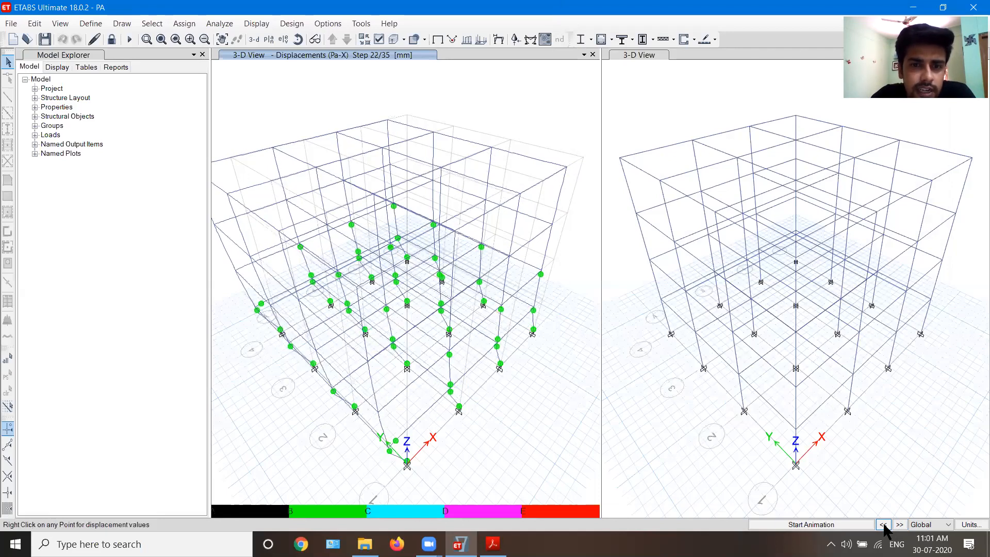
{"action": "left_click", "coordinate": [900, 523]}
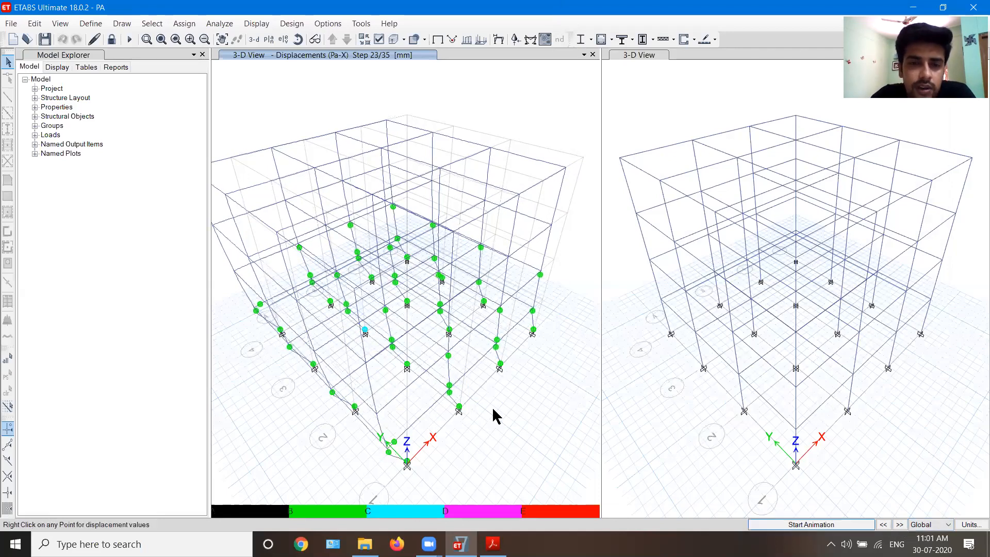
{"action": "mouse_move", "coordinate": [362, 330]}
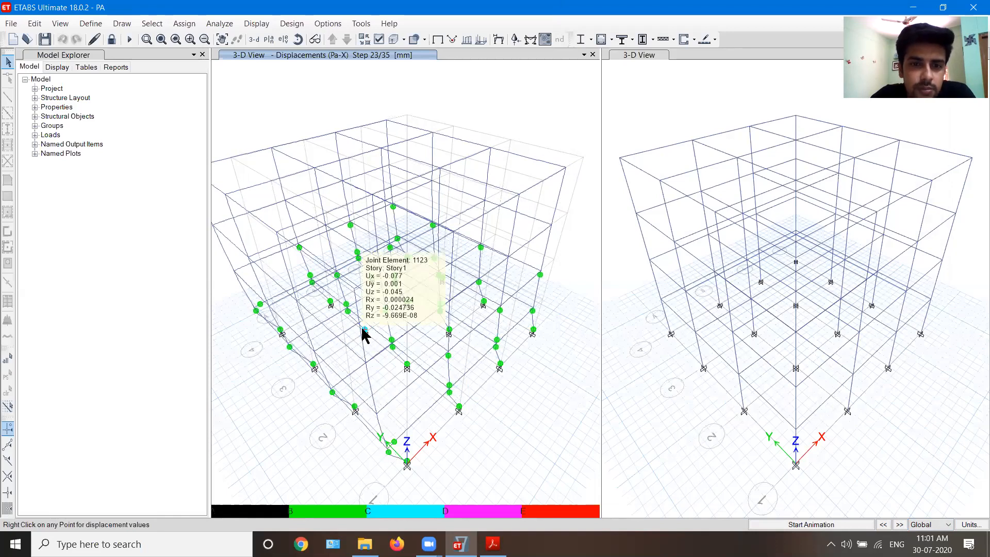
{"action": "scroll", "coordinate": [363, 332], "scroll_direction": "up", "scroll_amount": 3}
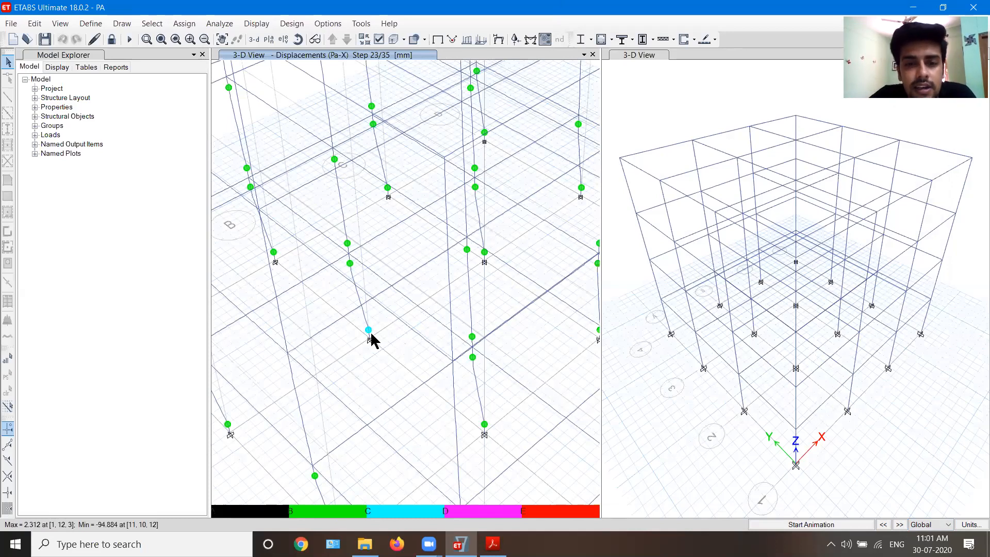
{"action": "scroll", "coordinate": [371, 333], "scroll_direction": "down", "scroll_amount": 3}
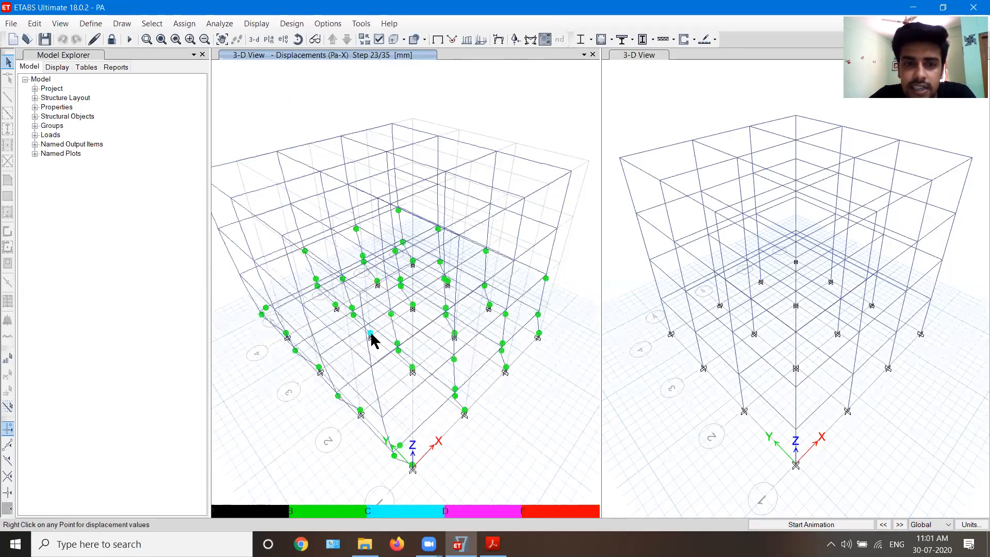
{"action": "right_click", "coordinate": [394, 342]}
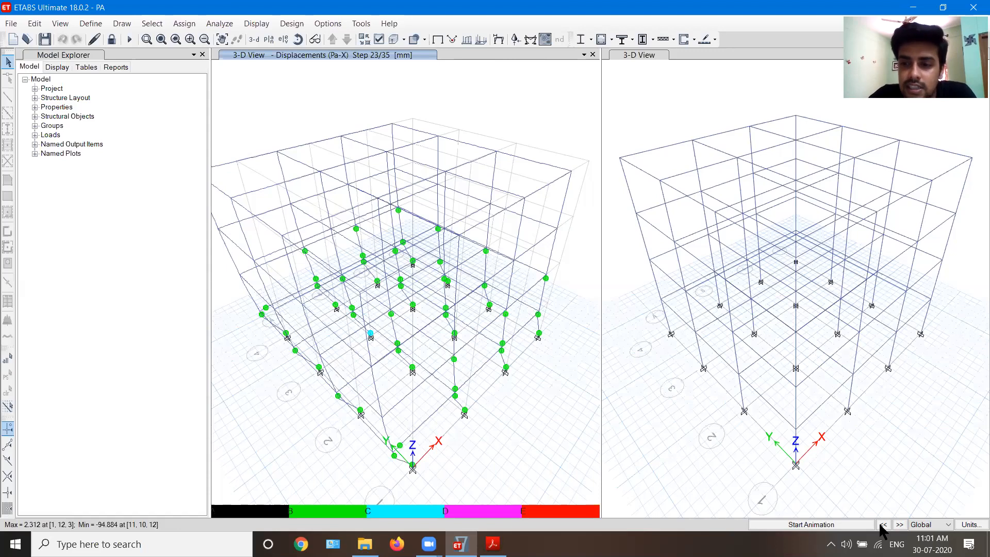
Advance the Pa-X deformed shape one step at a time from step 23 to step 34, checking hinges at the column bases
{"action": "left_click", "coordinate": [901, 525]}
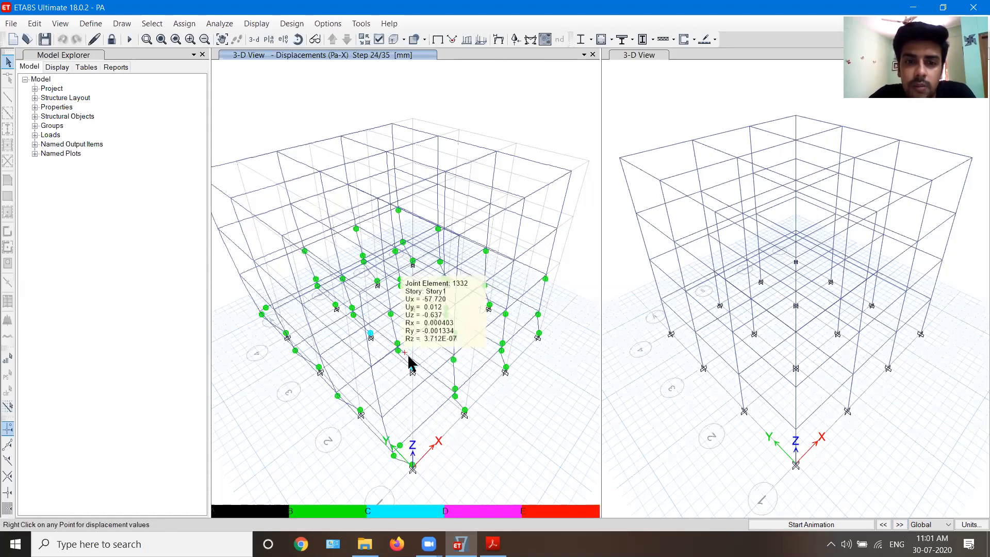
{"action": "left_click", "coordinate": [900, 525]}
{"action": "left_click", "coordinate": [900, 524]}
{"action": "left_click", "coordinate": [901, 525]}
{"action": "left_click", "coordinate": [900, 525]}
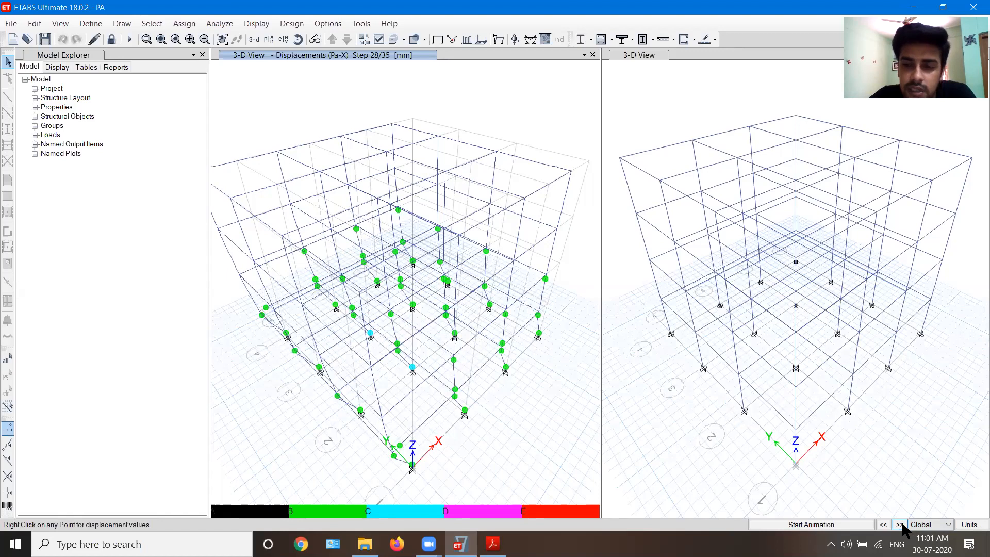
{"action": "left_click", "coordinate": [900, 524]}
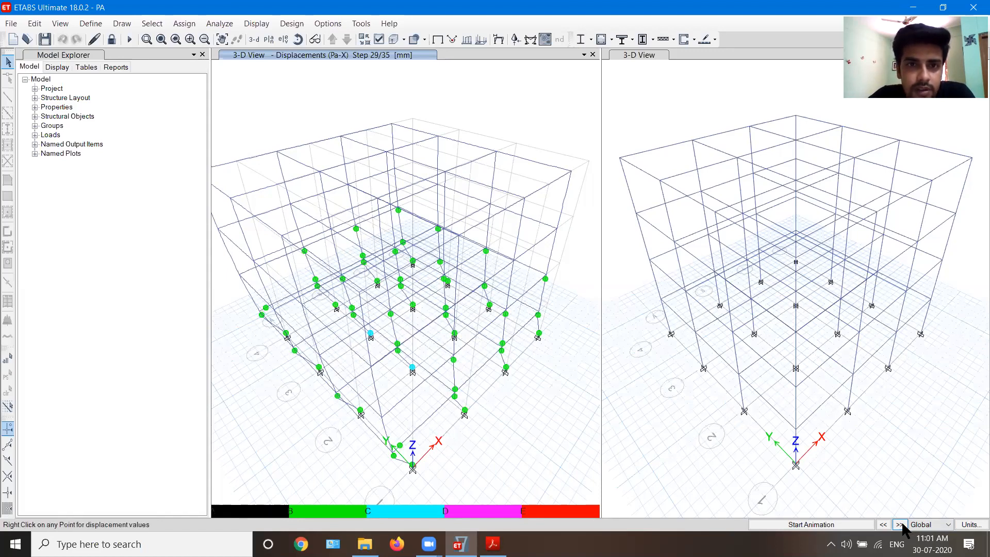
{"action": "left_click", "coordinate": [900, 525]}
{"action": "left_click", "coordinate": [900, 525]}
{"action": "left_click", "coordinate": [900, 525]}
{"action": "left_click", "coordinate": [900, 525]}
{"action": "left_click", "coordinate": [900, 525]}
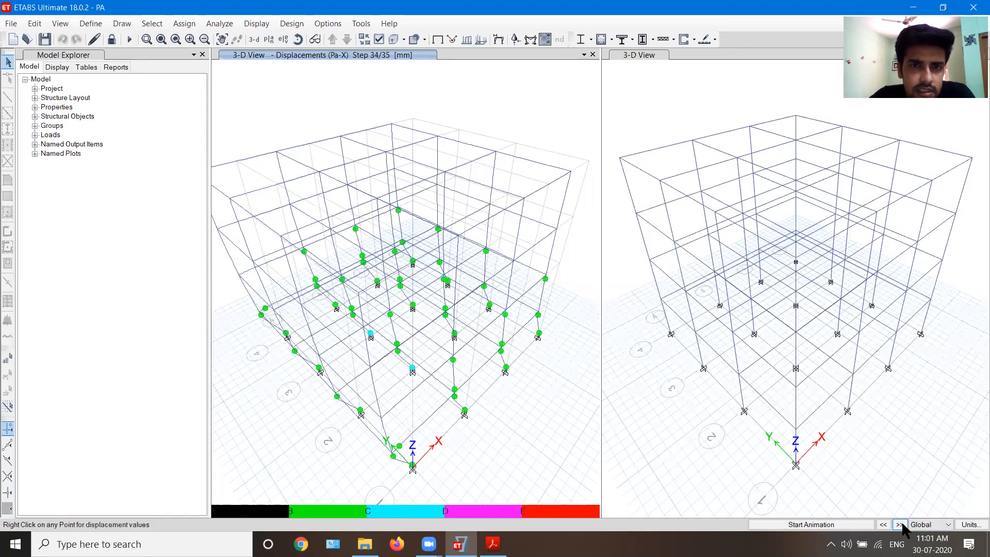
Advance the Pa-X deformed shape to step 35 and inspect joint displacements around the interior column bases
{"action": "left_click", "coordinate": [900, 525]}
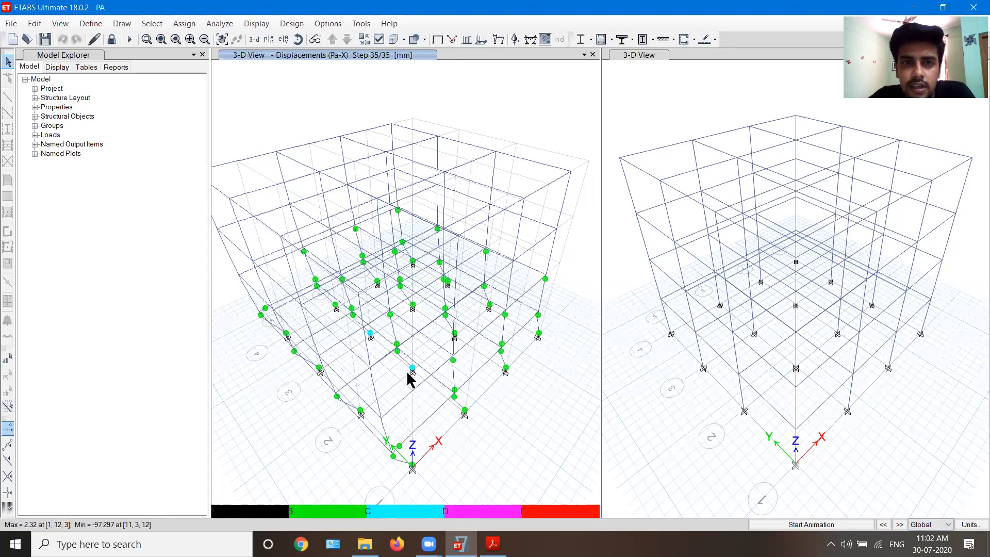
{"action": "right_click", "coordinate": [390, 313]}
{"action": "right_click", "coordinate": [412, 306]}
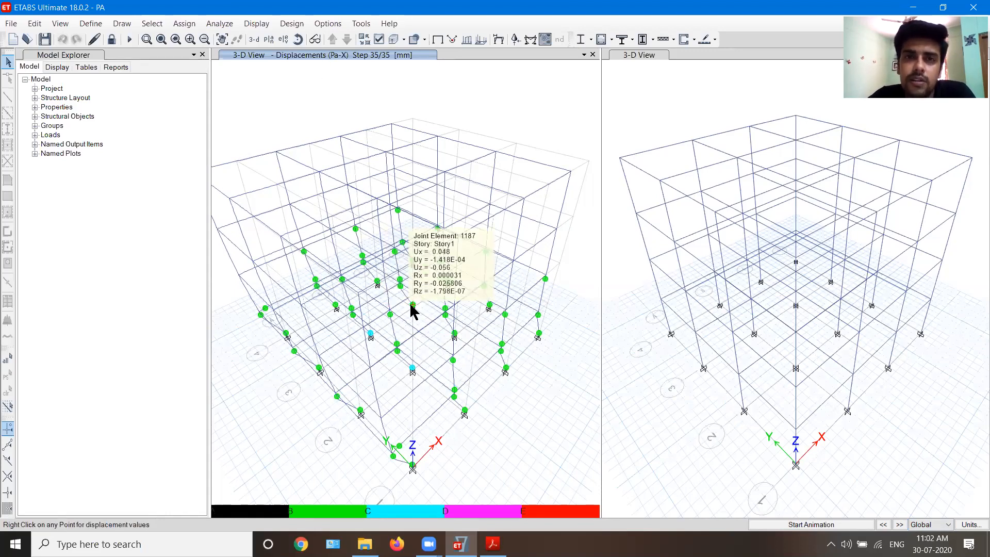
{"action": "left_click", "coordinate": [520, 360]}
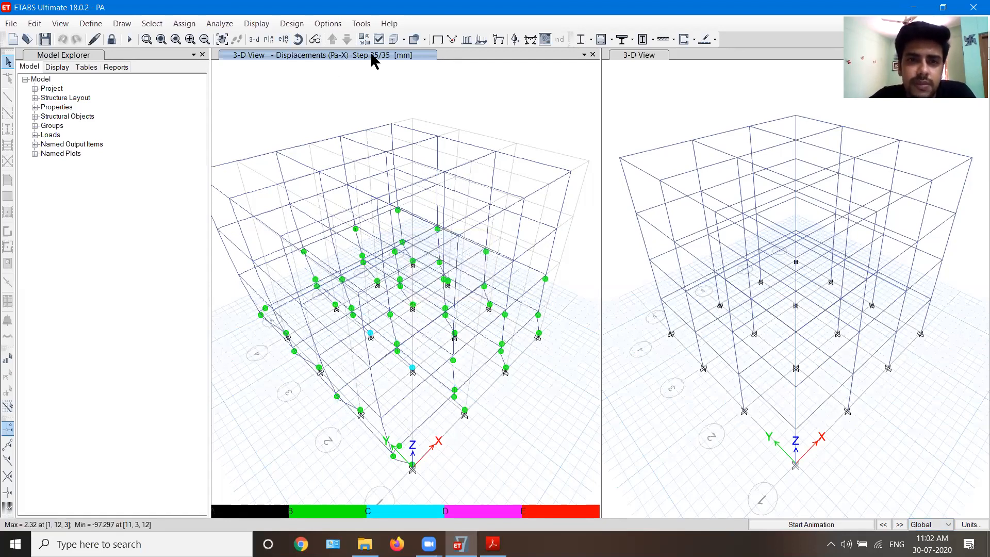
Switch to the Pa-Y deformed shape, advance it from step 0 to step 4, and inspect the cyan hinge at an interior column base
{"action": "left_click", "coordinate": [899, 524]}
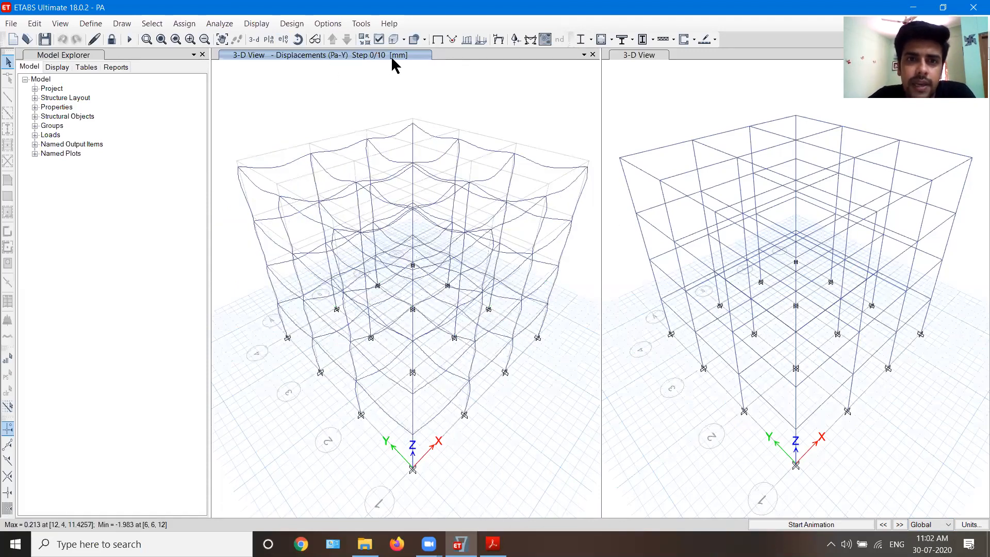
{"action": "left_click", "coordinate": [899, 524]}
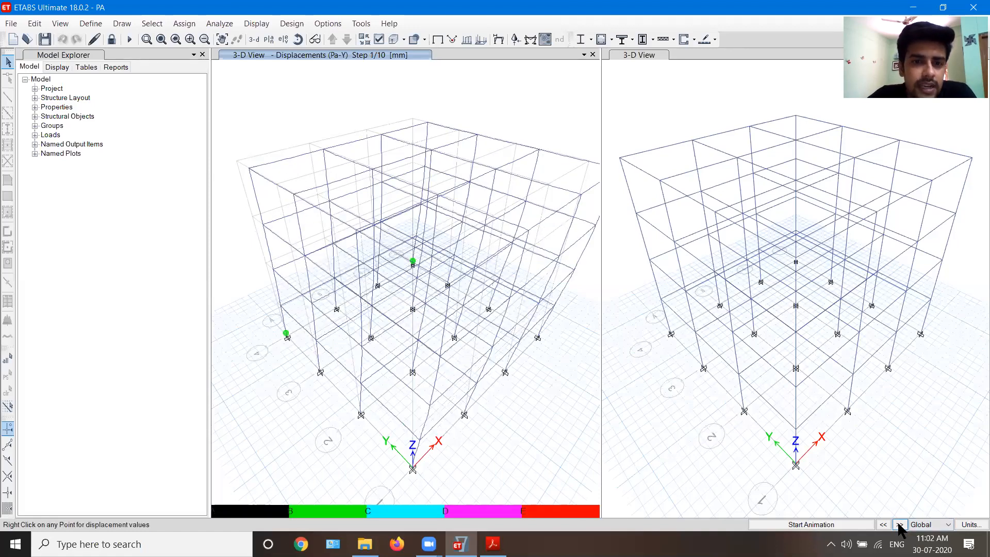
{"action": "left_click", "coordinate": [899, 524]}
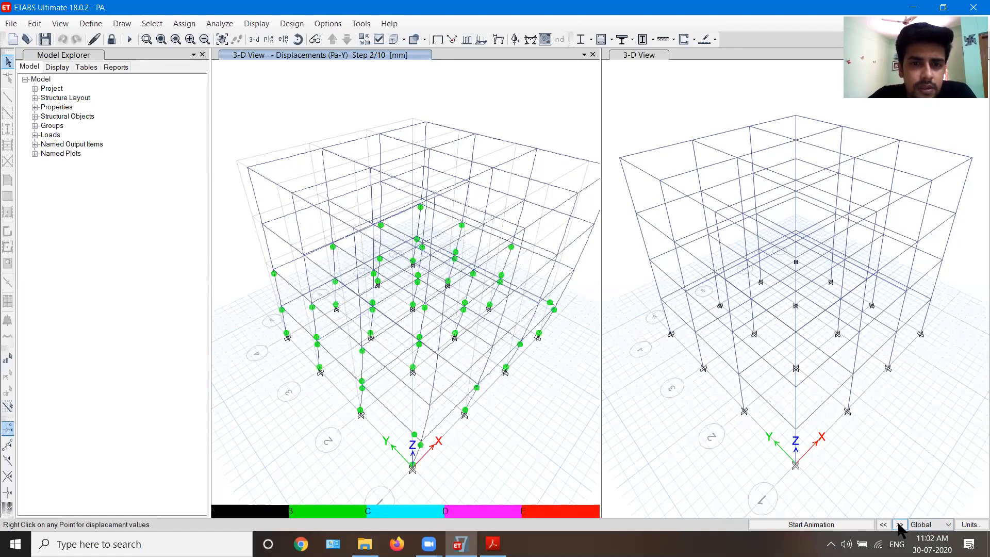
{"action": "left_click", "coordinate": [899, 524]}
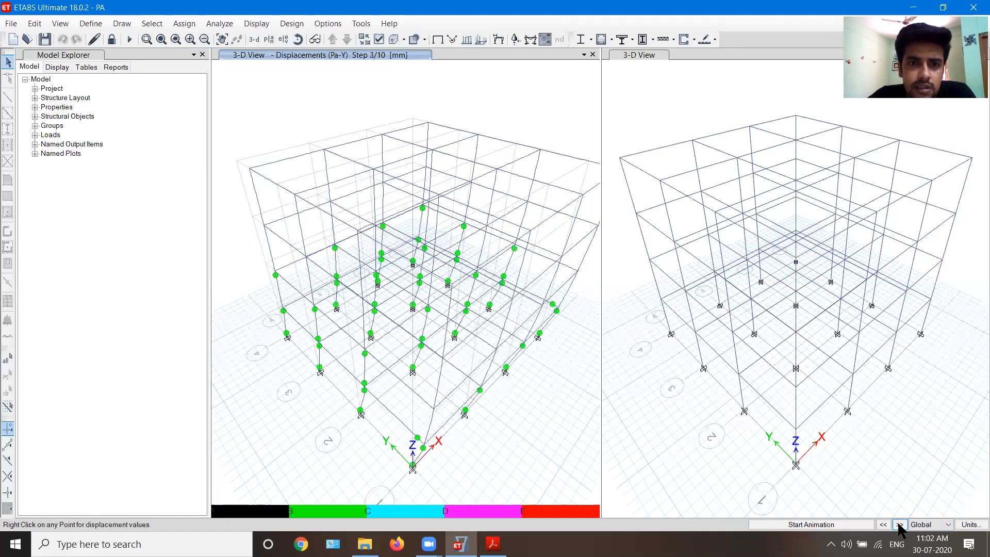
{"action": "left_click", "coordinate": [899, 525]}
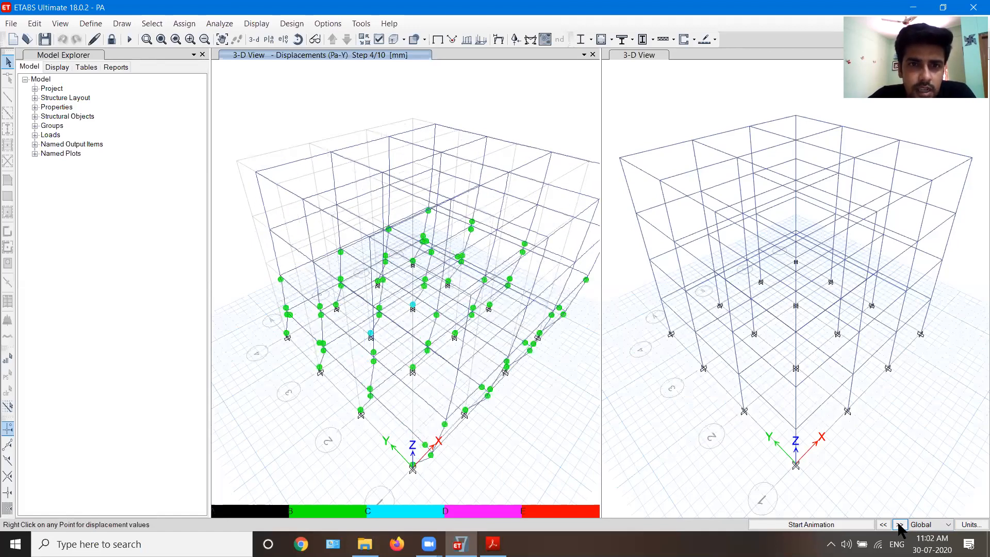
{"action": "right_click", "coordinate": [412, 305]}
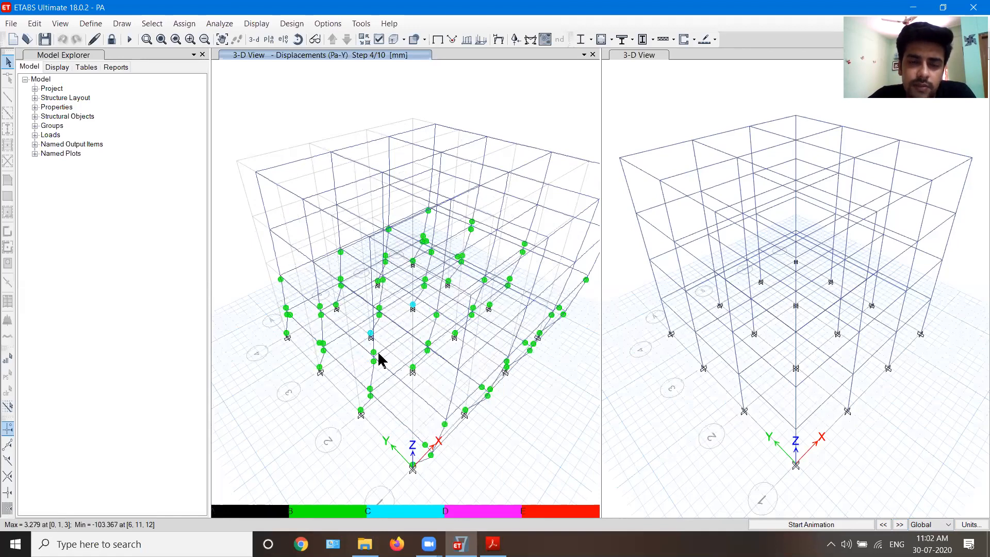
{"action": "right_click", "coordinate": [411, 307]}
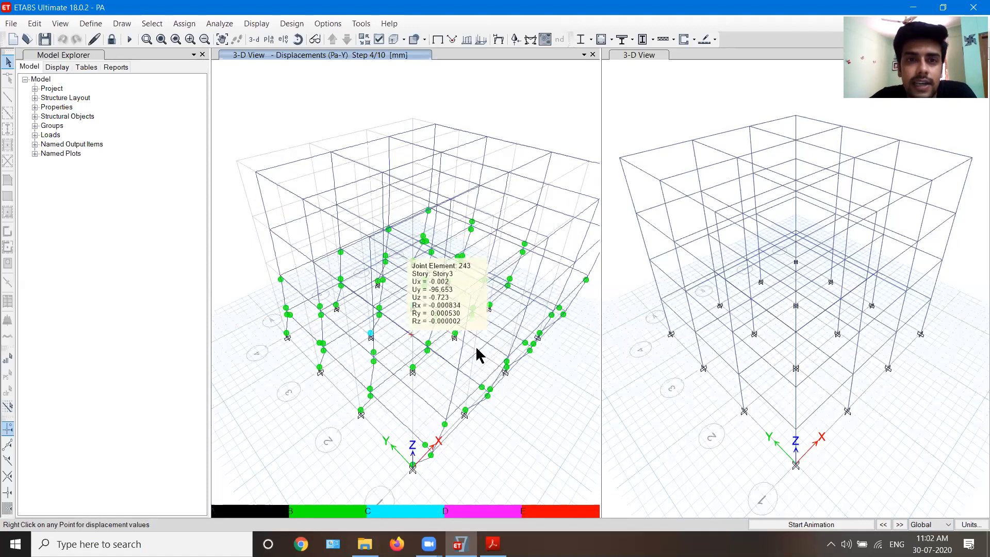
Advance the Pa-Y deformed shape one step at a time from step 4 to step 10, checking hinge development
{"action": "left_click", "coordinate": [899, 524]}
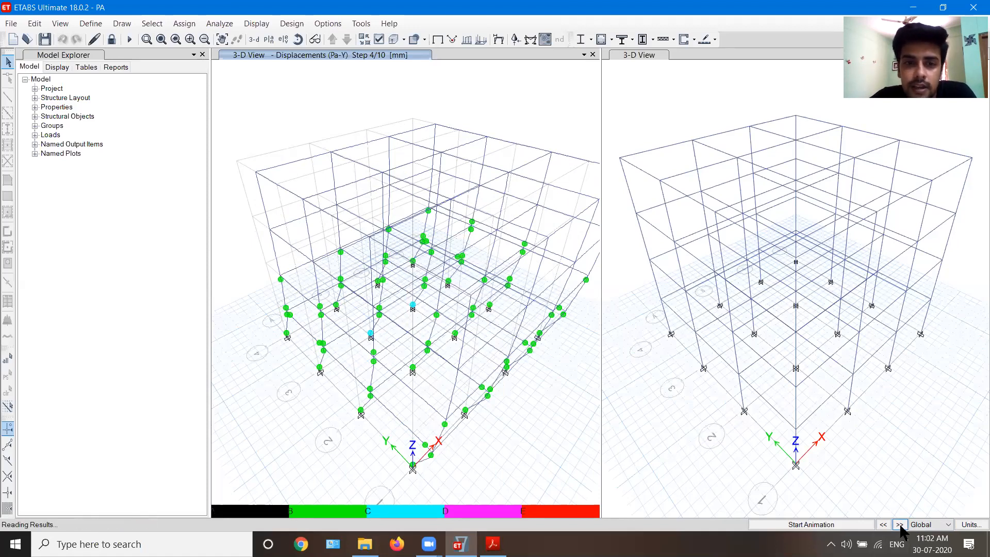
{"action": "left_click", "coordinate": [900, 524]}
{"action": "left_click", "coordinate": [900, 525]}
{"action": "left_click", "coordinate": [900, 525]}
{"action": "left_click", "coordinate": [900, 525]}
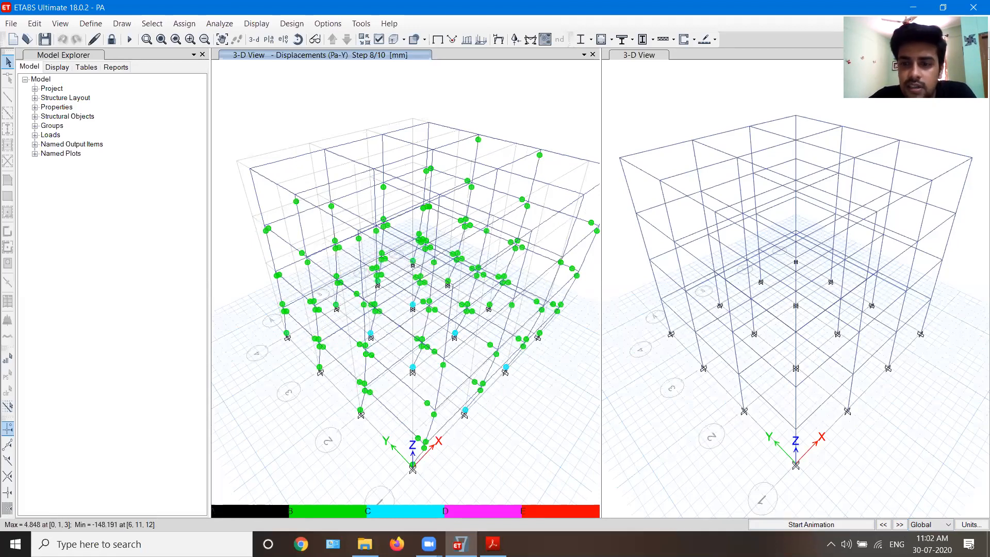
{"action": "left_click", "coordinate": [900, 525]}
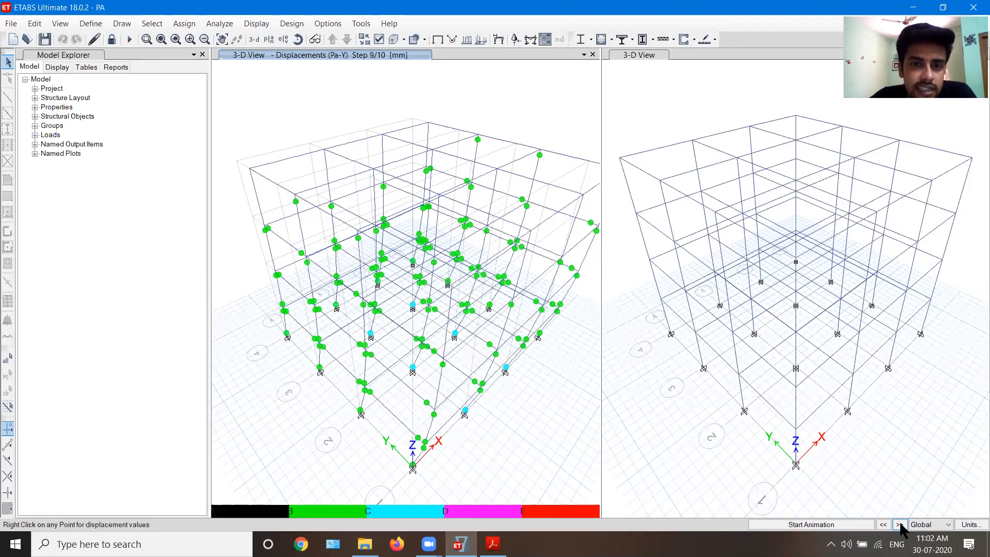
{"action": "left_click", "coordinate": [900, 524]}
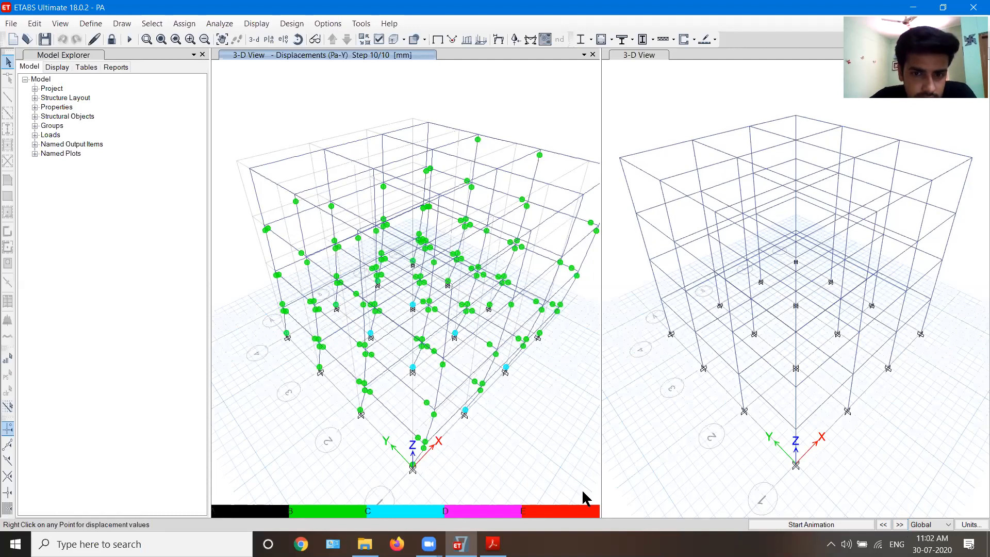
Examine the cyan hinges at the column bases up close in the Pa-Y step 10 deformed shape
{"action": "middle_click_drag", "start_coordinate": [478, 415], "coordinate": [468, 410]}
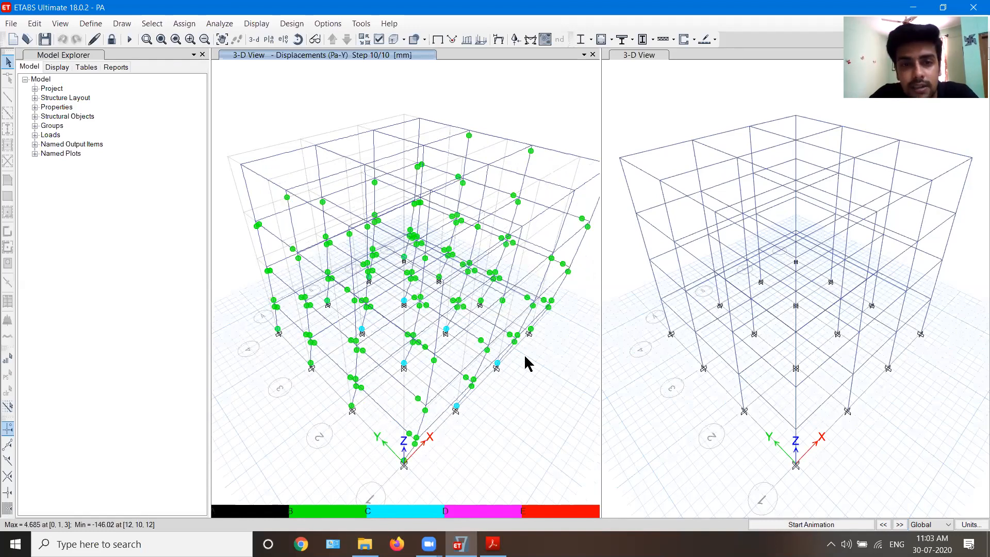
{"action": "mouse_move", "coordinate": [361, 331]}
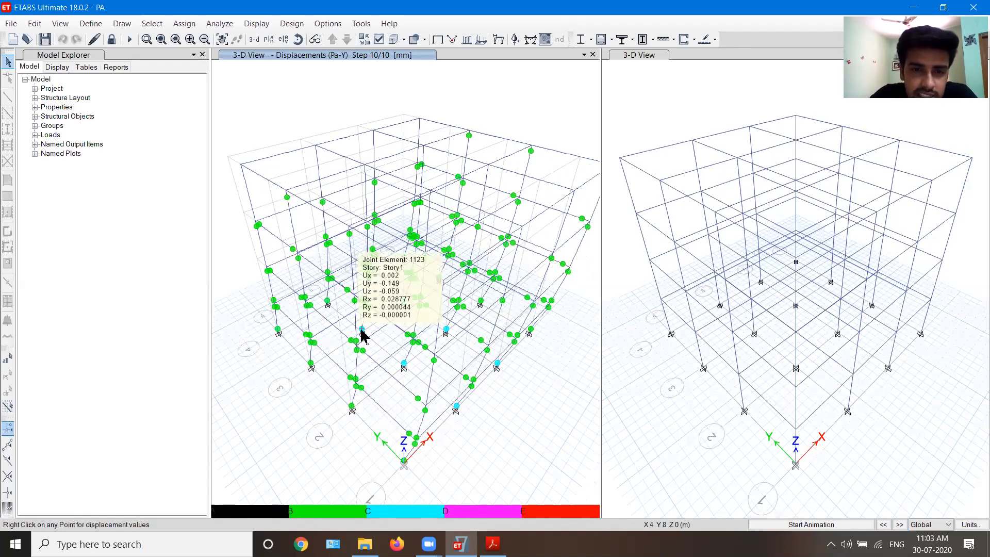
{"action": "scroll", "coordinate": [379, 350], "scroll_direction": "up", "scroll_amount": 3}
{"action": "middle_click_drag", "start_coordinate": [459, 329], "coordinate": [411, 305]}
{"action": "mouse_move", "coordinate": [545, 304]}
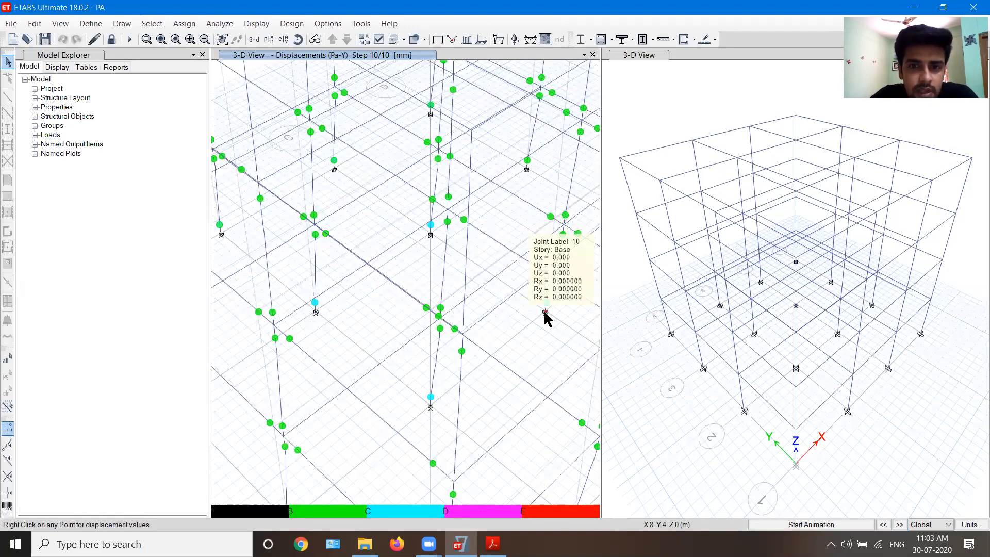
{"action": "scroll", "coordinate": [544, 279], "scroll_direction": "down", "scroll_amount": 5}
{"action": "scroll", "coordinate": [544, 289], "scroll_direction": "down", "scroll_amount": 2}
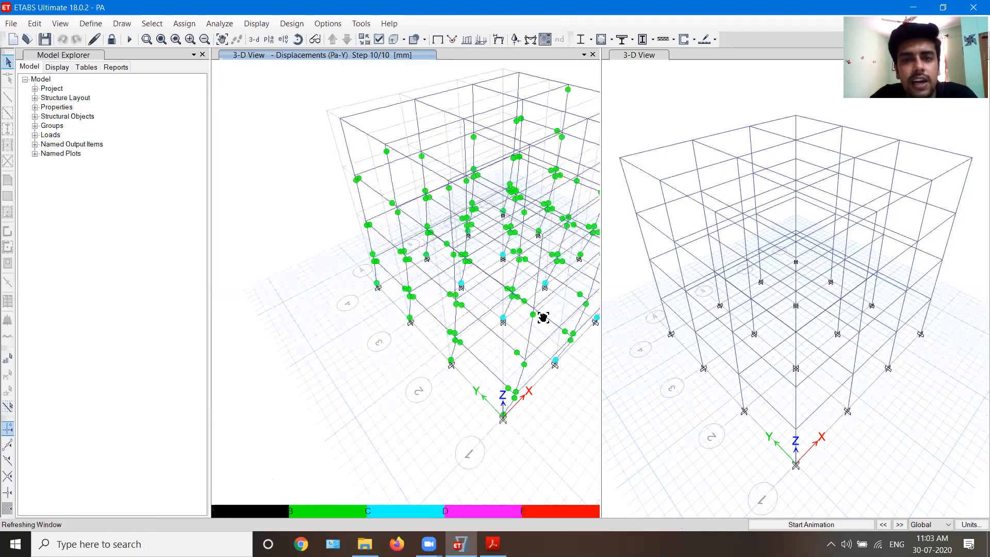
{"action": "middle_click_drag", "start_coordinate": [474, 332], "coordinate": [456, 324]}
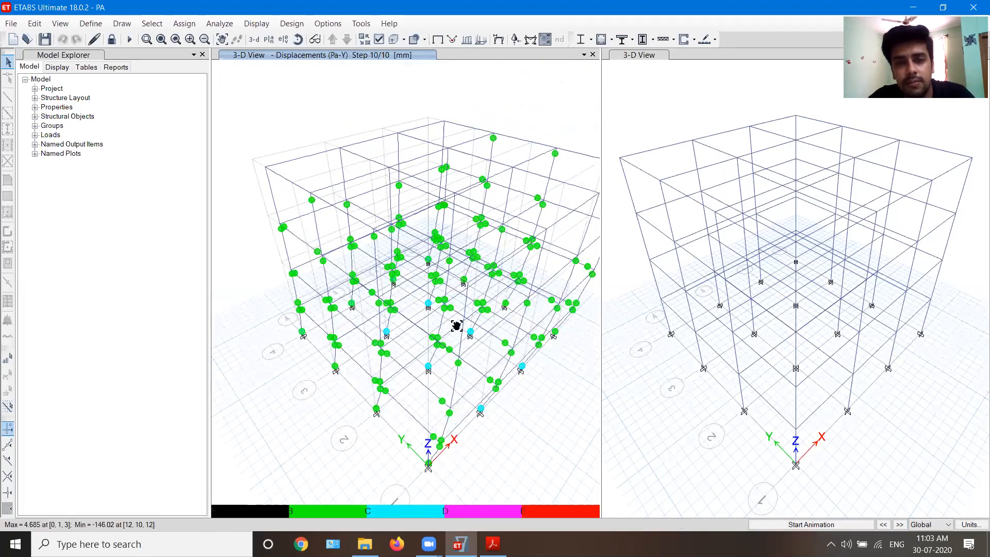
View the hinge response plot for column C1 hinge C1H13 under Pa-X and close it
{"action": "left_click", "coordinate": [256, 23]}
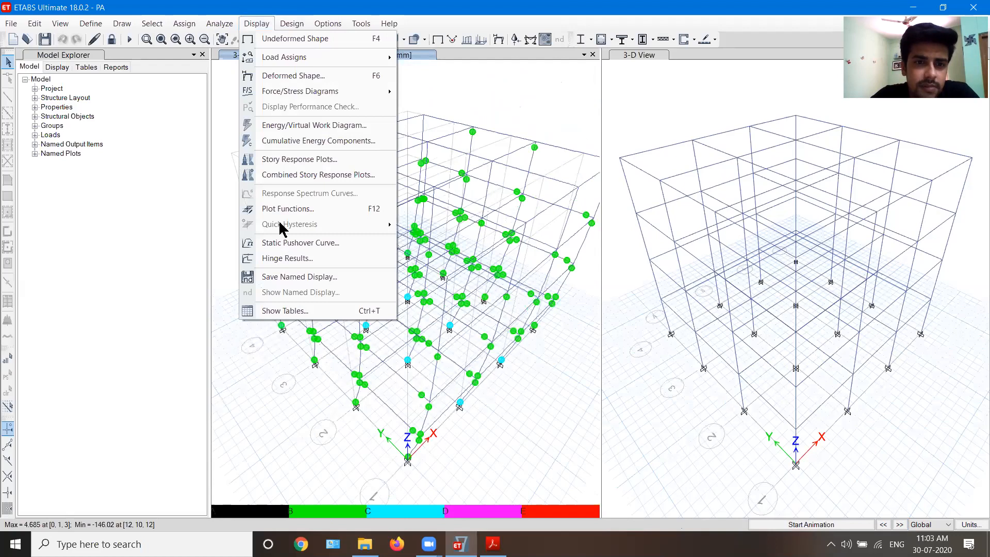
{"action": "key", "text": "Escape"}
{"action": "right_click", "coordinate": [295, 257]}
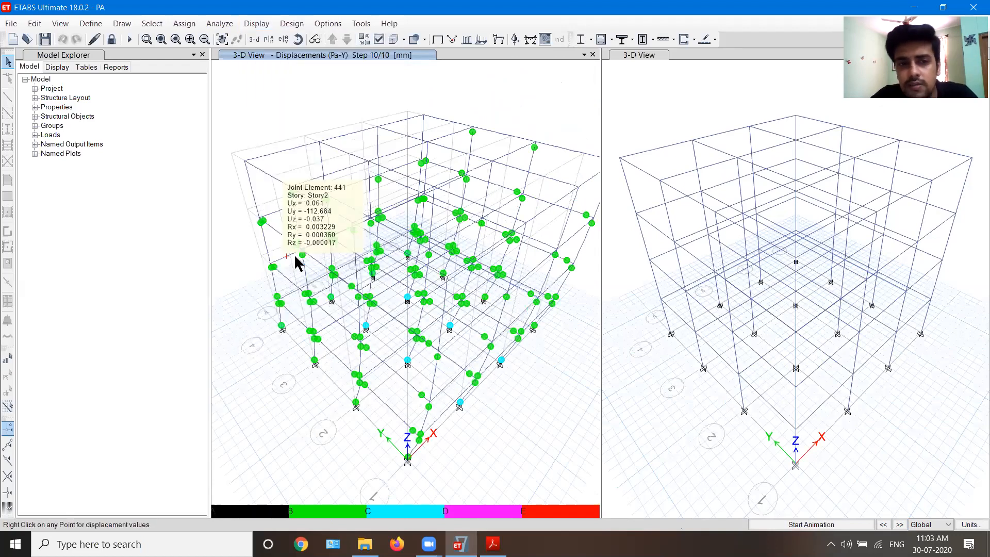
{"action": "right_click", "coordinate": [348, 227]}
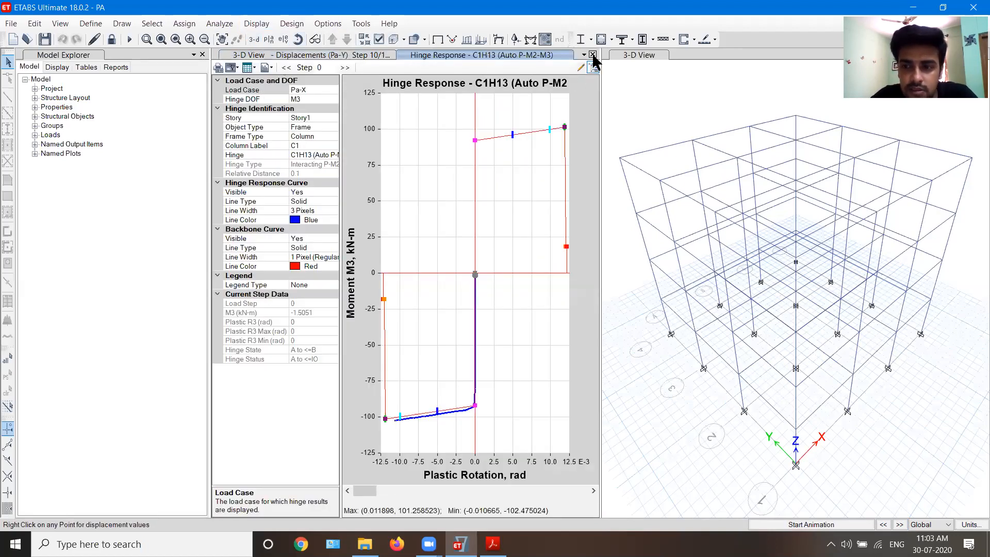
{"action": "left_click", "coordinate": [593, 54]}
View the Pa-X static pushover curve with the ASCE 41-13 NSP plot type, examine the bilinear curve, and close the plot
{"action": "left_click", "coordinate": [260, 27]}
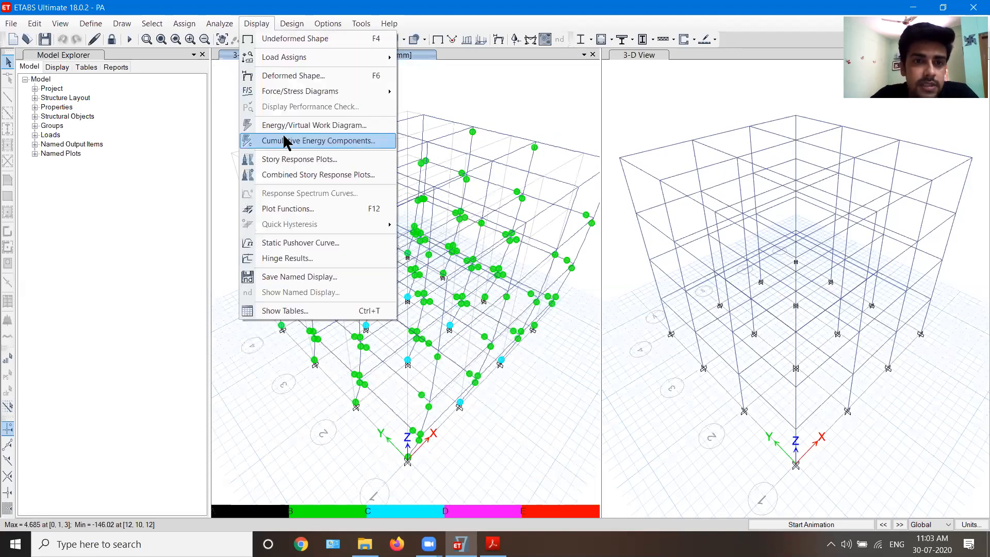
{"action": "left_click", "coordinate": [279, 239]}
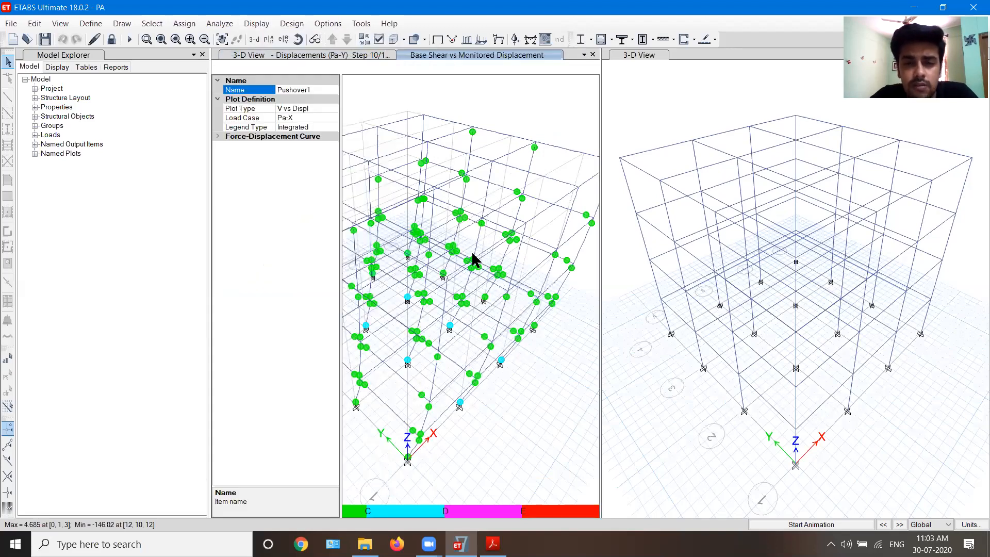
{"action": "left_click", "coordinate": [310, 109]}
{"action": "left_click", "coordinate": [333, 108]}
{"action": "left_click", "coordinate": [294, 156]}
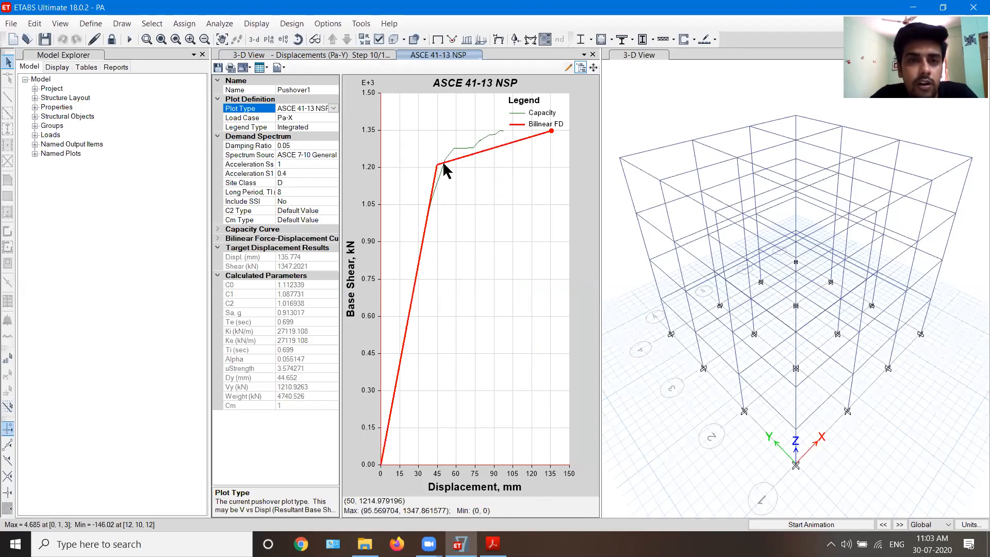
{"action": "left_click", "coordinate": [593, 54]}
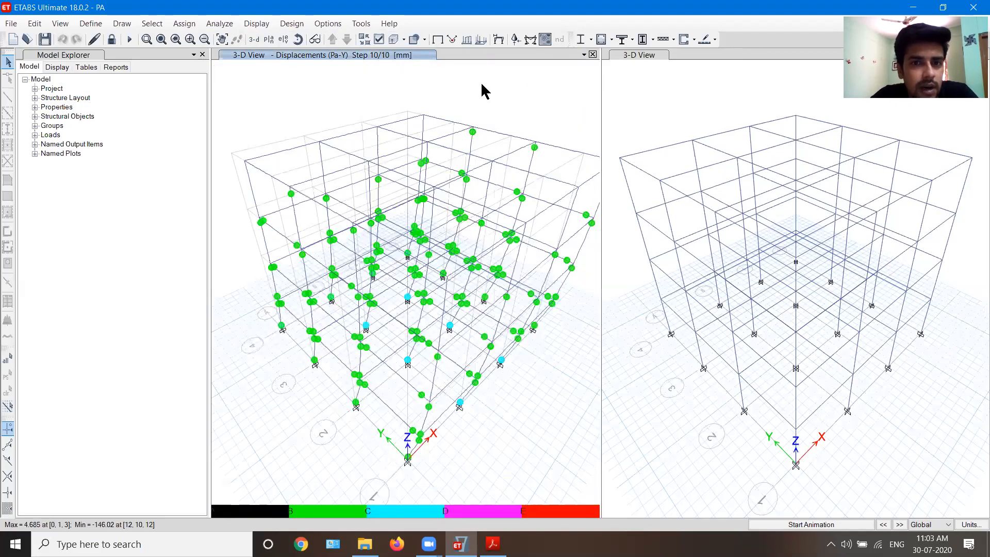
Reopen the static pushover curve for Pa-X and set its plot type to ASCE 41-13 NSP
{"action": "left_click", "coordinate": [260, 24]}
{"action": "left_click", "coordinate": [320, 244]}
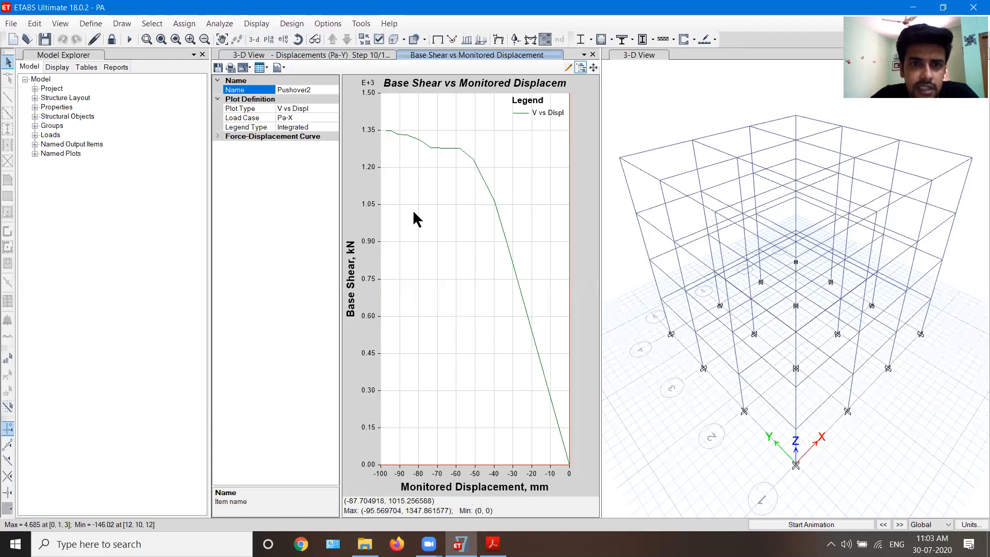
{"action": "left_click", "coordinate": [261, 67]}
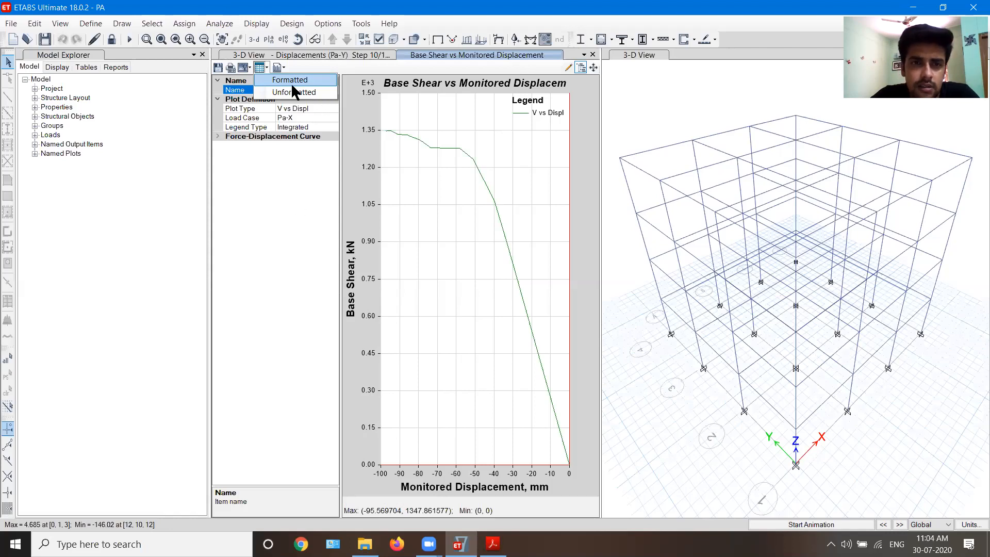
{"action": "left_click", "coordinate": [341, 80]}
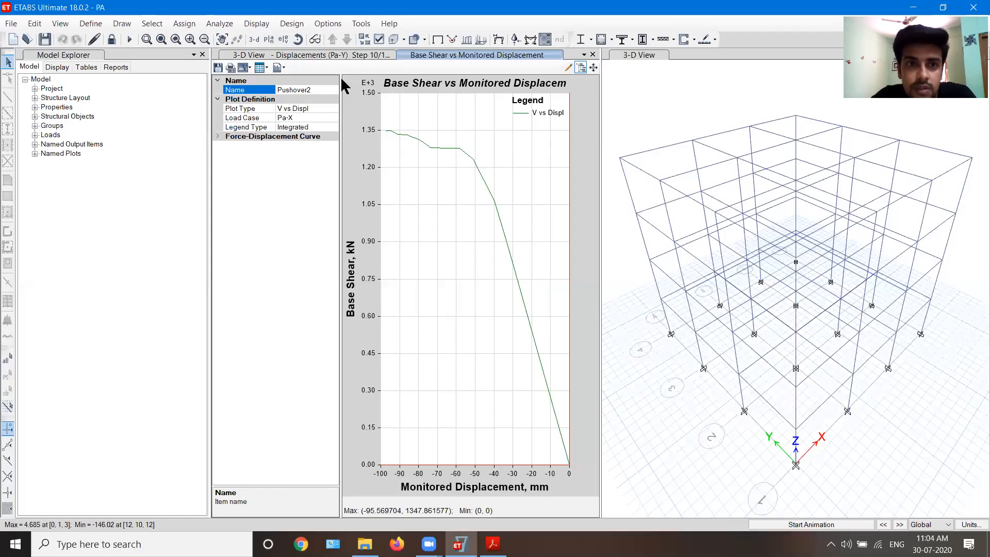
{"action": "left_click", "coordinate": [331, 108]}
{"action": "left_click", "coordinate": [330, 126]}
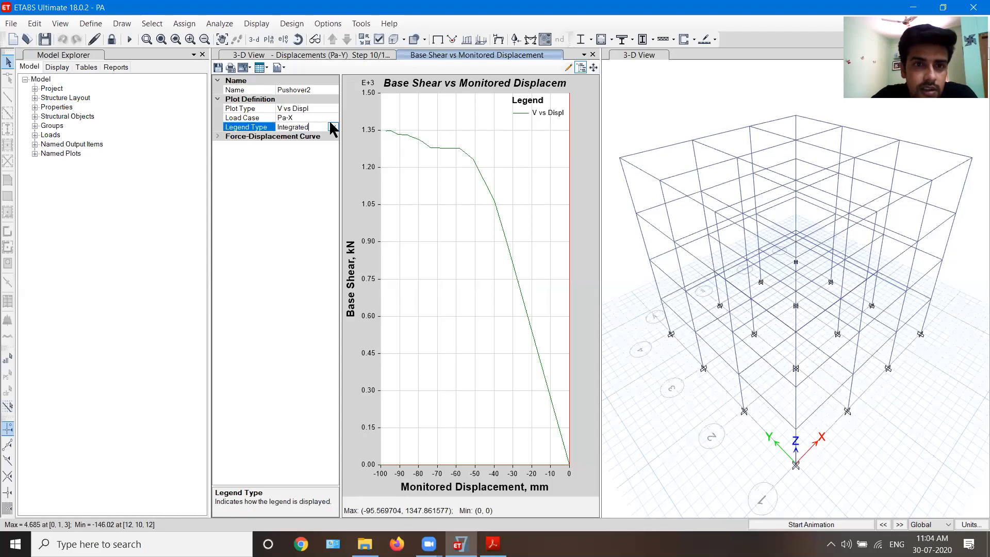
{"action": "left_click", "coordinate": [328, 107]}
{"action": "left_click", "coordinate": [330, 107]}
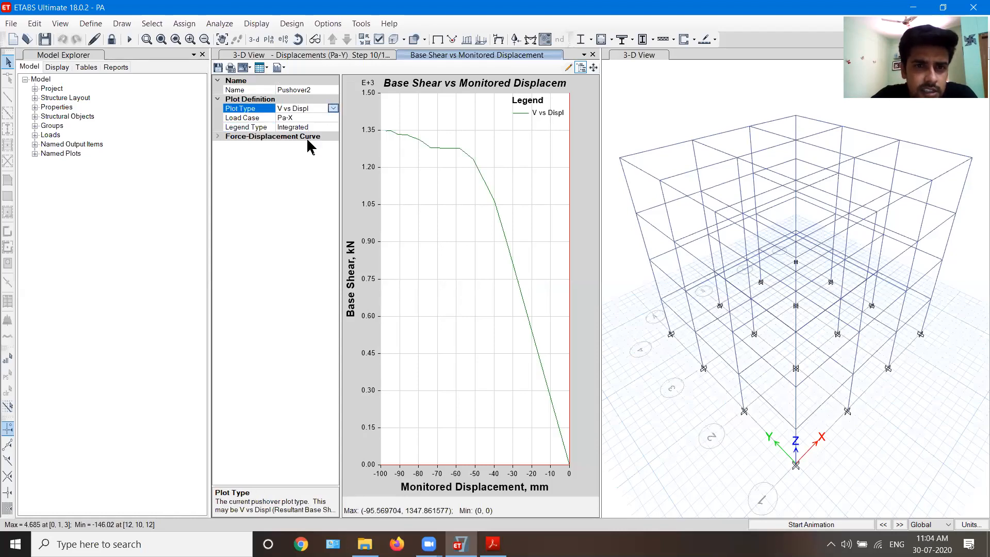
{"action": "left_click", "coordinate": [302, 158]}
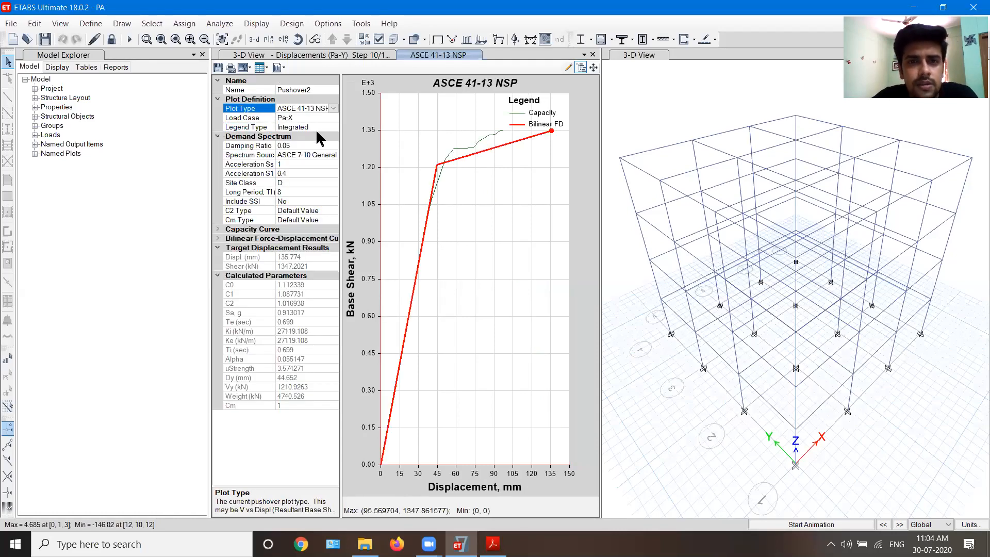
Show the ASCE 41-13 NSP curve data as a formatted table and examine the base shear at 30 mm displacement
{"action": "left_click", "coordinate": [267, 70]}
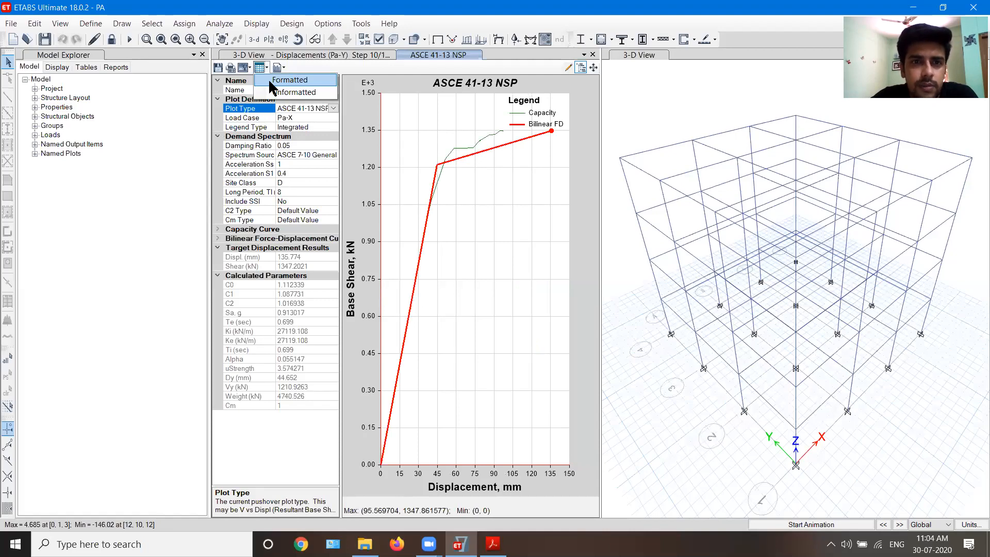
{"action": "left_click", "coordinate": [268, 78]}
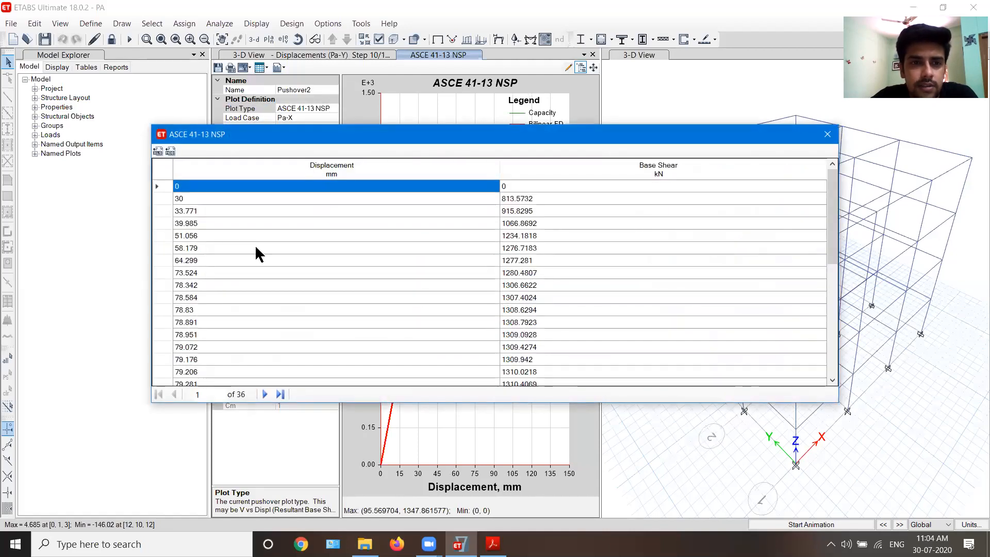
{"action": "left_click", "coordinate": [523, 199]}
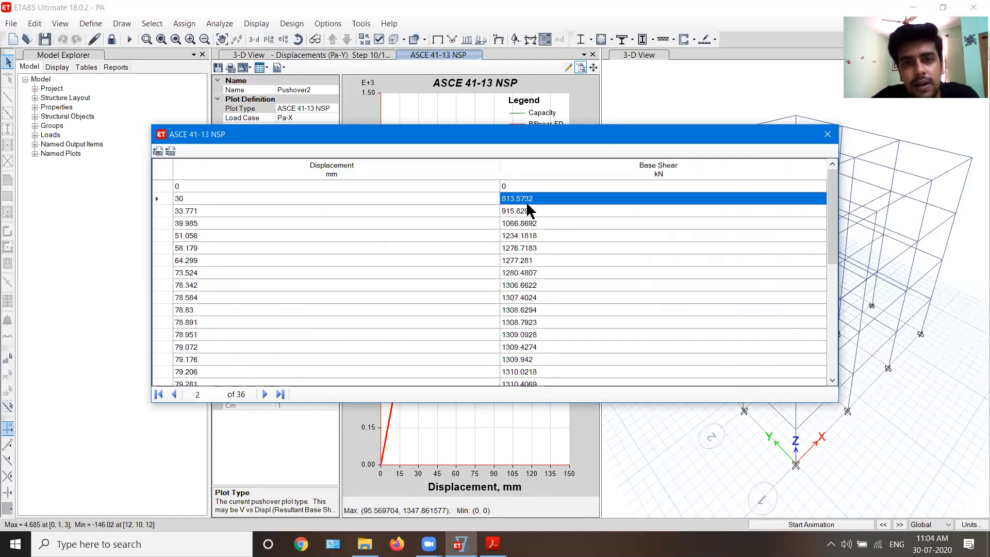
Examine the displacement and base shear in the last row of the ASCE 41-13 NSP table, and close the table
{"action": "left_click", "coordinate": [228, 201]}
{"action": "scroll", "coordinate": [526, 255], "scroll_direction": "down", "scroll_amount": 7}
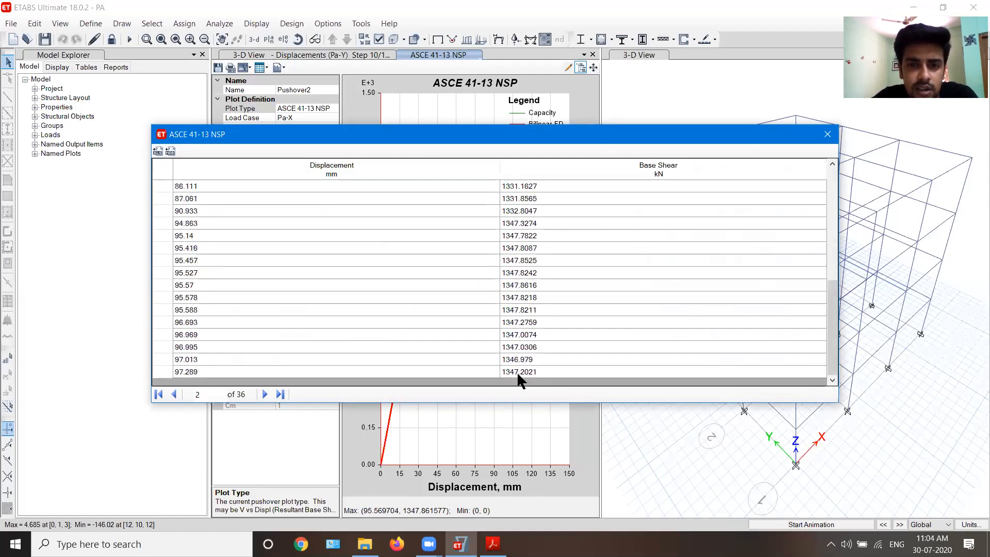
{"action": "left_click", "coordinate": [518, 371]}
{"action": "left_click", "coordinate": [210, 371]}
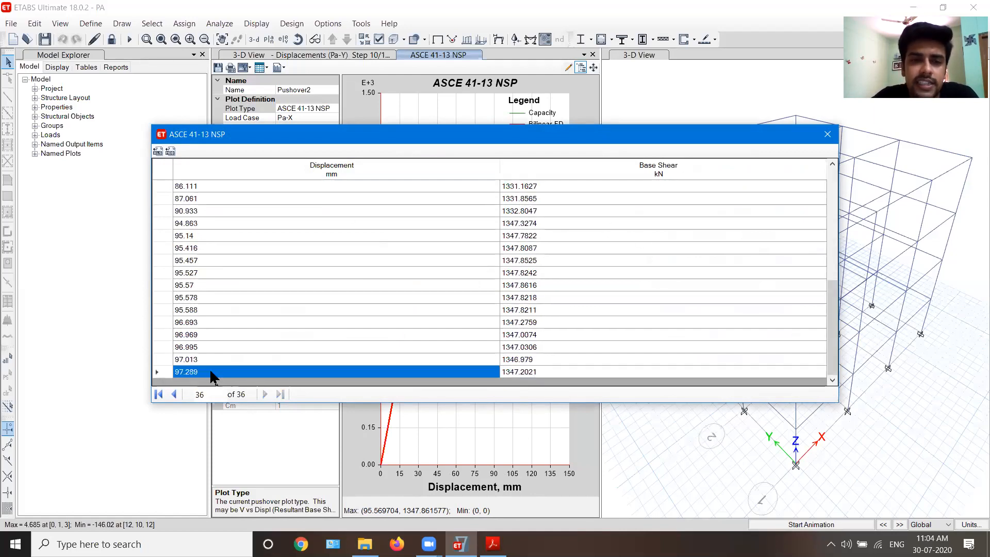
{"action": "left_click", "coordinate": [826, 135]}
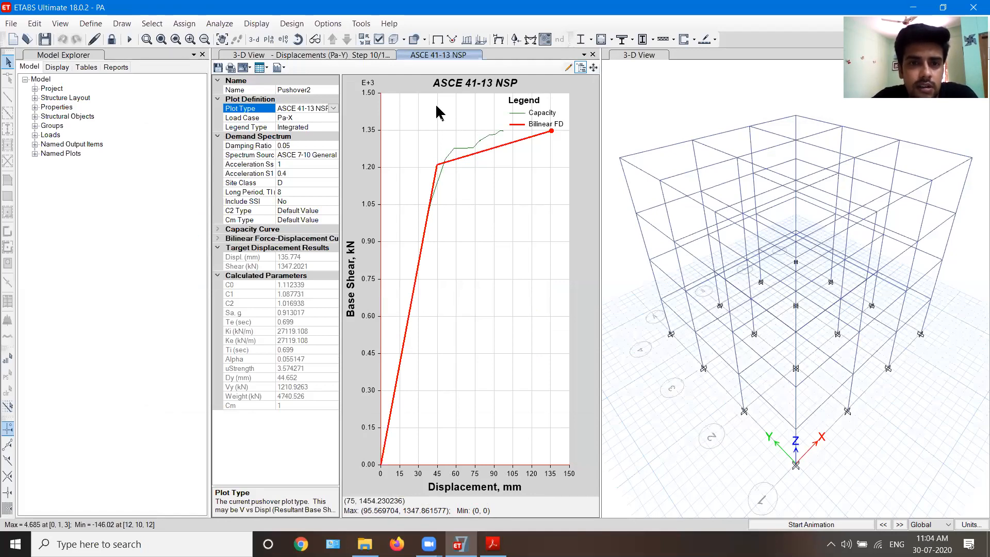
Show the hinge response plot for Pa-X and set its frame type to Beam
{"action": "left_click", "coordinate": [257, 28]}
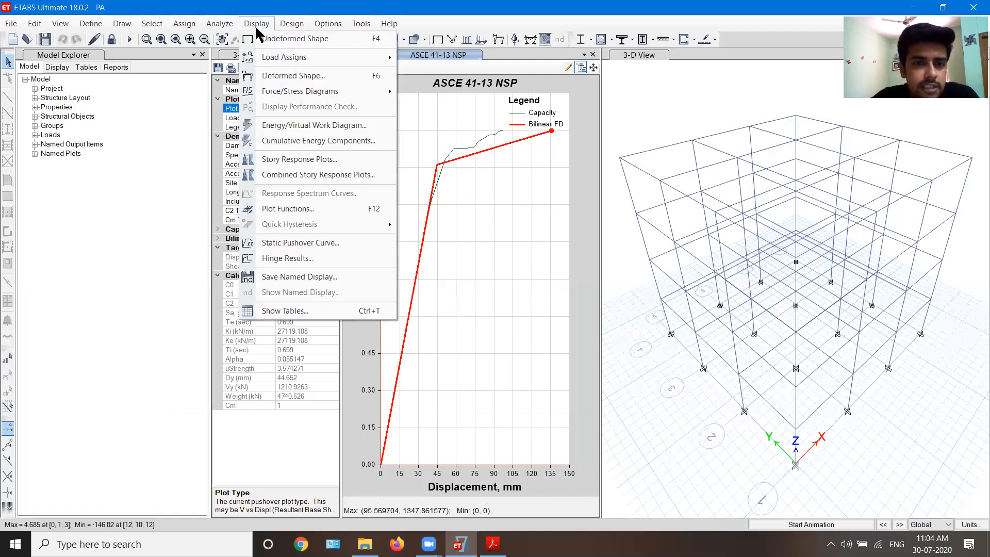
{"action": "left_click", "coordinate": [288, 260]}
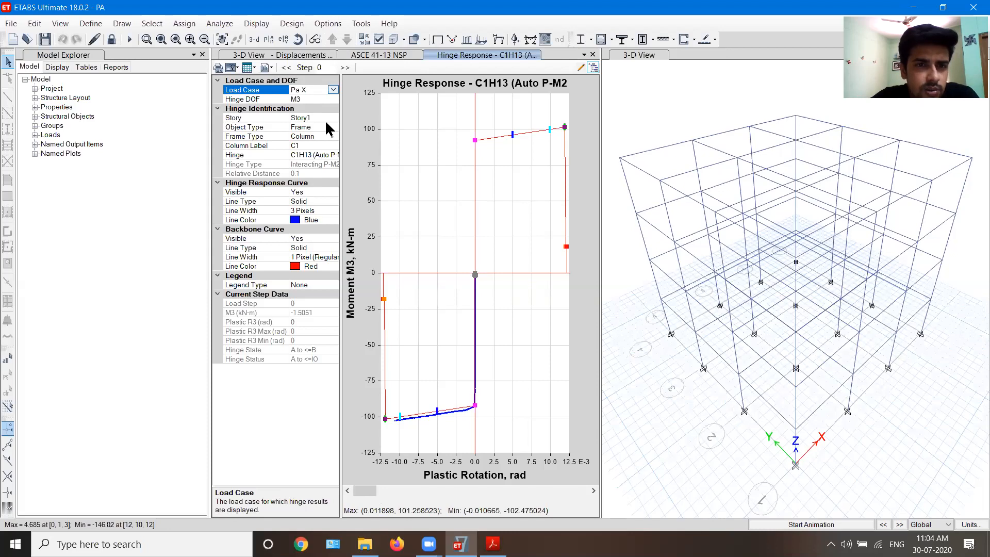
{"action": "left_click", "coordinate": [330, 136]}
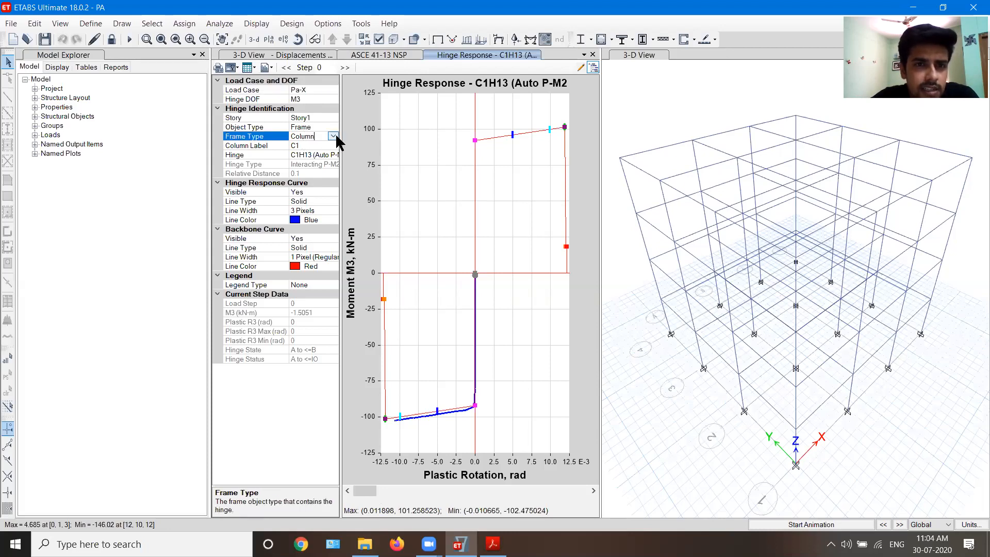
{"action": "left_click", "coordinate": [333, 136]}
{"action": "left_click", "coordinate": [300, 154]}
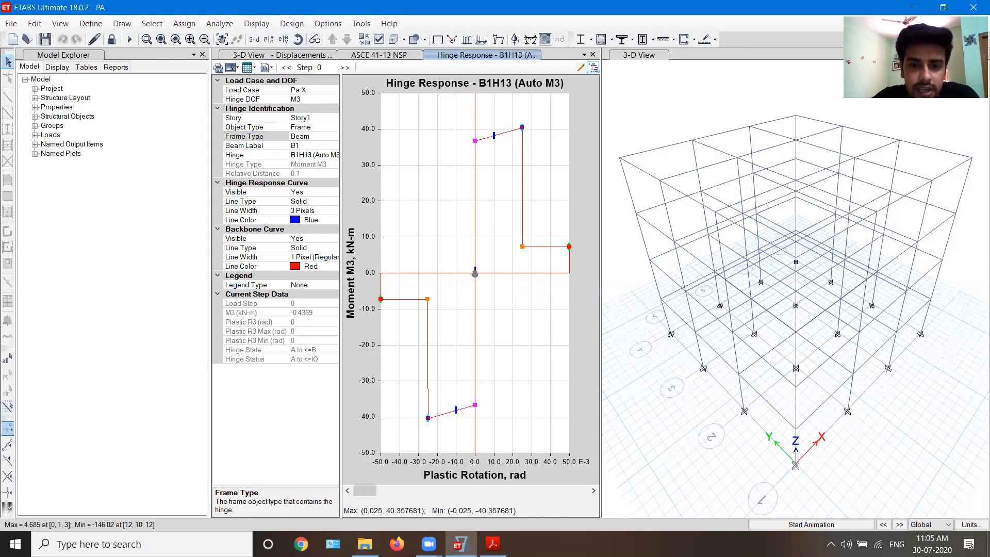
Switch to the pushover analysis PDF in Acrobat Reader, check the Steps In Etabs slide, and return to ETABS
{"action": "left_click", "coordinate": [492, 543]}
{"action": "scroll", "coordinate": [392, 340], "scroll_direction": "down", "scroll_amount": 5}
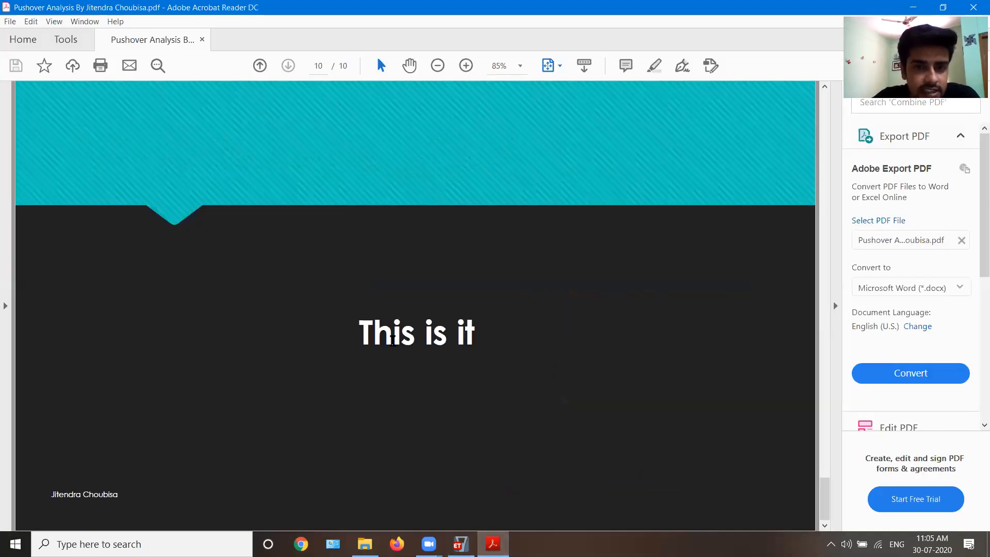
{"action": "scroll", "coordinate": [393, 341], "scroll_direction": "up", "scroll_amount": 5}
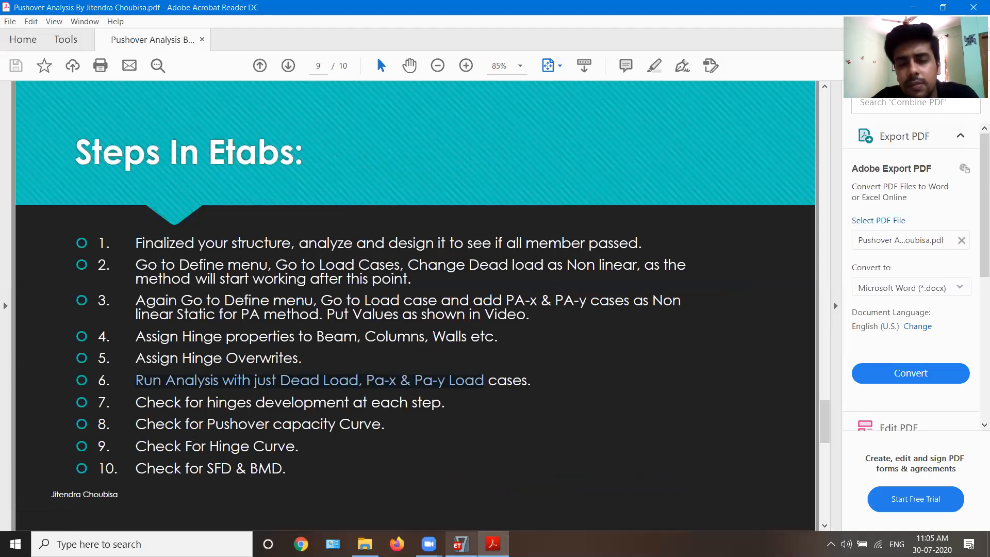
{"action": "left_click", "coordinate": [461, 543]}
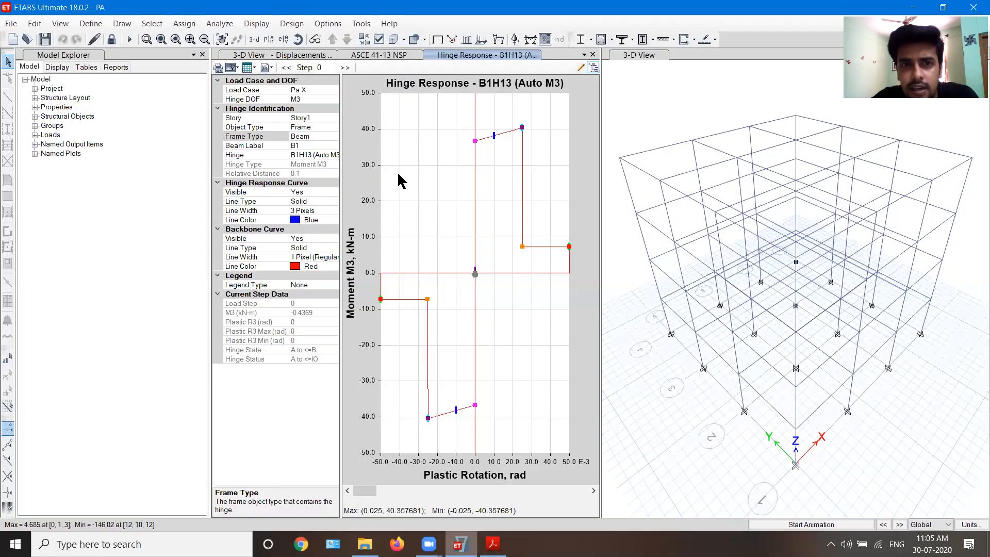
Close the hinge response and ASCE 41-13 NSP plots, and display the frames' filled Moment 3-3 diagram for Pa-X at step 0
{"action": "left_click", "coordinate": [592, 54]}
{"action": "left_click", "coordinate": [593, 55]}
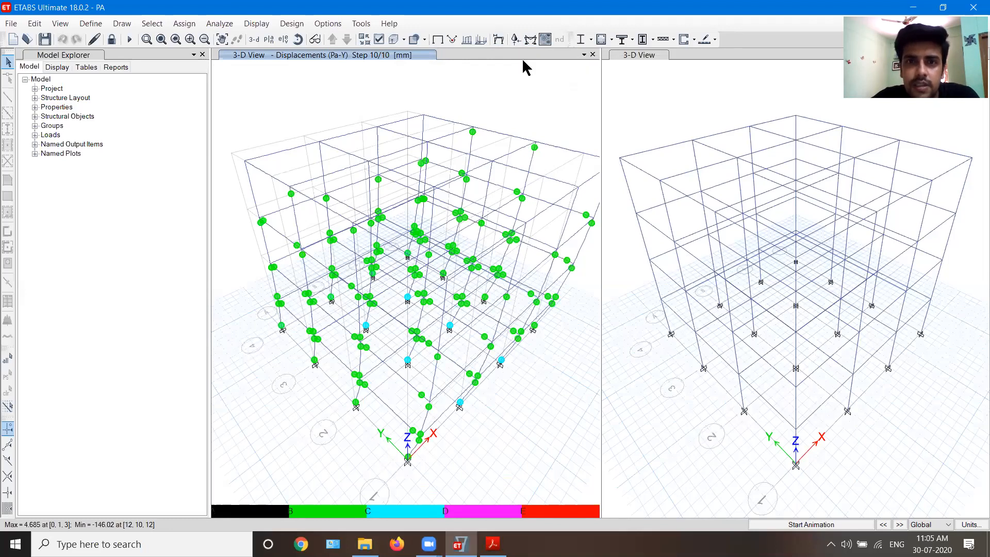
{"action": "left_click", "coordinate": [530, 40]}
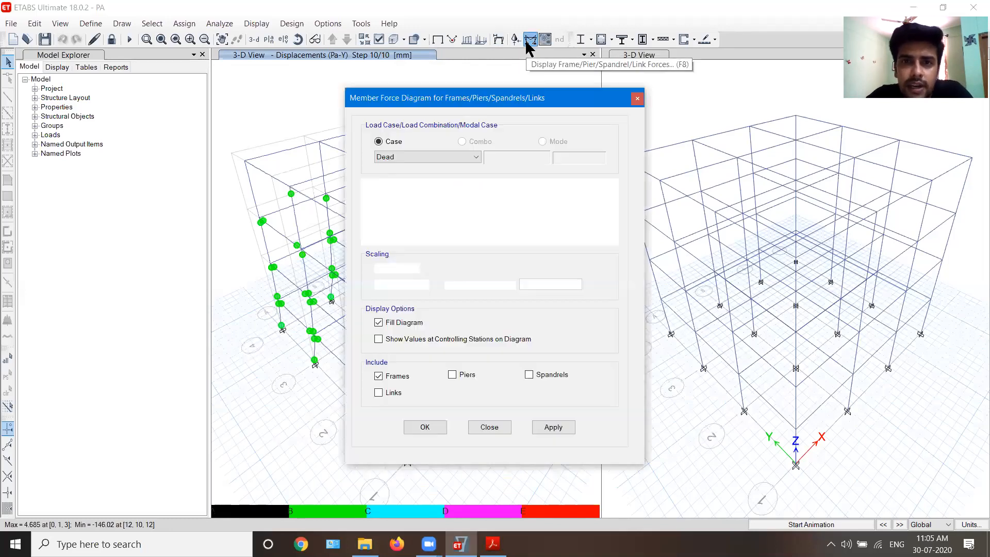
{"action": "left_click_drag", "start_coordinate": [493, 103], "coordinate": [765, 79]}
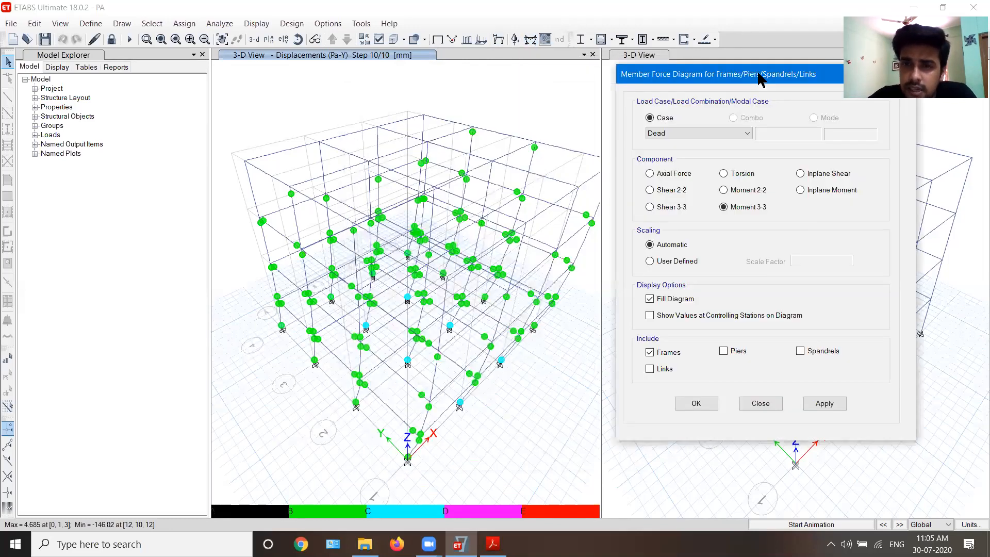
{"action": "left_click", "coordinate": [693, 133]}
{"action": "left_click", "coordinate": [671, 151]}
{"action": "left_click", "coordinate": [820, 405]}
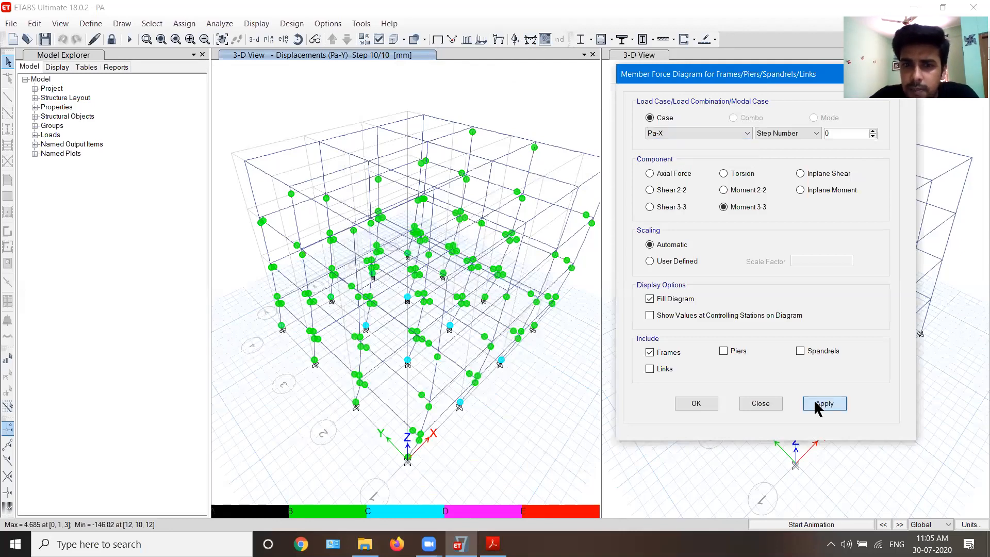
{"action": "left_click", "coordinate": [695, 403]}
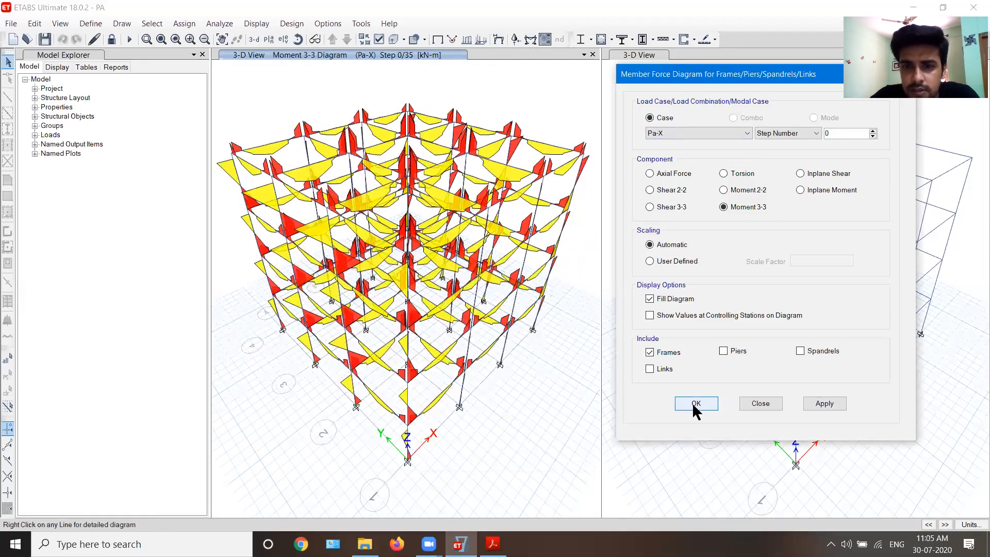
Advance the Pa-X Moment 3-3 diagram one load step at a time up to step 9
{"action": "left_click", "coordinate": [945, 525]}
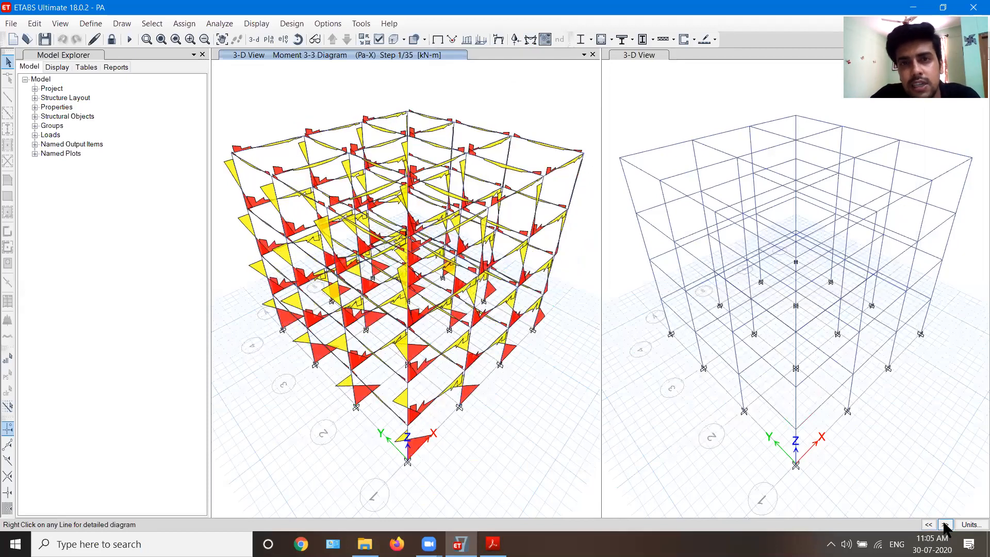
{"action": "left_click", "coordinate": [946, 524]}
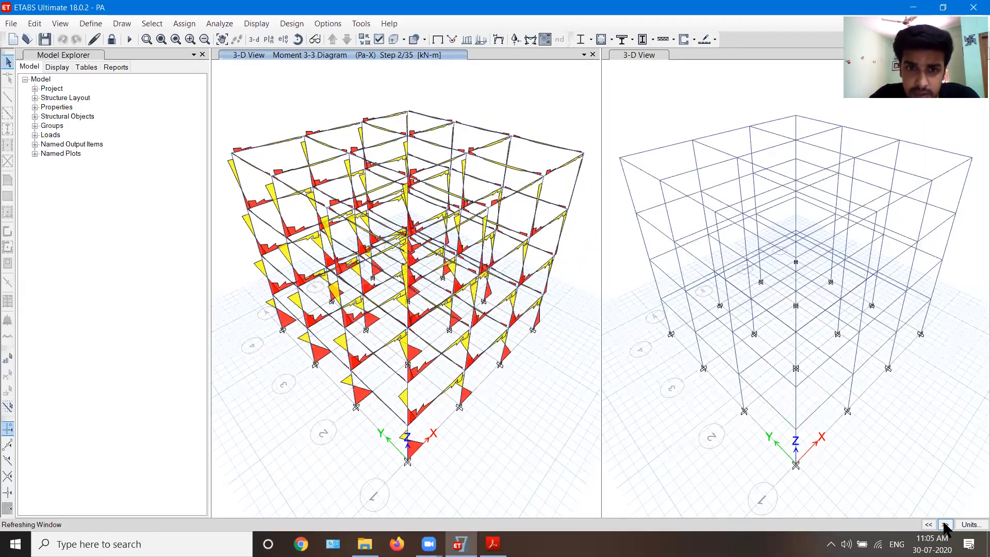
{"action": "left_click", "coordinate": [945, 525]}
{"action": "left_click", "coordinate": [946, 524]}
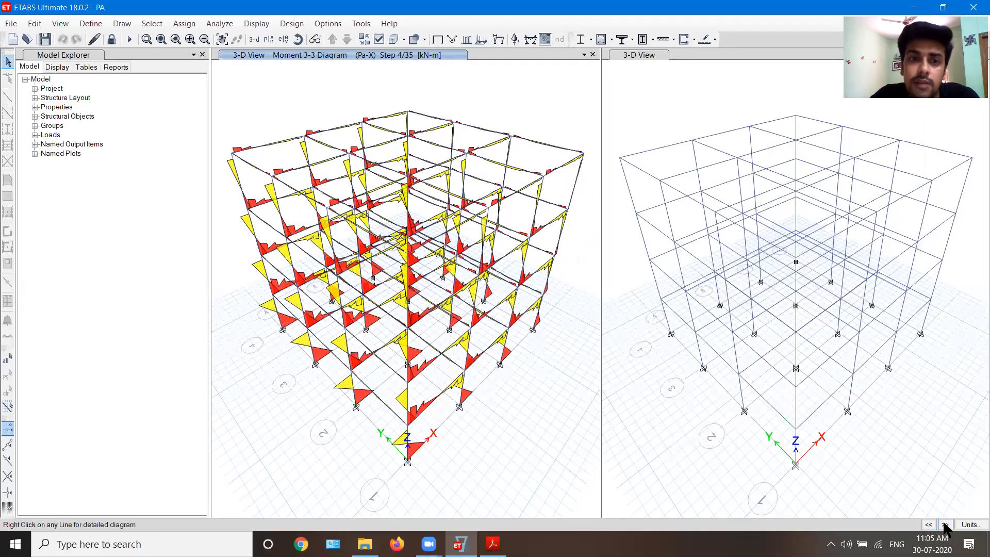
{"action": "left_click", "coordinate": [946, 524]}
{"action": "left_click", "coordinate": [945, 524]}
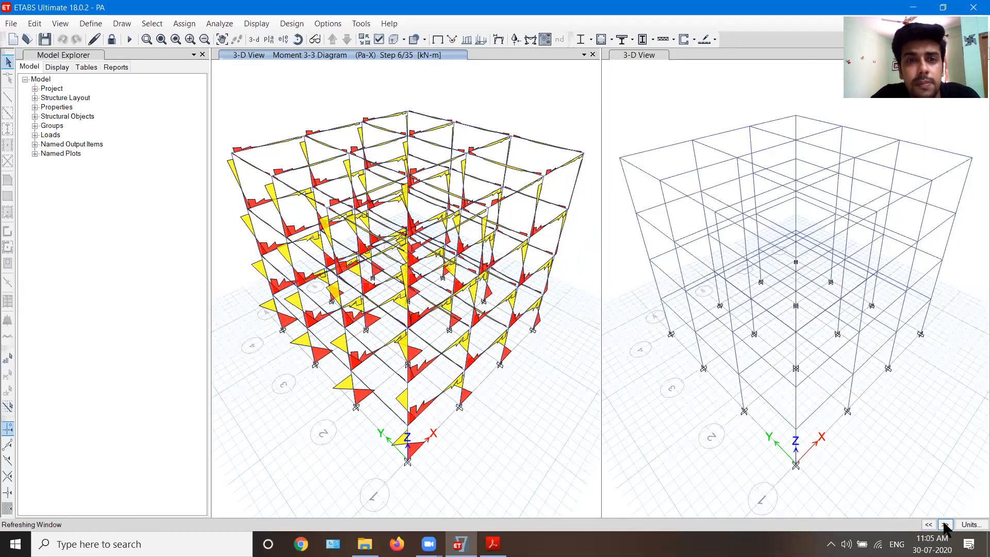
{"action": "left_click", "coordinate": [945, 524]}
{"action": "left_click", "coordinate": [946, 524]}
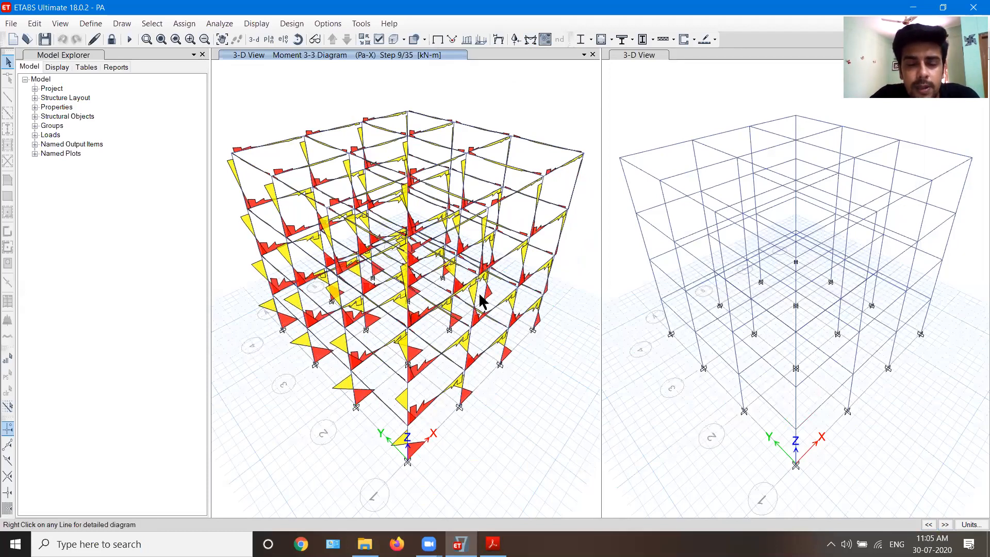
Inspect moment values on the frame members and open the detailed force diagram of Story1 column C7
{"action": "mouse_move", "coordinate": [272, 144]}
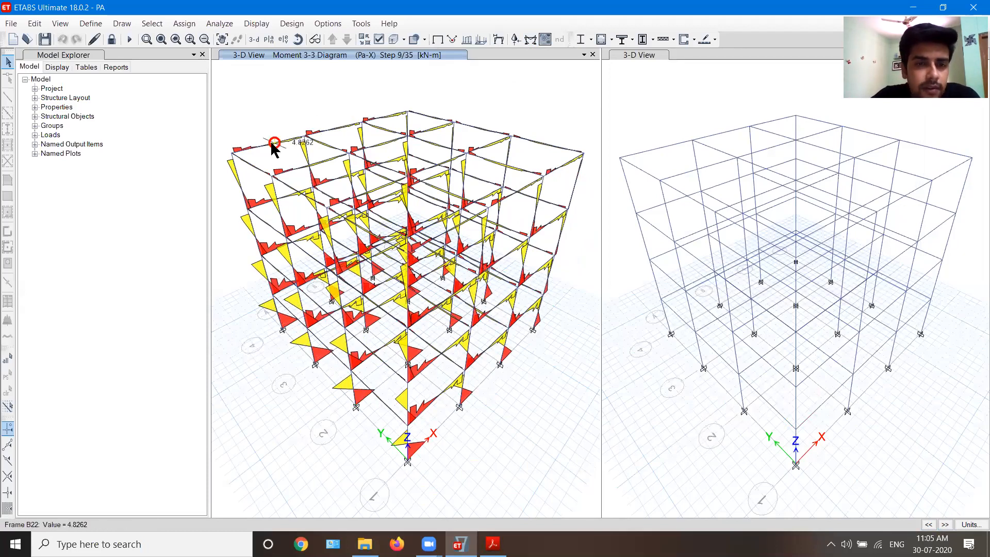
{"action": "mouse_move", "coordinate": [363, 347]}
{"action": "scroll", "coordinate": [363, 345], "scroll_direction": "up", "scroll_amount": 2}
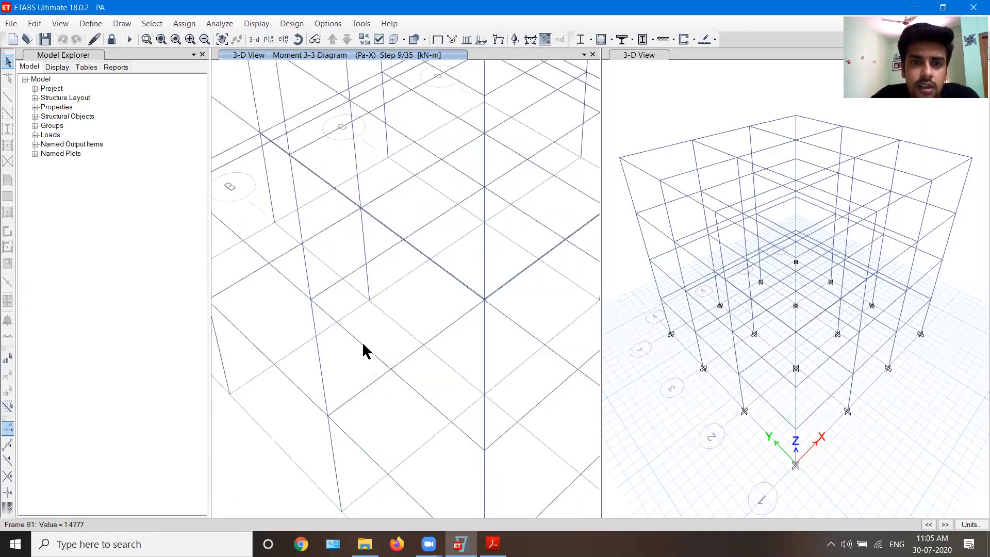
{"action": "right_click", "coordinate": [360, 221]}
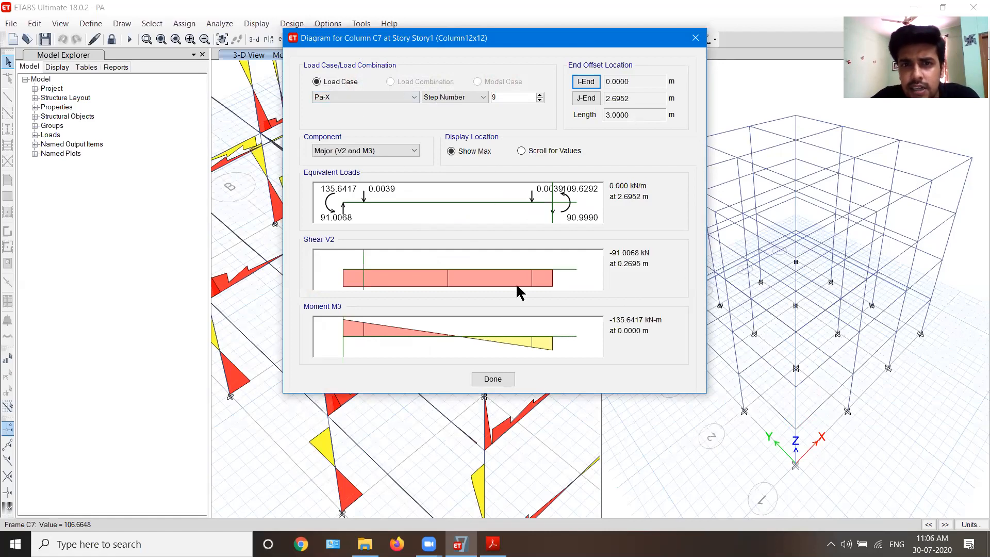
View column C7's Major (V2 and M3) shear and moment diagrams at Pa-X step number 25, and close the diagram window
{"action": "double_click", "coordinate": [515, 97]}
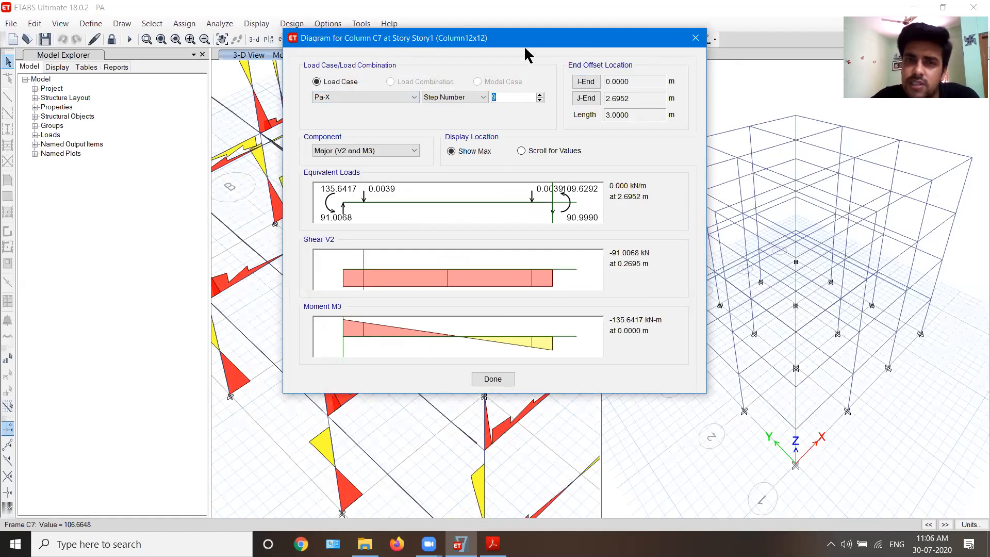
{"action": "left_click_drag", "start_coordinate": [516, 39], "coordinate": [496, 86]}
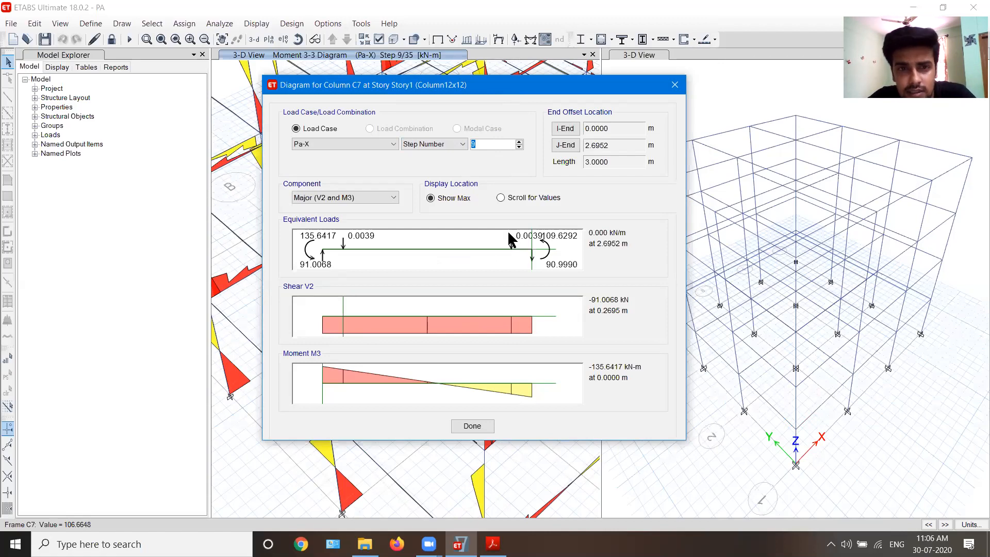
{"action": "type", "text": "25"}
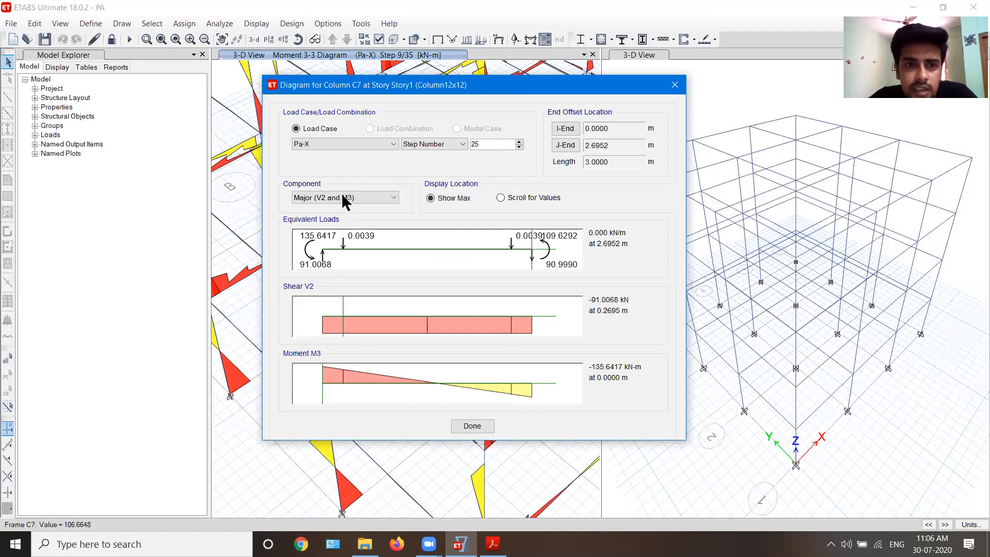
{"action": "left_click", "coordinate": [343, 195]}
{"action": "left_click", "coordinate": [331, 206]}
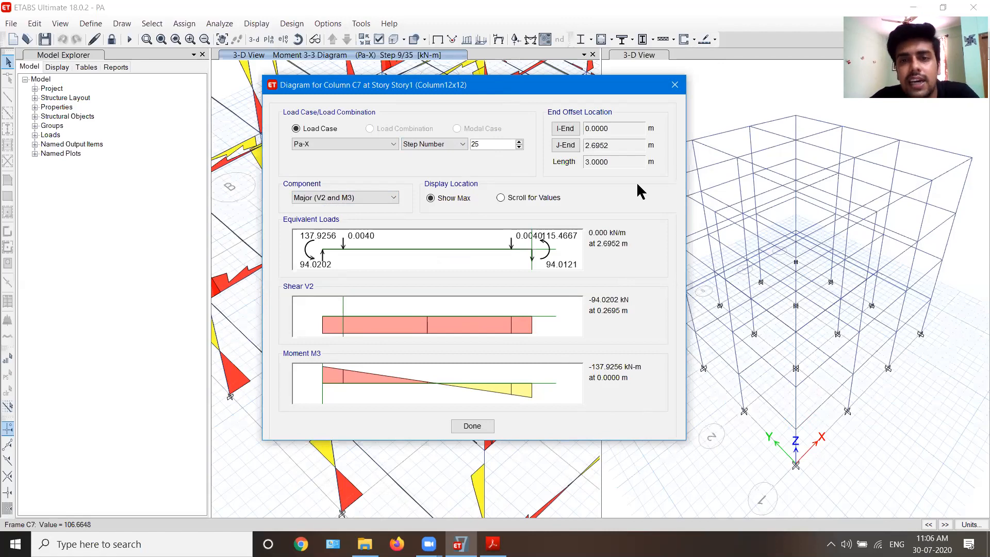
{"action": "left_click", "coordinate": [679, 84]}
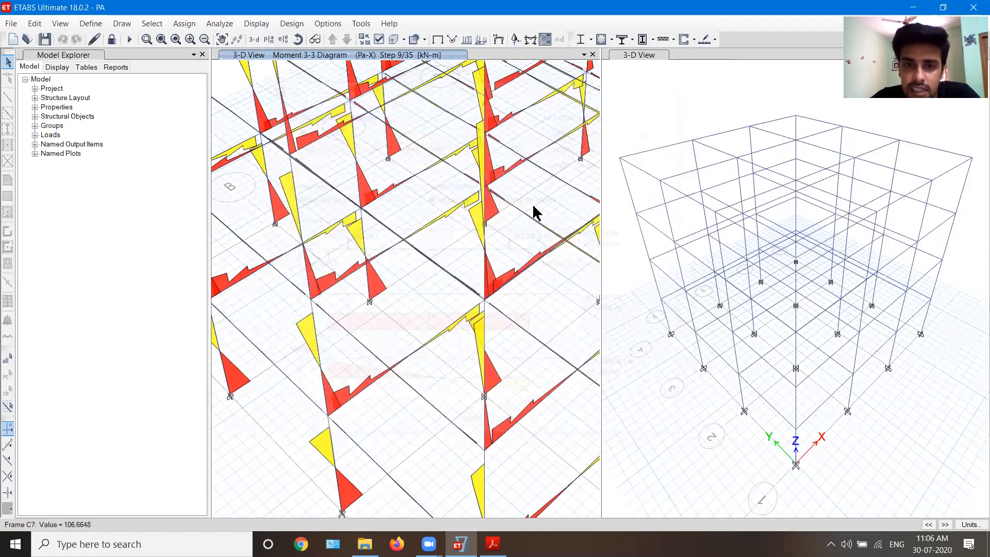
{"action": "scroll", "coordinate": [477, 208], "scroll_direction": "down", "scroll_amount": 5}
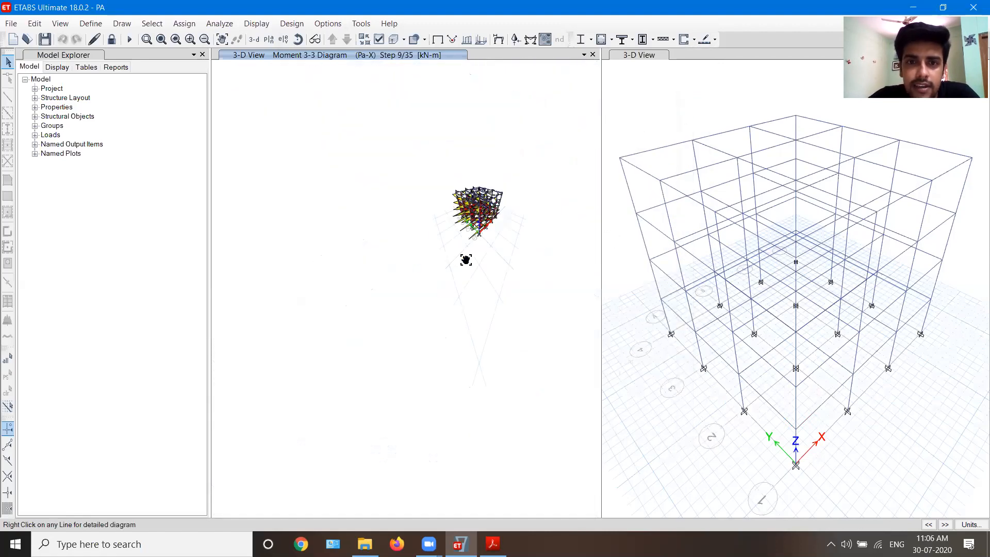
{"action": "scroll", "coordinate": [443, 254], "scroll_direction": "up", "scroll_amount": 5}
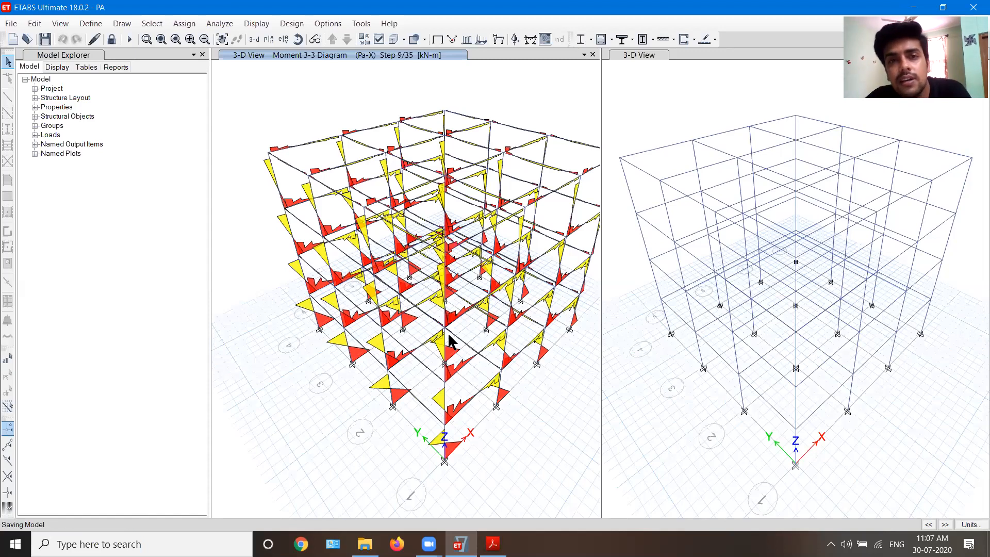
{"action": "middle_click_drag", "start_coordinate": [478, 268], "coordinate": [449, 282]}
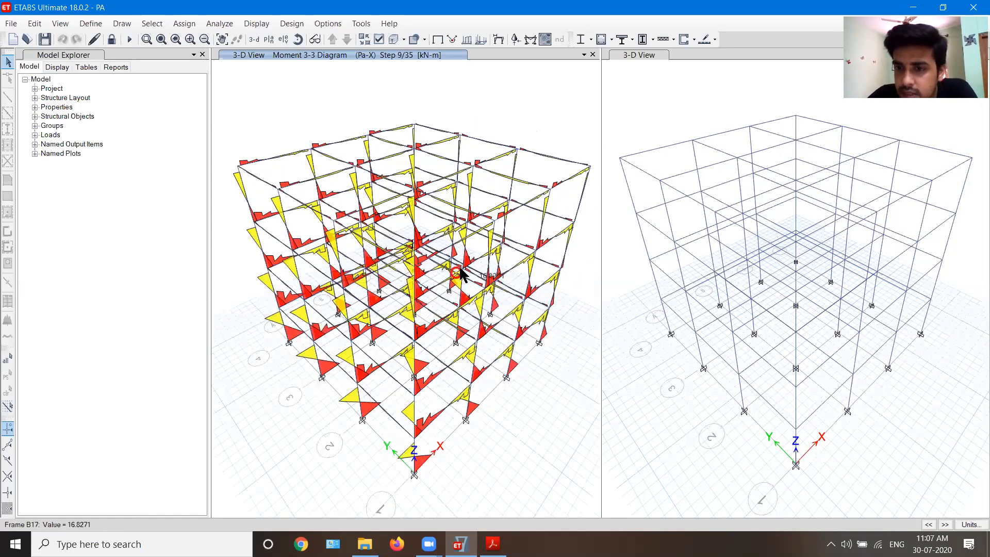